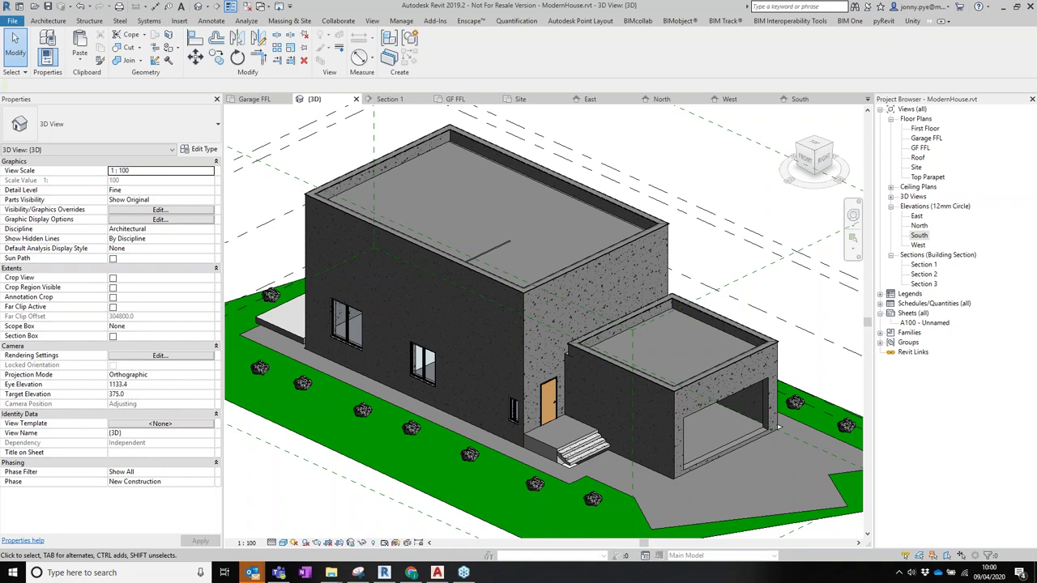
# View the whole 3D house model, switch to AutoCAD and examine the elevations, sections and plans in modern_house.dwg.
pyautogui.scroll(-5, 608, 422)
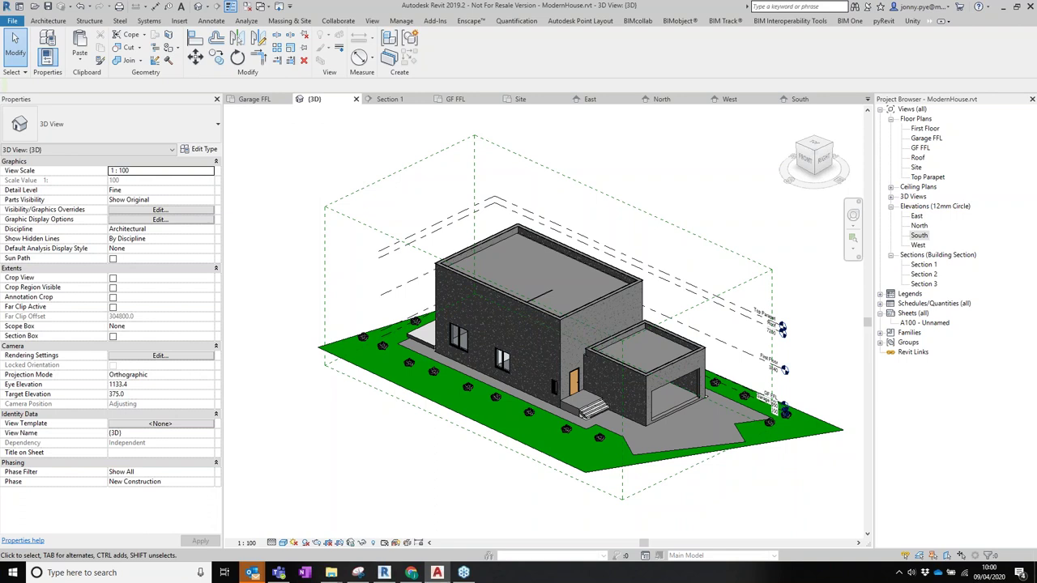
pyautogui.click(437, 573)
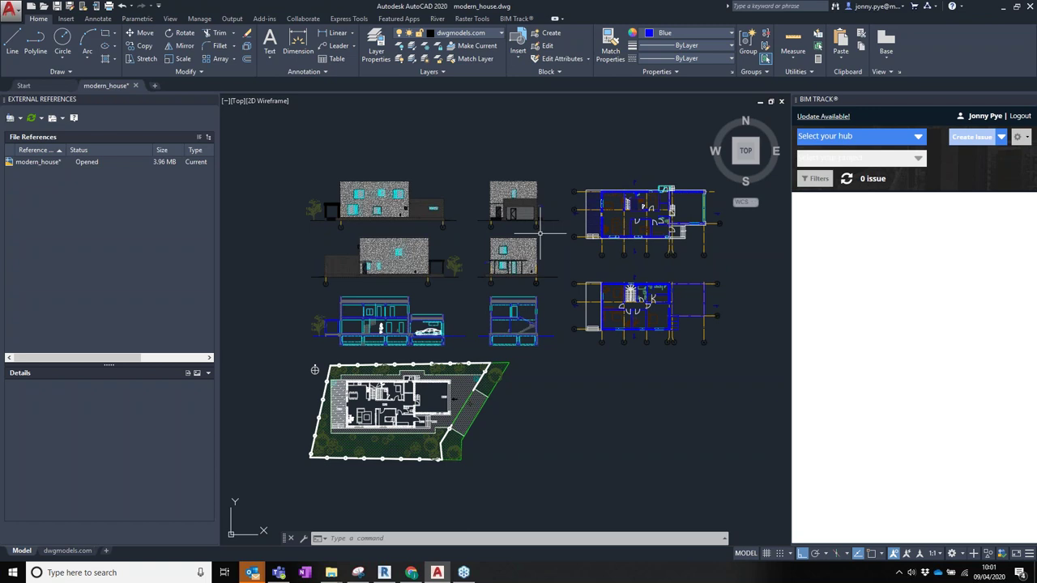
pyautogui.moveTo(687, 330); pyautogui.dragTo(668, 328, button='middle')
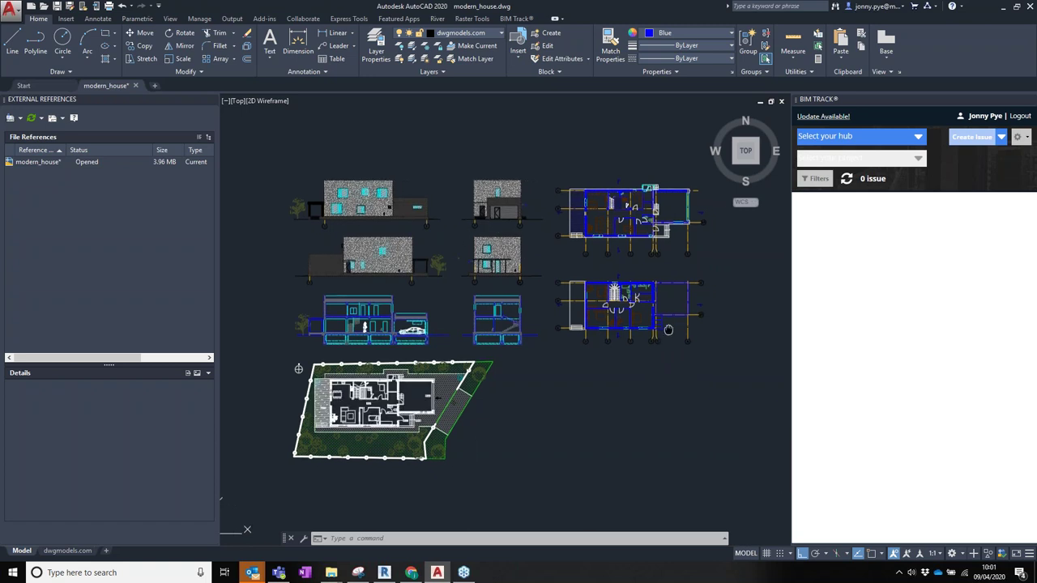
pyautogui.scroll(-2, 648, 339)
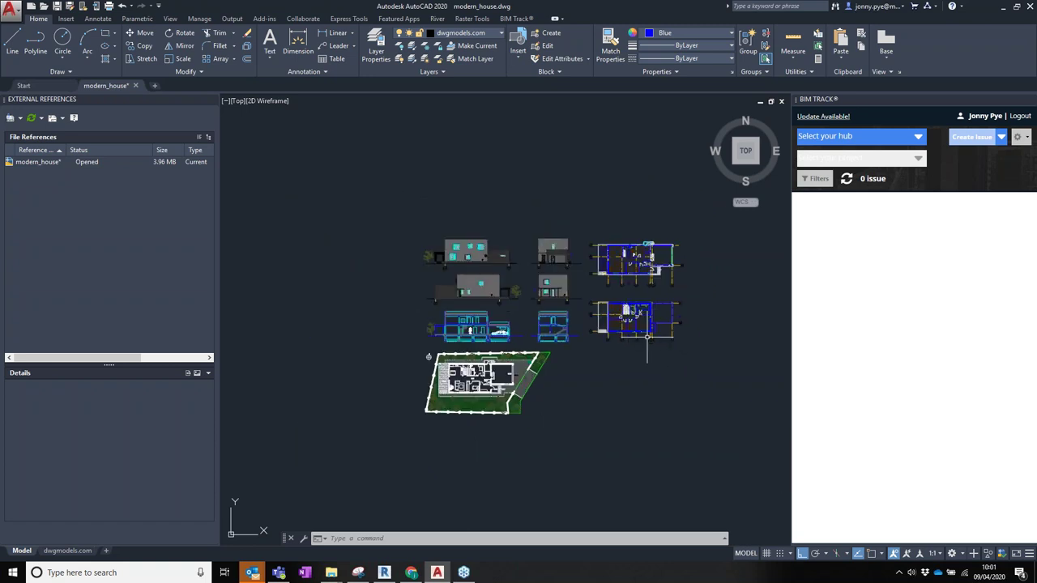
pyautogui.scroll(3, 526, 316)
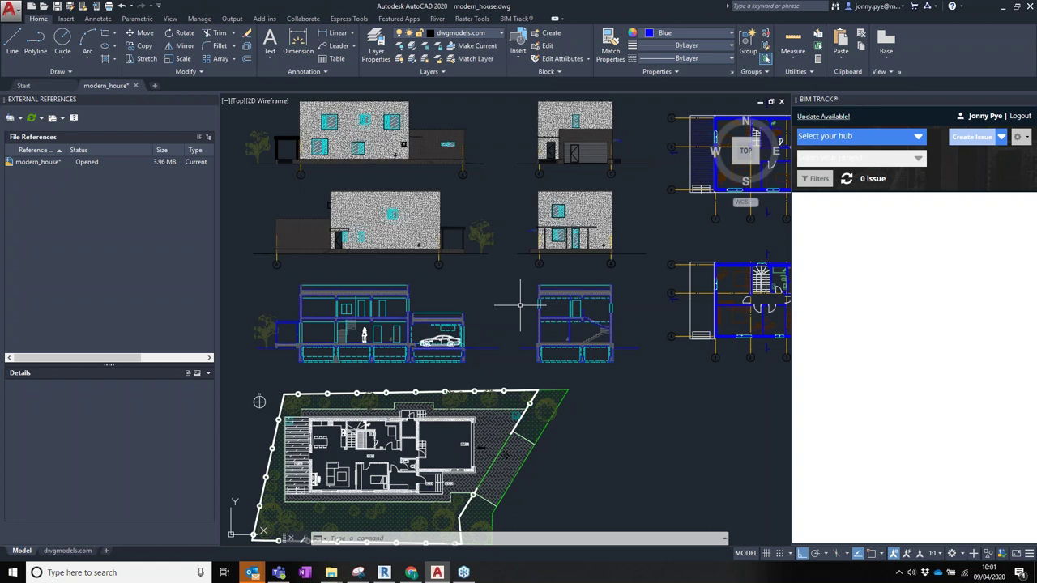
pyautogui.scroll(-4, 520, 304)
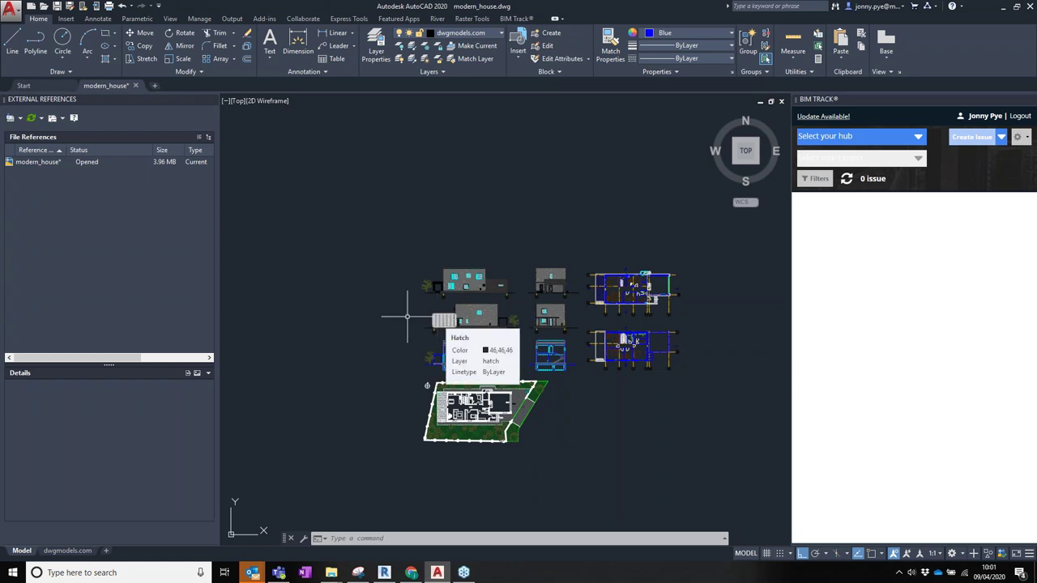
pyautogui.scroll(2, 510, 347)
pyautogui.moveTo(551, 325)
pyautogui.mouseDown(button='middle')
pyautogui.moveTo(539, 310)
pyautogui.moveTo(549, 319)
pyautogui.mouseUp(button='middle')
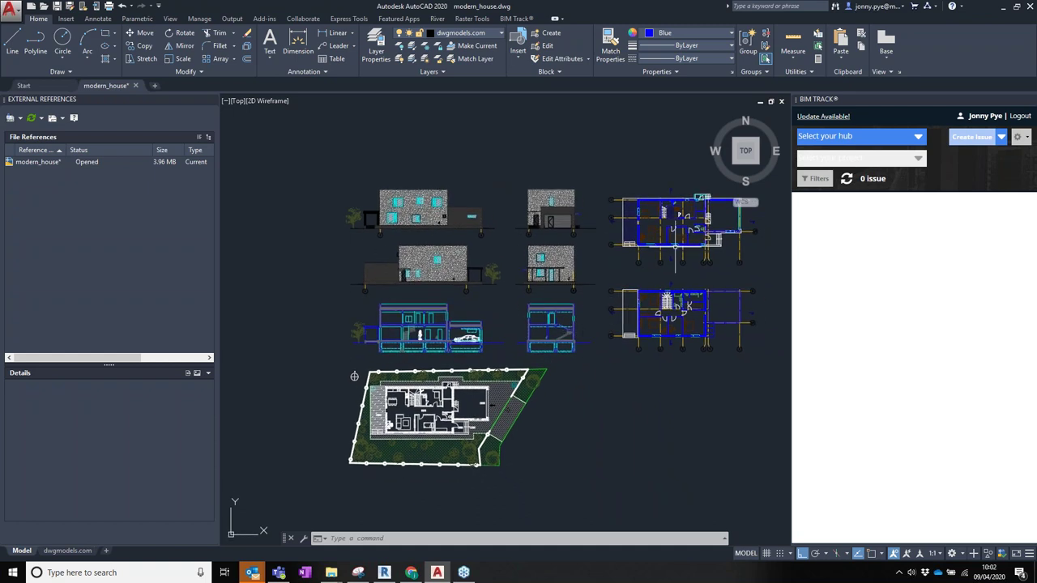
pyautogui.moveTo(638, 255); pyautogui.dragTo(623, 247, button='middle')
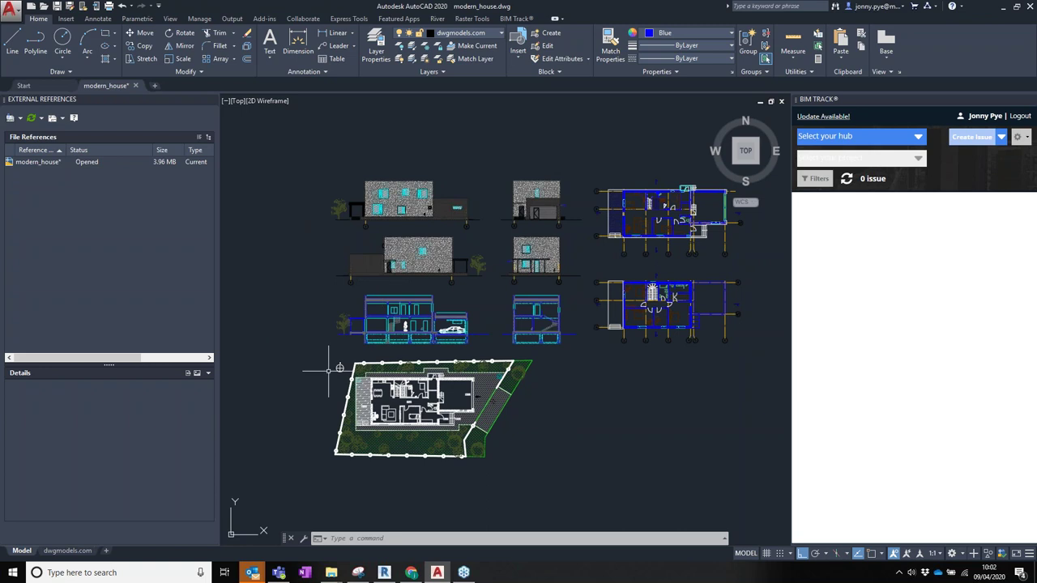
# Switch to Revit, save the ModernHouse project and close it together with the open Coping family.
pyautogui.click(385, 573)
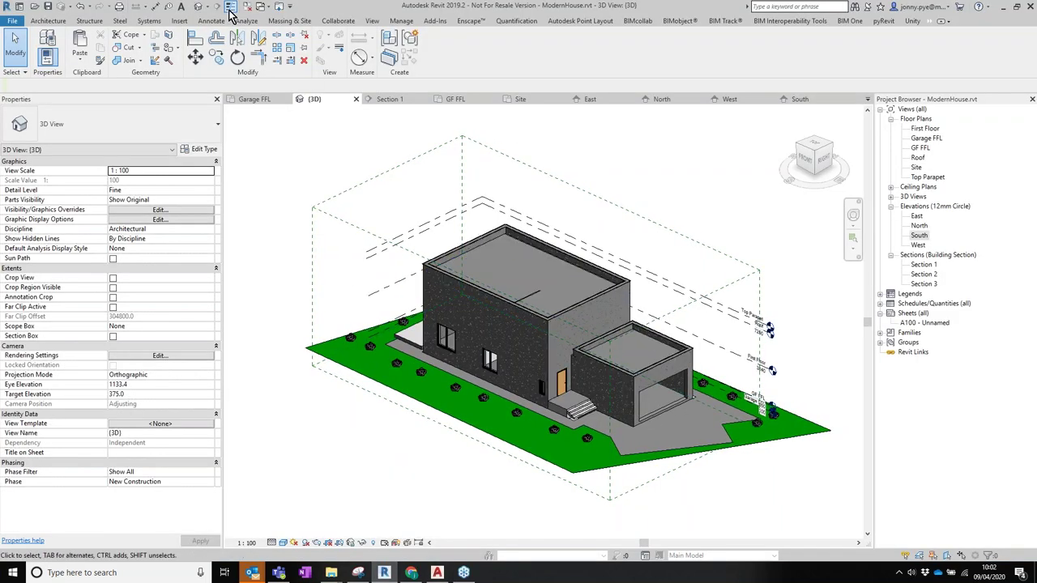
pyautogui.click(246, 7)
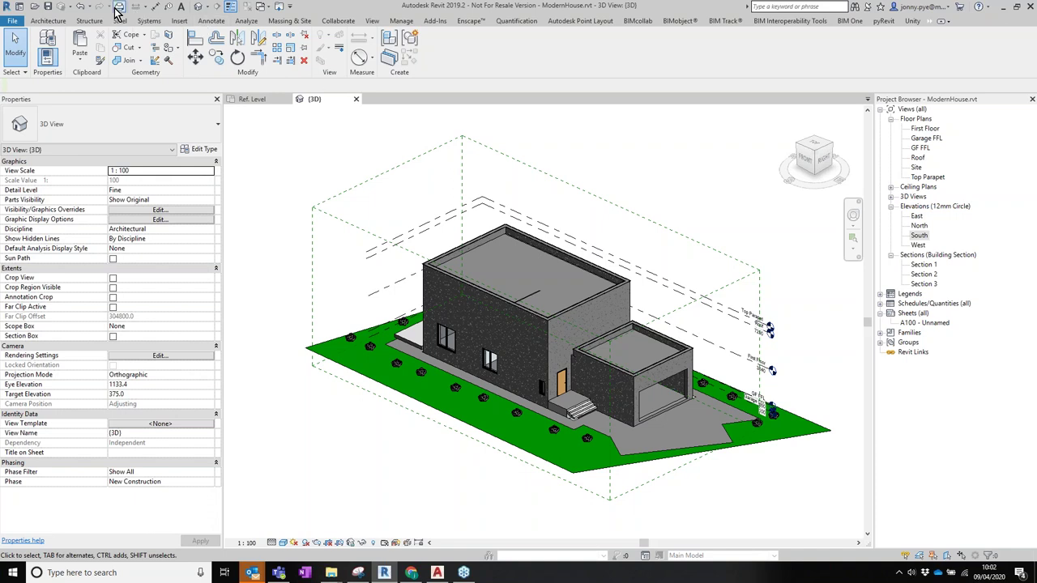
pyautogui.click(47, 5)
pyautogui.click(355, 99)
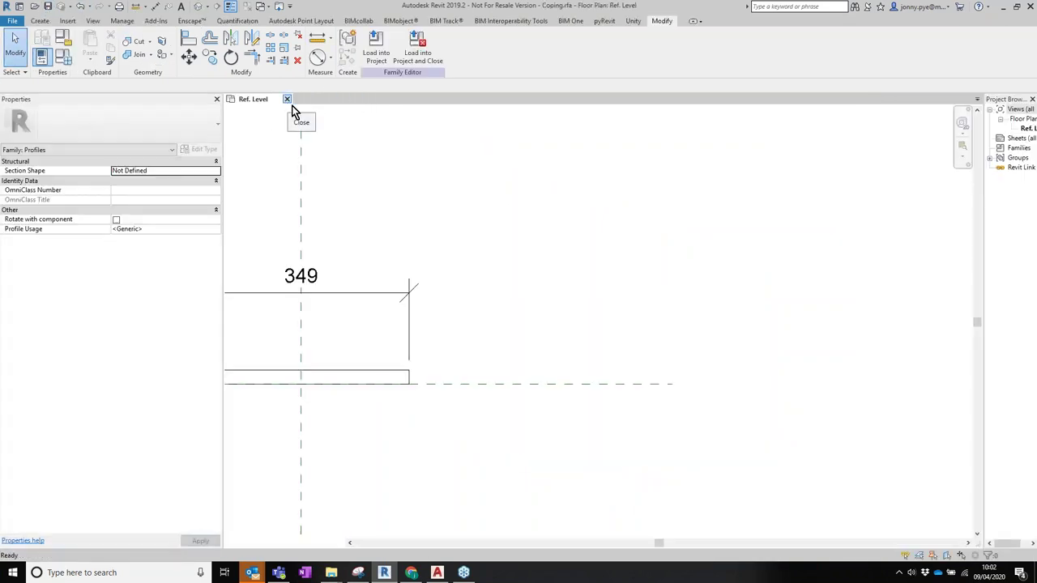
pyautogui.click(287, 100)
# Create a new project from the Architectural Template.
pyautogui.click(81, 127)
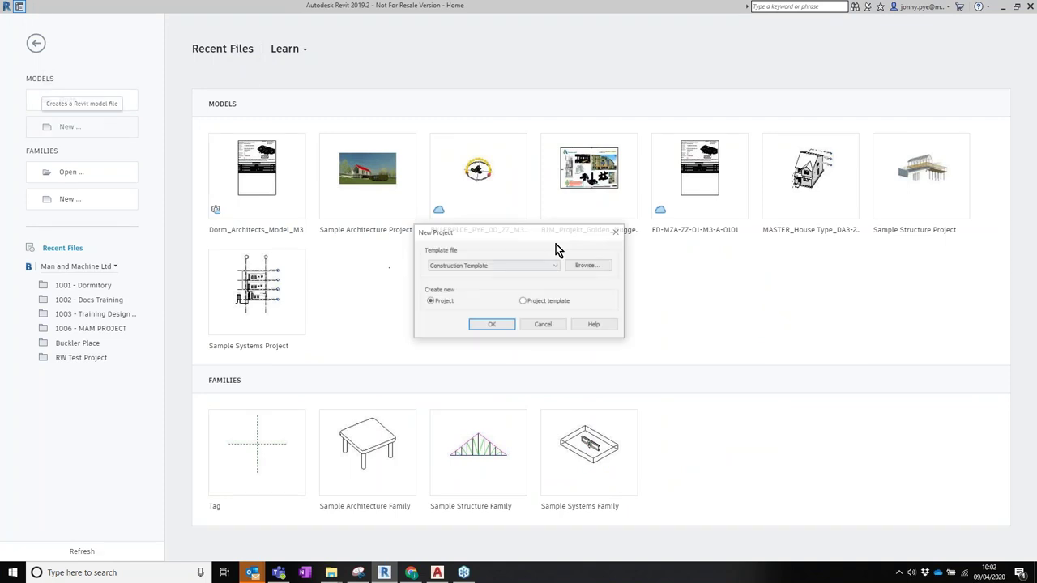
pyautogui.click(497, 266)
pyautogui.click(477, 290)
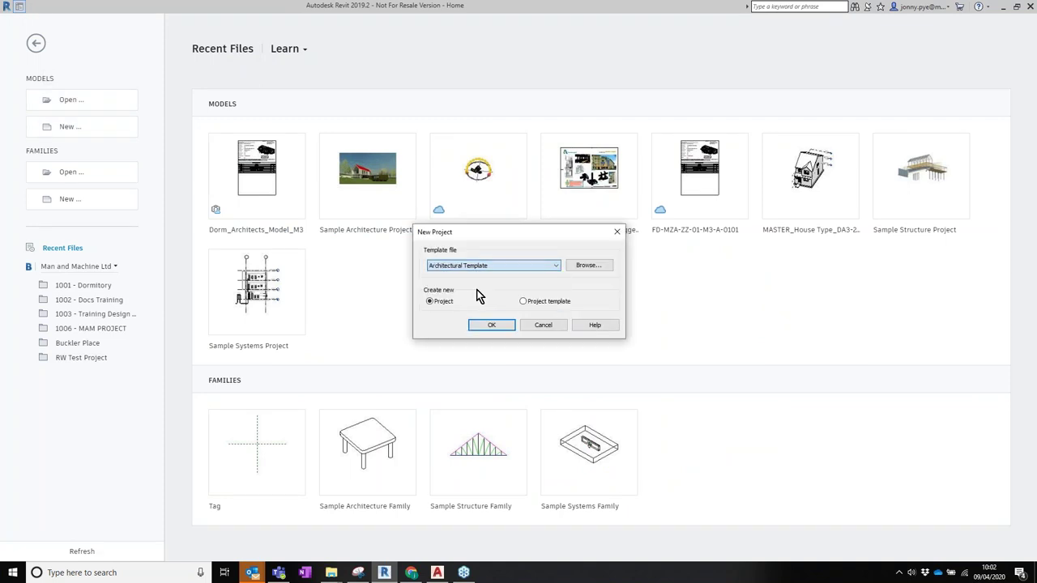
pyautogui.moveTo(485, 234); pyautogui.dragTo(397, 144)
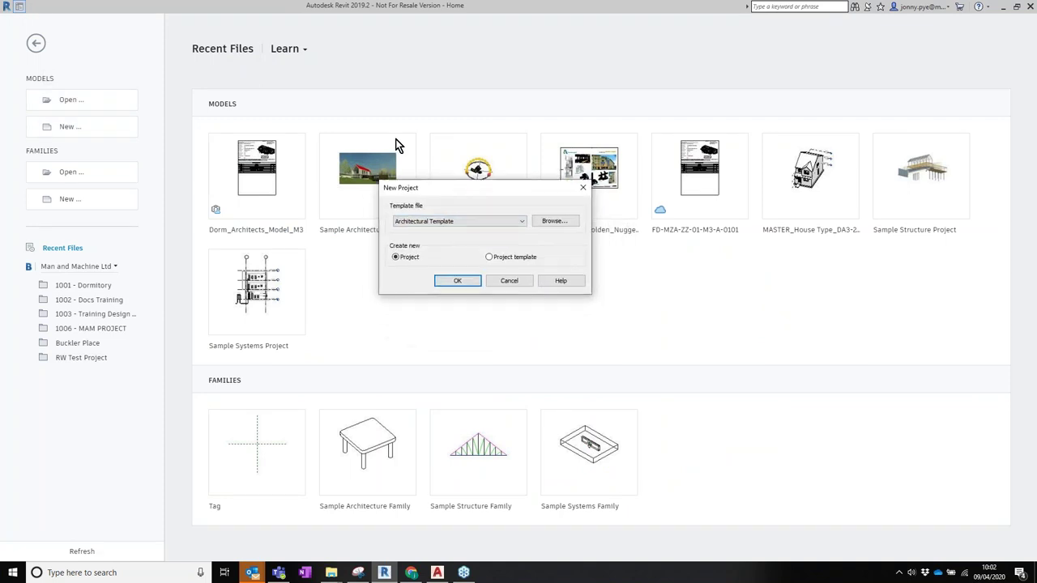
pyautogui.click(467, 282)
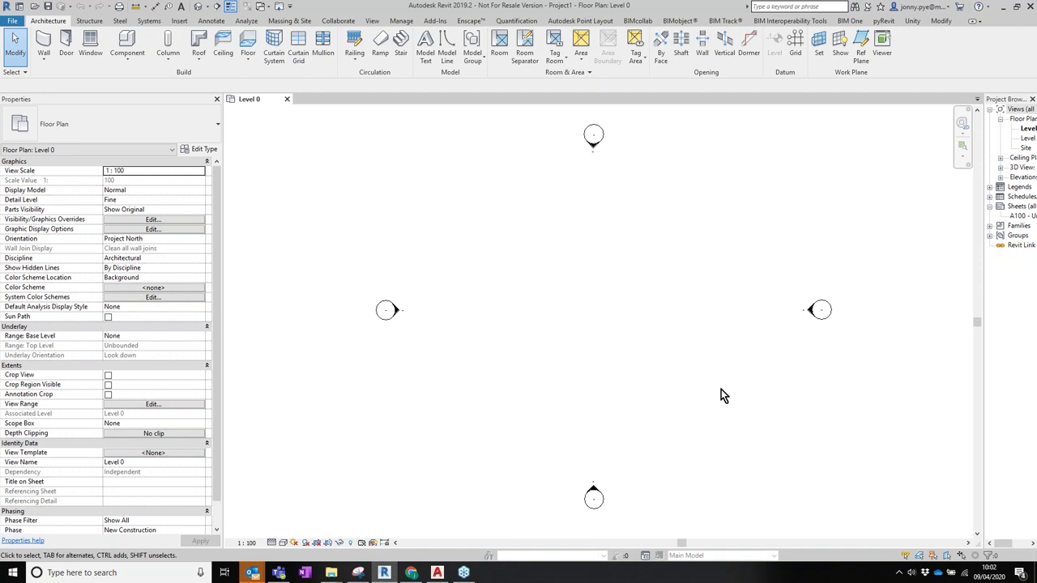
pyautogui.scroll(-2, 572, 357)
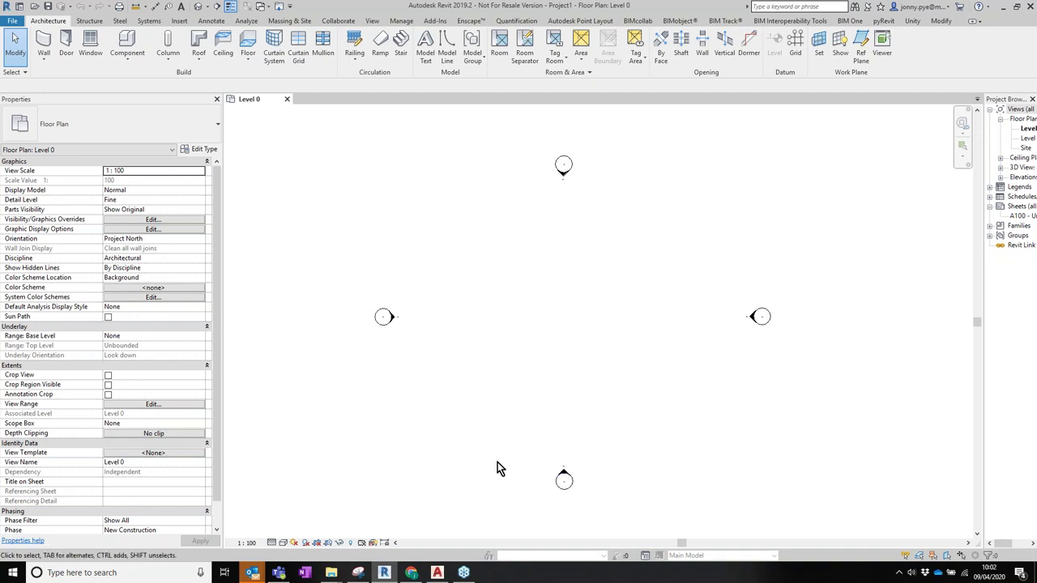
# Switch to AutoCAD and close the BIM Track palette.
pyautogui.click(437, 572)
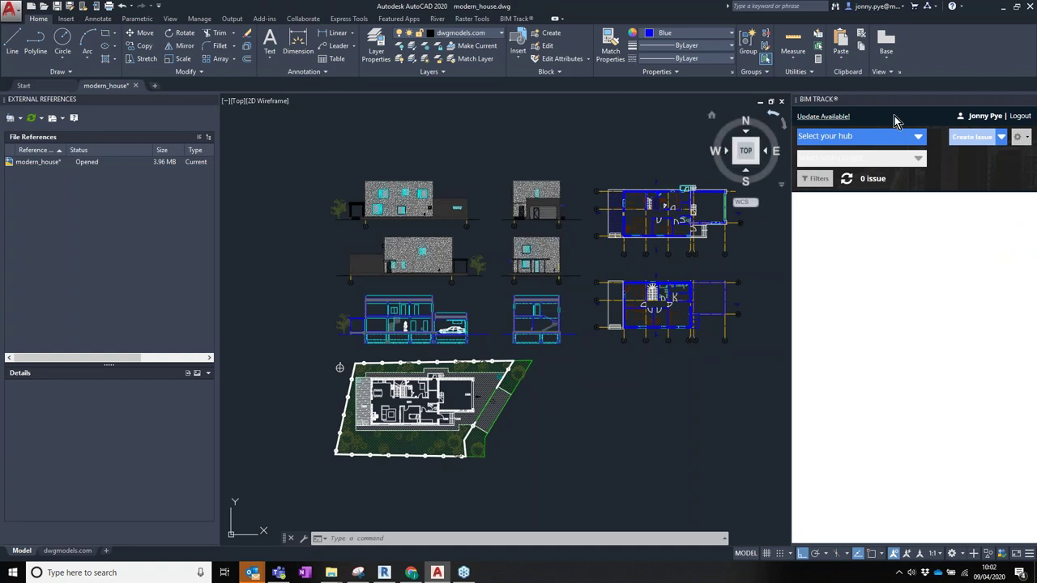
pyautogui.moveTo(858, 101); pyautogui.dragTo(808, 149)
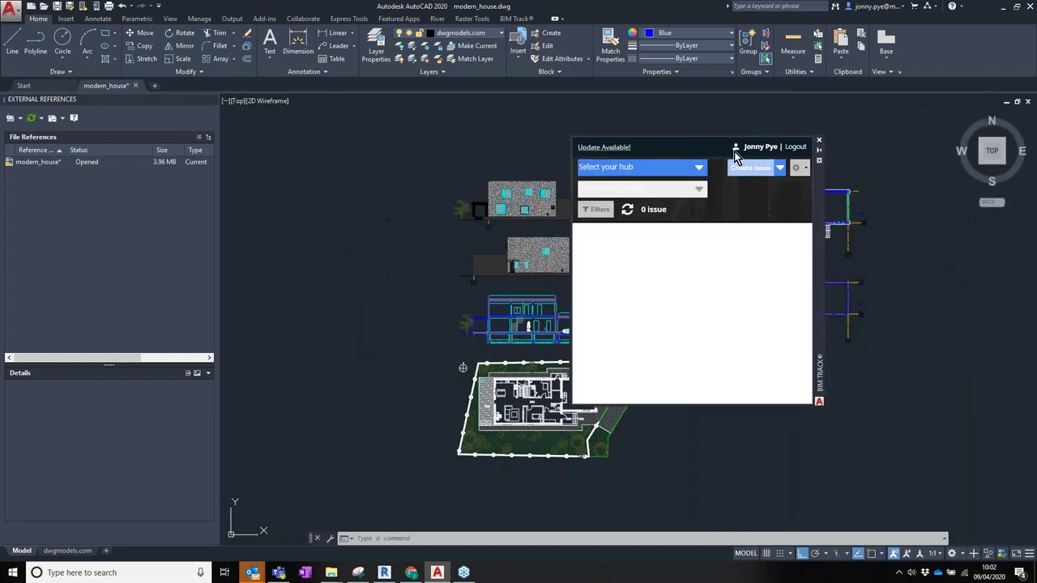
pyautogui.click(808, 139)
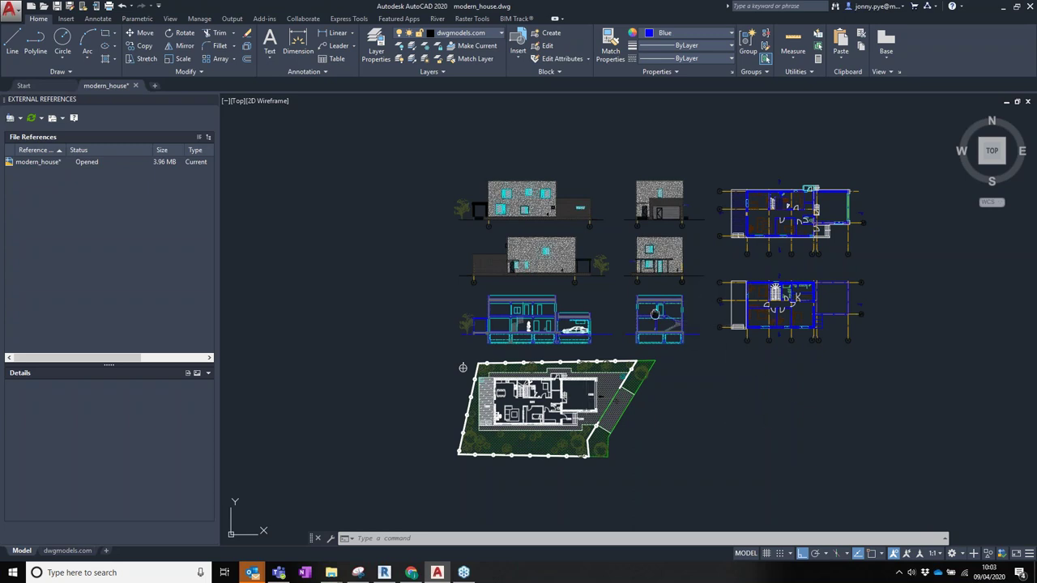
# Inspect the site plan and elevations, and select all objects similar to the small outline projecting from the rendered elevation's wall.
pyautogui.moveTo(677, 318); pyautogui.dragTo(550, 285, button='middle')
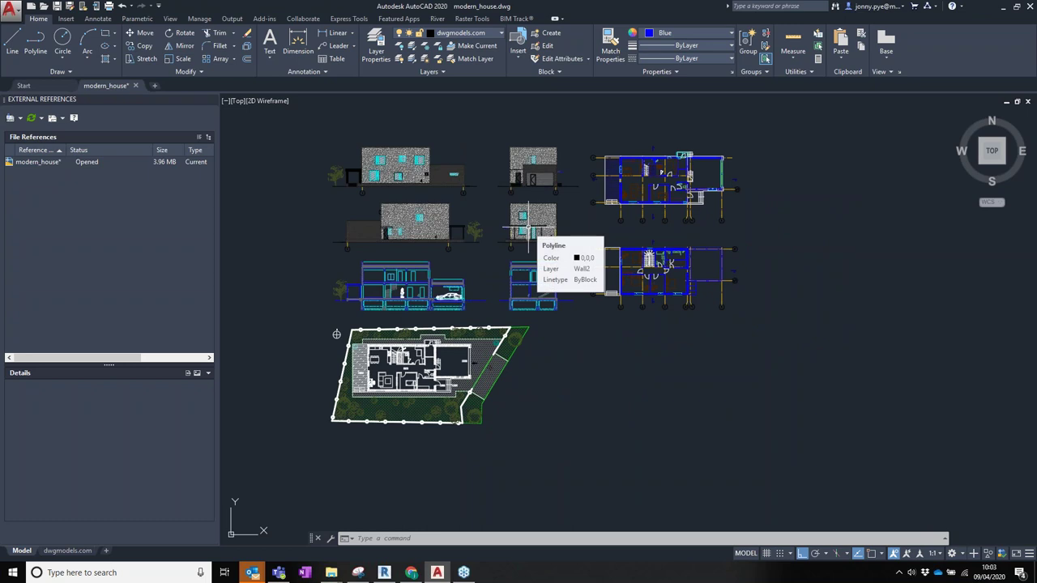
pyautogui.moveTo(528, 231); pyautogui.dragTo(534, 272, button='middle')
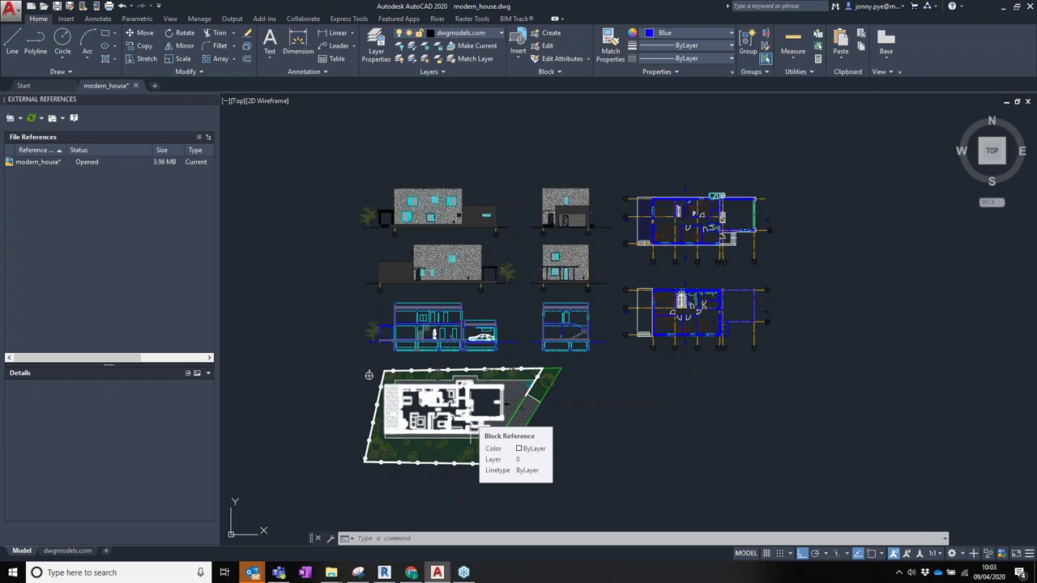
pyautogui.scroll(4, 369, 375)
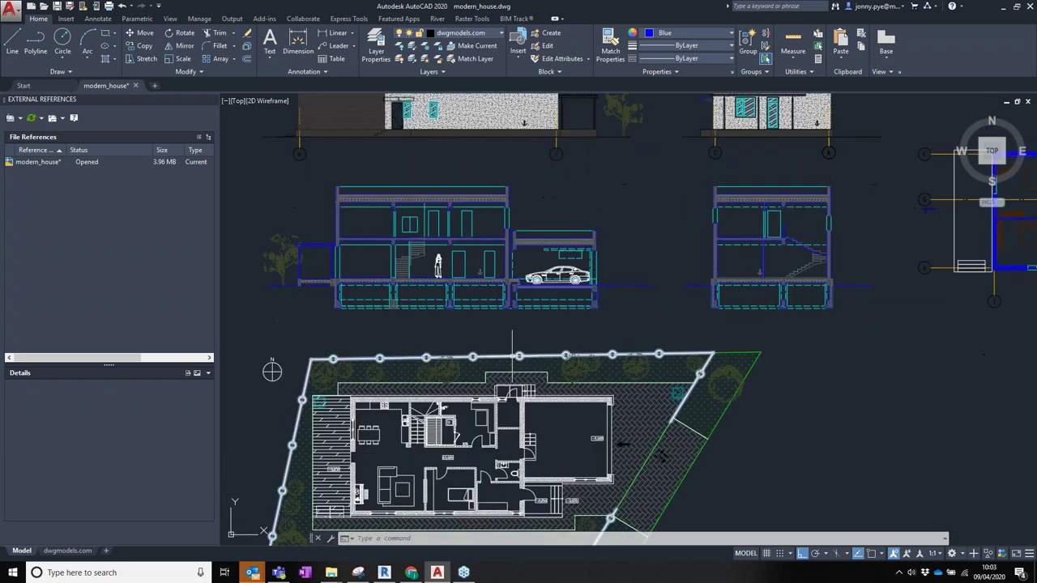
pyautogui.scroll(-2, 369, 375)
pyautogui.scroll(-2, 661, 147)
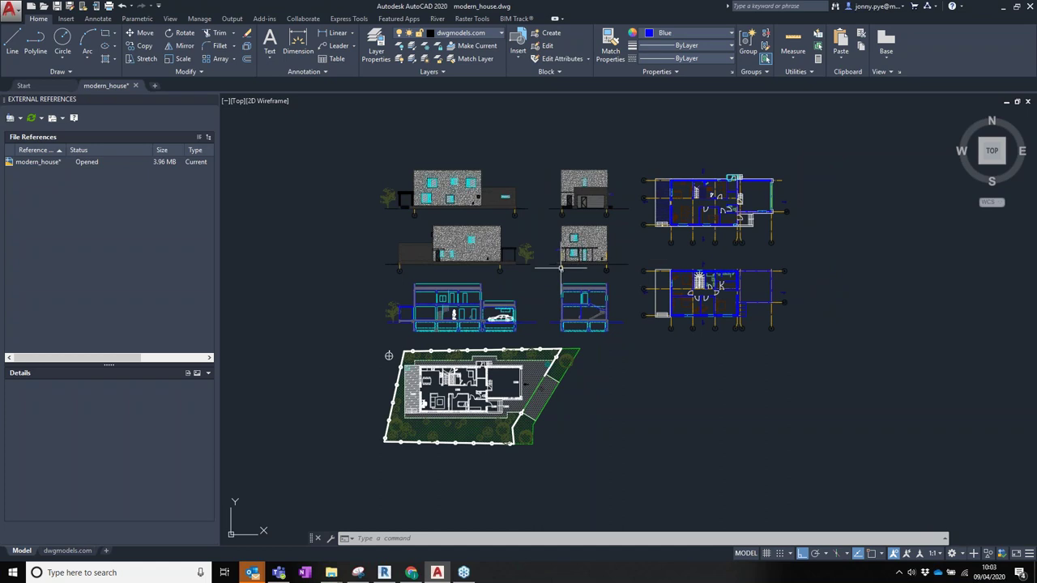
pyautogui.scroll(9, 429, 243)
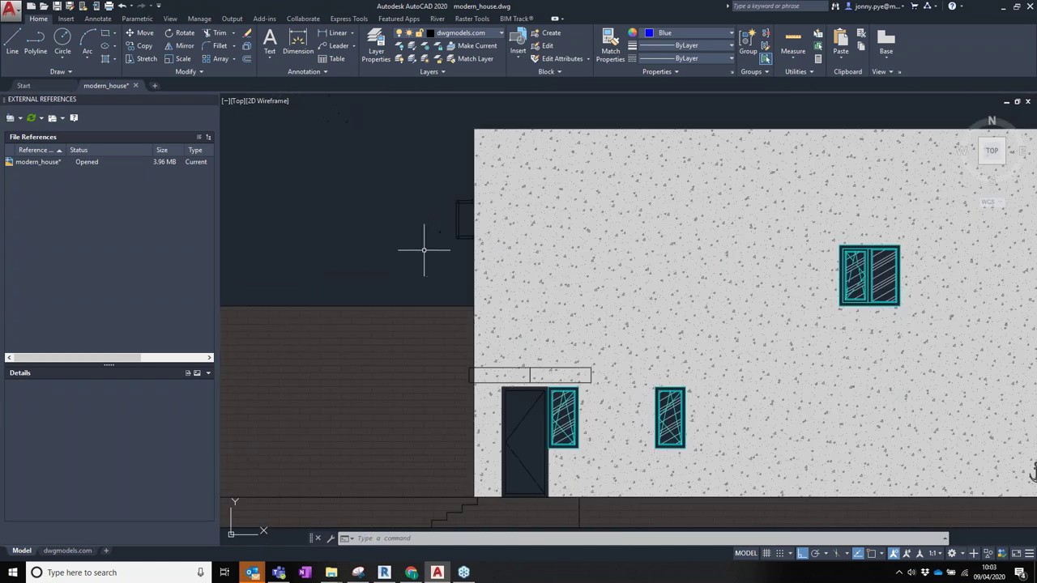
pyautogui.click(453, 240)
pyautogui.click(440, 220)
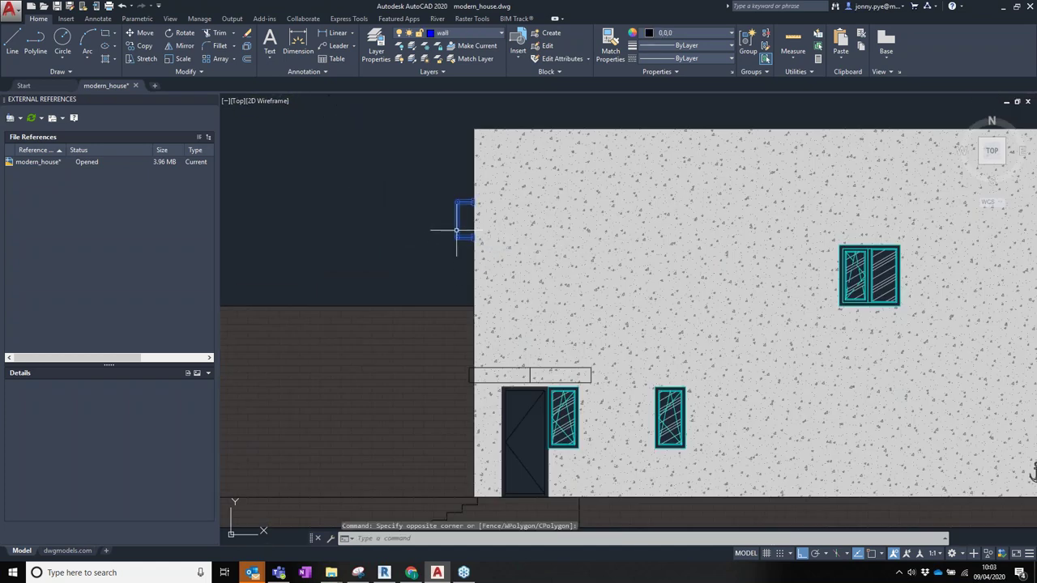
pyautogui.rightClick(458, 233)
pyautogui.click(490, 439)
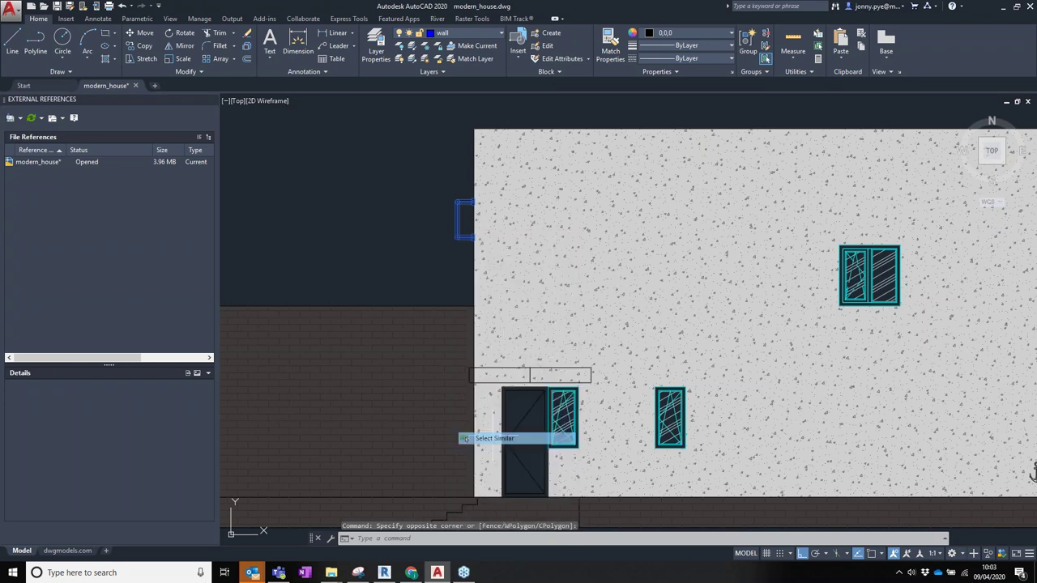
pyautogui.scroll(-9, 496, 373)
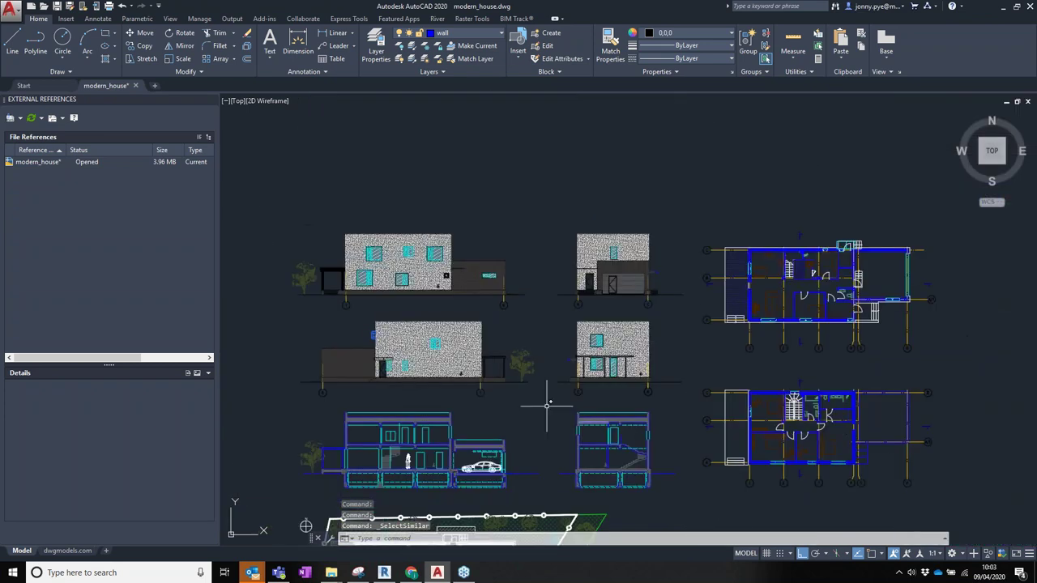
pyautogui.moveTo(478, 345); pyautogui.dragTo(495, 290, button='middle')
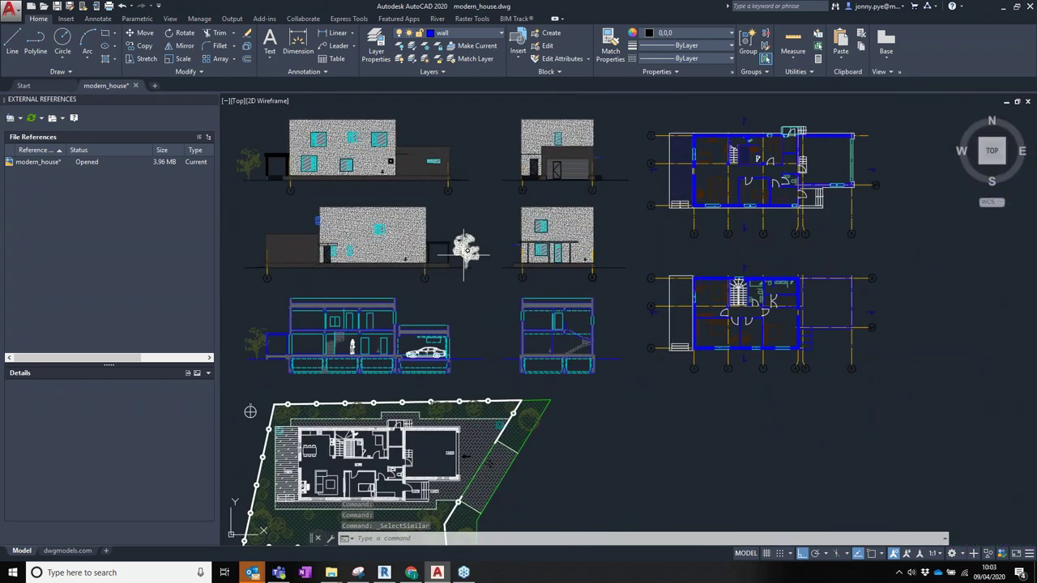
pyautogui.scroll(-2, 460, 299)
pyautogui.press('Escape')
# Call up the PURGE command and save the modern_house drawing.
pyautogui.write('PURGE')
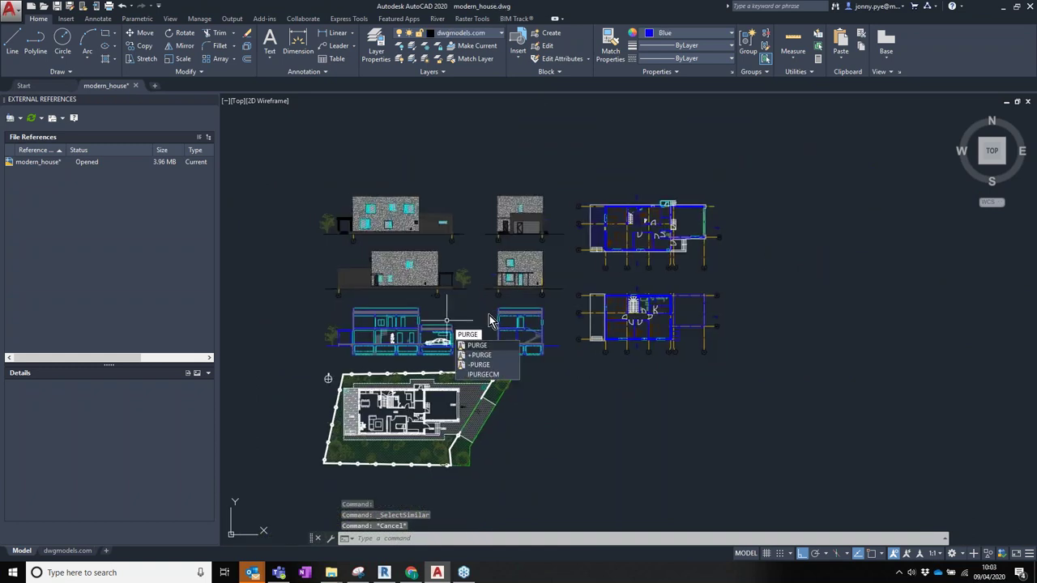
pyautogui.click(478, 255)
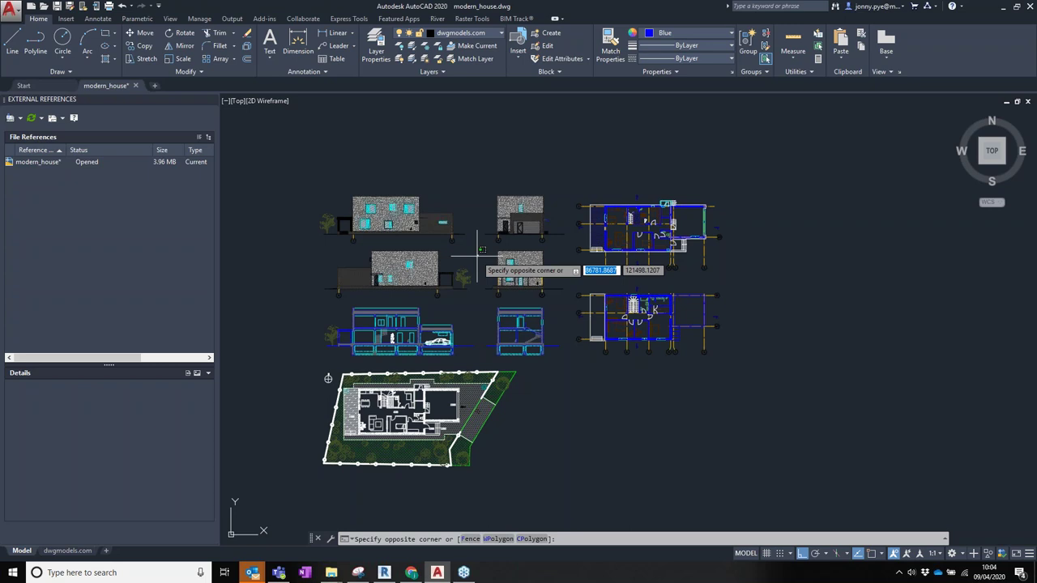
pyautogui.click(554, 283)
pyautogui.moveTo(477, 229); pyautogui.dragTo(556, 229, button='middle')
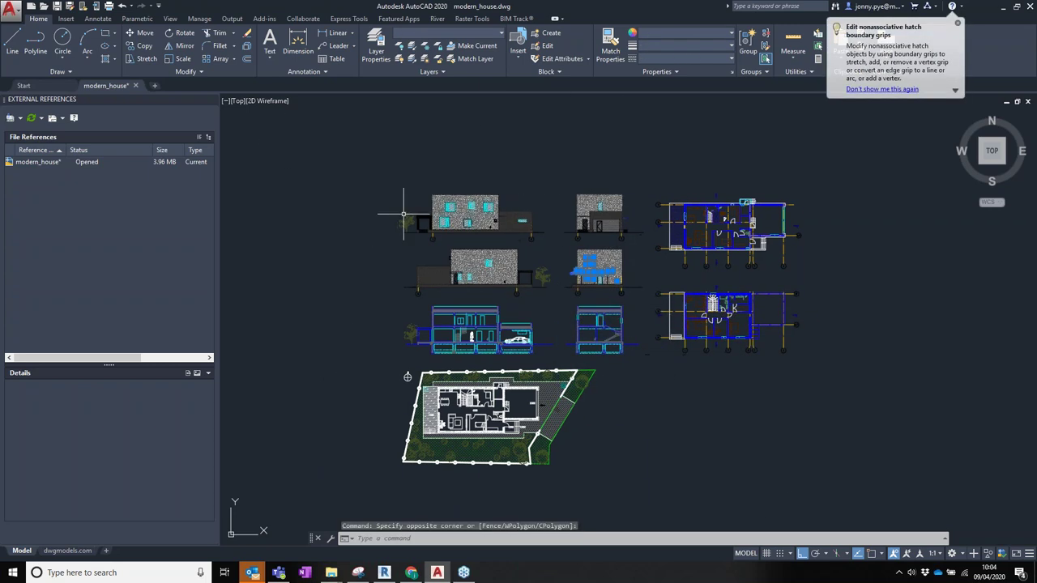
pyautogui.press('Escape')
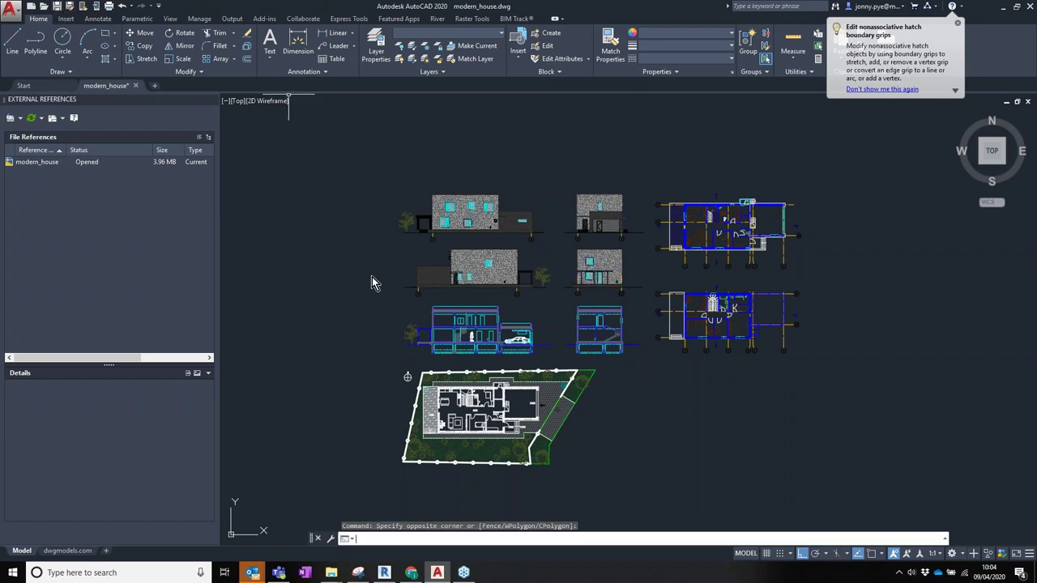
pyautogui.hotkey('ctrl', 's')
# Switch back to the Level 0 floor plan of the new Revit project.
pyautogui.moveTo(580, 297); pyautogui.dragTo(523, 253, button='middle')
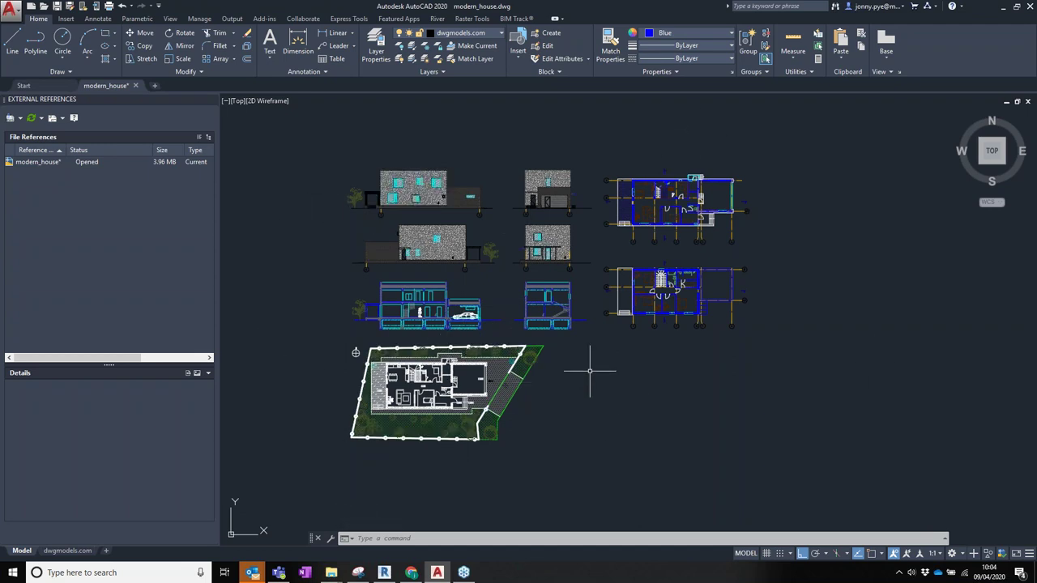
pyautogui.moveTo(597, 371); pyautogui.dragTo(611, 343, button='middle')
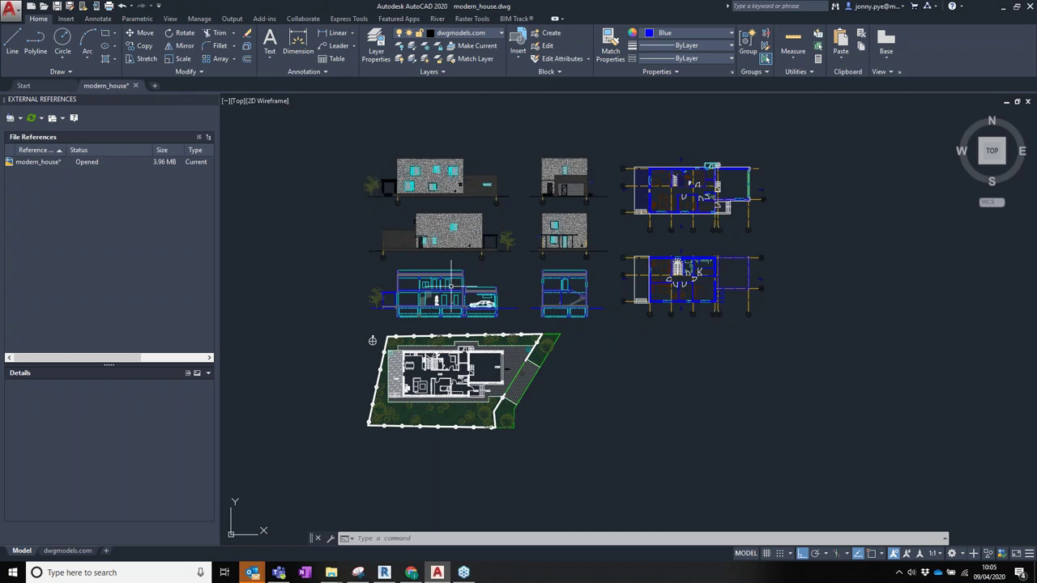
pyautogui.click(384, 573)
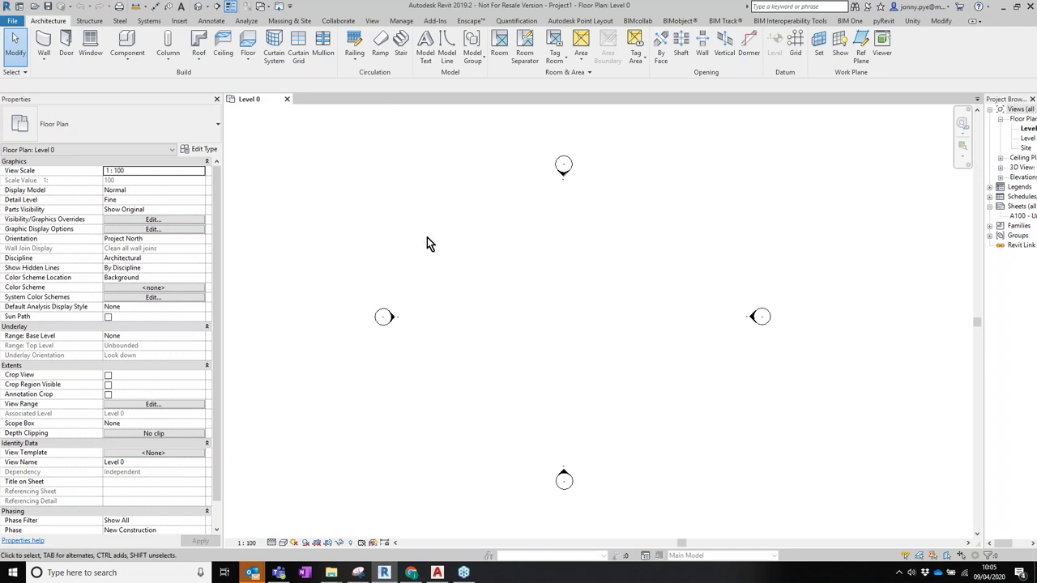
# Widen the Project Browser and expand its Ceiling Plans, 3D Views and Elevations groups.
pyautogui.moveTo(427, 241); pyautogui.dragTo(393, 243, button='middle')
pyautogui.scroll(-1, 641, 301)
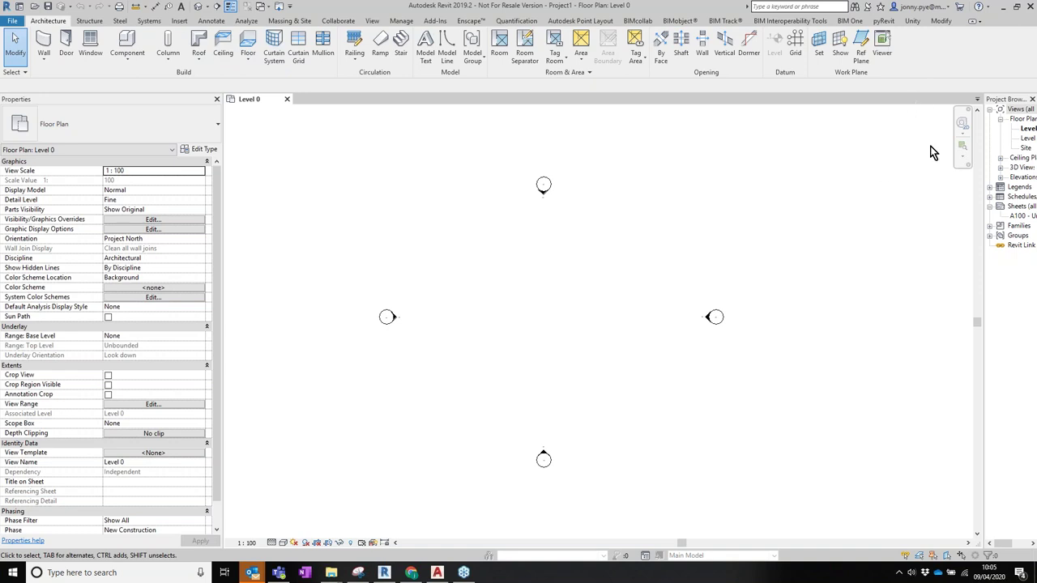
pyautogui.moveTo(983, 169); pyautogui.dragTo(787, 166)
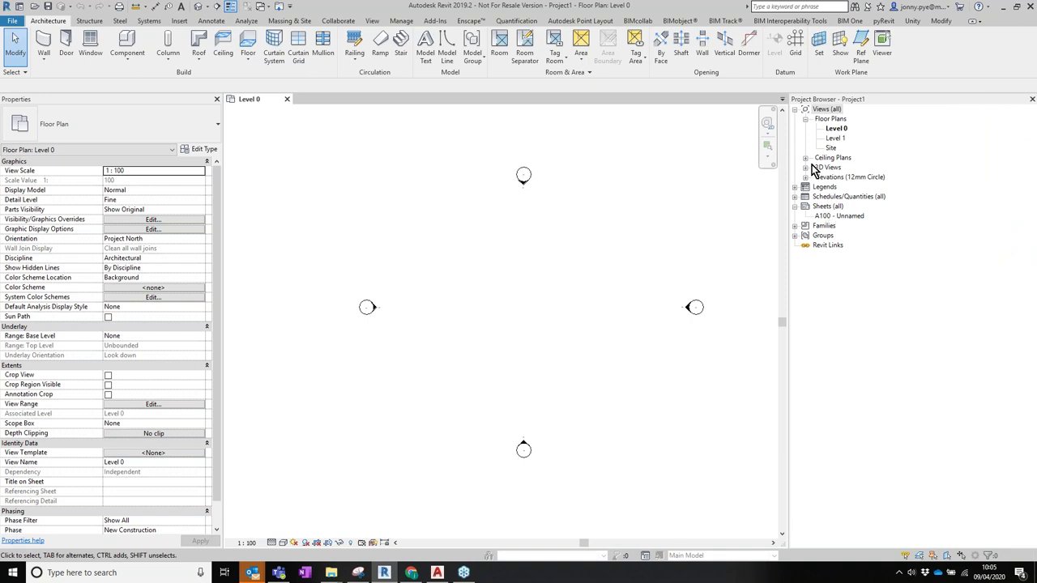
pyautogui.click(805, 157)
pyautogui.click(806, 187)
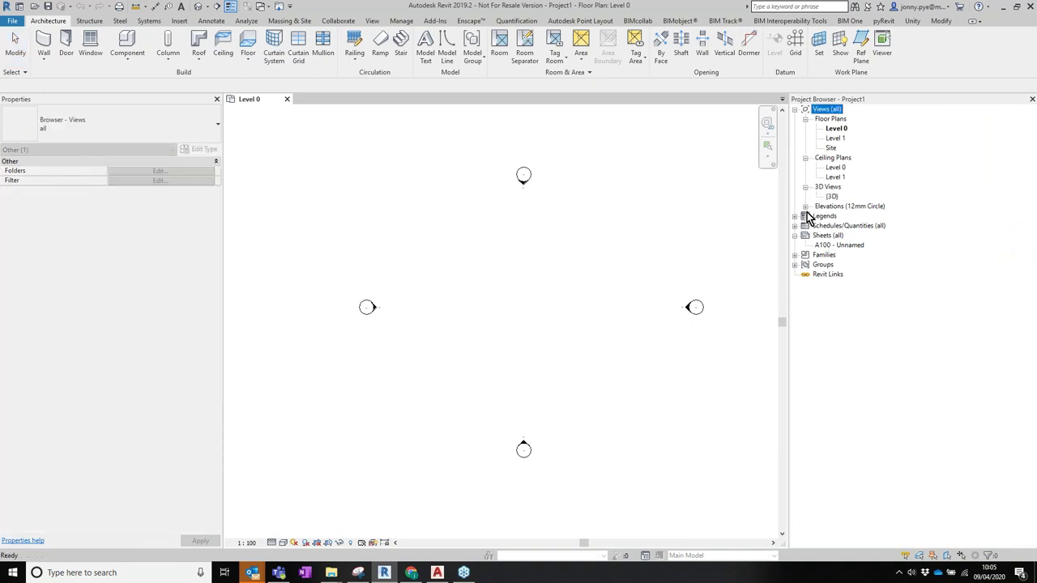
pyautogui.click(805, 206)
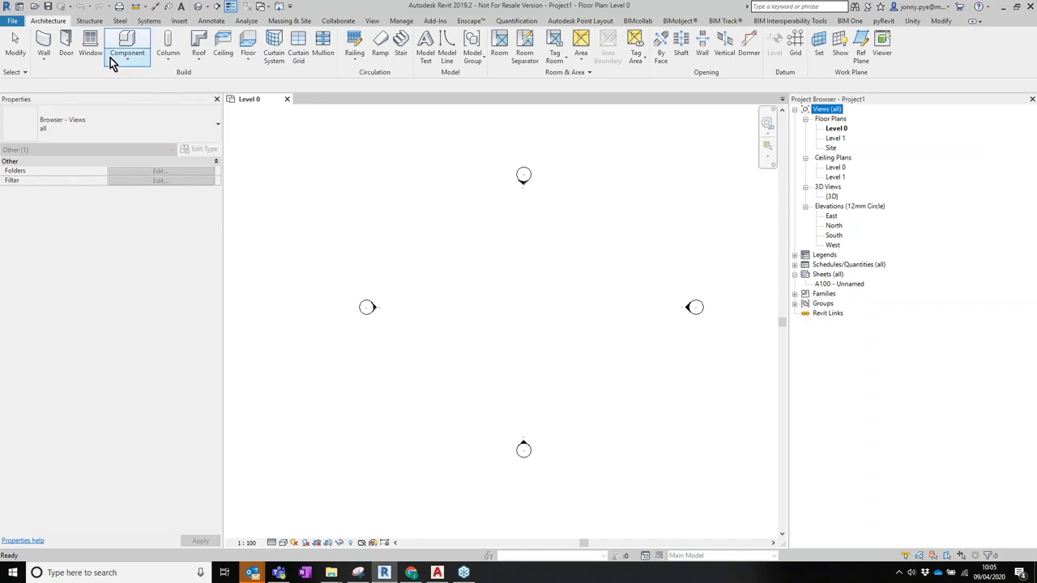
# Start a CAD link in the Level 0 plan and select modern_house.dwg from the Webinar folder.
pyautogui.click(179, 20)
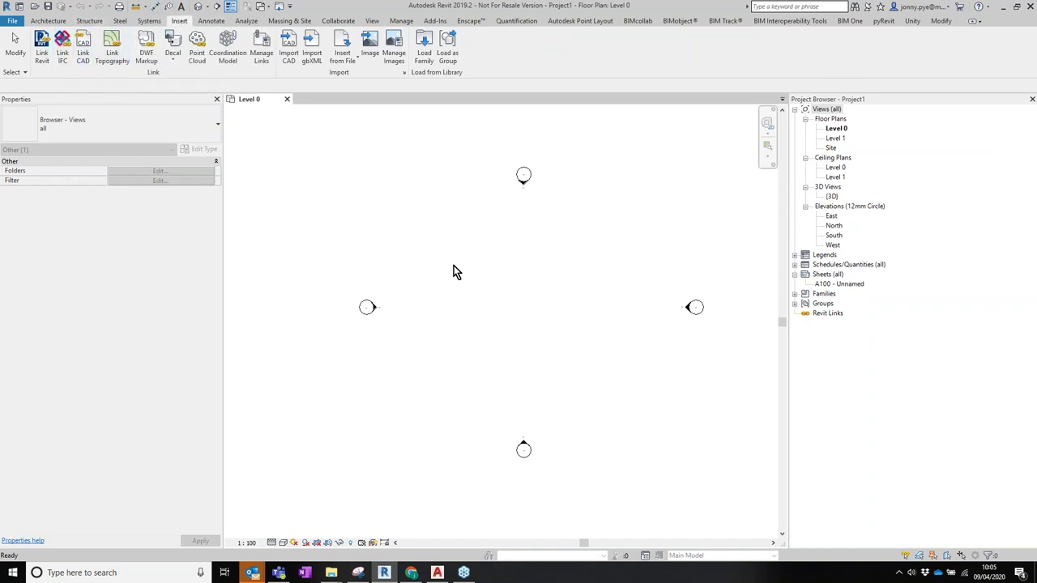
pyautogui.scroll(-1, 454, 271)
pyautogui.click(539, 303)
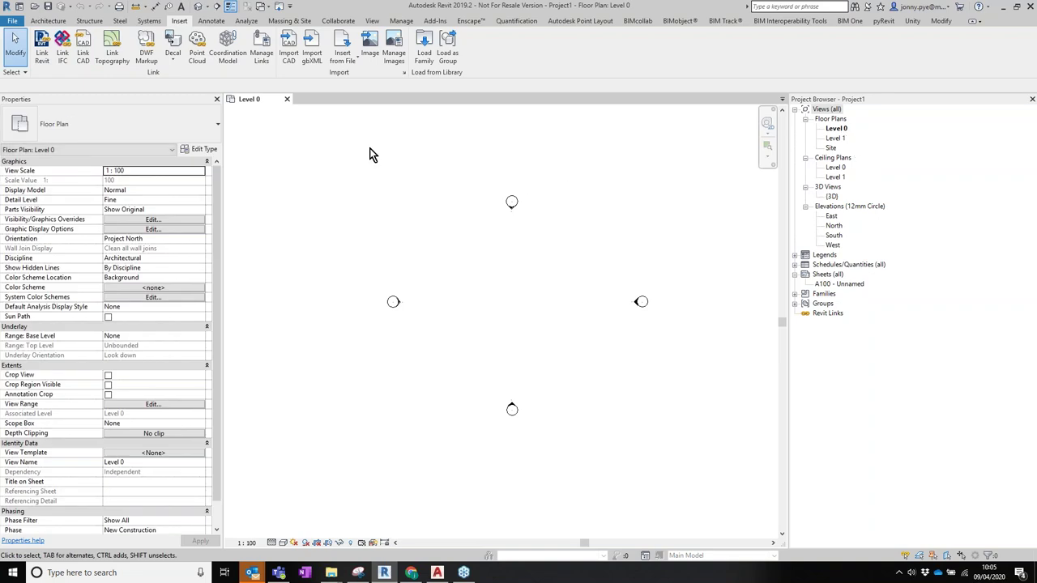
pyautogui.moveTo(514, 264); pyautogui.dragTo(493, 302, button='middle')
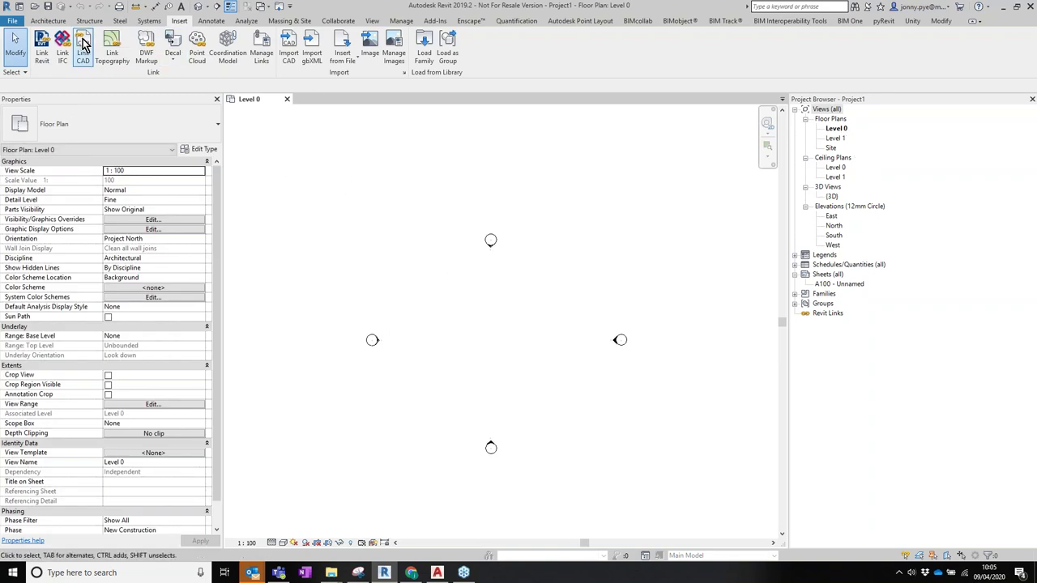
pyautogui.click(83, 44)
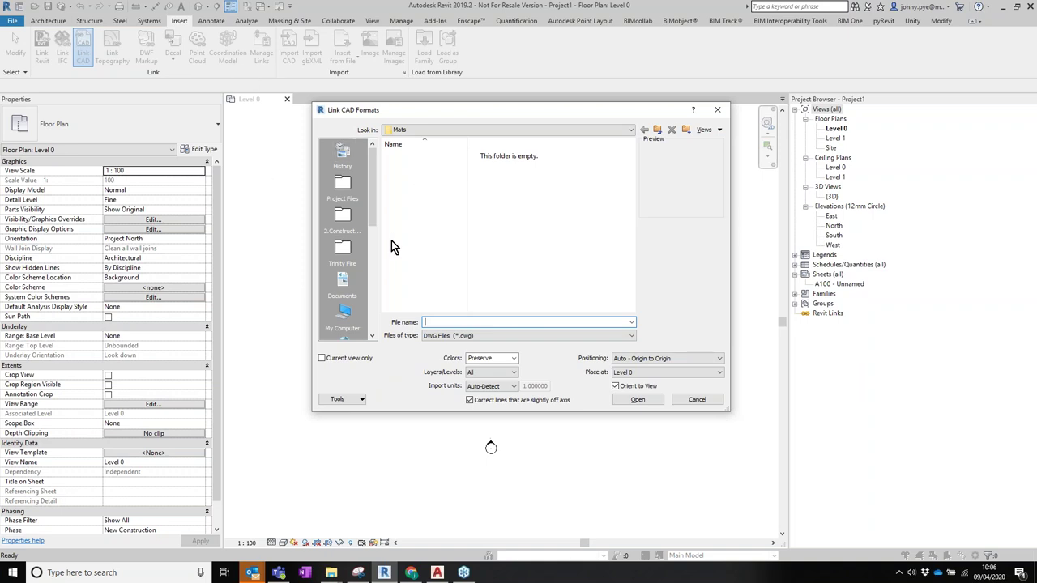
pyautogui.click(430, 130)
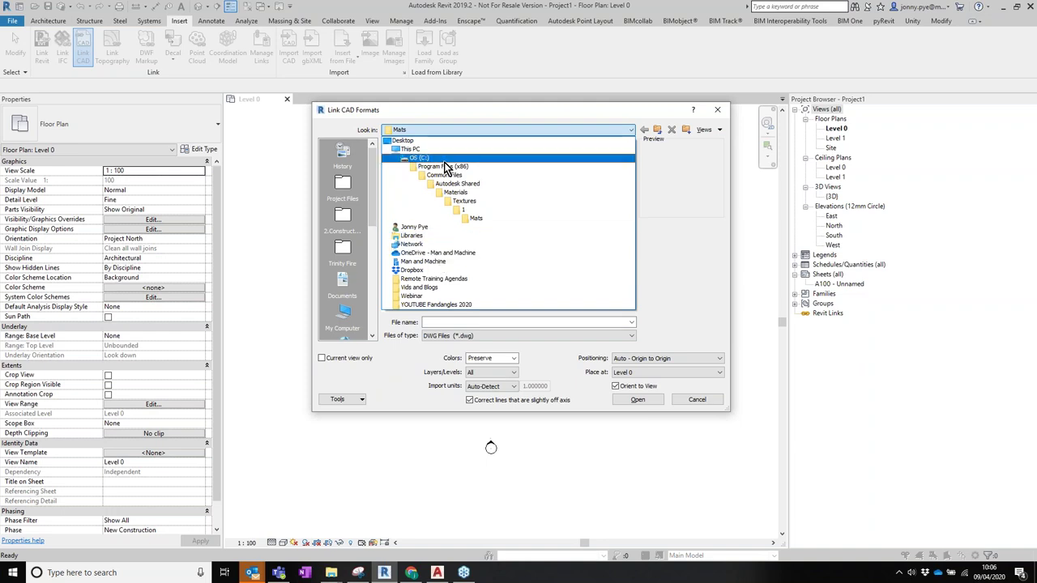
pyautogui.click(442, 152)
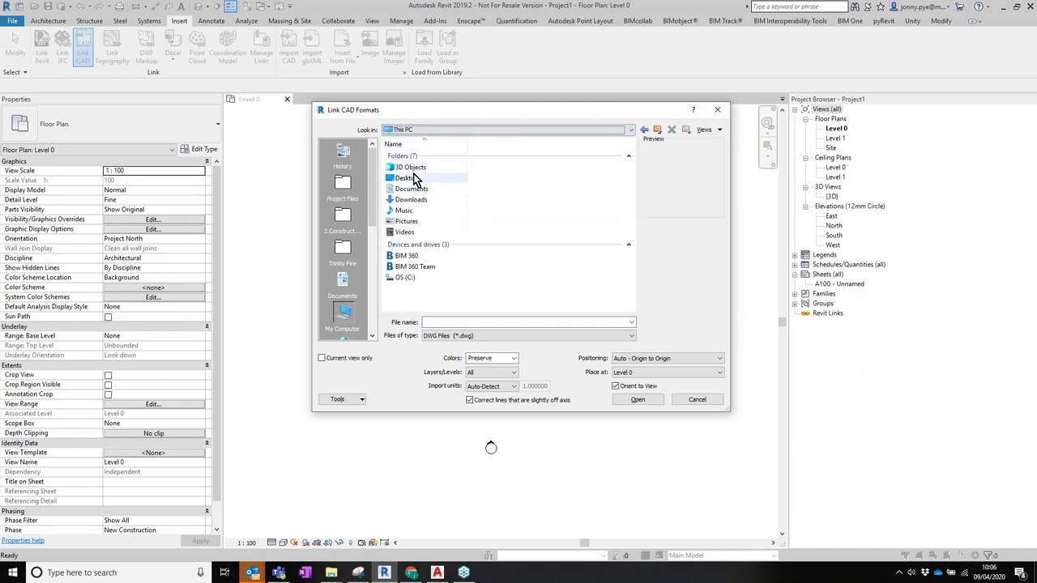
pyautogui.doubleClick(415, 175)
pyautogui.doubleClick(422, 176)
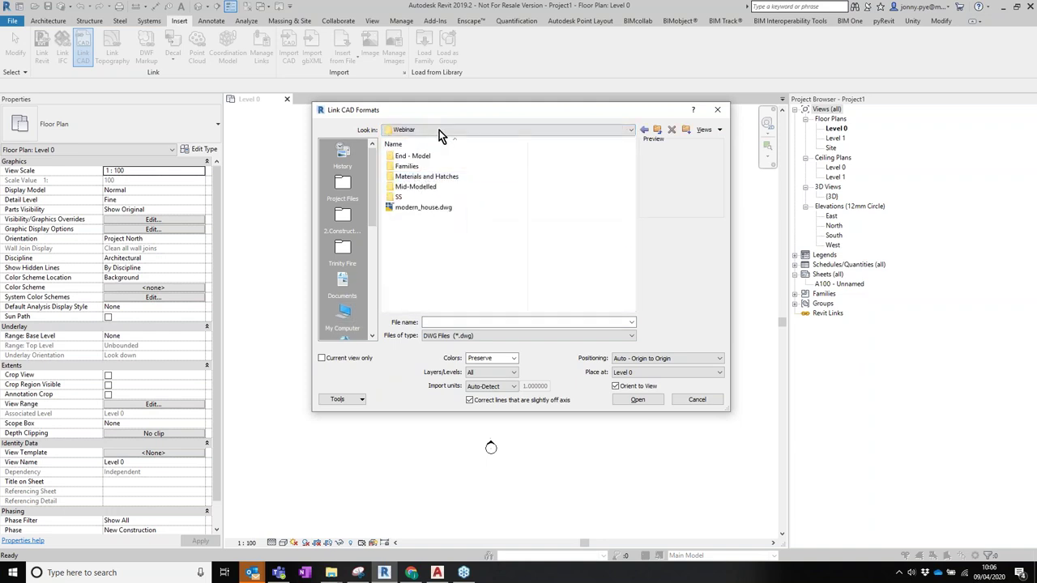
pyautogui.click(415, 208)
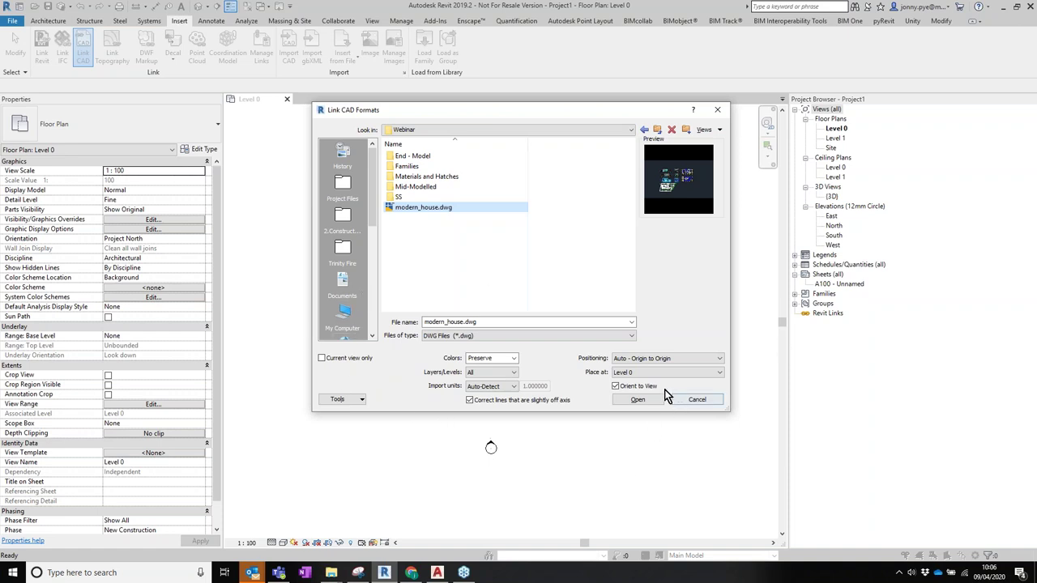
# Restrict the CAD link to the current view only, with colors on Preserve and positioning set to Manual - Origin.
pyautogui.click(323, 358)
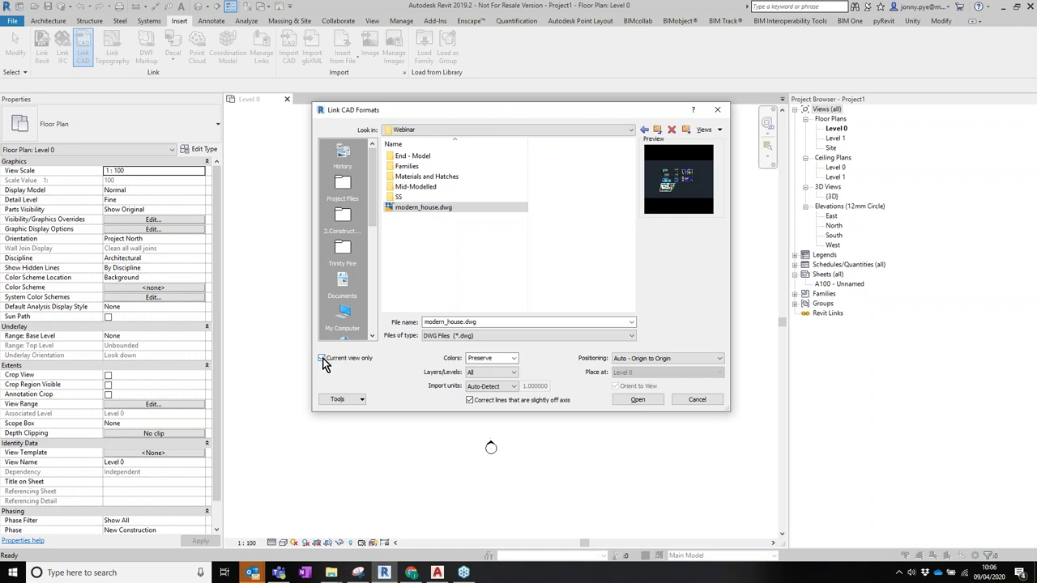
pyautogui.click(323, 359)
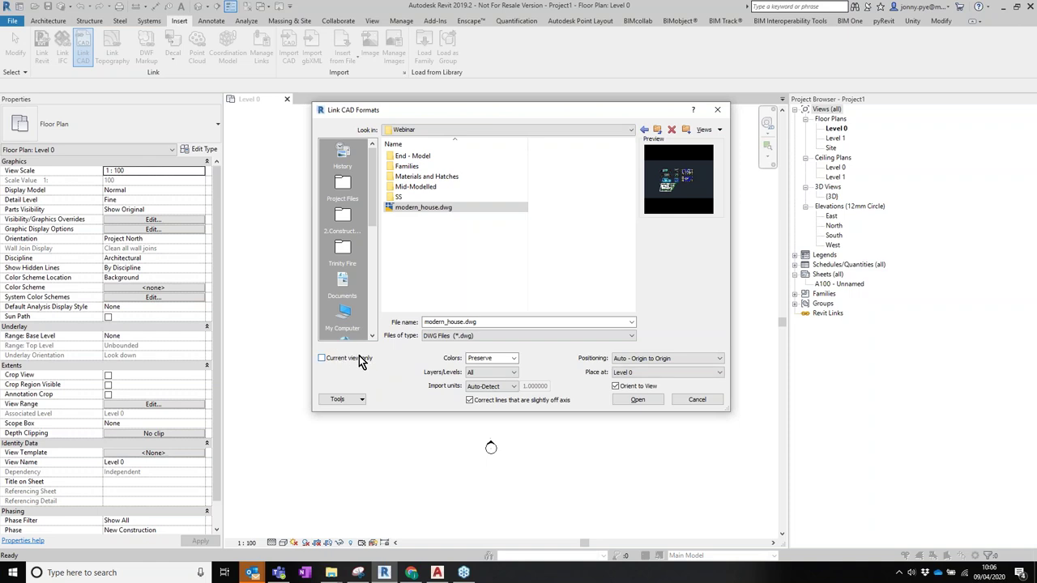
pyautogui.click(326, 361)
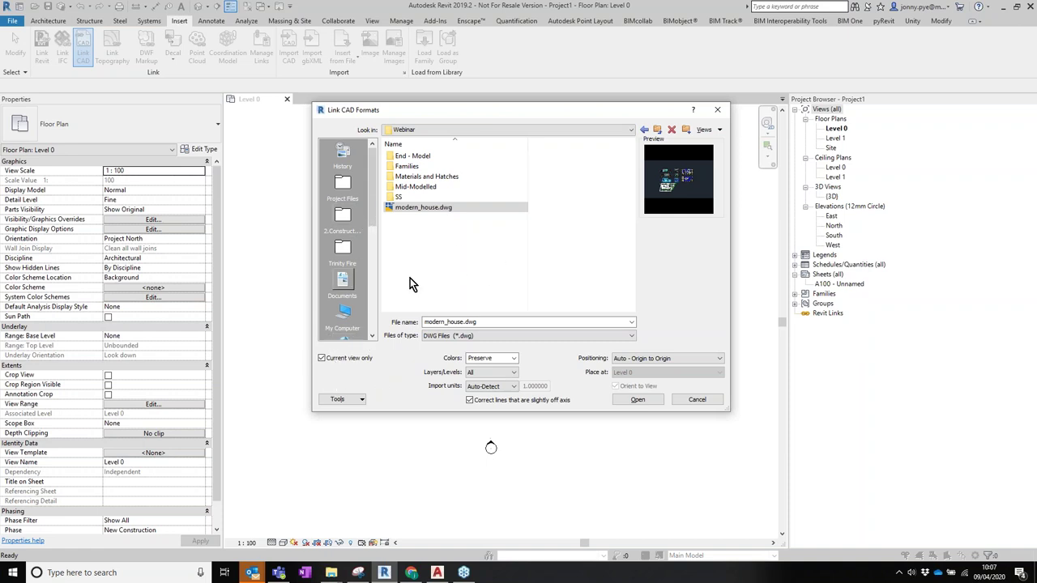
pyautogui.click(514, 360)
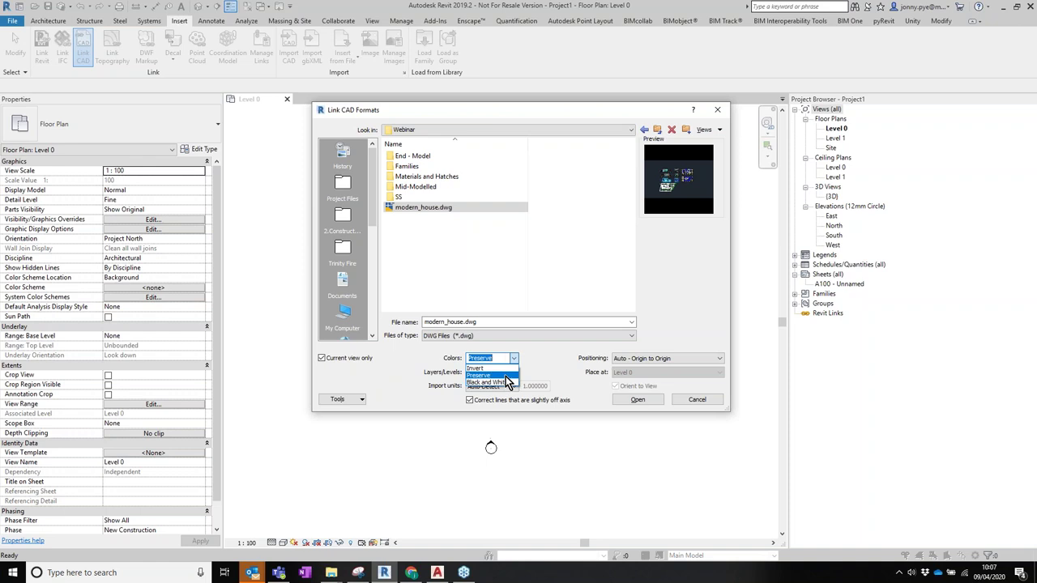
pyautogui.click(582, 377)
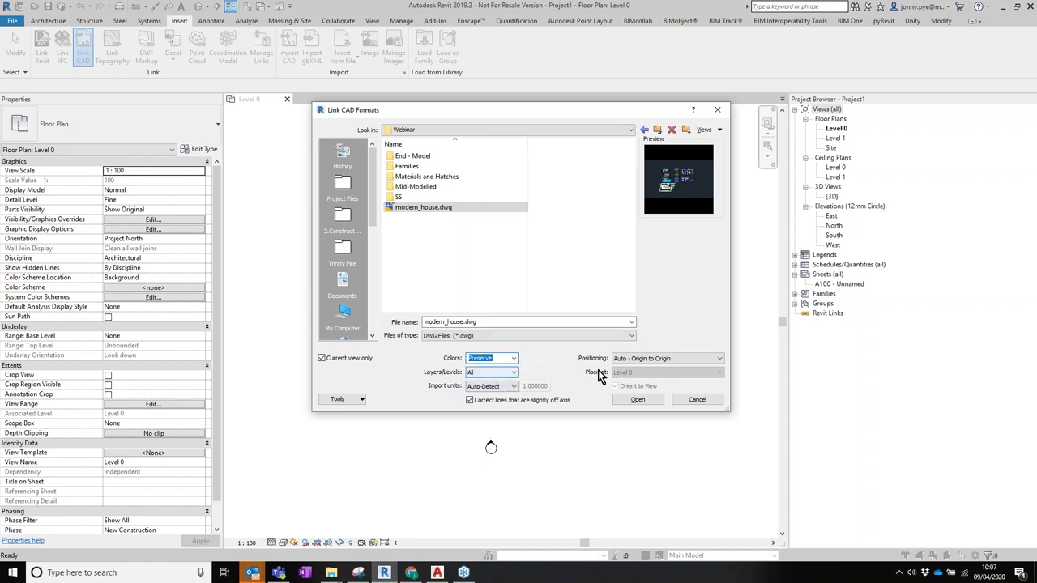
pyautogui.click(645, 360)
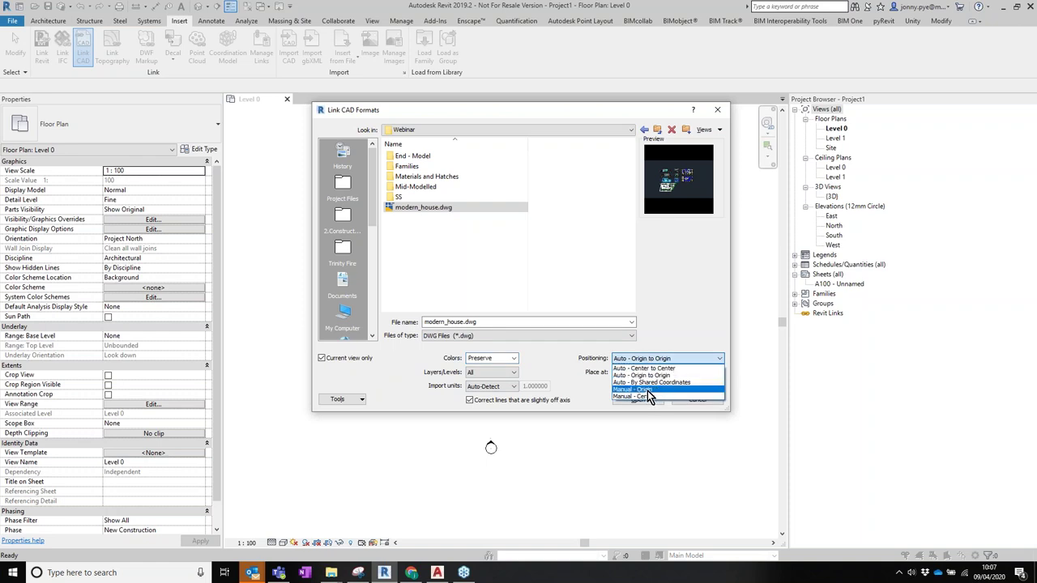
pyautogui.click(647, 390)
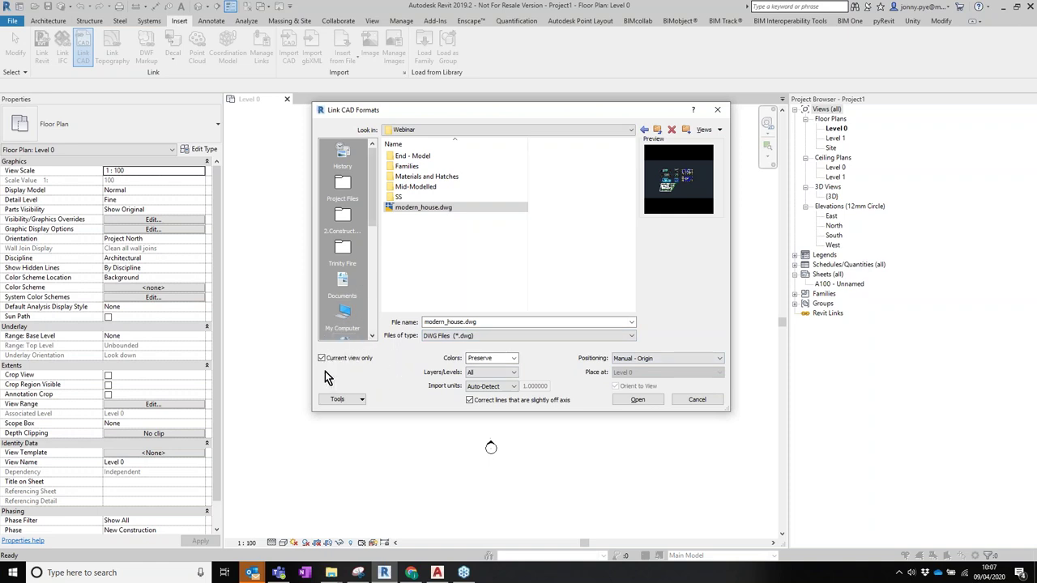
# Link modern_house.dwg with import units on Auto-Detect and place it over the elevation markers in the Level 0 plan.
pyautogui.click(468, 389)
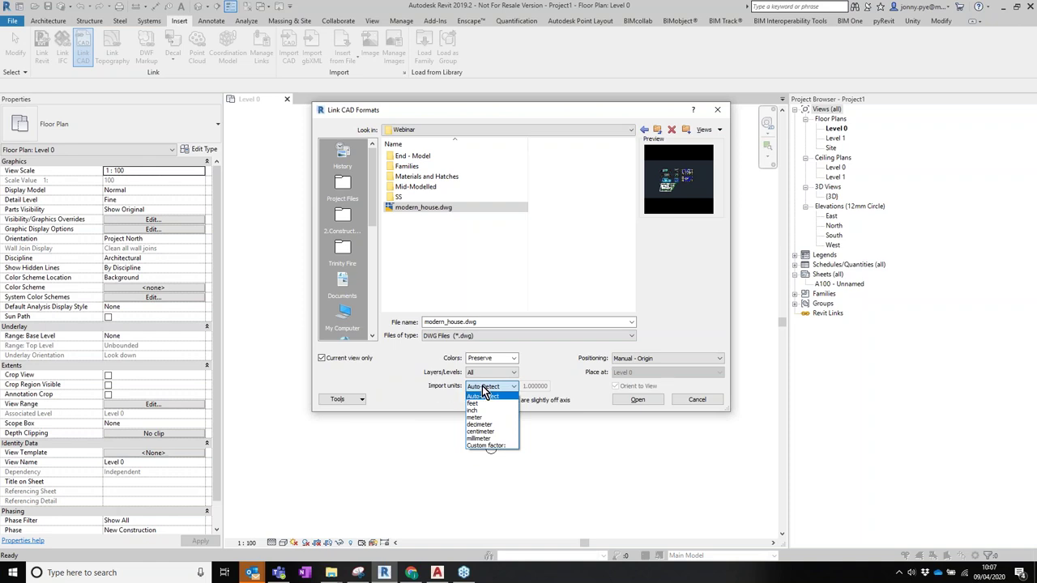
pyautogui.click(484, 389)
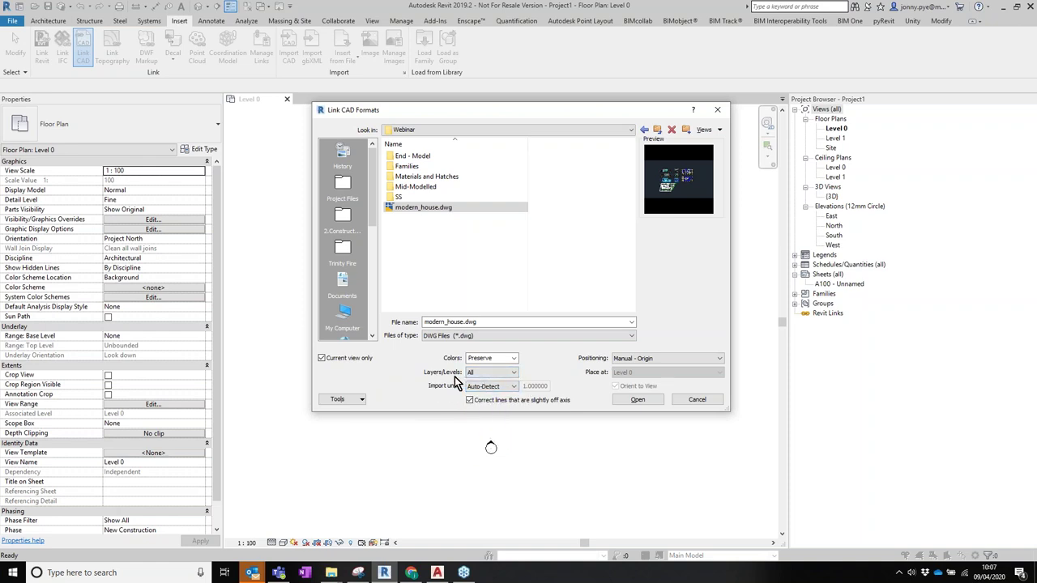
pyautogui.click(500, 388)
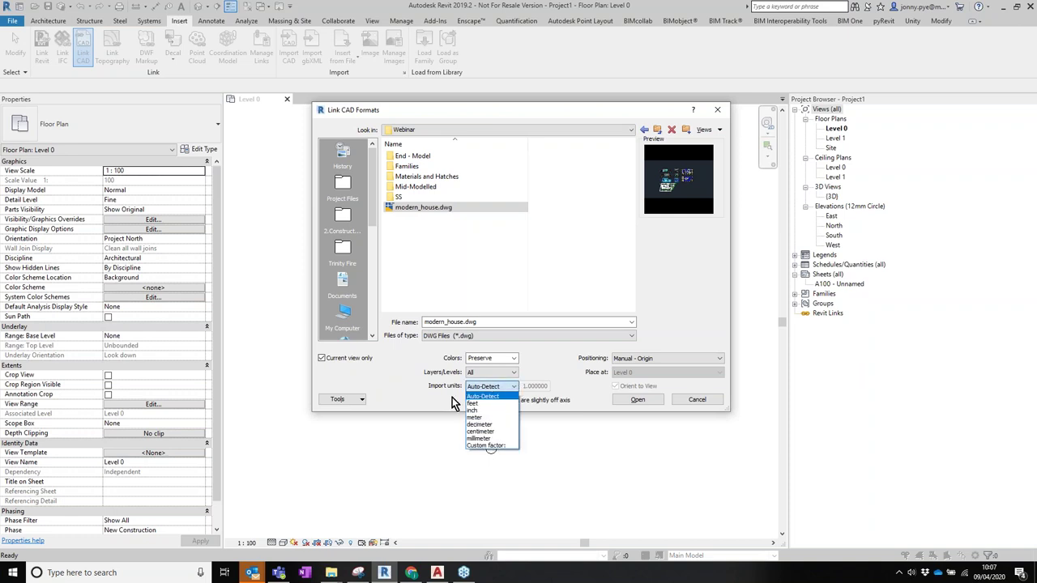
pyautogui.click(502, 397)
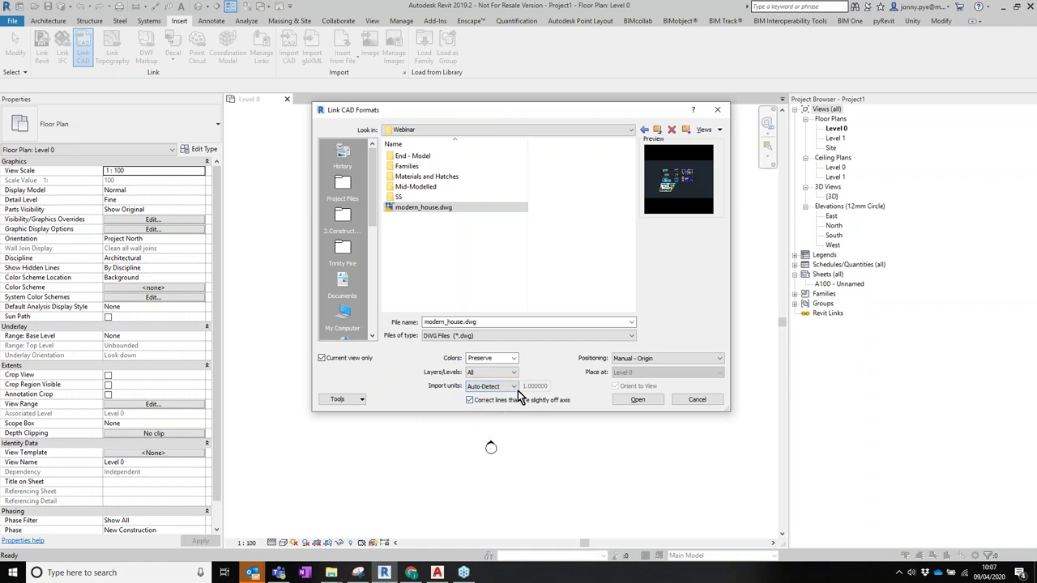
pyautogui.click(554, 335)
pyautogui.click(633, 401)
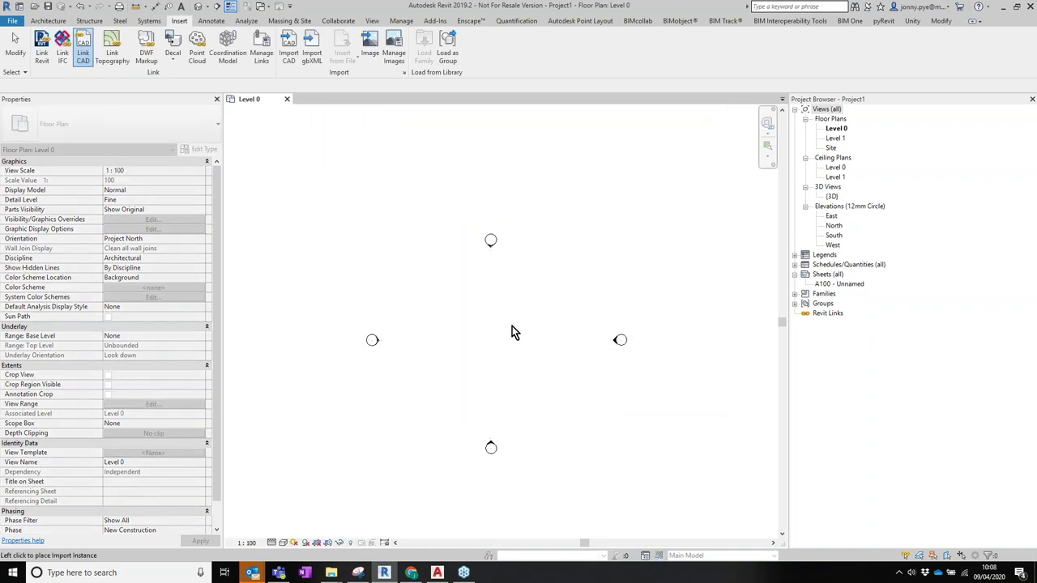
pyautogui.scroll(-3, 558, 378)
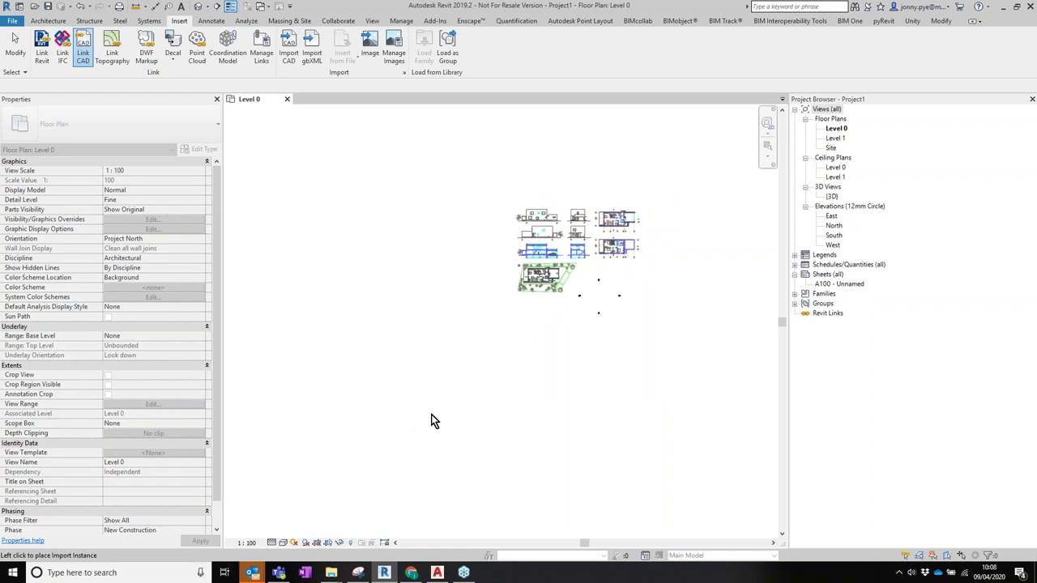
pyautogui.click(469, 470)
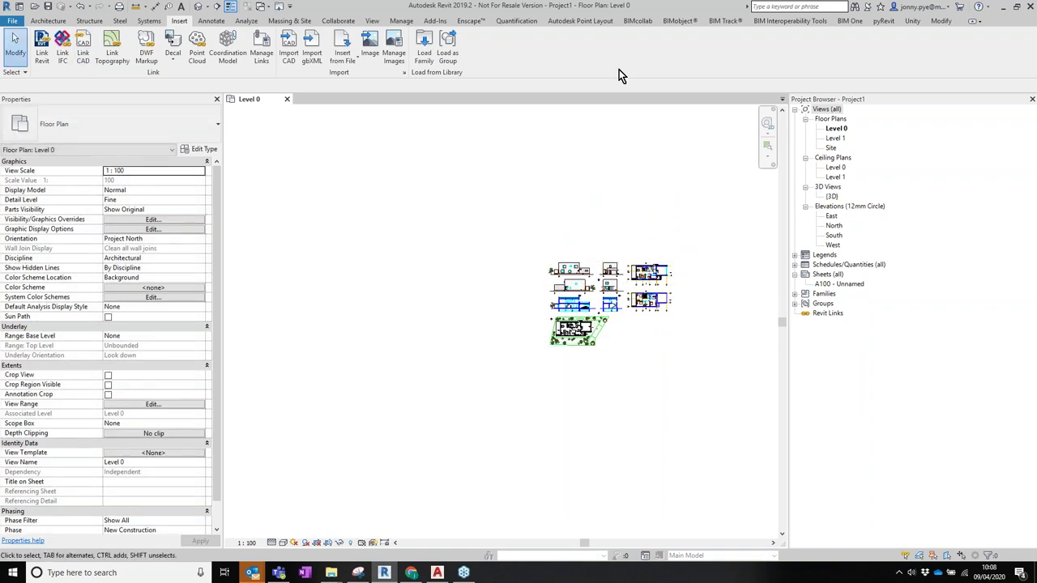
# Move the linked drawing so that its upper floor plan, the one with the garage, sits between the four elevation markers.
pyautogui.scroll(4, 610, 279)
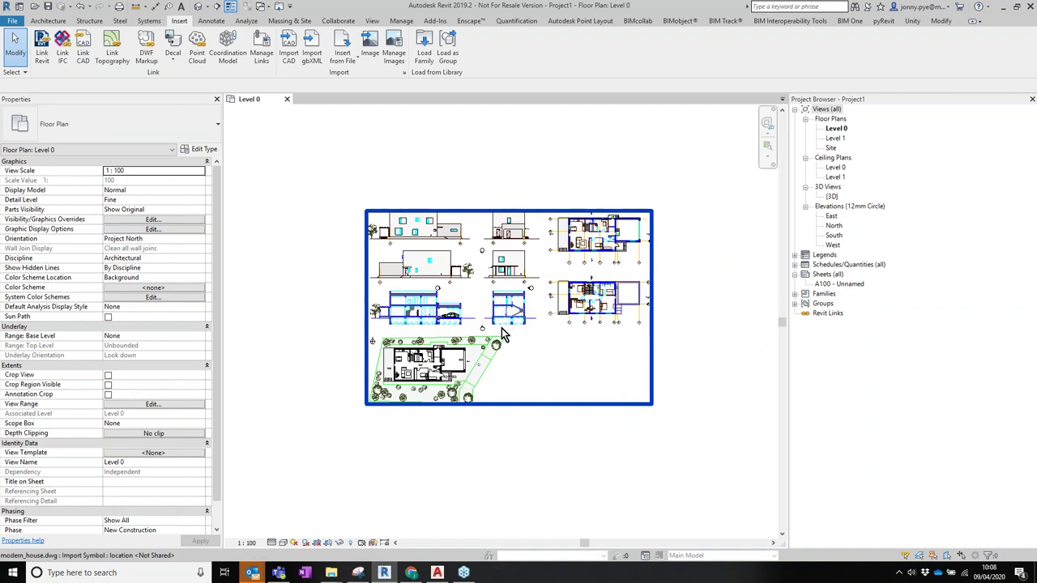
pyautogui.scroll(3, 502, 333)
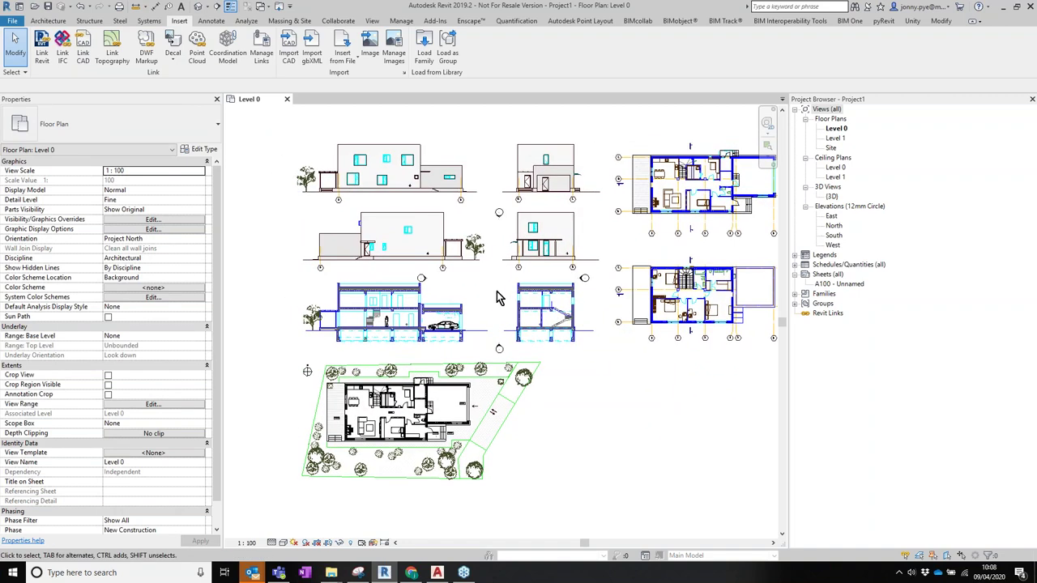
pyautogui.click(478, 573)
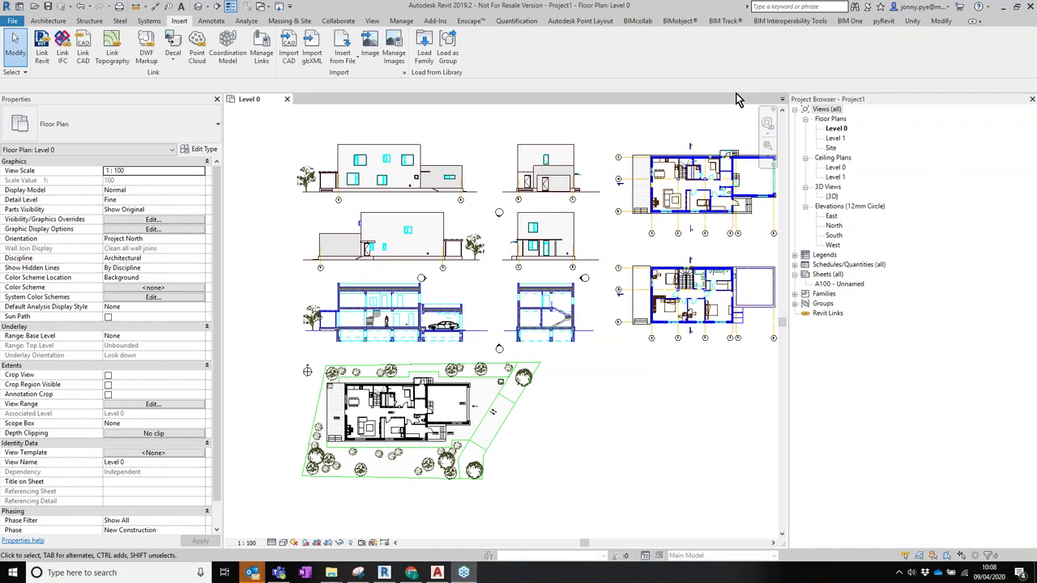
pyautogui.scroll(-2, 600, 307)
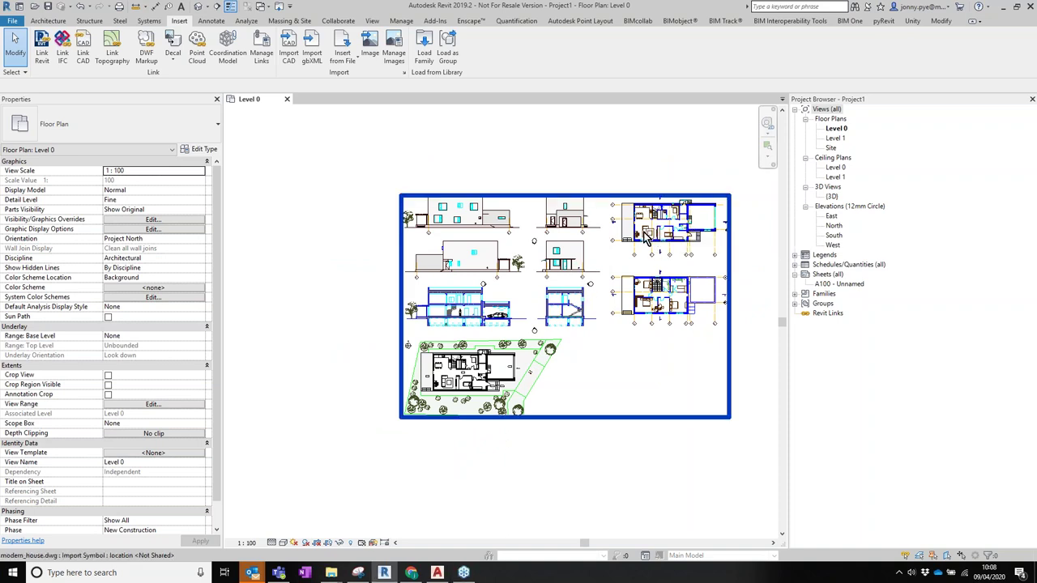
pyautogui.moveTo(636, 234); pyautogui.dragTo(518, 285)
pyautogui.scroll(5, 518, 285)
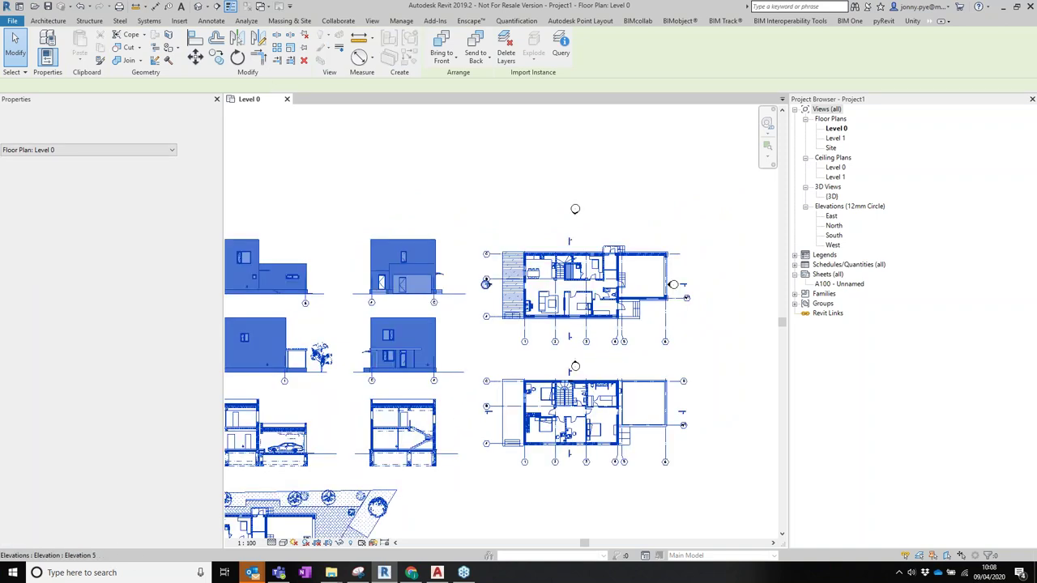
pyautogui.press('Escape')
# Examine both floor plans of the linked drawing and their position relative to the elevation markers.
pyautogui.scroll(1, 629, 318)
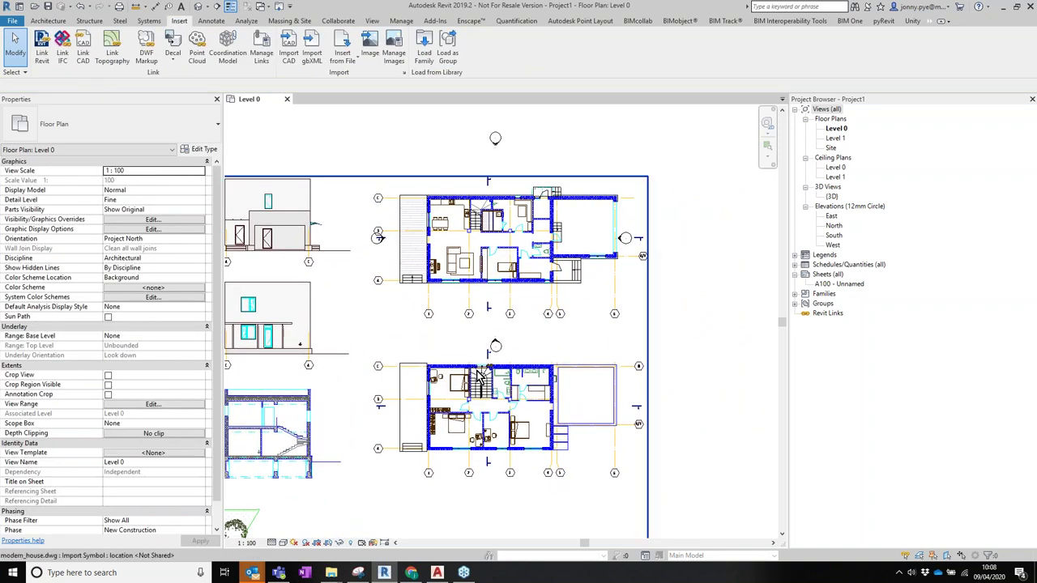
pyautogui.scroll(3, 497, 411)
pyautogui.scroll(-2, 497, 411)
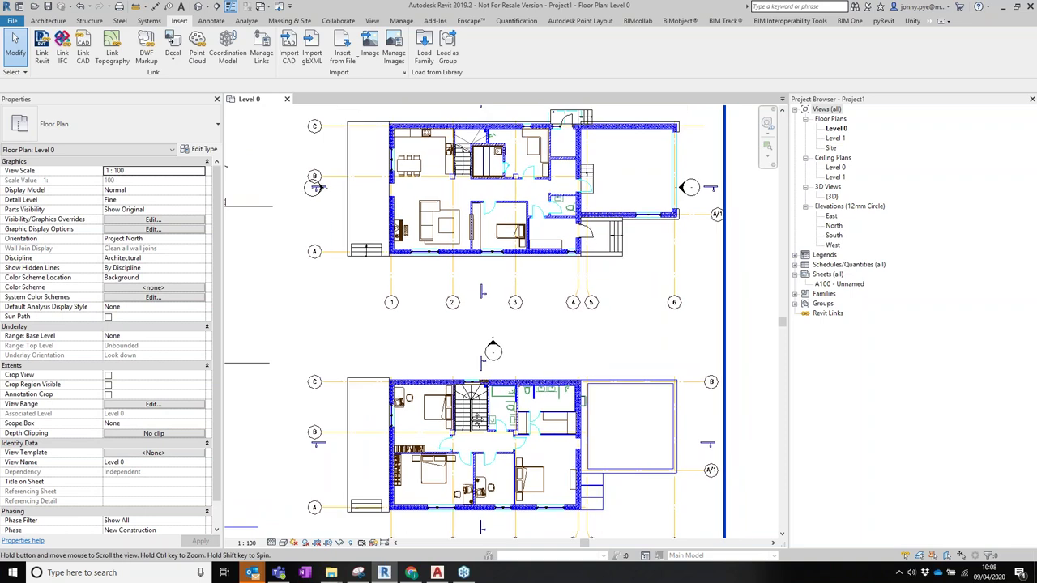
pyautogui.scroll(1, 486, 395)
pyautogui.scroll(-1, 561, 277)
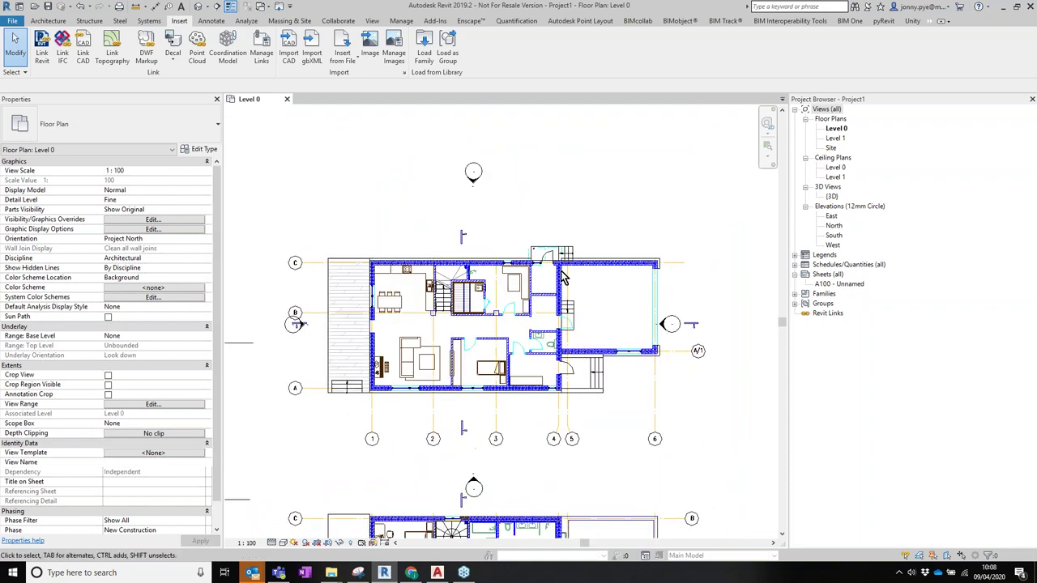
pyautogui.moveTo(397, 260); pyautogui.dragTo(414, 256, button='middle')
pyautogui.scroll(-2, 438, 261)
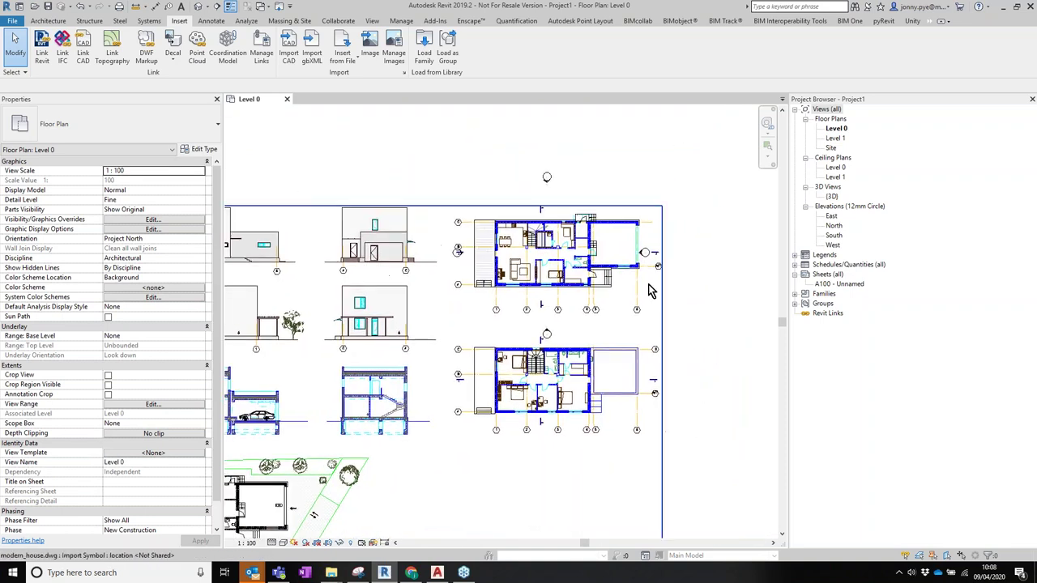
# Move the west and east elevation markers outward so they stand clear of the upper floor plan's axis bubbles.
pyautogui.click(458, 249)
pyautogui.click(533, 163)
pyautogui.moveTo(533, 162); pyautogui.dragTo(441, 230)
pyautogui.moveTo(469, 291)
pyautogui.mouseDown()
pyautogui.moveTo(451, 250)
pyautogui.moveTo(440, 251)
pyautogui.mouseUp()
pyautogui.click(671, 209)
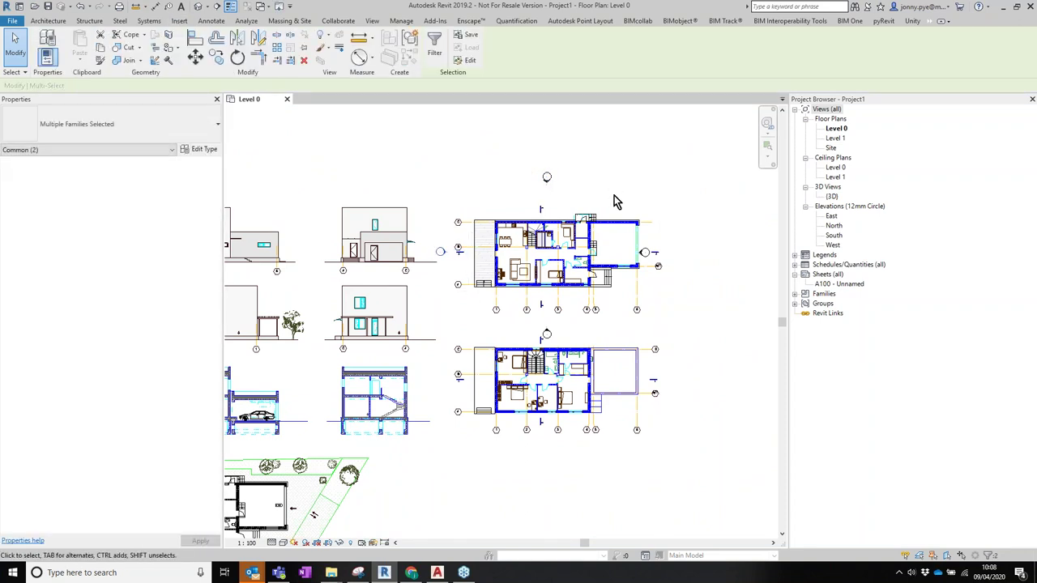
pyautogui.click(658, 265)
pyautogui.moveTo(653, 251); pyautogui.dragTo(693, 259)
# Pin the linked modern_house.dwg drawing in place.
pyautogui.scroll(-2, 664, 326)
pyautogui.moveTo(663, 326); pyautogui.dragTo(623, 309, button='middle')
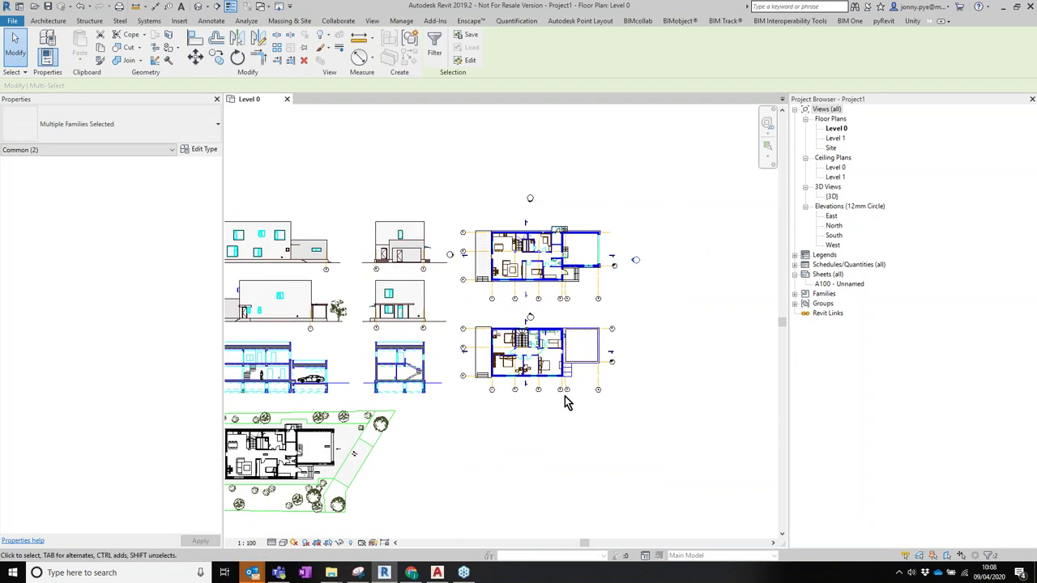
pyautogui.scroll(-1, 566, 403)
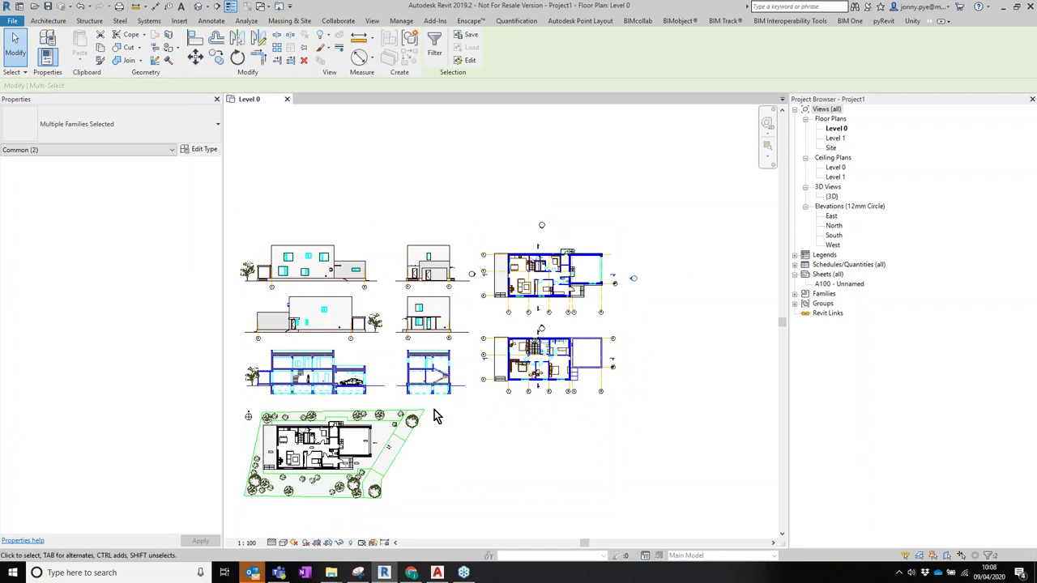
pyautogui.moveTo(393, 381); pyautogui.dragTo(439, 373, button='middle')
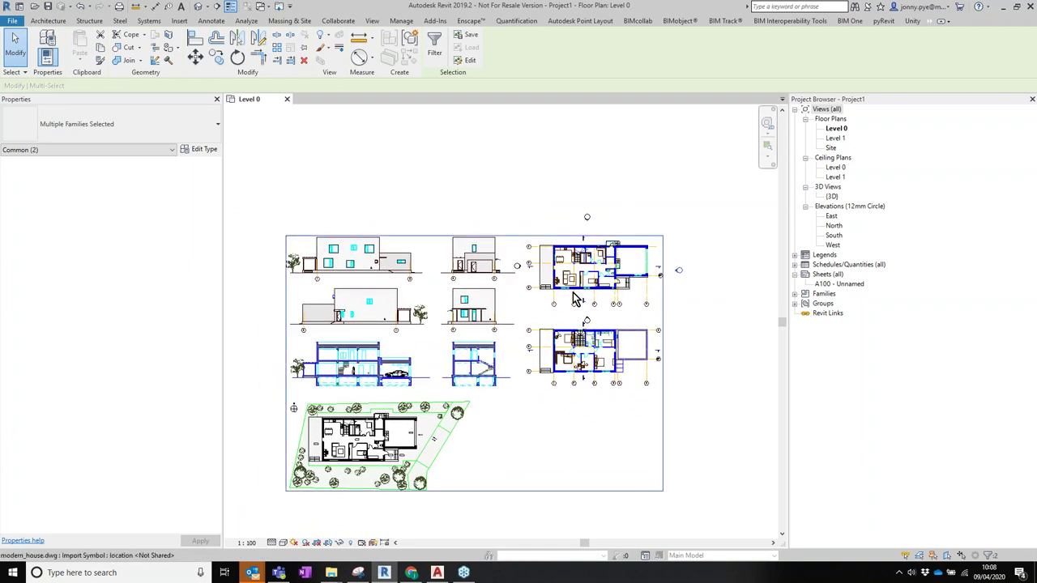
pyautogui.click(604, 281)
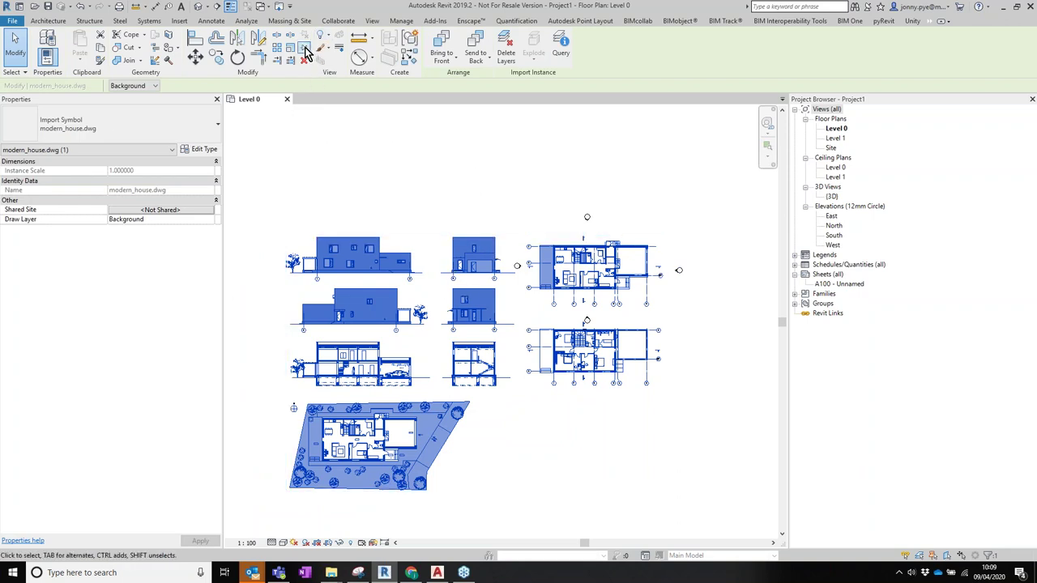
pyautogui.click(306, 52)
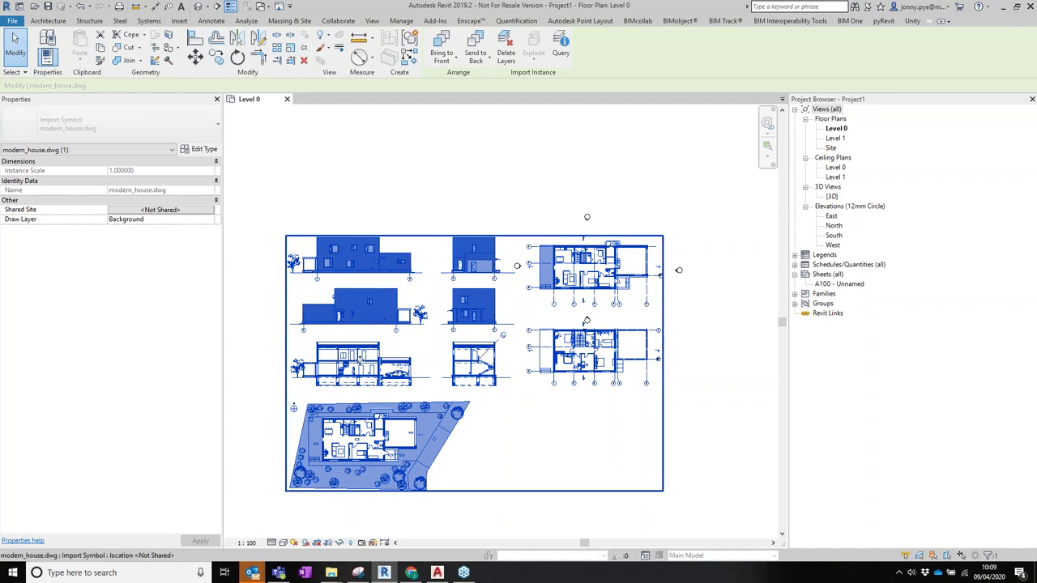
pyautogui.click(504, 201)
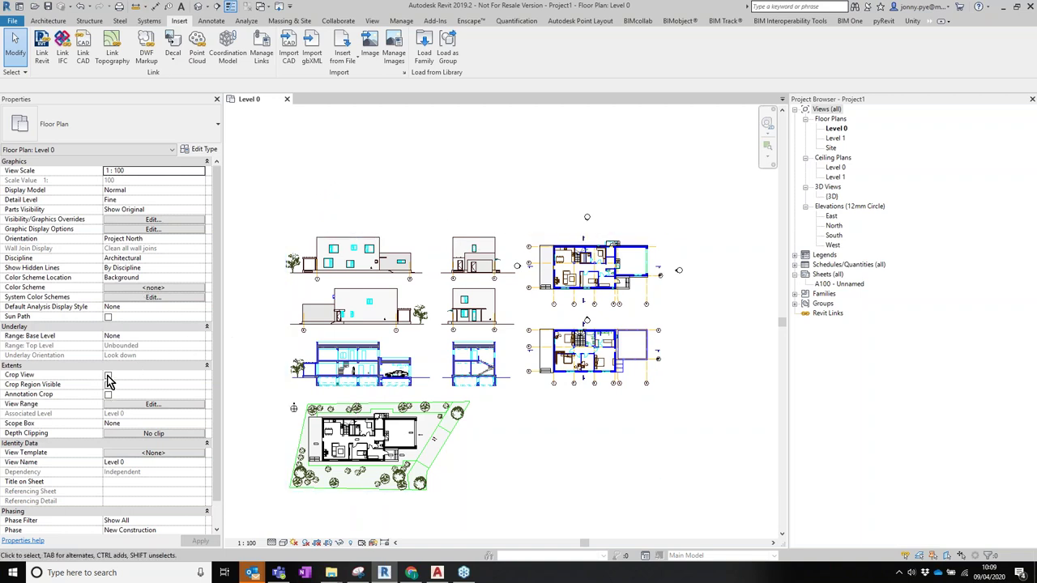
# Enable Crop View and Crop Region Visible for the Level 0 floor plan.
pyautogui.click(109, 376)
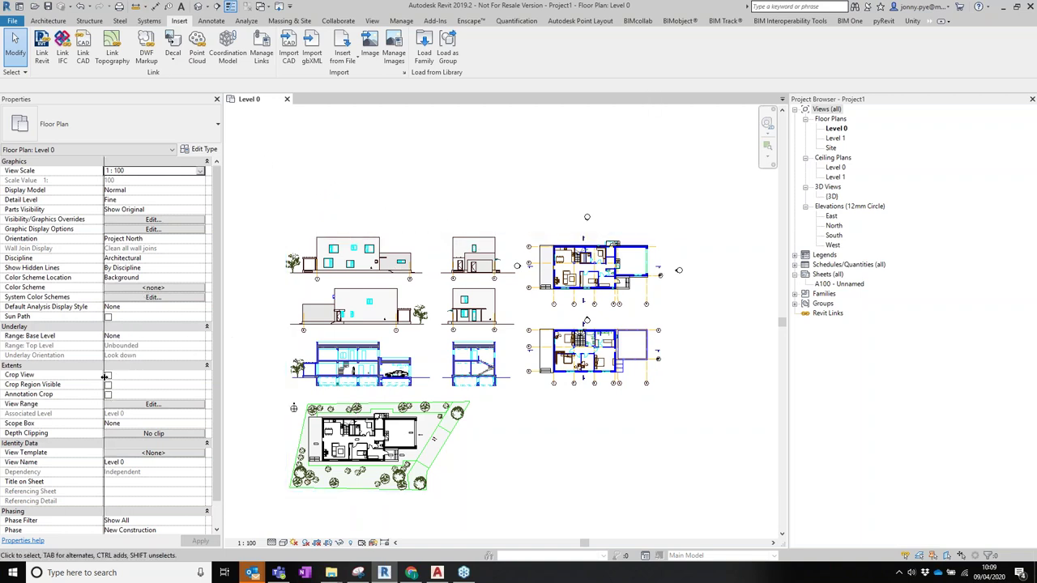
pyautogui.click(109, 385)
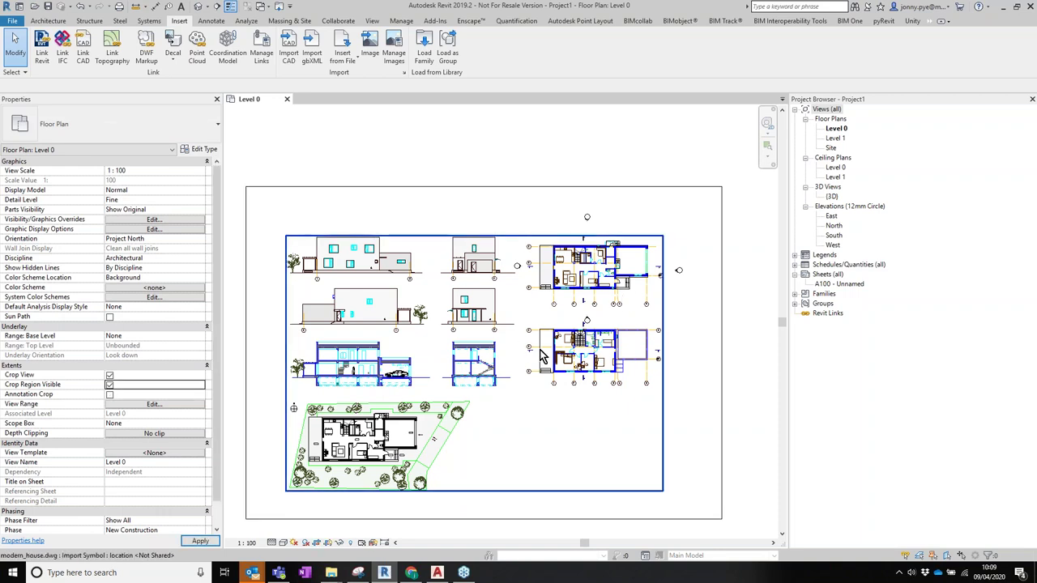
pyautogui.scroll(-1, 419, 239)
# Tighten all four sides of the crop region around the upper floor plan with the garage.
pyautogui.click(283, 328)
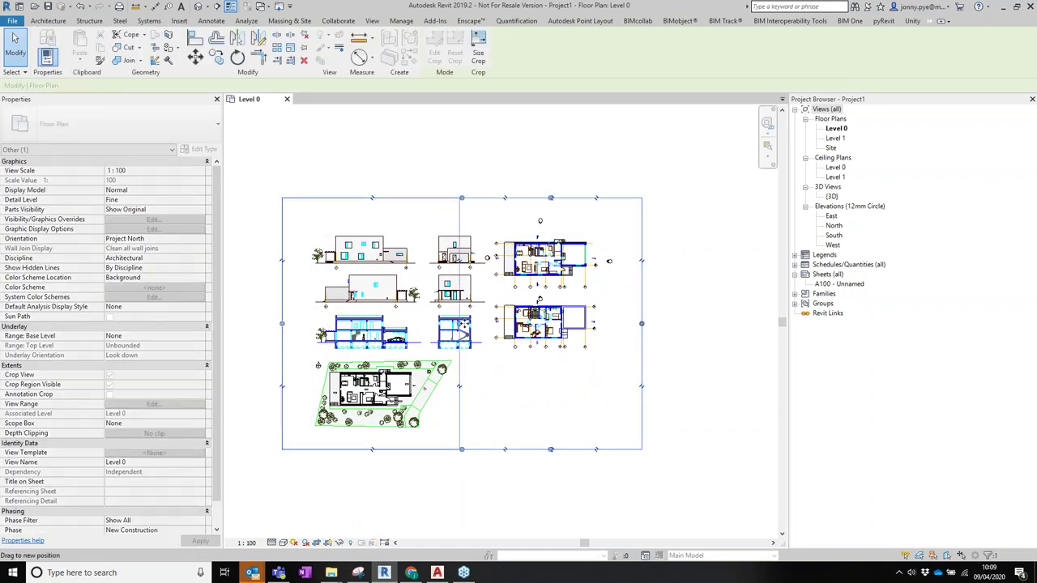
pyautogui.moveTo(283, 328); pyautogui.dragTo(492, 326)
pyautogui.moveTo(567, 444); pyautogui.dragTo(567, 297)
pyautogui.moveTo(620, 252); pyautogui.dragTo(602, 248)
pyautogui.moveTo(547, 198); pyautogui.dragTo(541, 227)
pyautogui.click(644, 246)
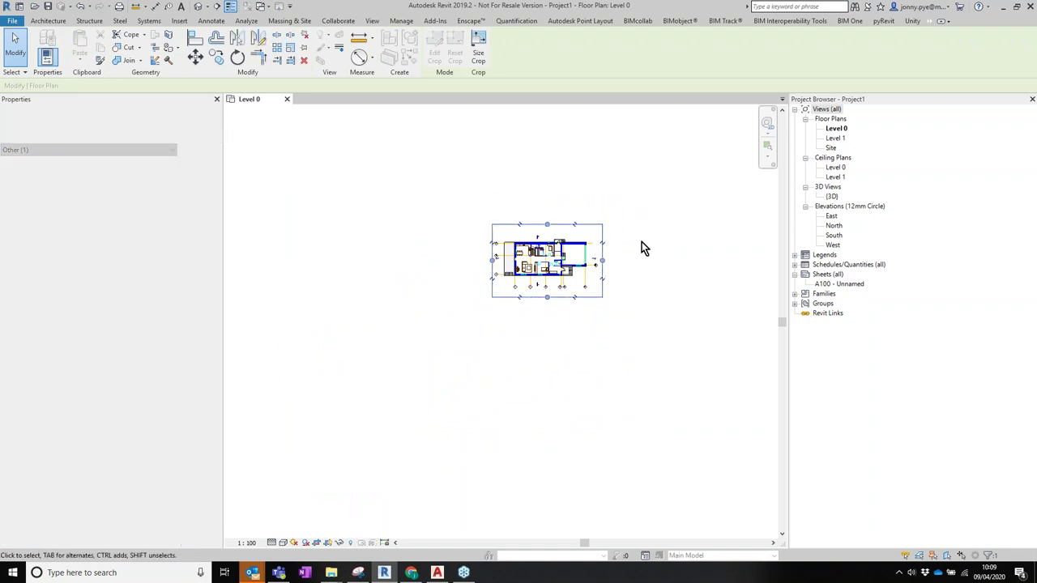
pyautogui.scroll(5, 559, 247)
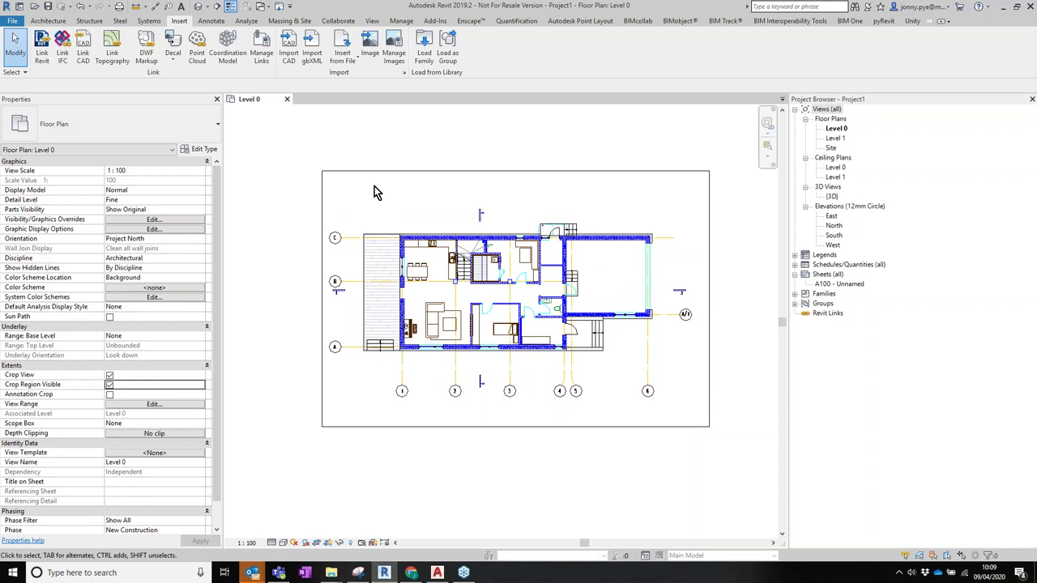
# Draw a short horizontal grid line over the drawing's axis C, beside the terrace, and name it c.
pyautogui.scroll(2, 413, 243)
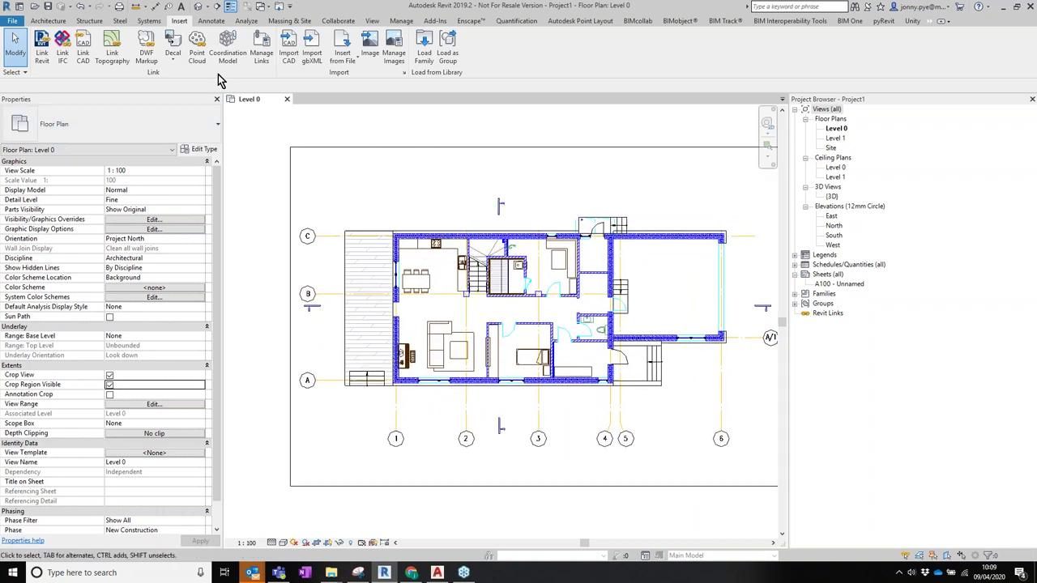
pyautogui.click(48, 20)
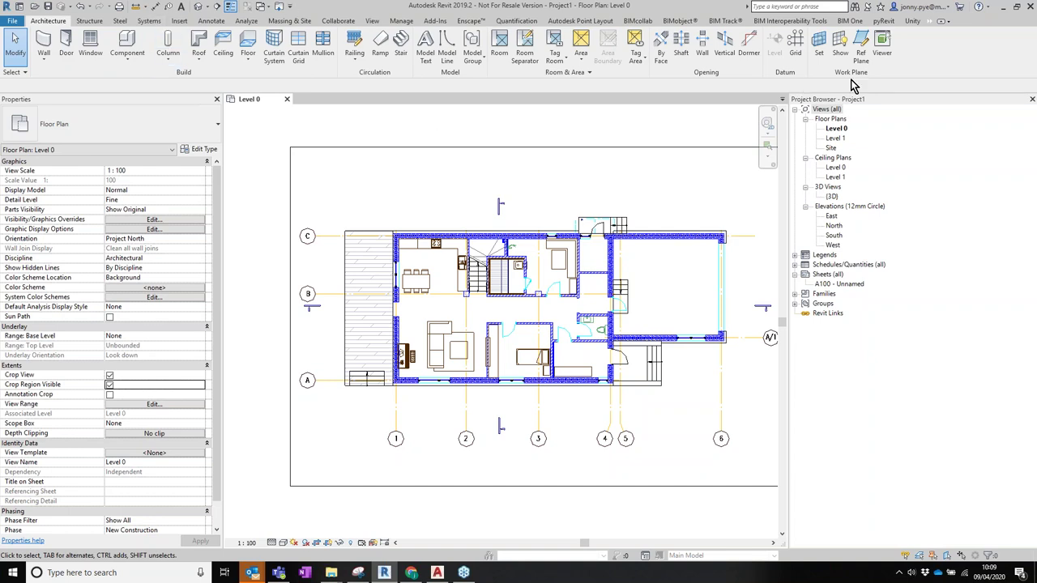
pyautogui.click(795, 45)
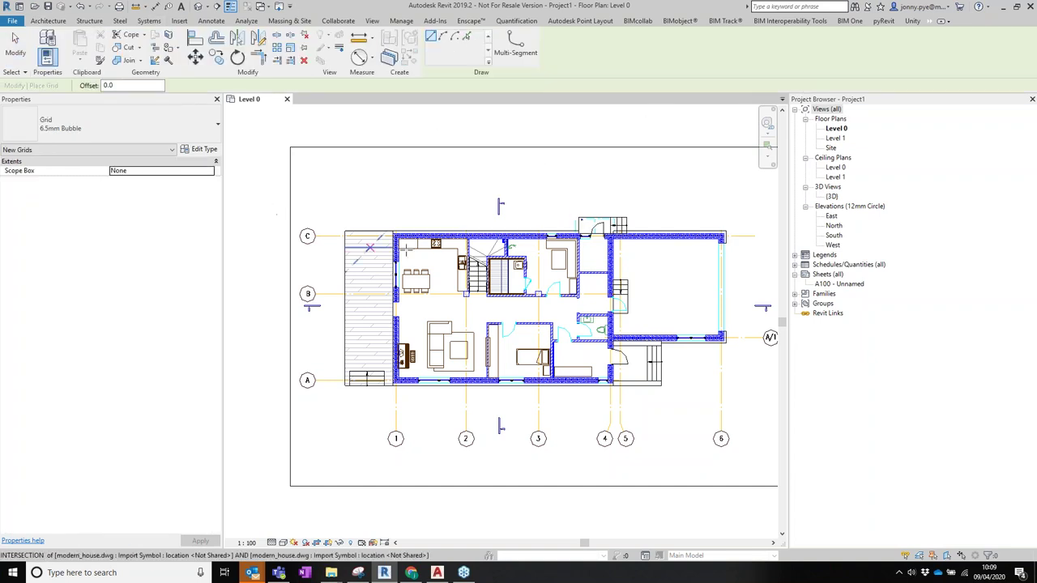
pyautogui.click(322, 235)
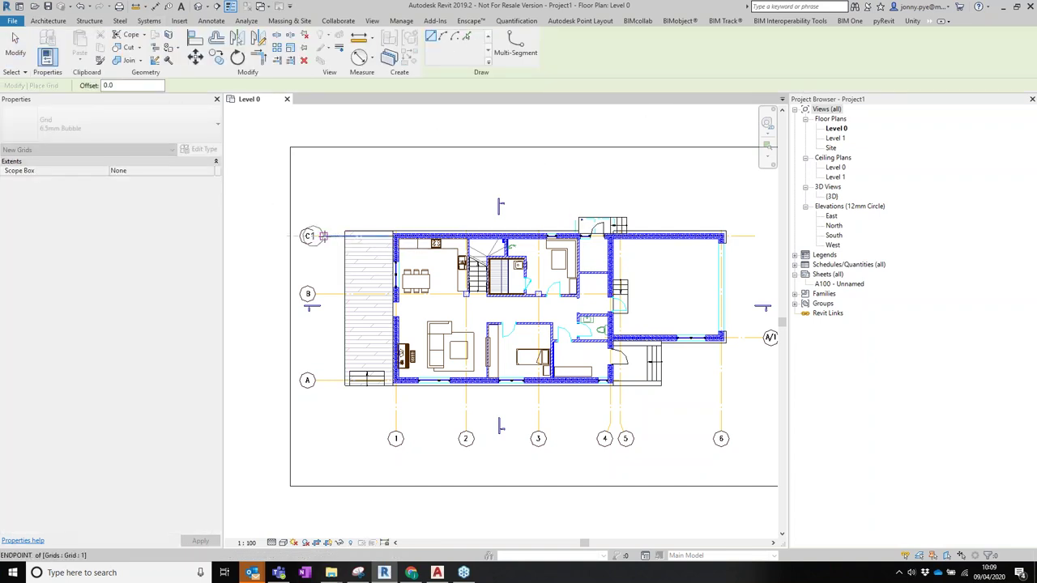
pyautogui.press('Escape')
pyautogui.press('Escape')
pyautogui.scroll(3, 316, 248)
pyautogui.click(316, 247)
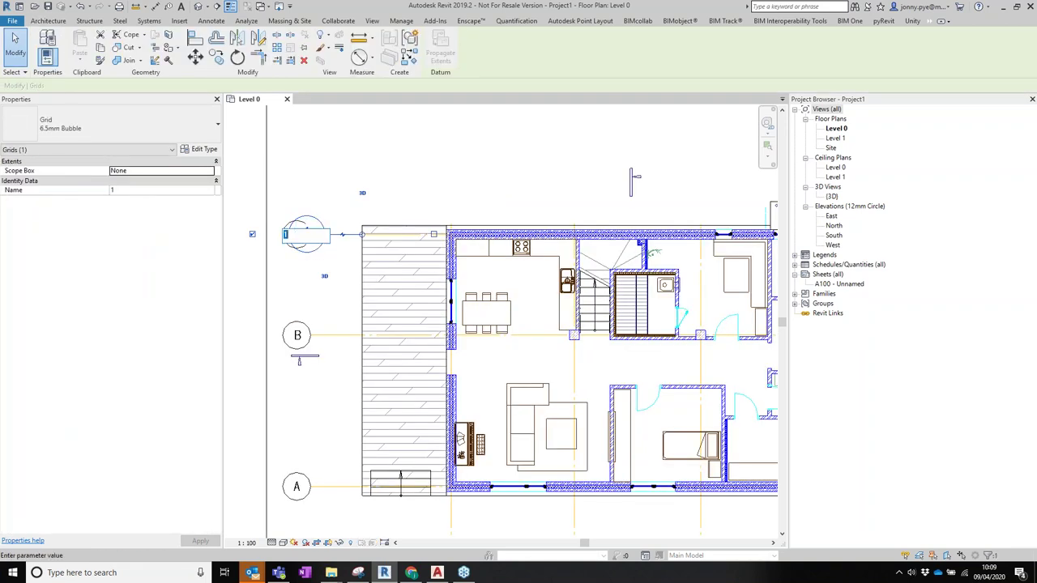
pyautogui.click(381, 216)
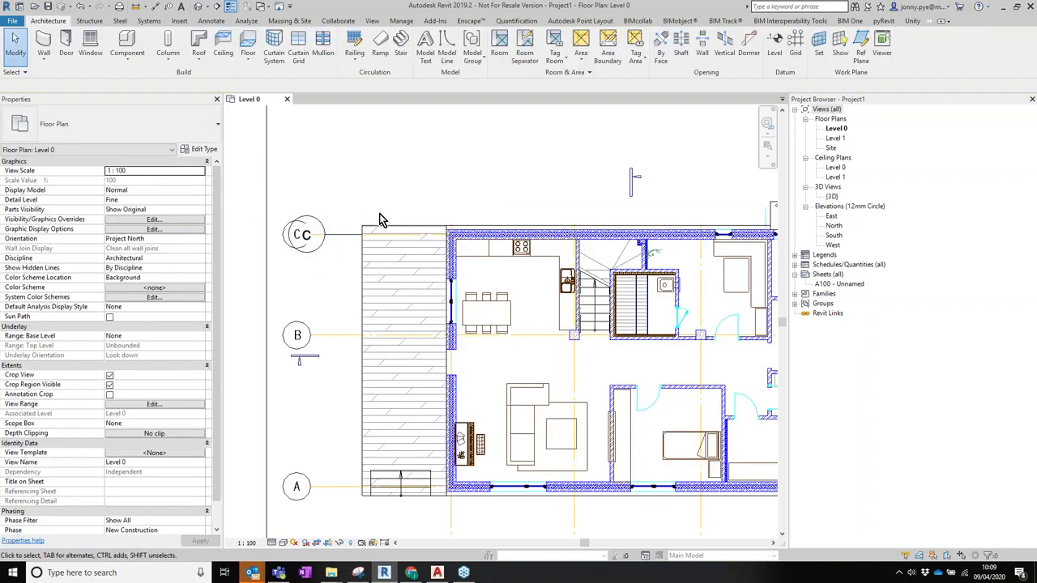
# Copy grid c with the Multiple option onto the drawing's axes B and A.
pyautogui.click(347, 235)
pyautogui.click(216, 58)
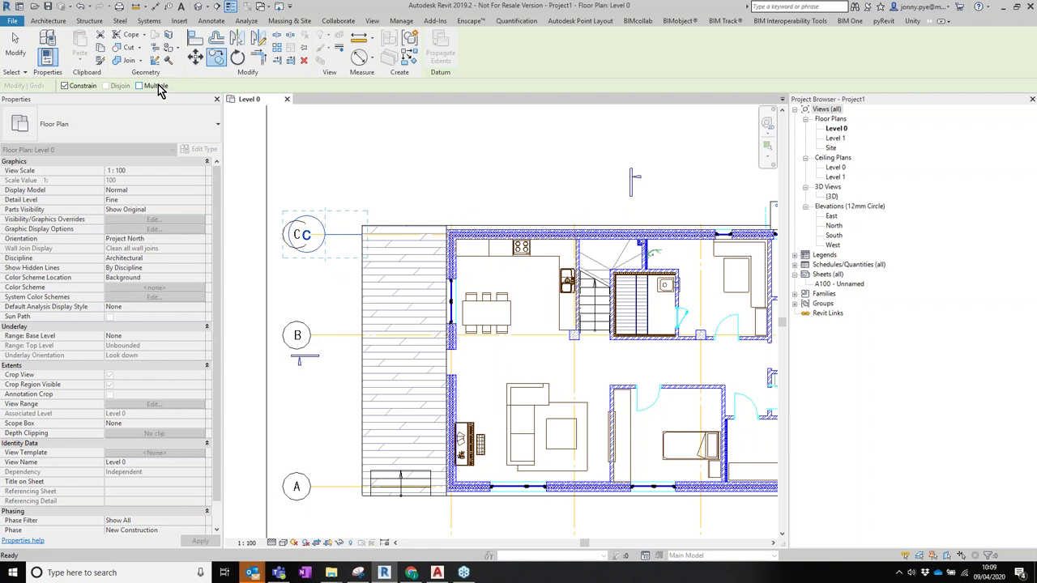
pyautogui.click(342, 235)
pyautogui.click(342, 336)
pyautogui.click(354, 487)
pyautogui.press('Escape')
pyautogui.press('Escape')
# Rename the two copied horizontal grids B and A to match the drawing's axes beneath them.
pyautogui.click(303, 335)
pyautogui.click(303, 336)
pyautogui.write('b')
pyautogui.press('Return')
pyautogui.click(304, 337)
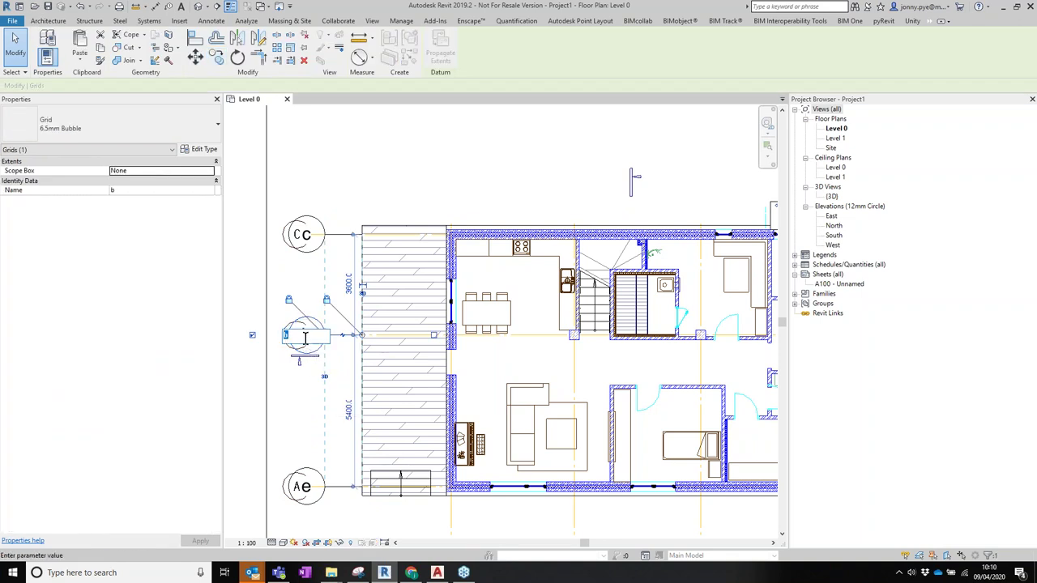
pyautogui.write('B')
pyautogui.press('Return')
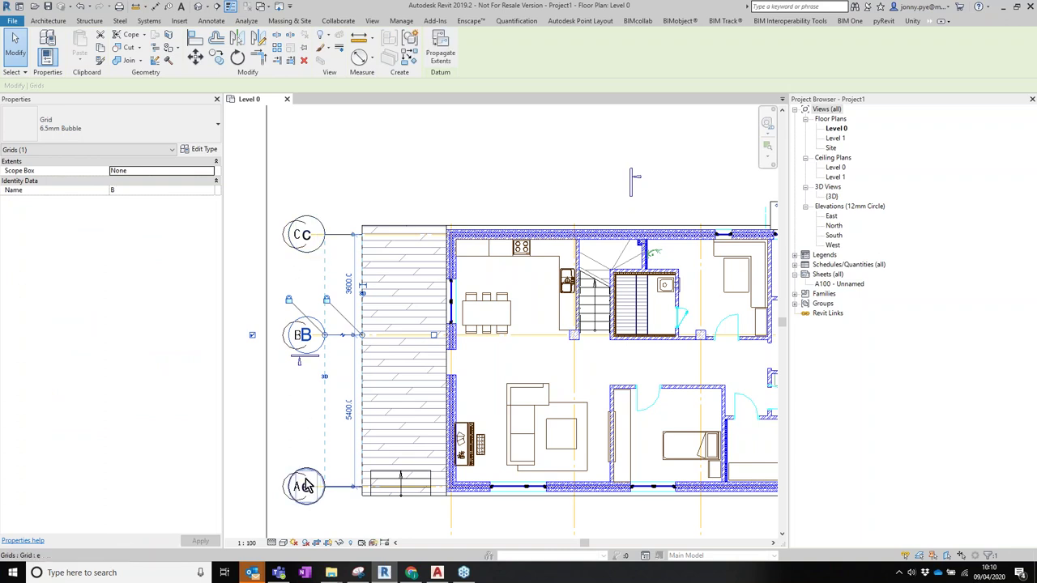
pyautogui.click(303, 490)
pyautogui.click(304, 491)
pyautogui.write('A')
pyautogui.press('Return')
# Draw a short vertical grid line over the drawing's axis 1, below the house, and name it 1.
pyautogui.scroll(-3, 463, 290)
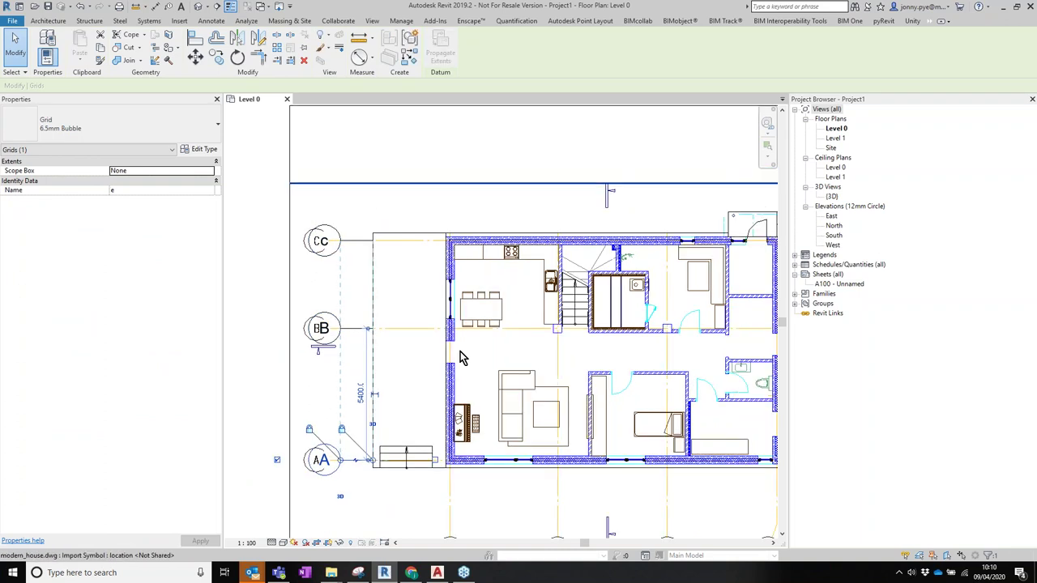
pyautogui.scroll(2, 301, 300)
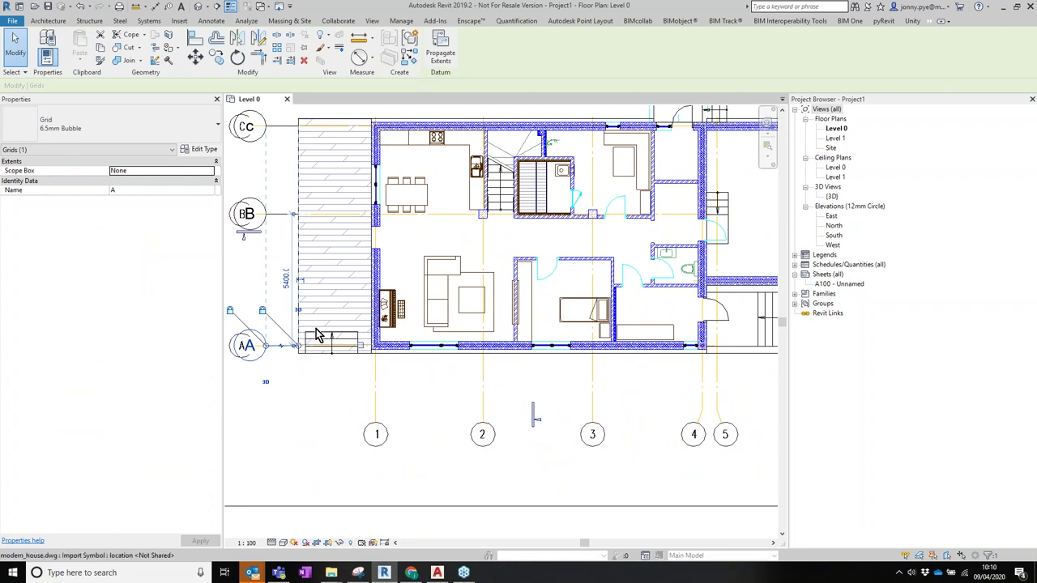
pyautogui.click(409, 62)
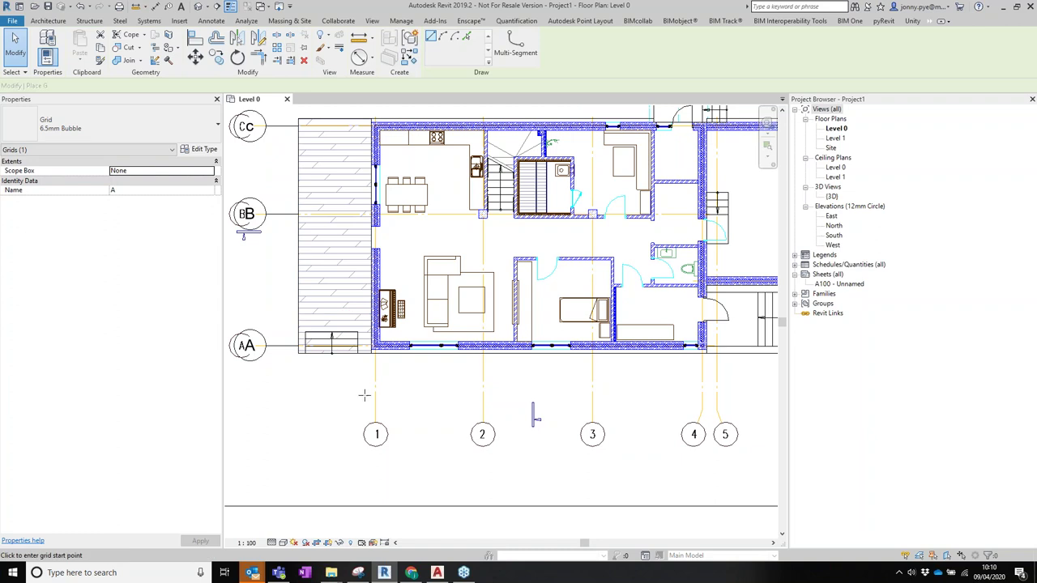
pyautogui.click(374, 362)
pyautogui.click(375, 399)
pyautogui.press('Escape')
pyautogui.click(375, 415)
pyautogui.click(375, 414)
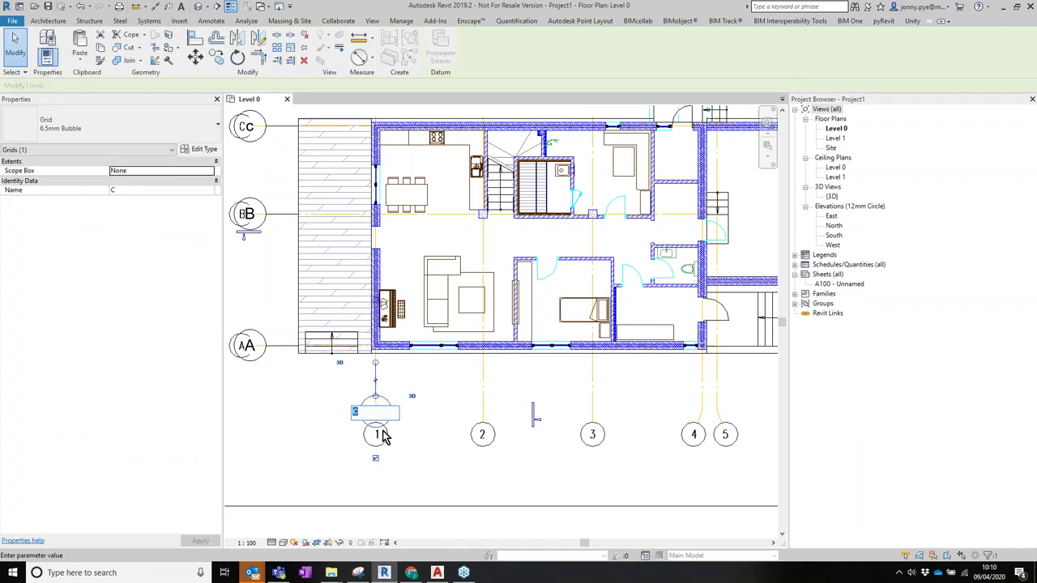
pyautogui.write('1')
pyautogui.press('Return')
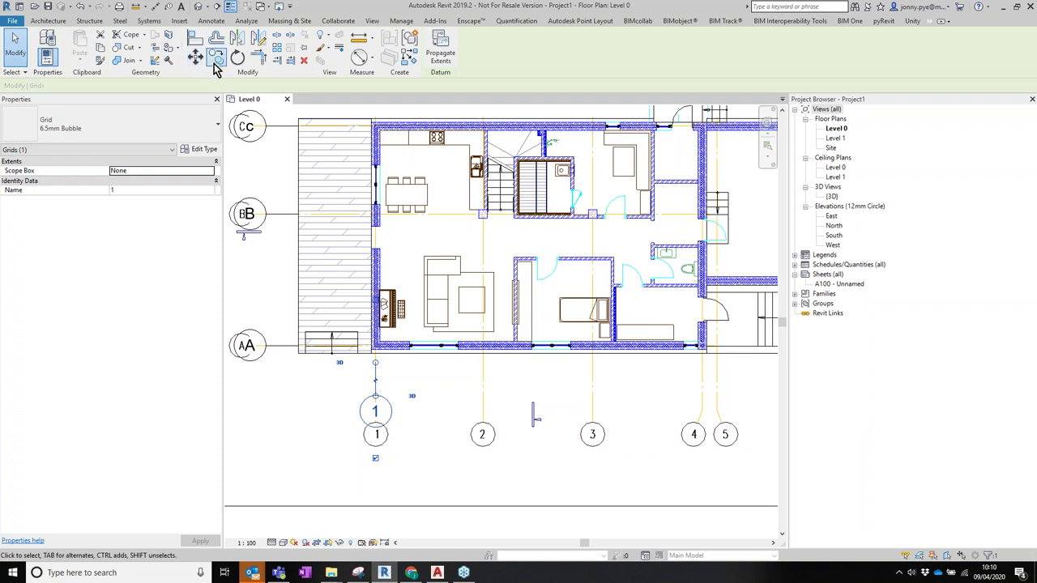
# Copy grid 1 with the Multiple option onto the drawing's axes 2, 3, 4 and 5.
pyautogui.press('Escape')
pyautogui.press('c')
pyautogui.press('o')
pyautogui.click(375, 342)
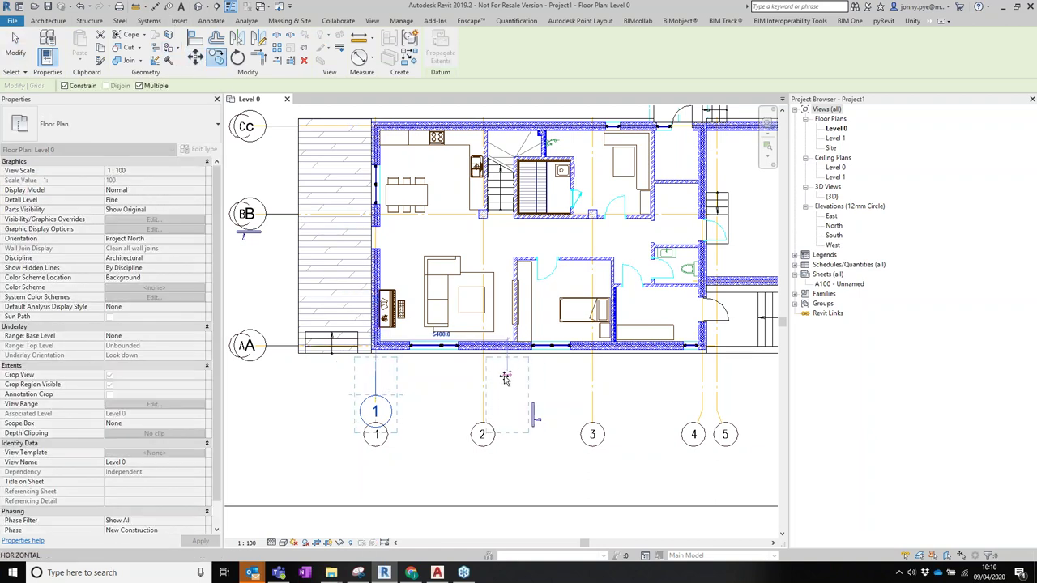
pyautogui.click(488, 378)
pyautogui.click(591, 378)
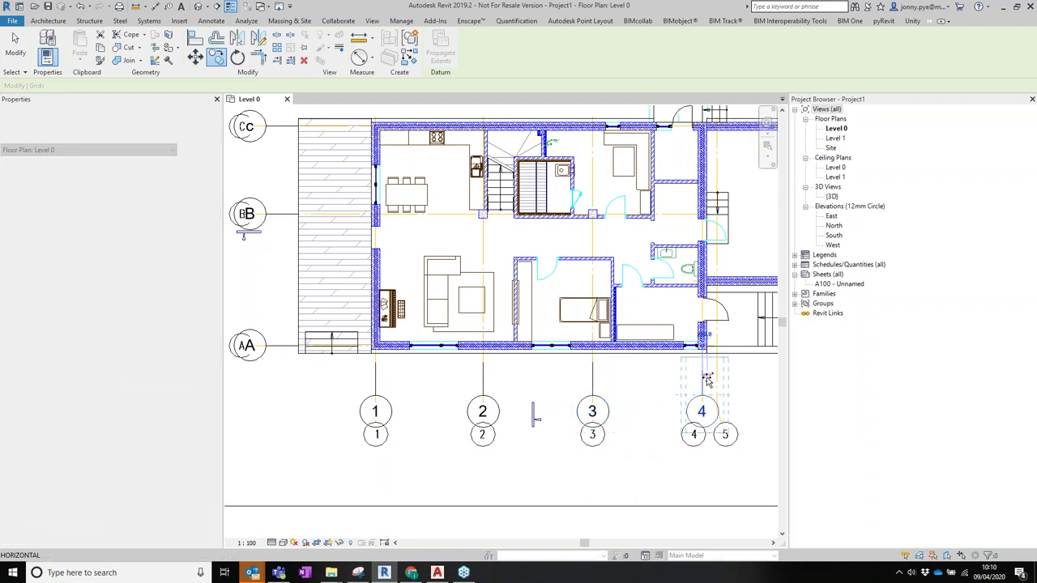
pyautogui.click(681, 398)
pyautogui.press('Escape')
pyautogui.press('Escape')
# Copy grid 5 onto the drawing's axis 6 at the garage's outer wall.
pyautogui.press('z')
pyautogui.press('f')
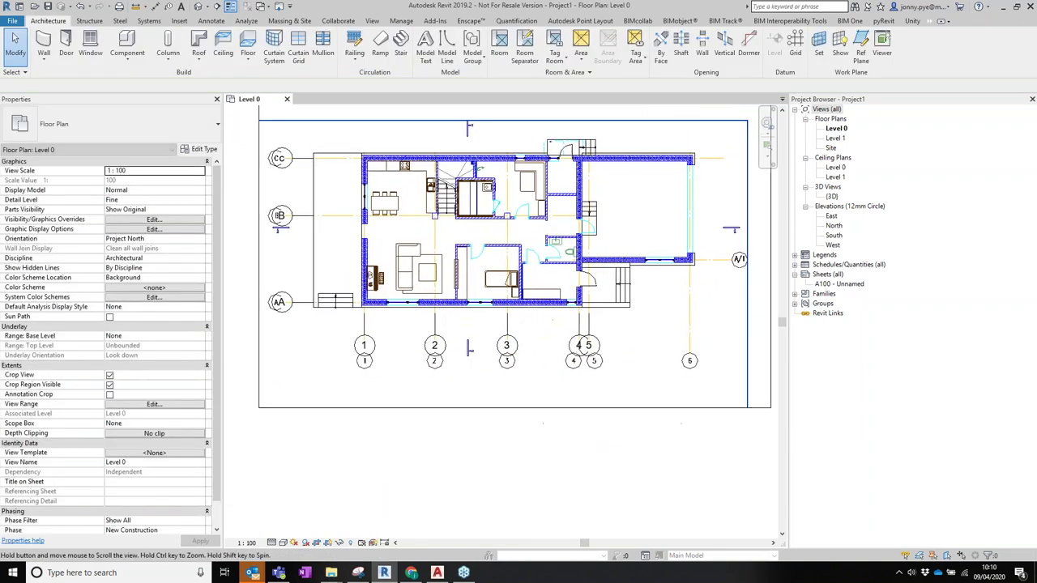
pyautogui.click(585, 324)
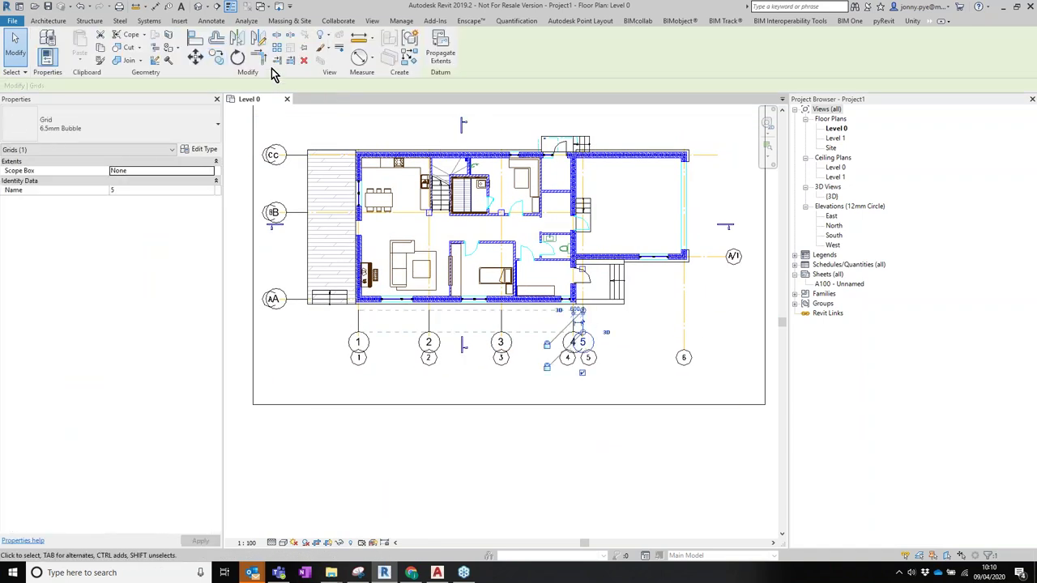
pyautogui.press('c')
pyautogui.press('o')
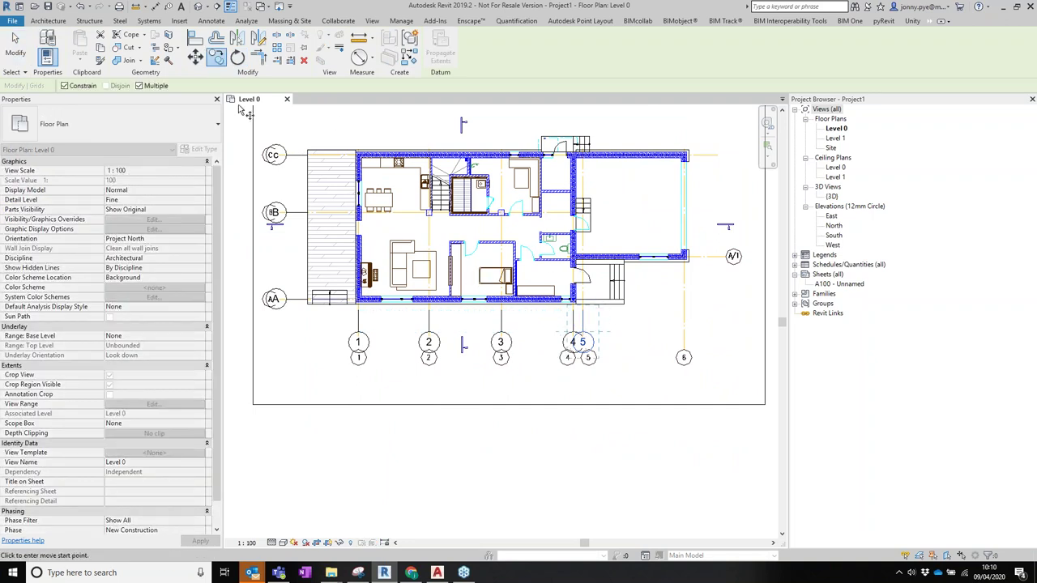
pyautogui.click(582, 311)
pyautogui.click(683, 311)
pyautogui.press('Escape')
pyautogui.press('Escape')
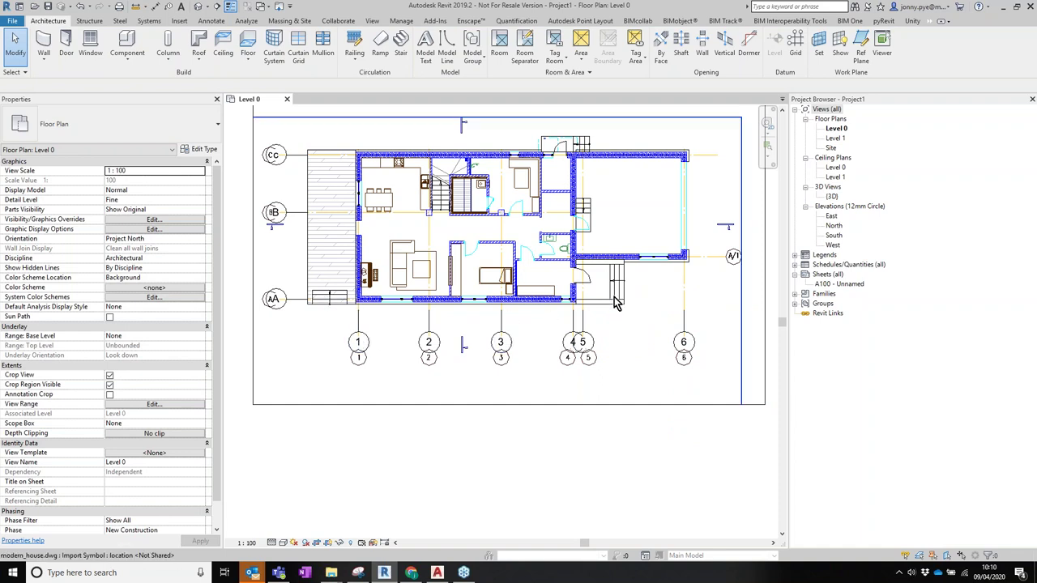
# Check the new grids in the Level 1 floor plan and return to the Level 0 plan.
pyautogui.doubleClick(835, 139)
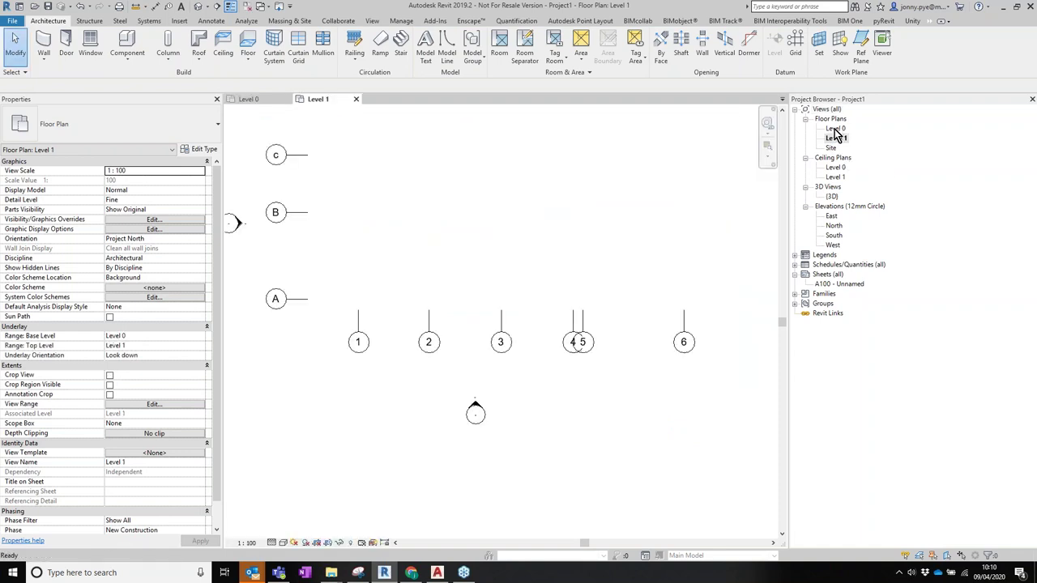
pyautogui.doubleClick(836, 129)
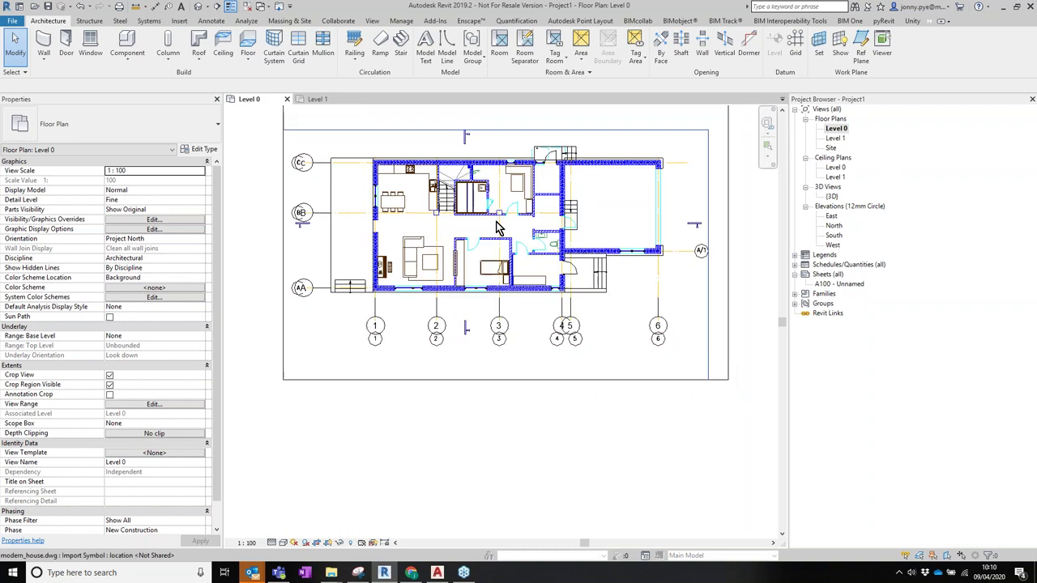
# Extend the lettered grids A, B and C across the house to just beyond the garage's outer wall.
pyautogui.click(310, 178)
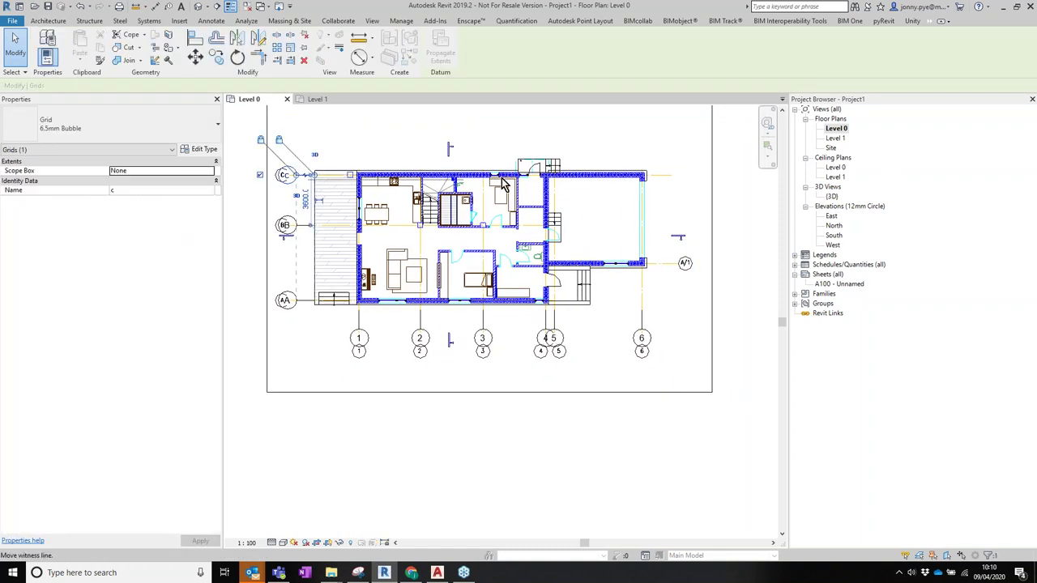
pyautogui.click(329, 158)
pyautogui.click(315, 176)
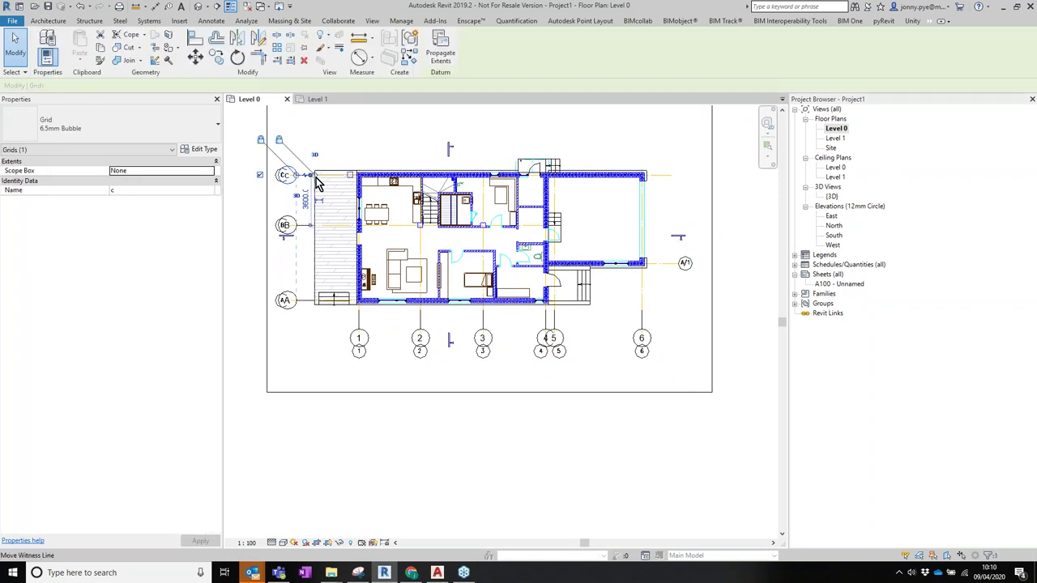
pyautogui.click(283, 225)
pyautogui.scroll(3, 282, 224)
pyautogui.click(272, 224)
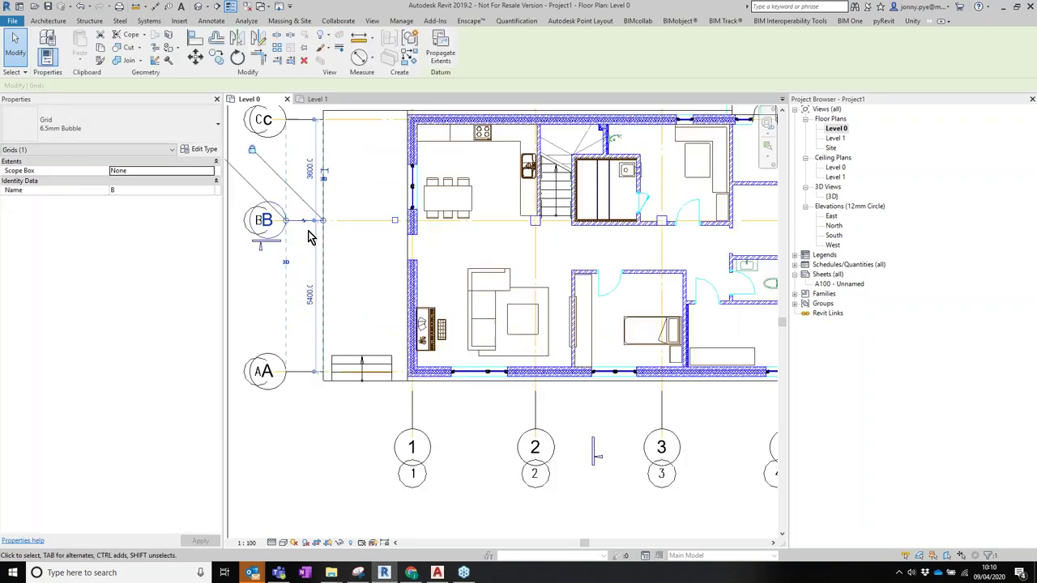
pyautogui.scroll(-3, 523, 239)
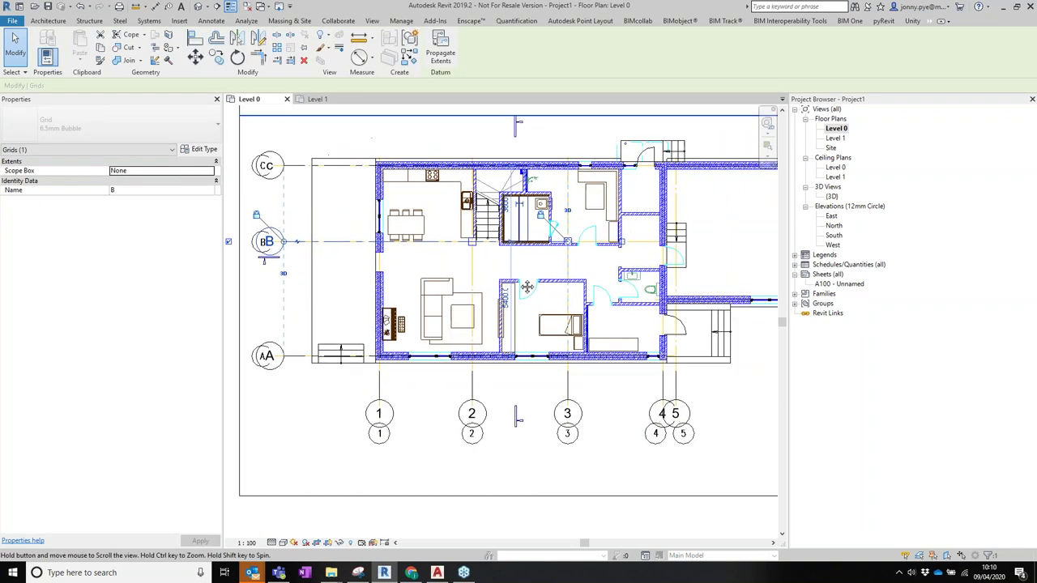
pyautogui.press('Escape')
# Extend the numbered grids 1 to 6 up through the house to beyond its upper exterior wall.
pyautogui.moveTo(691, 296); pyautogui.dragTo(486, 297, button='middle')
pyautogui.click(410, 377)
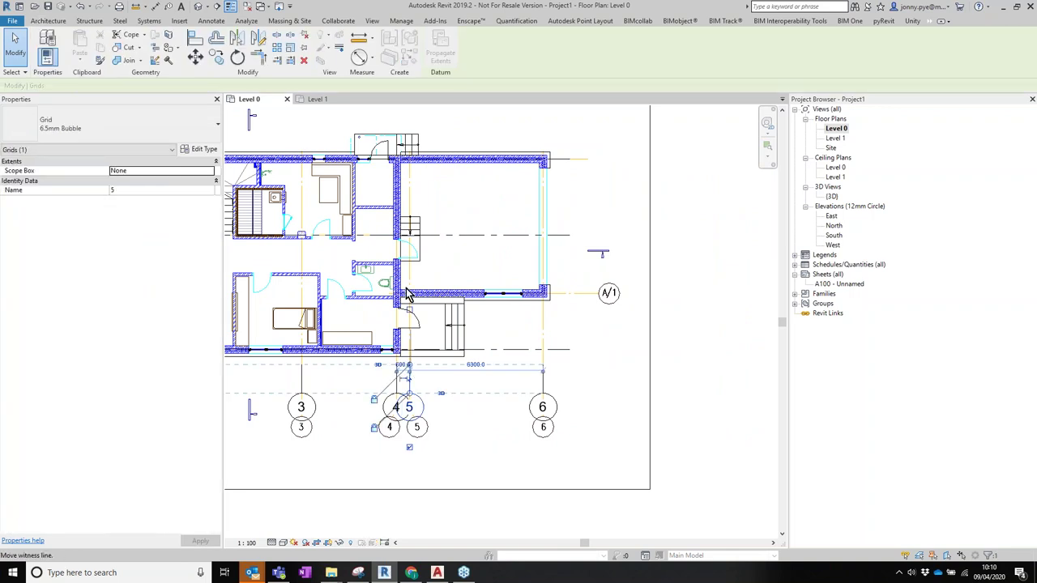
pyautogui.click(591, 393)
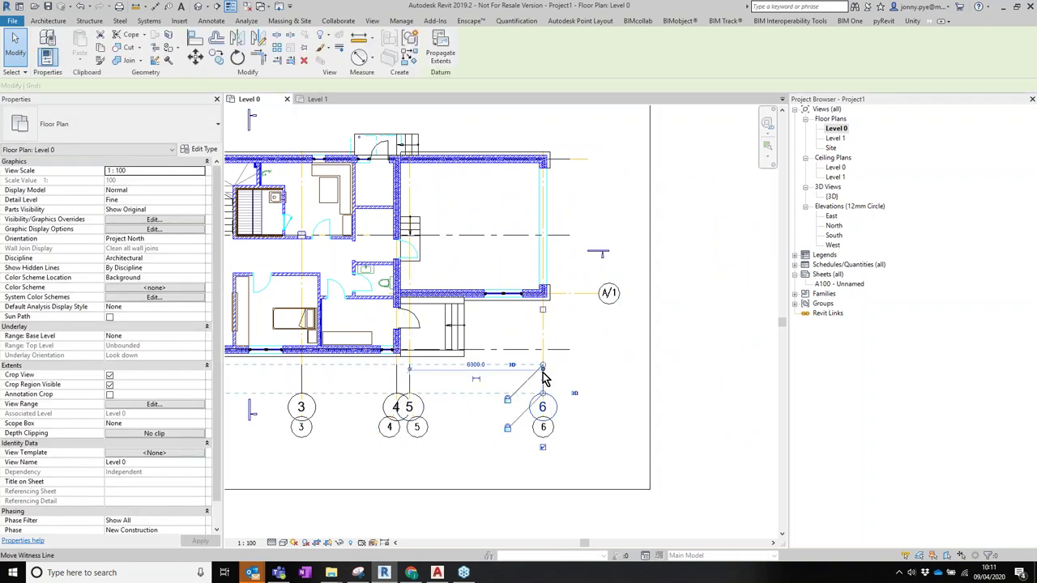
pyautogui.click(542, 369)
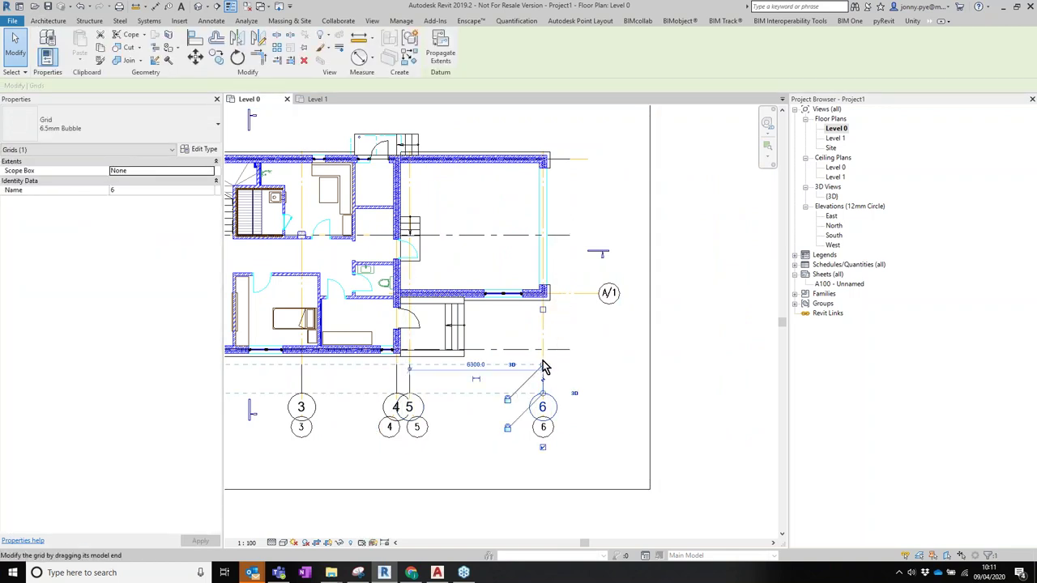
pyautogui.scroll(3, 544, 366)
pyautogui.moveTo(544, 366); pyautogui.dragTo(578, 131)
pyautogui.moveTo(579, 131); pyautogui.dragTo(537, 381, button='middle')
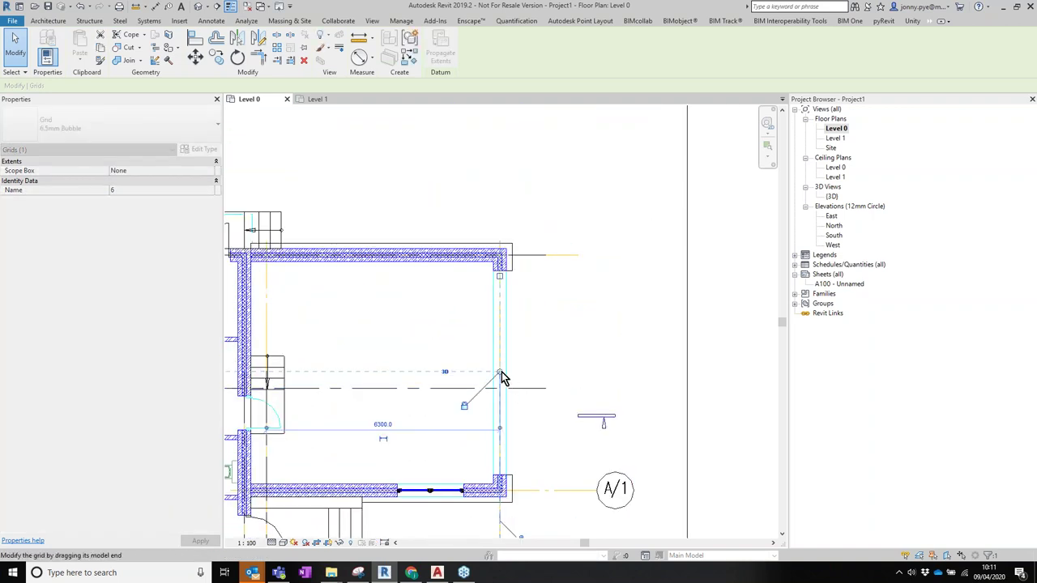
pyautogui.moveTo(501, 370); pyautogui.dragTo(504, 147)
pyautogui.press('Escape')
pyautogui.scroll(-5, 557, 313)
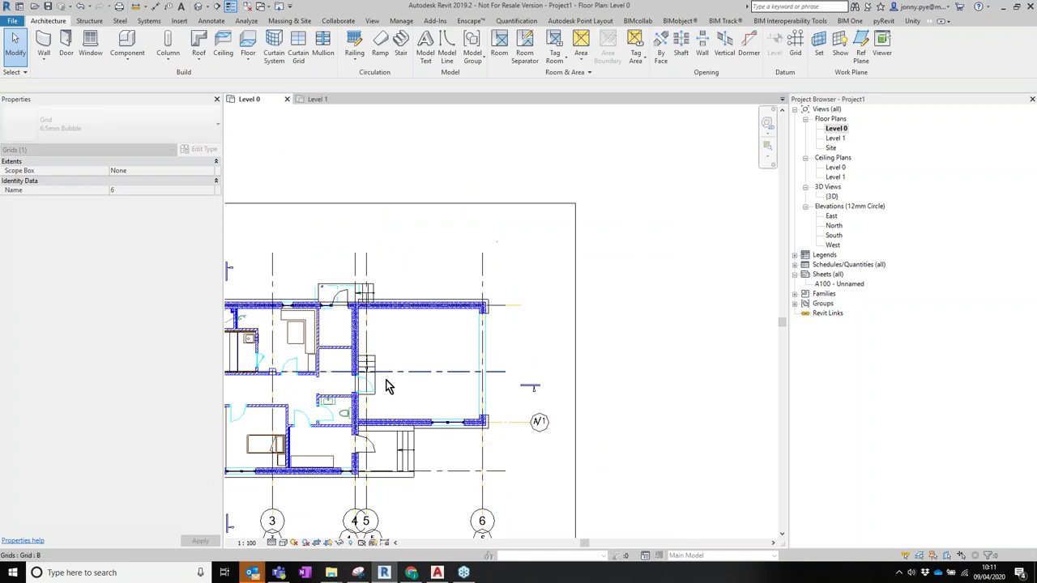
pyautogui.scroll(3, 542, 381)
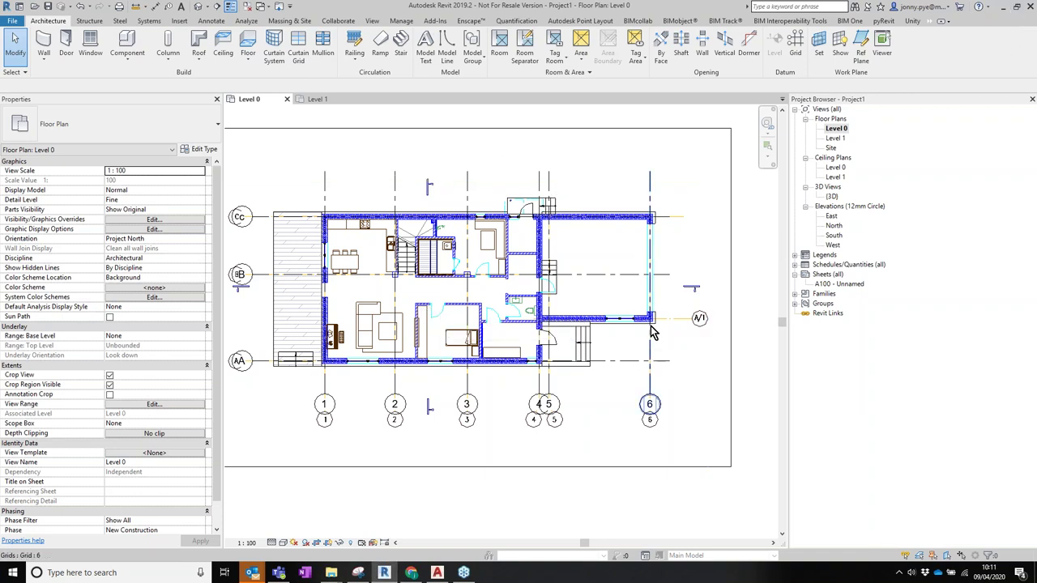
pyautogui.press('v')
pyautogui.press('g')
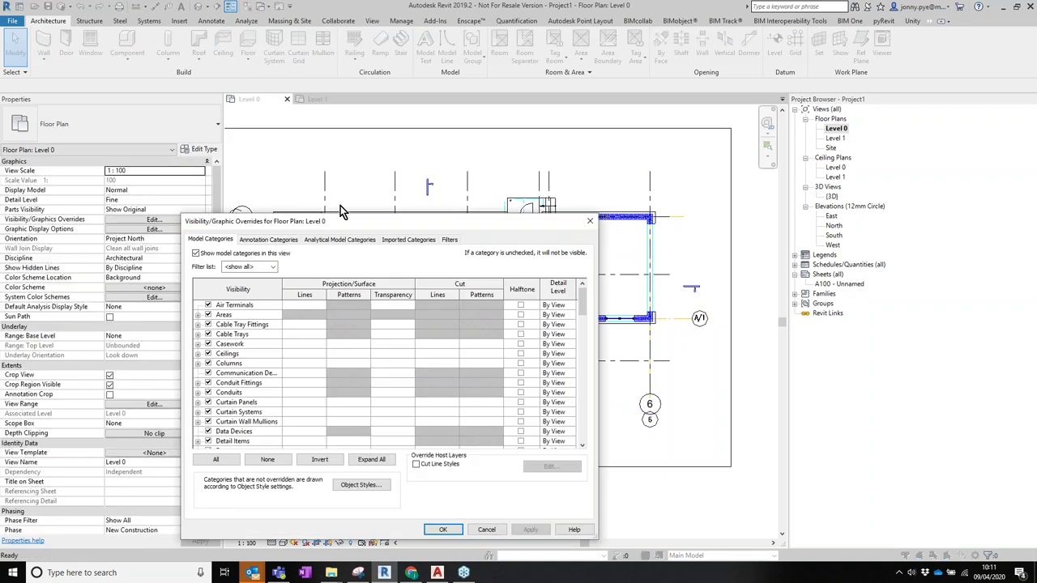
pyautogui.moveTo(405, 234); pyautogui.dragTo(453, 173)
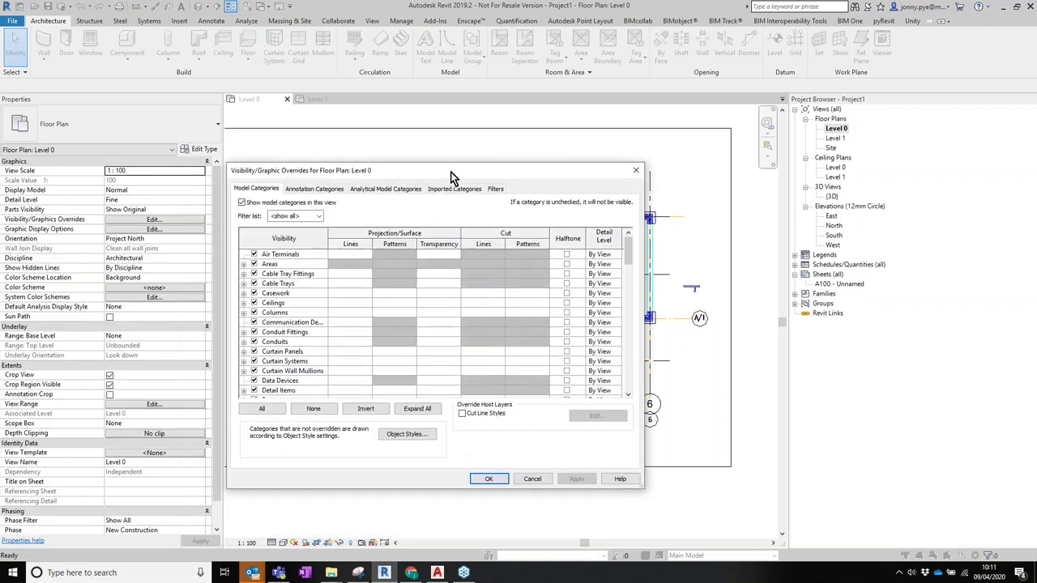
pyautogui.click(637, 169)
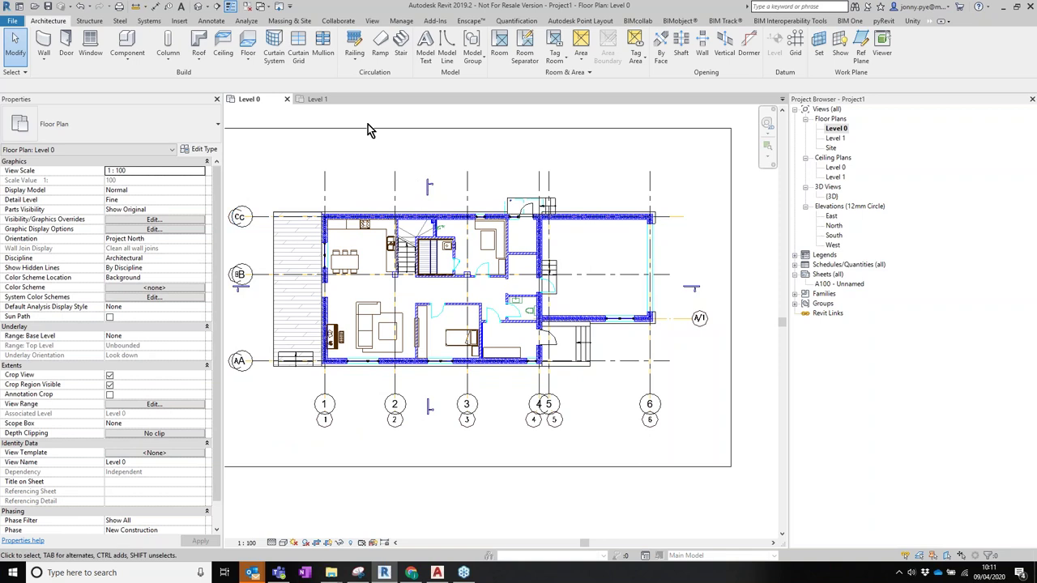
# Set the imported modern_house.dwg to halftone in the Level 0 plan's Visibility/Graphic Overrides.
pyautogui.click(151, 219)
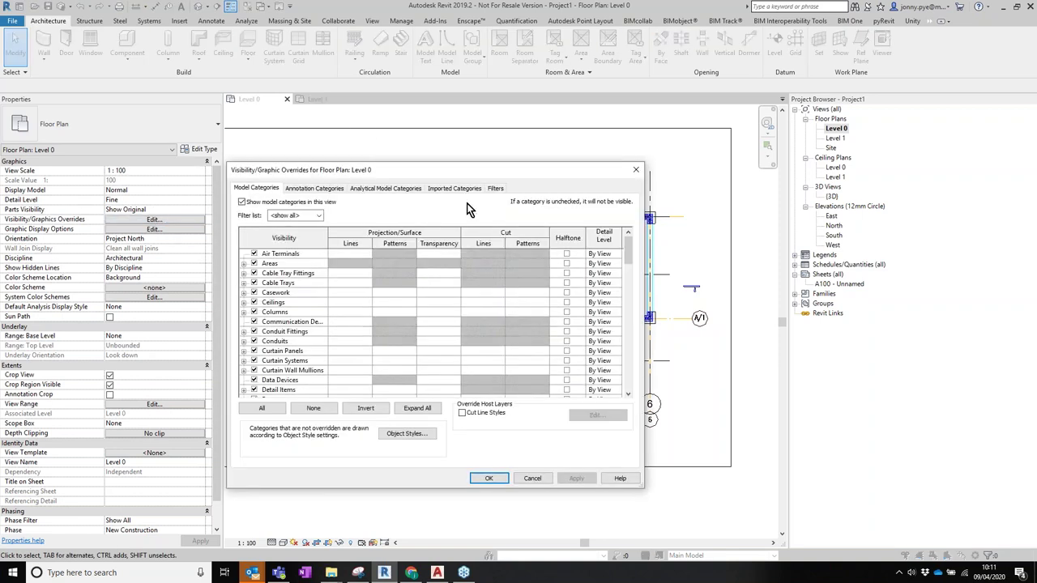
pyautogui.click(451, 189)
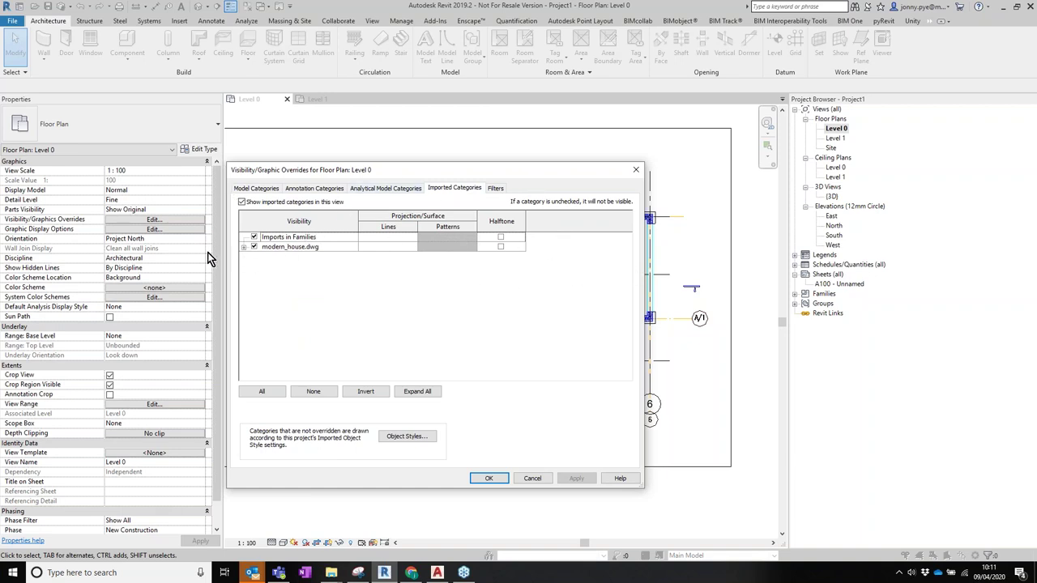
pyautogui.click(501, 247)
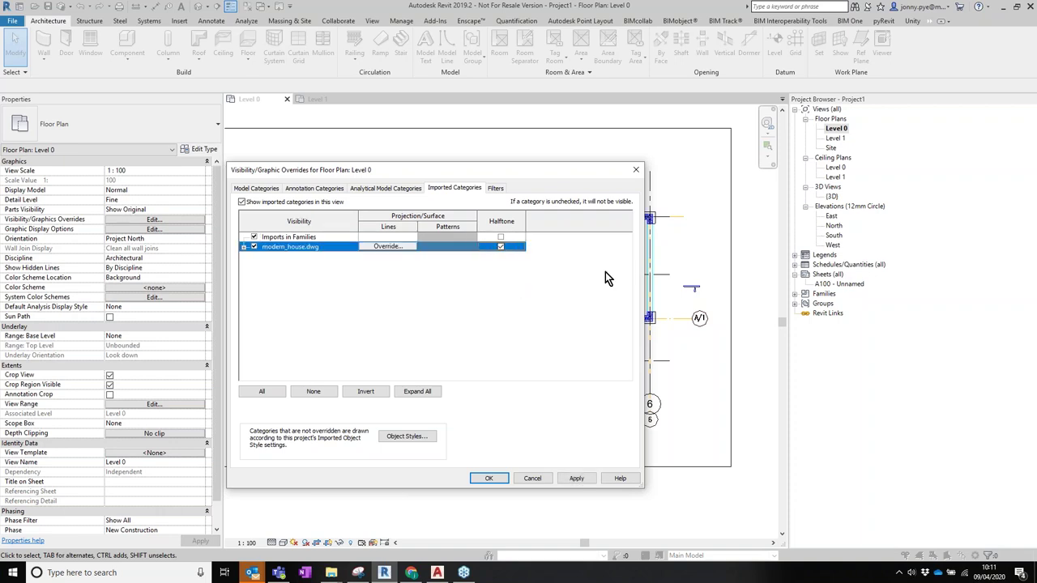
# Examine the layers listed under modern_house.dwg and apply the visibility overrides to the Level 0 plan.
pyautogui.click(244, 247)
pyautogui.scroll(-2, 341, 291)
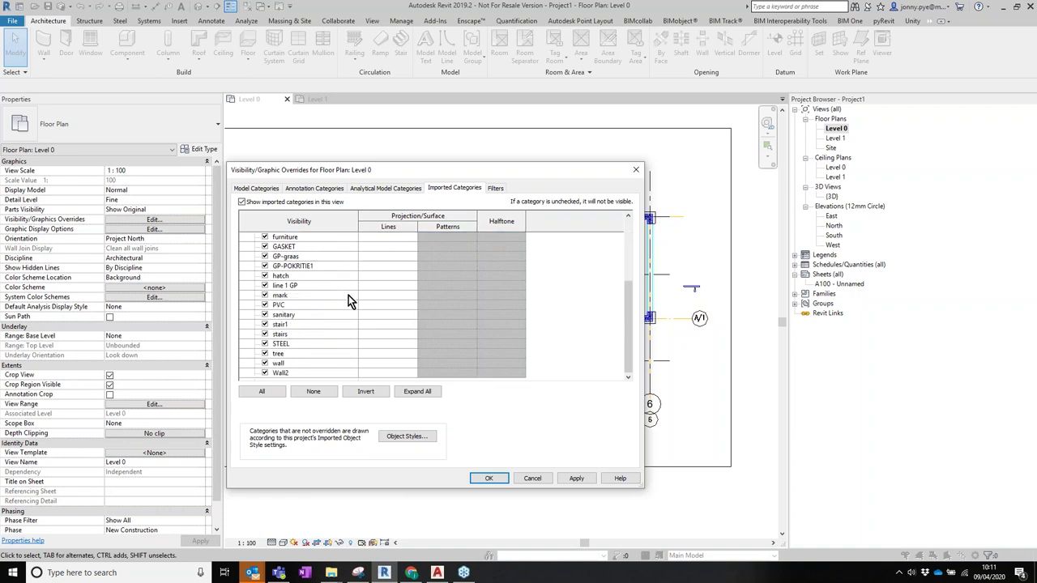
pyautogui.scroll(2, 350, 301)
pyautogui.scroll(-2, 381, 291)
pyautogui.scroll(2, 381, 319)
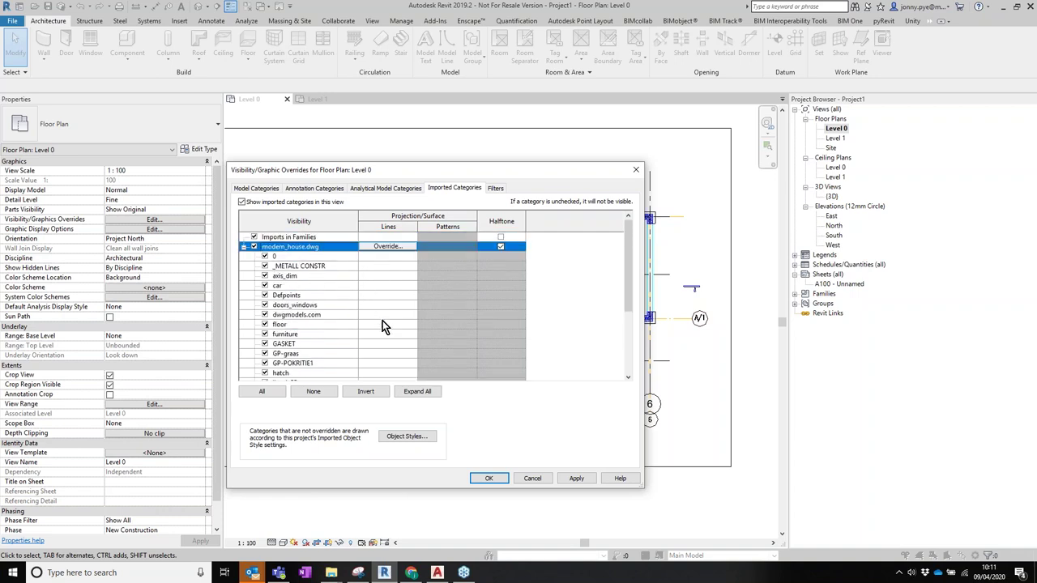
pyautogui.scroll(-3, 363, 324)
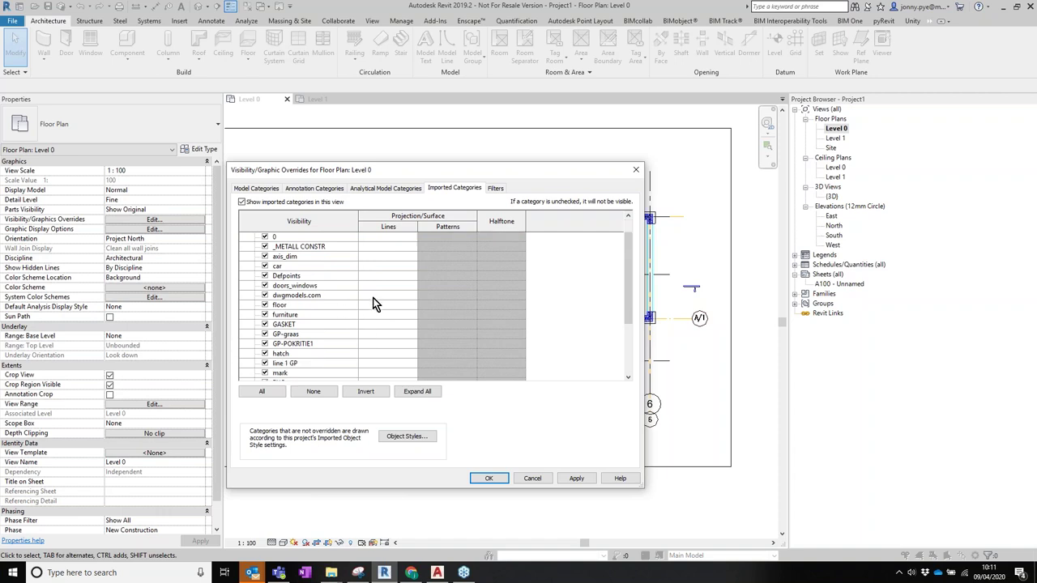
pyautogui.scroll(3, 381, 317)
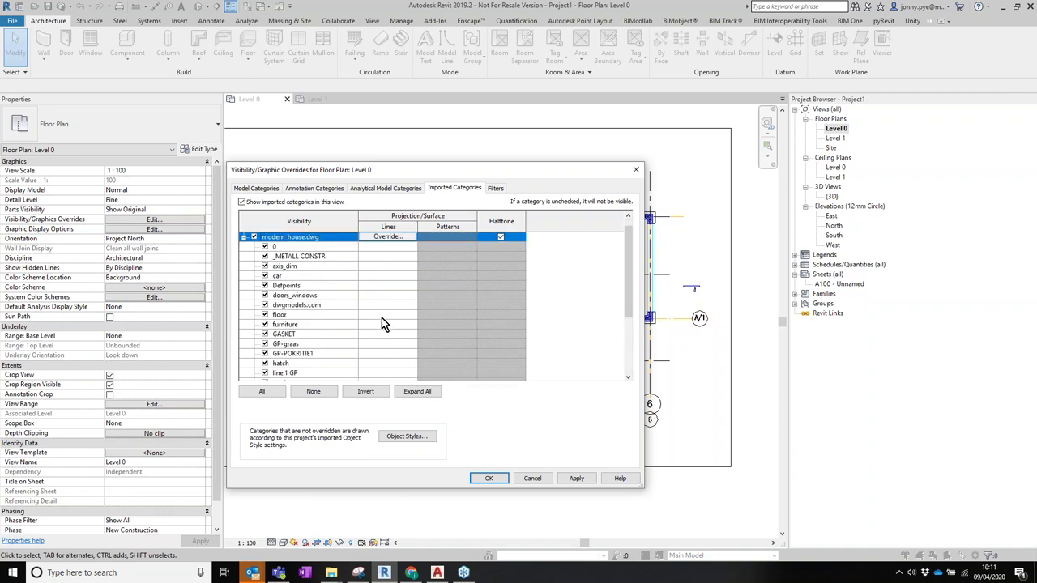
pyautogui.scroll(-3, 384, 314)
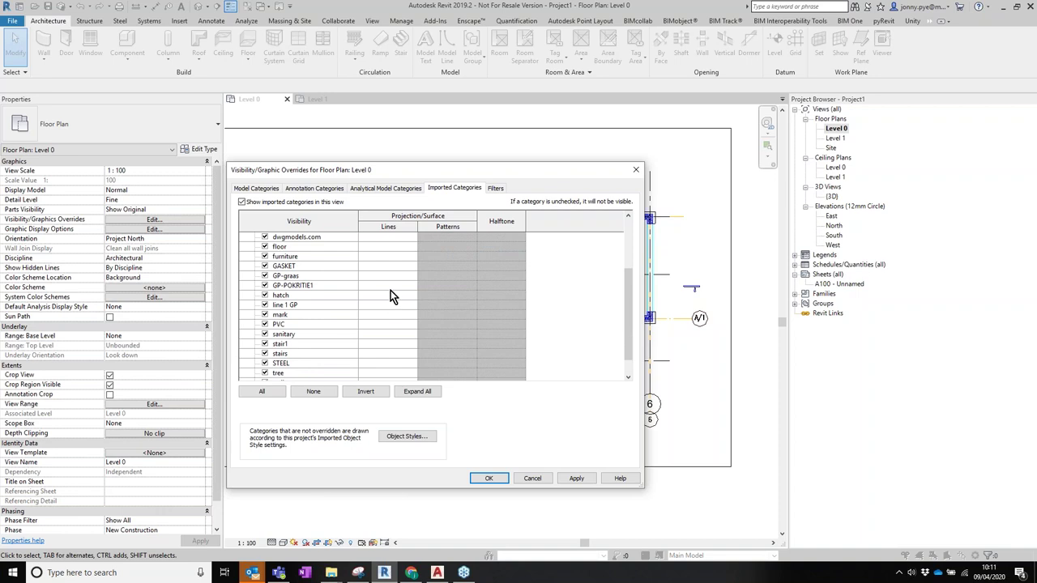
pyautogui.scroll(3, 402, 278)
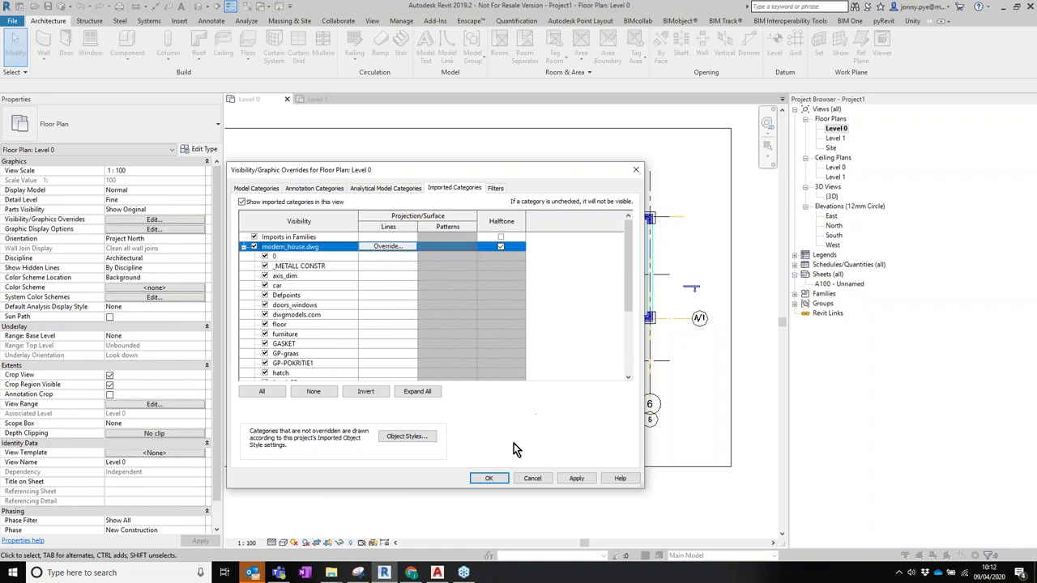
pyautogui.click(490, 479)
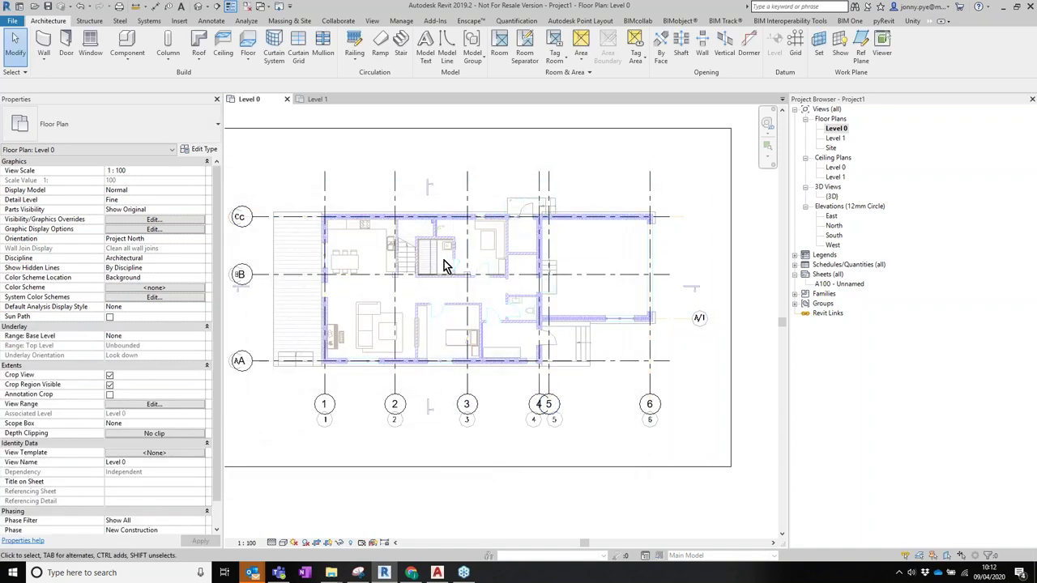
# Copy the modern_house.dwg link in the Level 0 plan to the clipboard.
pyautogui.moveTo(471, 382); pyautogui.dragTo(514, 375, button='middle')
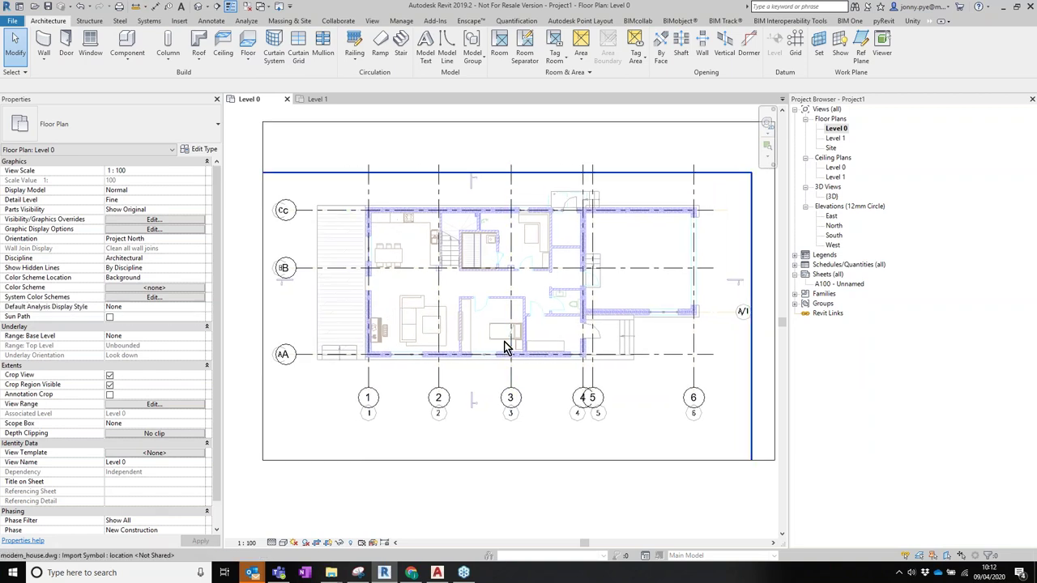
pyautogui.click(476, 222)
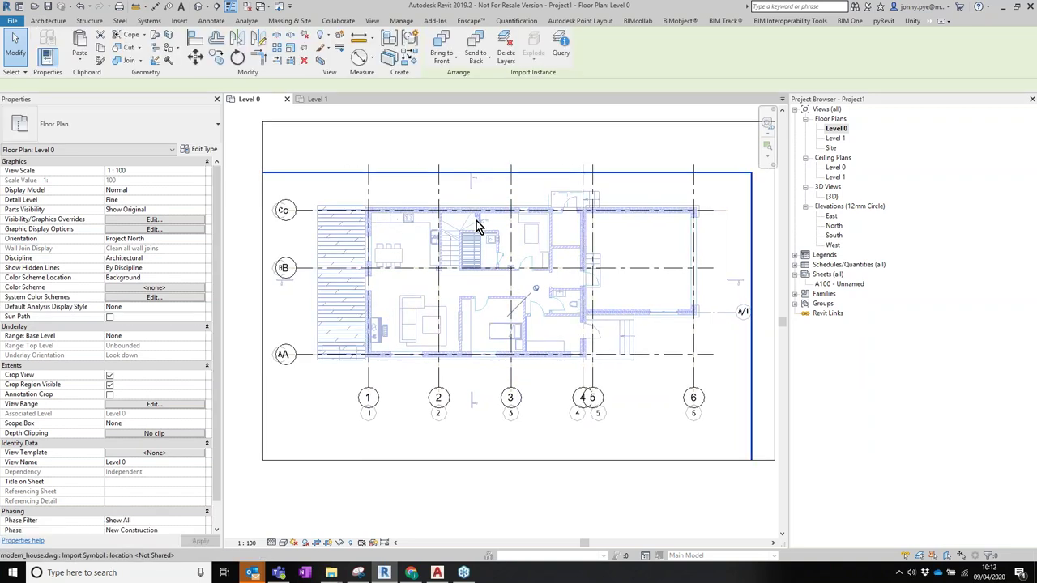
pyautogui.click(100, 53)
pyautogui.scroll(-2, 708, 305)
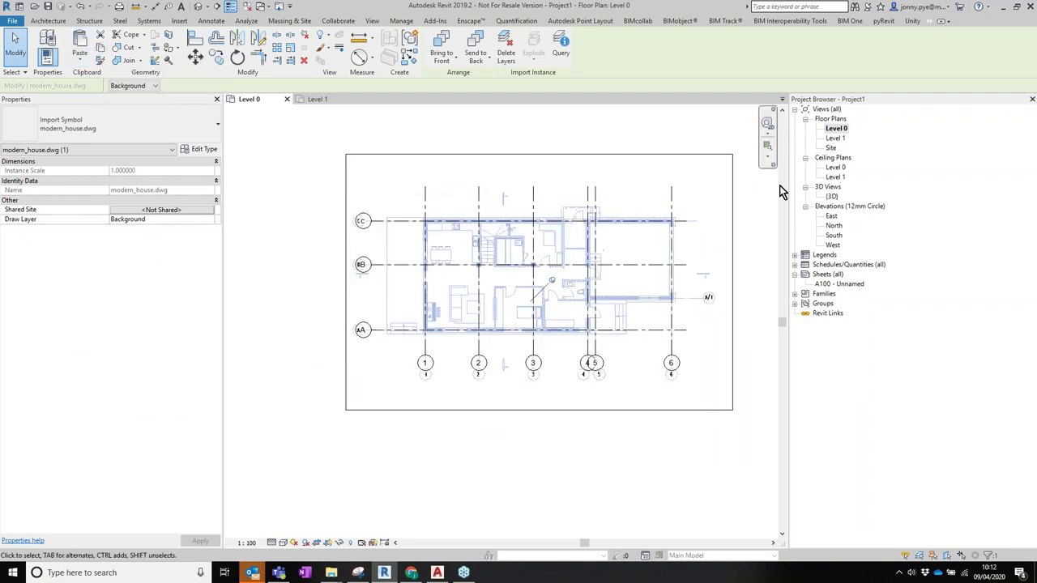
# Paste the copied modern_house.dwg from the clipboard into the Level 1 floor plan, placing it freely near the grids.
pyautogui.doubleClick(834, 139)
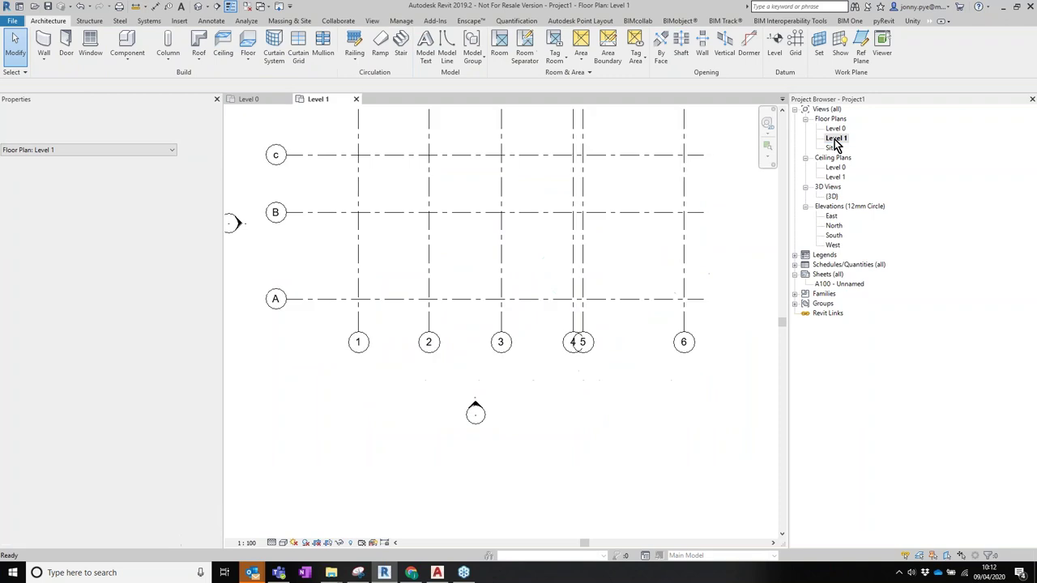
pyautogui.scroll(-2, 592, 347)
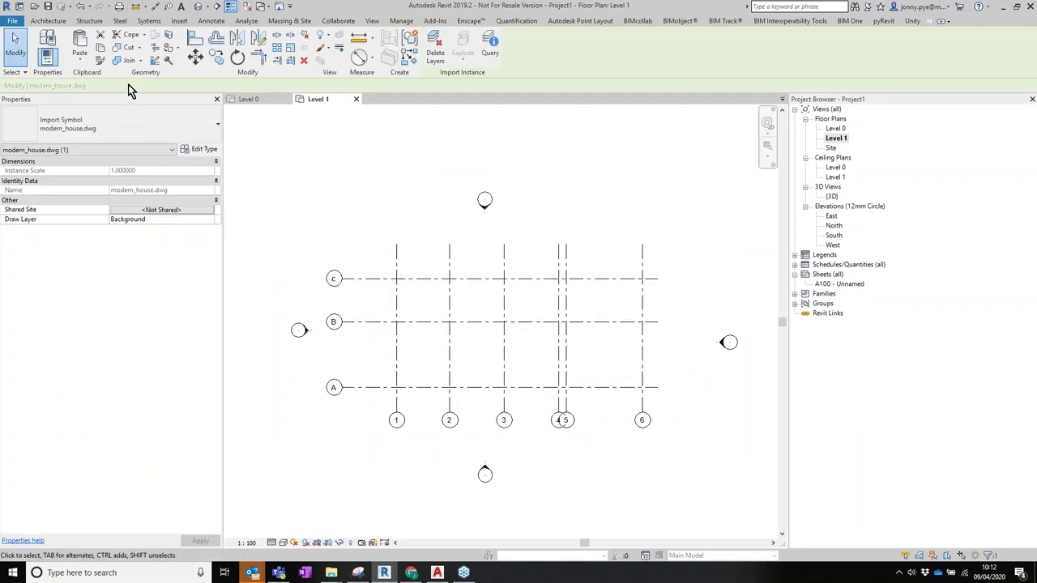
pyautogui.click(79, 58)
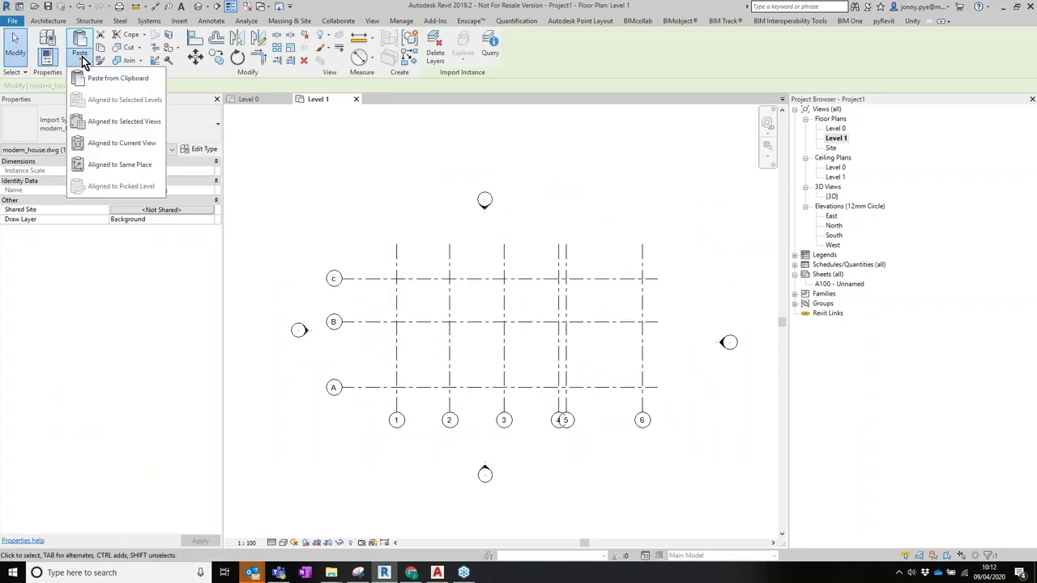
pyautogui.click(109, 78)
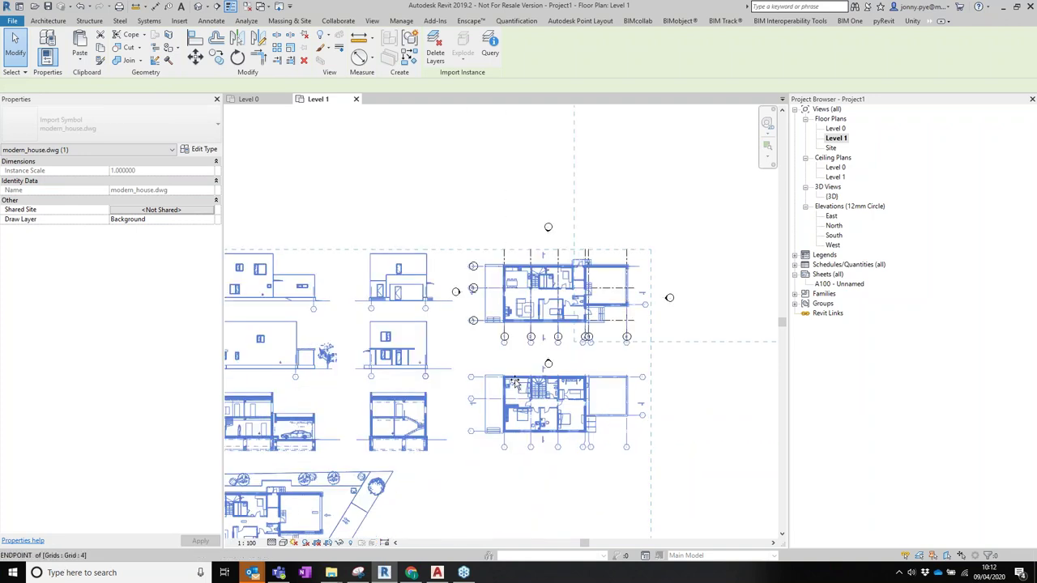
pyautogui.click(301, 466)
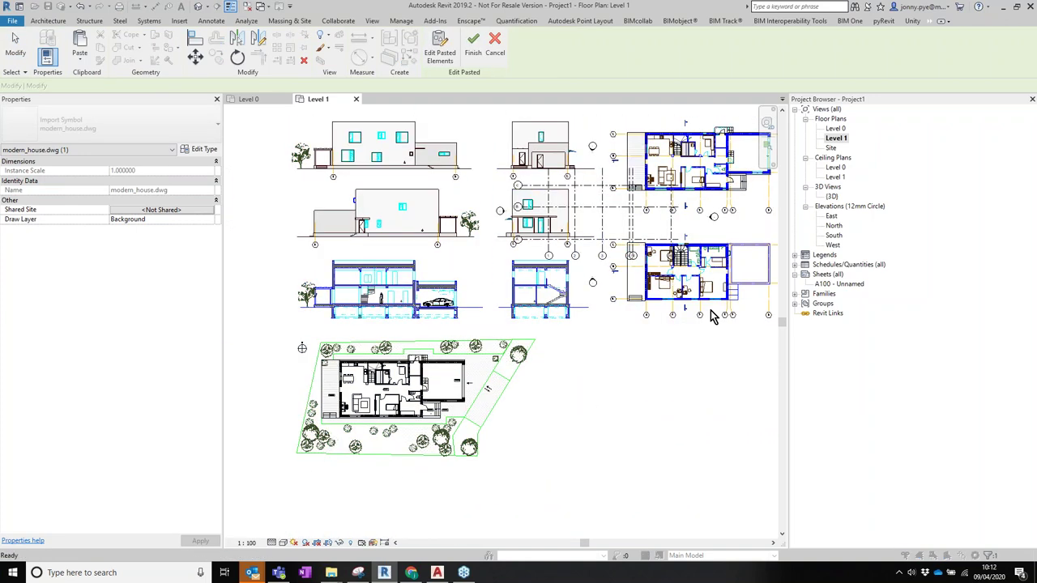
pyautogui.press('Escape')
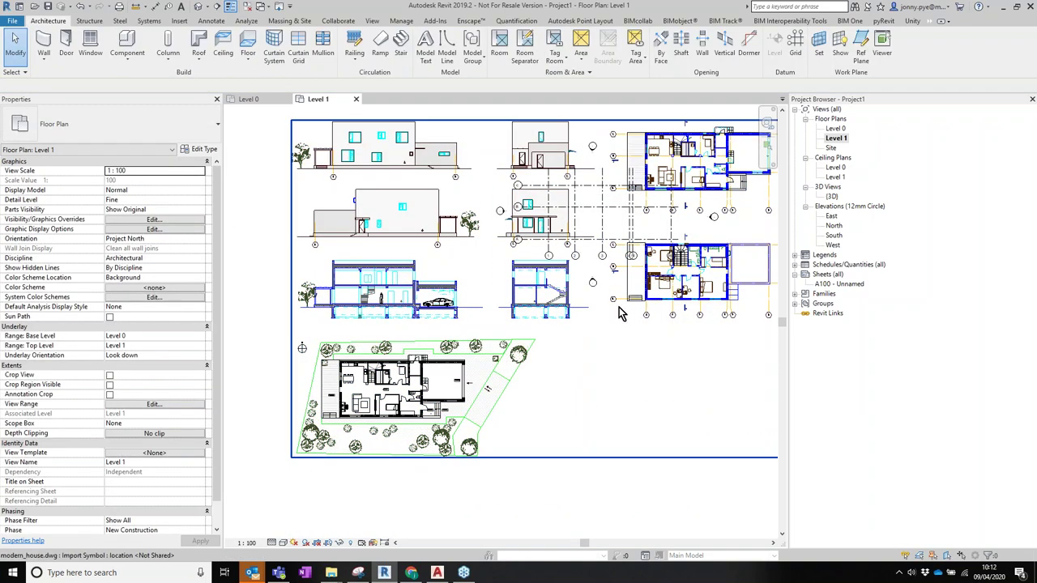
# Align axes A and 1 of the pasted drawing's lower floor plan, the one with the bedrooms, to grids A and 1.
pyautogui.scroll(4, 567, 282)
pyautogui.moveTo(567, 282); pyautogui.dragTo(525, 298, button='middle')
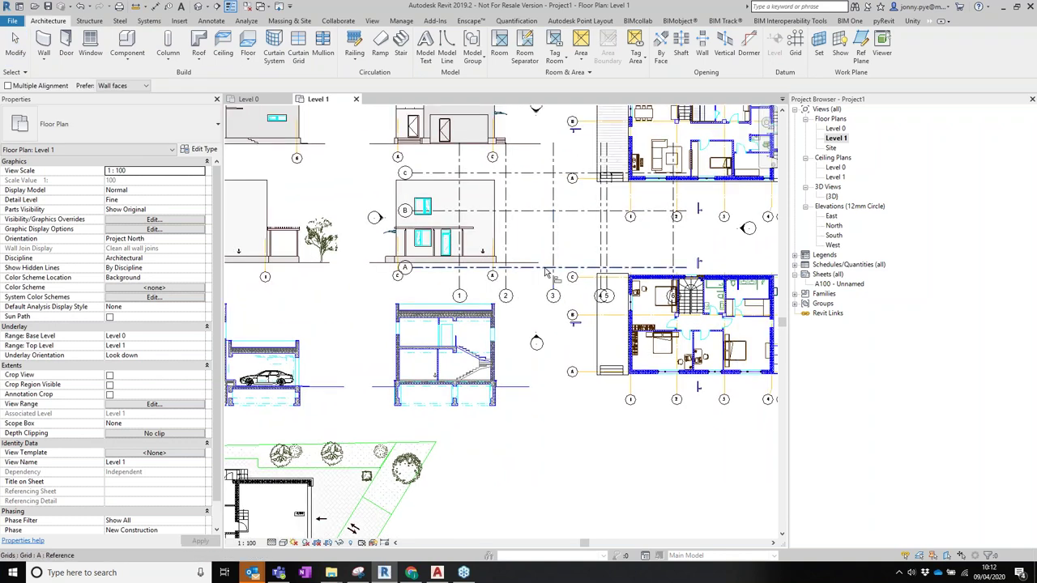
pyautogui.click(594, 372)
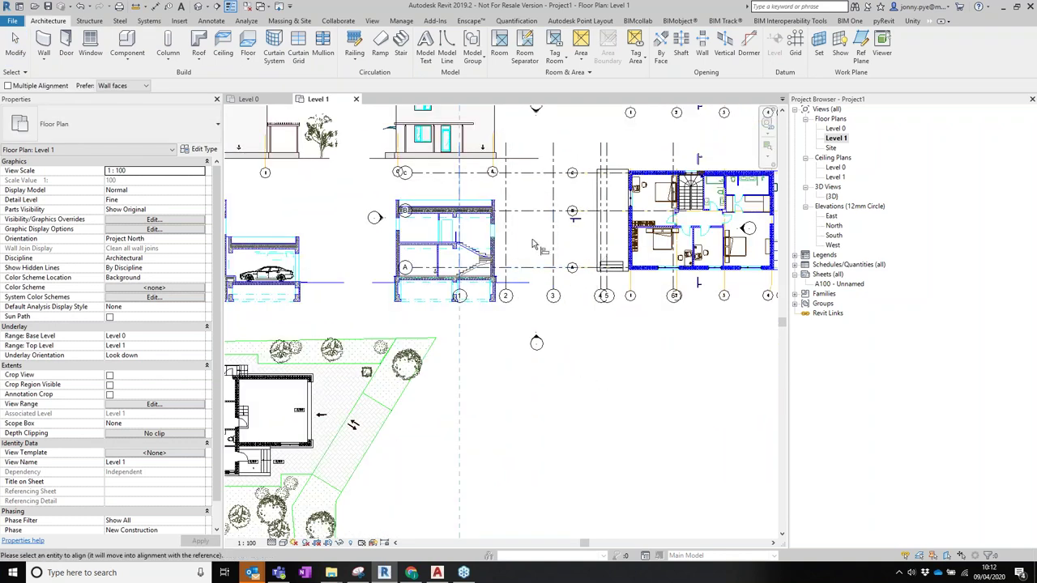
pyautogui.scroll(2, 640, 243)
pyautogui.click(616, 320)
pyautogui.scroll(-5, 535, 397)
pyautogui.press('Escape')
pyautogui.press('Escape')
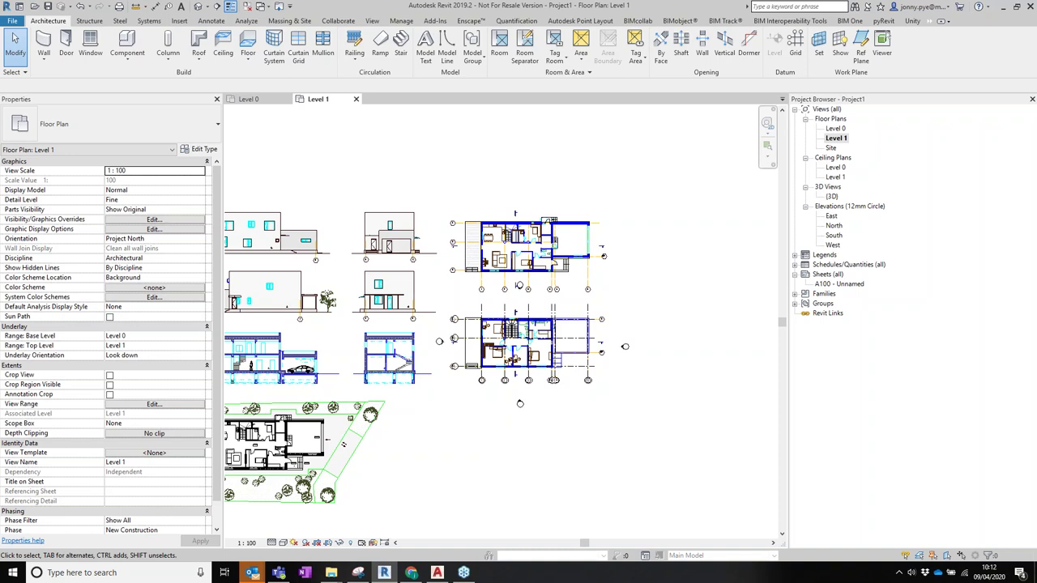
# Turn on Crop View and Crop Region Visible for the Level 1 floor plan.
pyautogui.scroll(2, 486, 292)
pyautogui.scroll(-2, 421, 325)
pyautogui.moveTo(410, 329); pyautogui.dragTo(356, 311, button='middle')
pyautogui.click(109, 375)
pyautogui.click(109, 385)
pyautogui.press('z')
pyautogui.press('f')
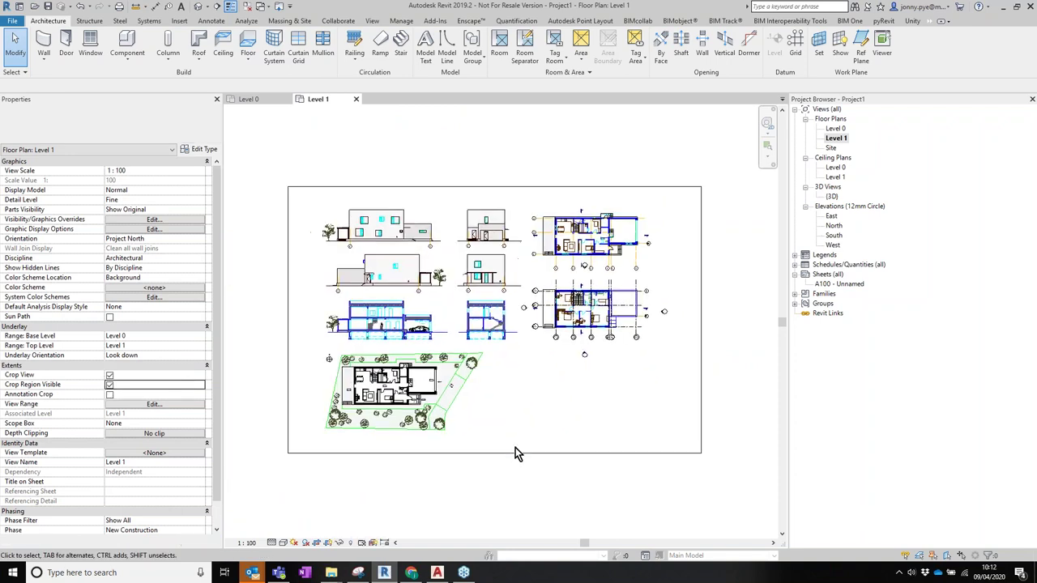
# Shrink the Level 1 crop region on all sides so it encloses only the bedroom floor plan aligned to the grids.
pyautogui.click(495, 454)
pyautogui.moveTo(495, 453); pyautogui.dragTo(493, 360)
pyautogui.moveTo(287, 273); pyautogui.dragTo(514, 273)
pyautogui.moveTo(607, 186); pyautogui.dragTo(614, 269)
pyautogui.moveTo(702, 340); pyautogui.dragTo(658, 356)
pyautogui.press('Escape')
pyautogui.press('Escape')
pyautogui.scroll(5, 613, 348)
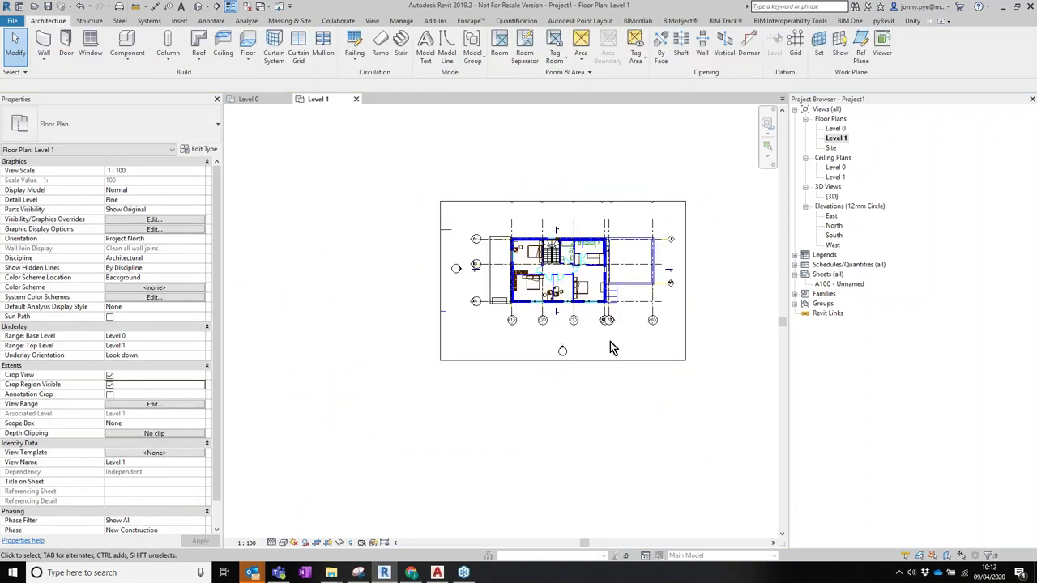
pyautogui.moveTo(658, 330); pyautogui.dragTo(502, 340, button='middle')
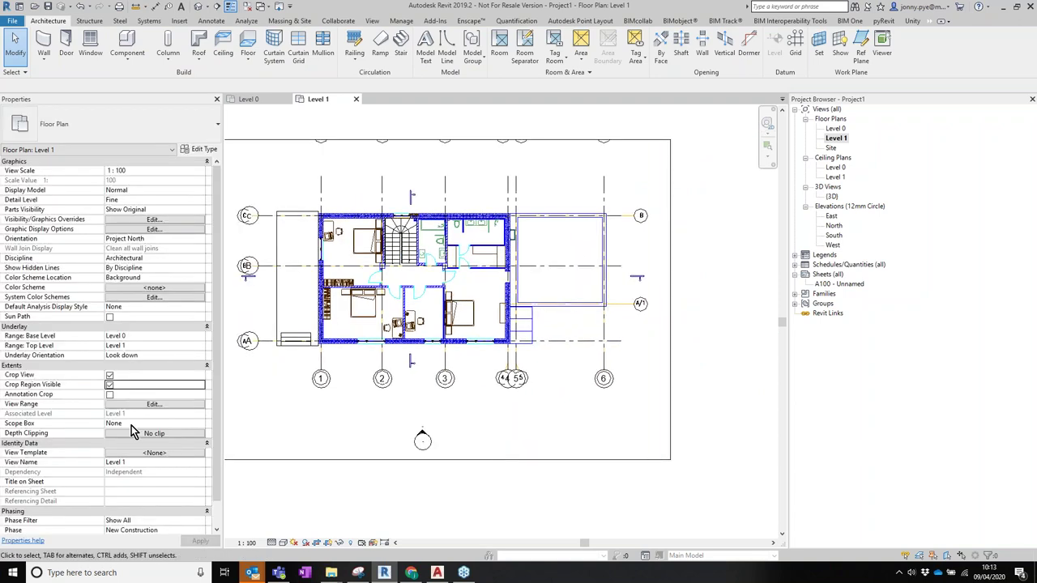
# Open the Level 0 floor plan and set its view scale to 1:50.
pyautogui.doubleClick(836, 128)
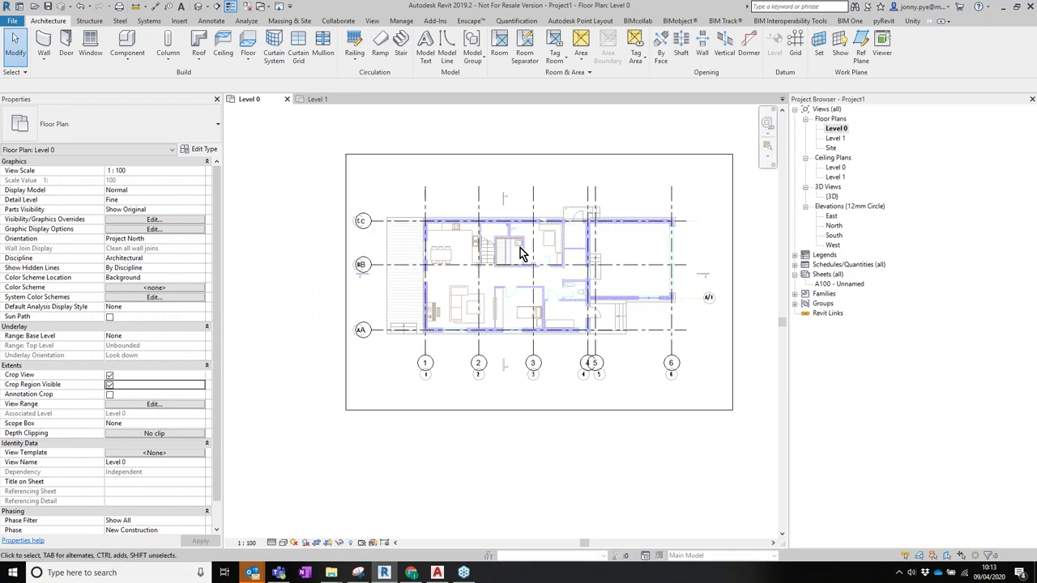
pyautogui.moveTo(623, 282); pyautogui.dragTo(489, 268, button='middle')
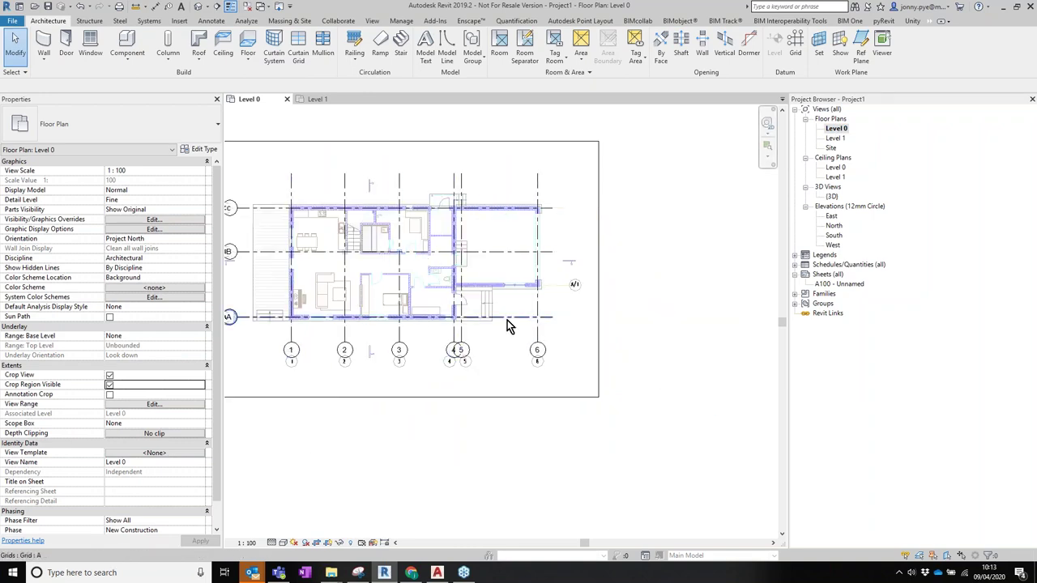
pyautogui.moveTo(424, 349); pyautogui.dragTo(466, 352, button='middle')
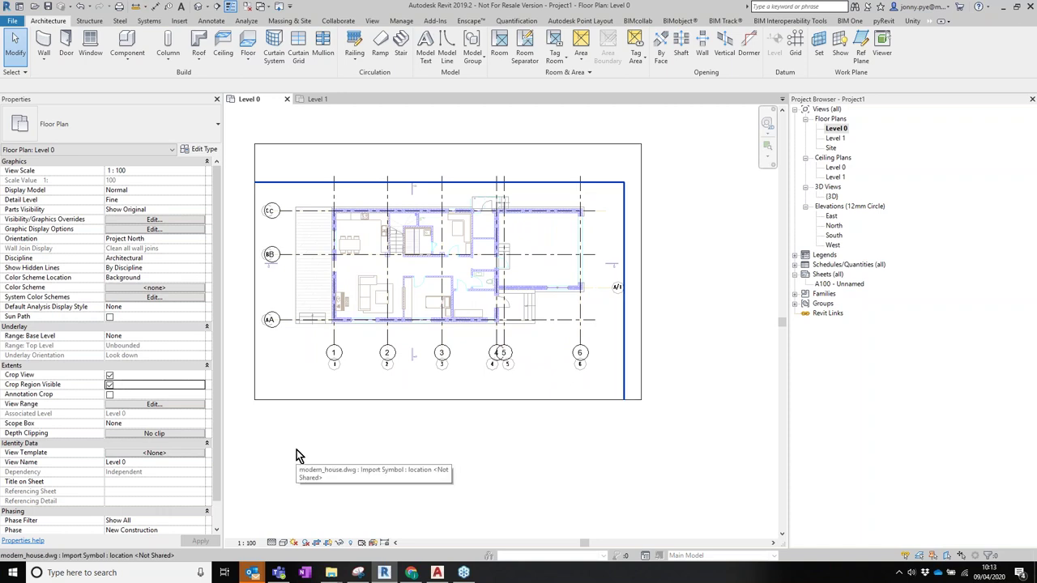
pyautogui.click(245, 542)
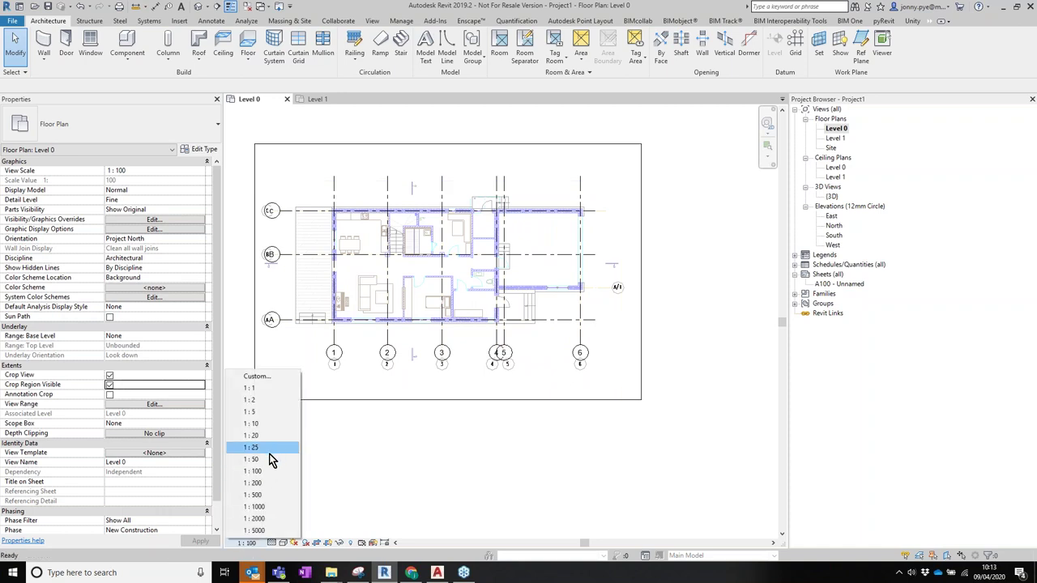
pyautogui.click(284, 460)
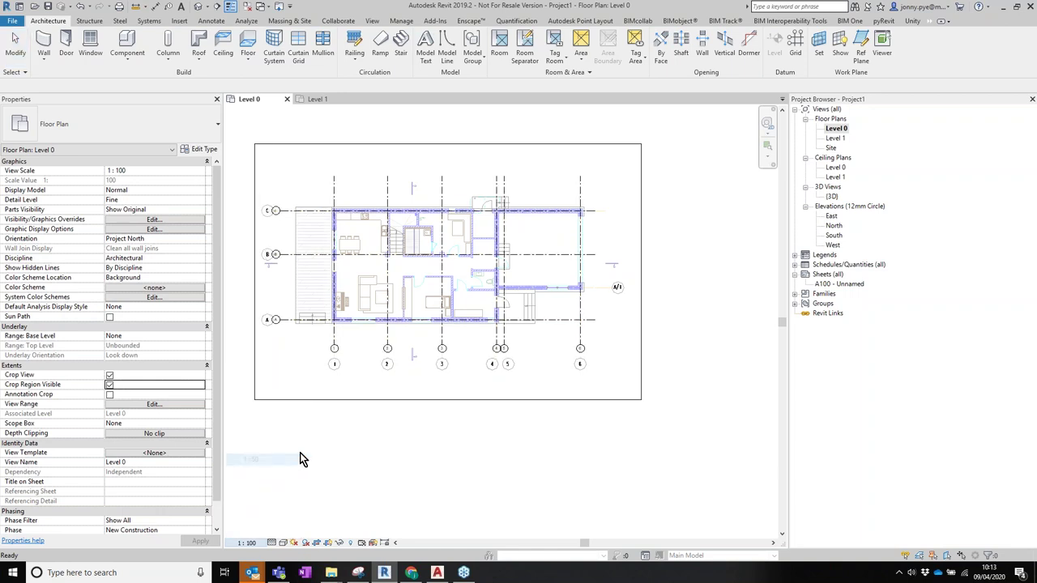
pyautogui.scroll(4, 432, 411)
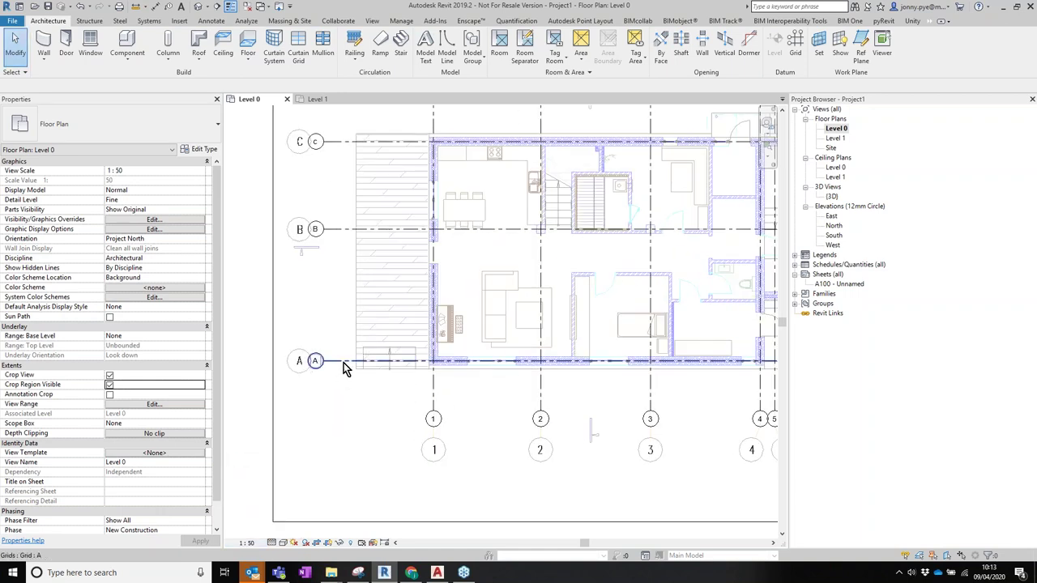
# Pull the bubble ends of grids A, B and C inward so they clear the drawing's own axis bubbles.
pyautogui.click(344, 363)
pyautogui.moveTo(340, 362); pyautogui.dragTo(336, 398)
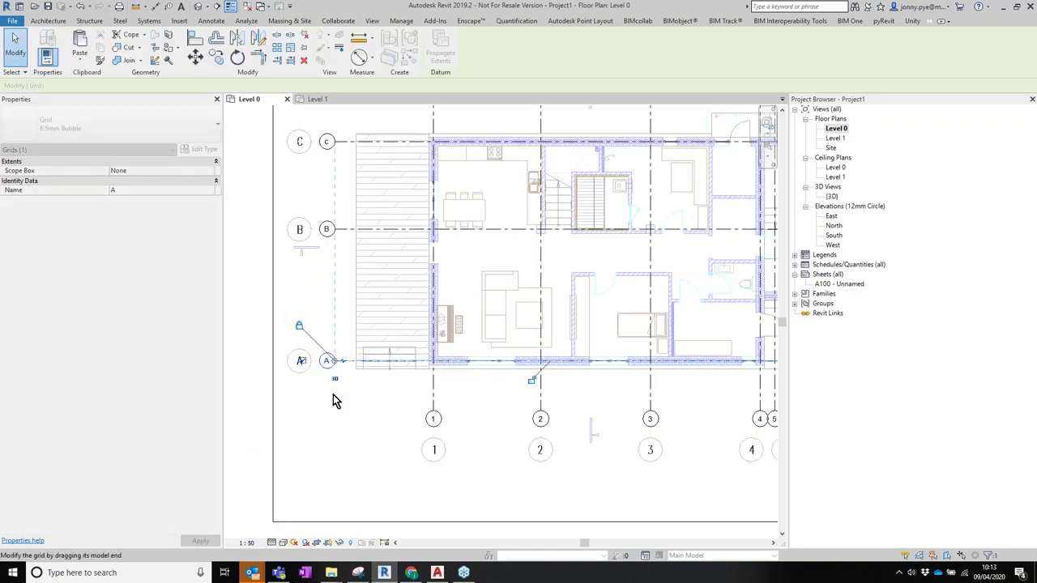
pyautogui.click(346, 466)
pyautogui.press('z')
pyautogui.press('f')
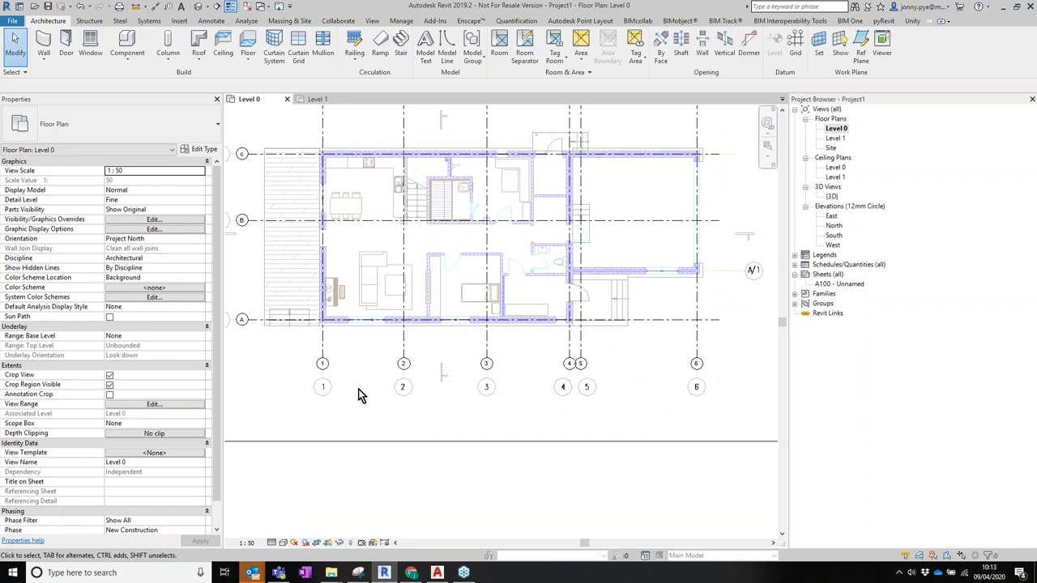
# Draw a vertical reference plane along the outer face of the external wall on grid 1, from grid A to beyond grid C.
pyautogui.scroll(3, 366, 357)
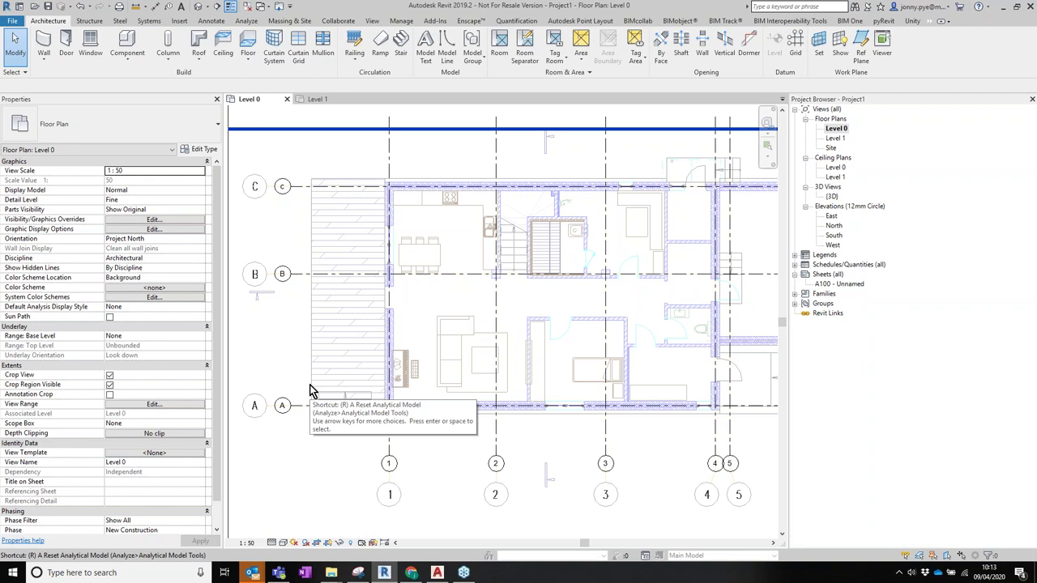
pyautogui.scroll(5, 389, 180)
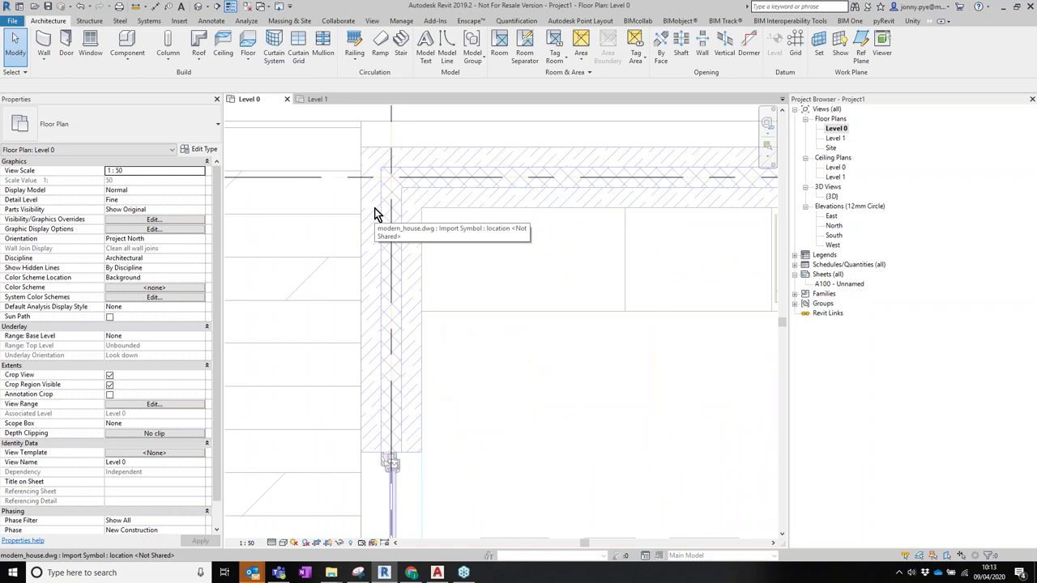
pyautogui.click(861, 54)
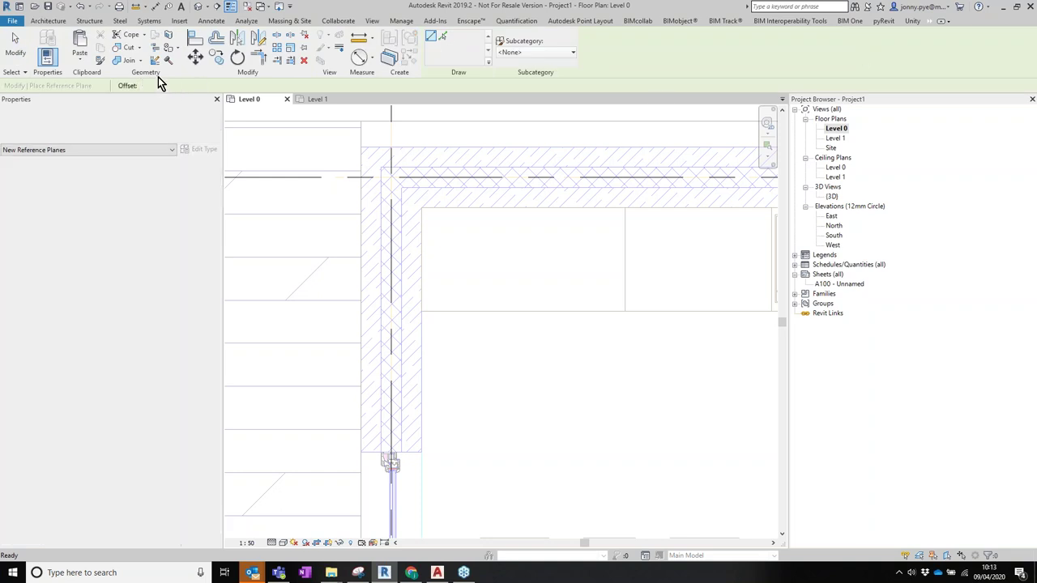
pyautogui.press('Escape')
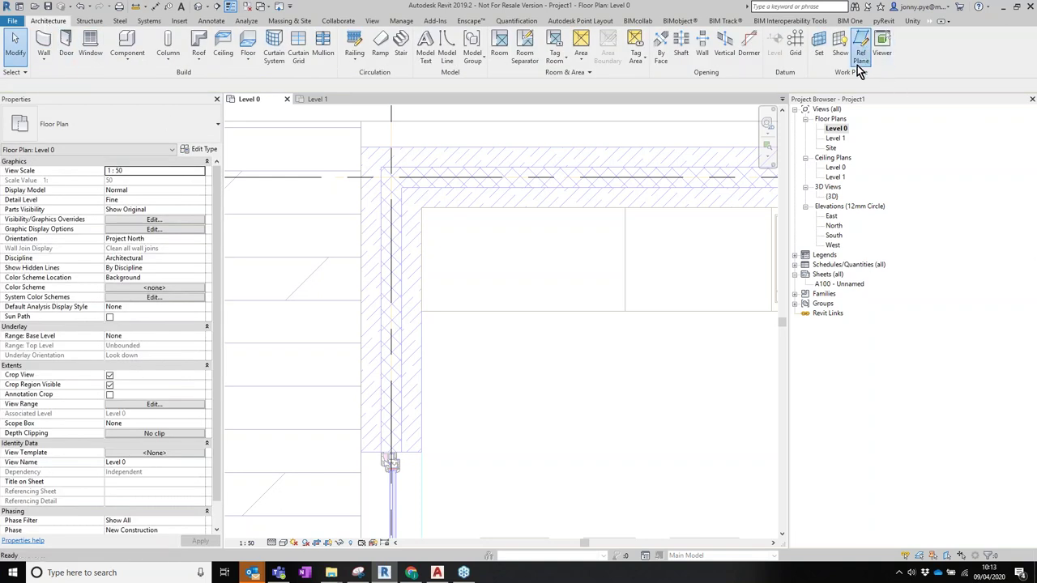
pyautogui.click(862, 52)
pyautogui.scroll(-5, 364, 419)
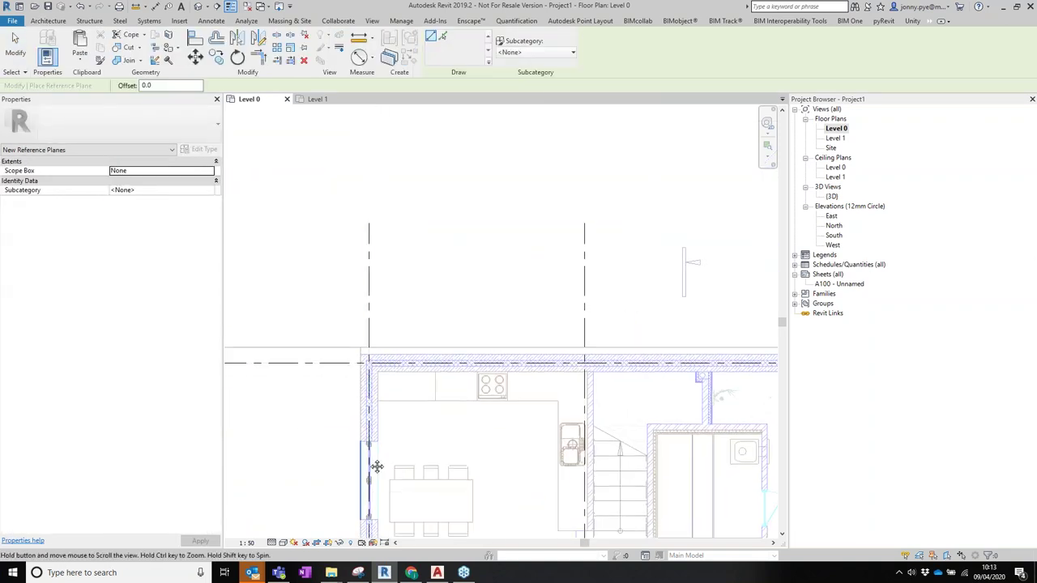
pyautogui.moveTo(378, 467); pyautogui.dragTo(528, 430, button='middle')
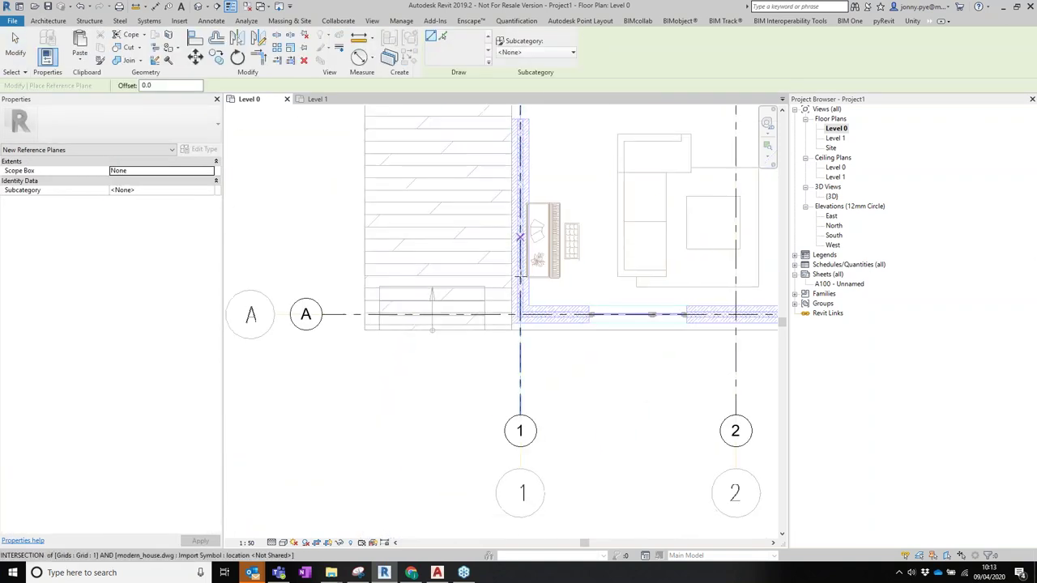
pyautogui.click(520, 316)
pyautogui.moveTo(538, 204); pyautogui.dragTo(435, 262, button='middle')
pyautogui.click(442, 237)
pyautogui.press('Escape')
pyautogui.press('Escape')
pyautogui.scroll(3, 444, 272)
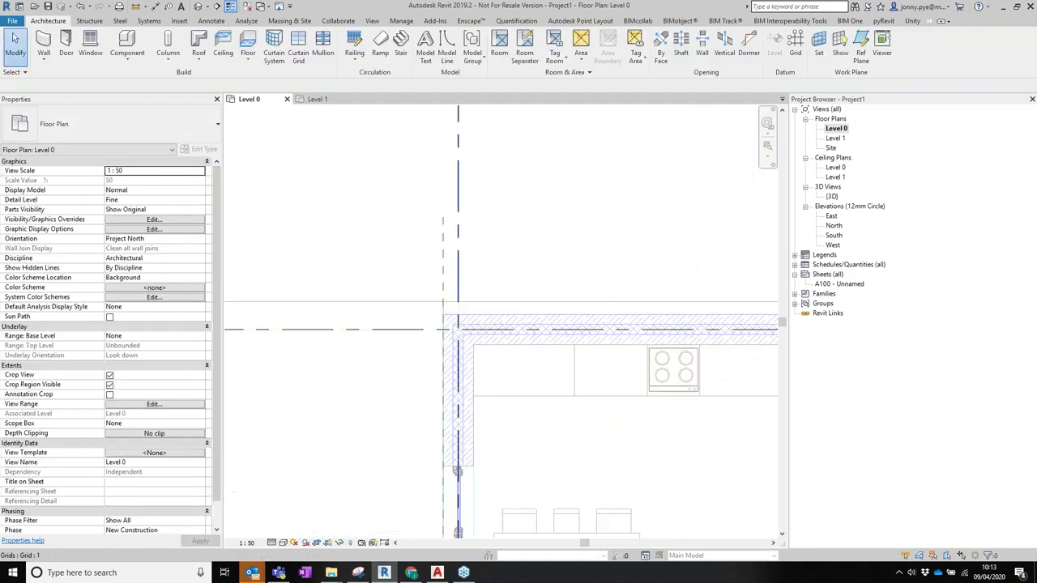
# Name the reference plane beside grid 1 "Back Wall".
pyautogui.click(442, 263)
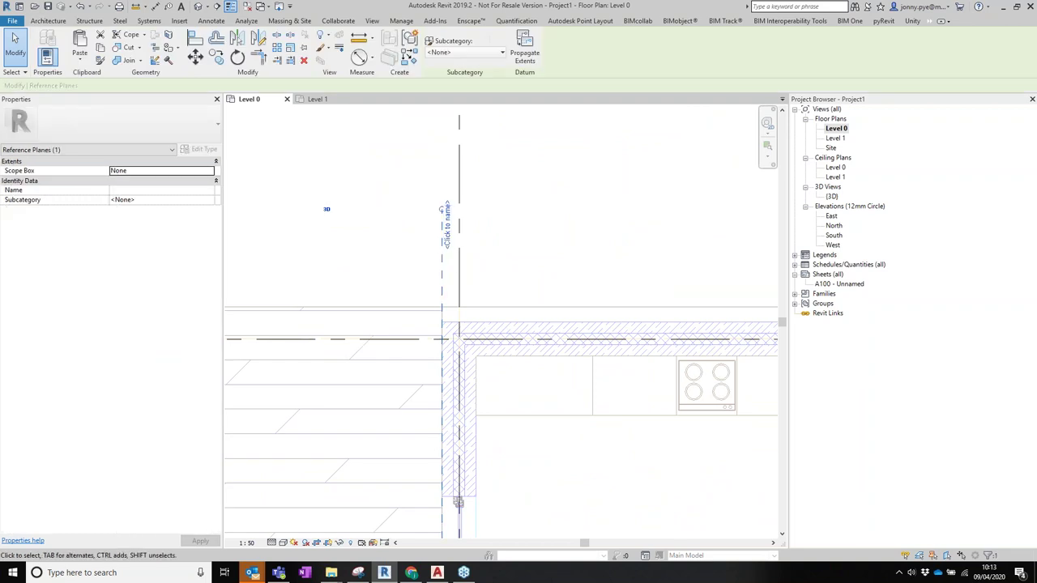
pyautogui.click(453, 227)
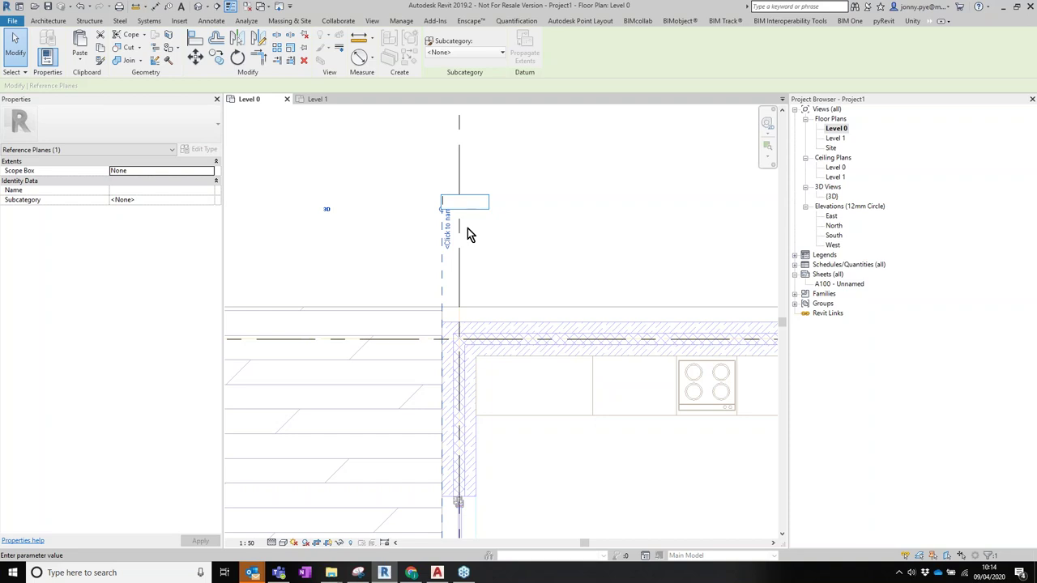
pyautogui.write('Back Wall')
pyautogui.press('Return')
pyautogui.scroll(-4, 389, 258)
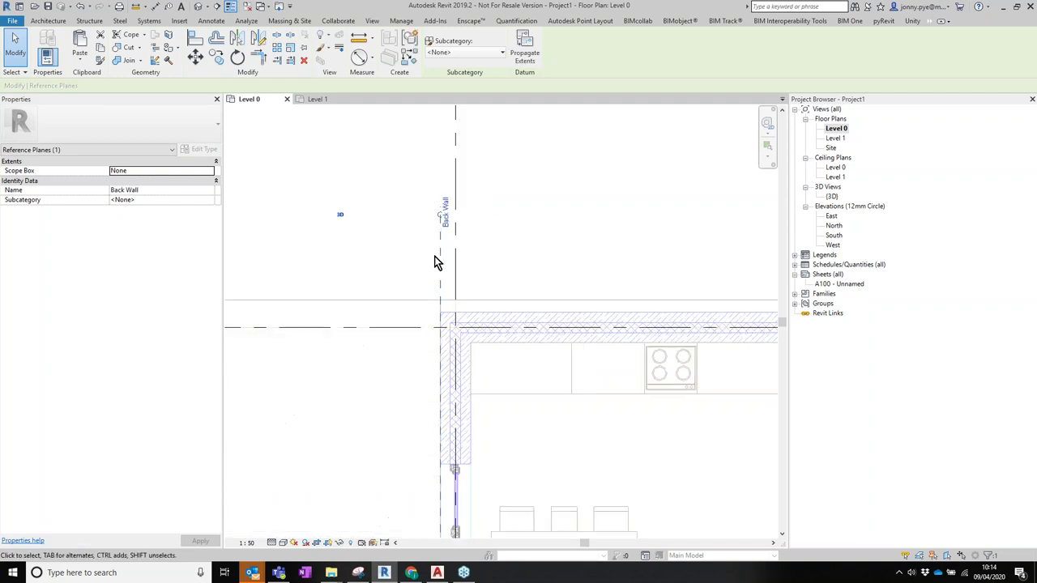
# Open the Level 1 floor plan and examine the Back Wall reference plane against the drawing's external wall.
pyautogui.scroll(-3, 422, 234)
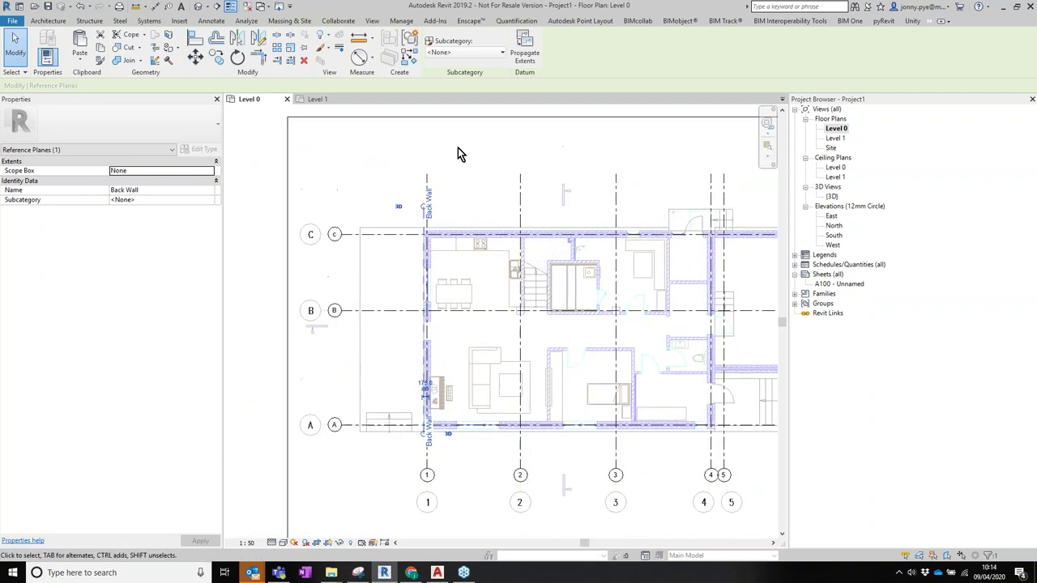
pyautogui.doubleClick(835, 139)
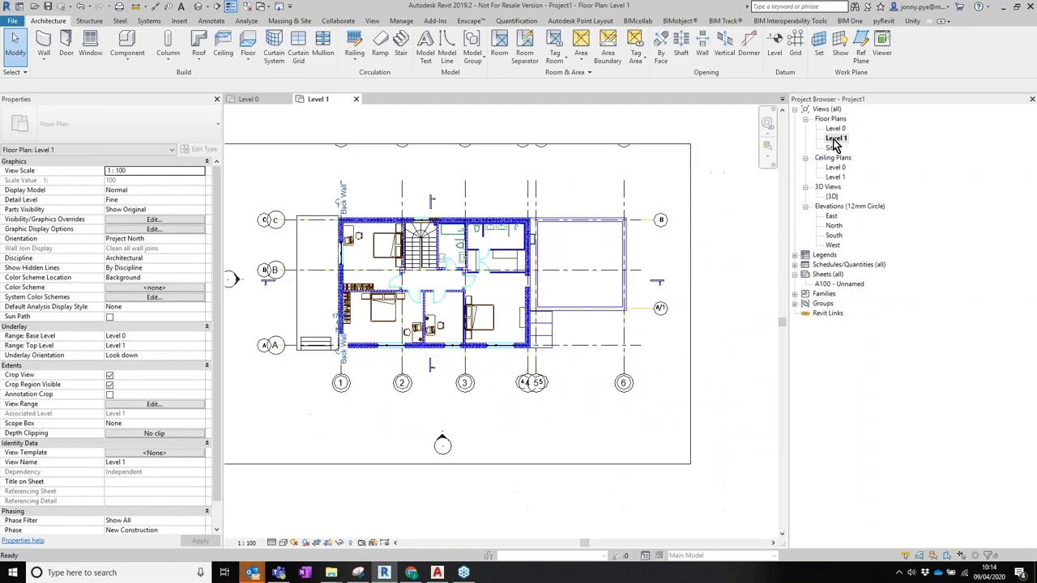
pyautogui.scroll(2, 344, 206)
pyautogui.scroll(5, 344, 206)
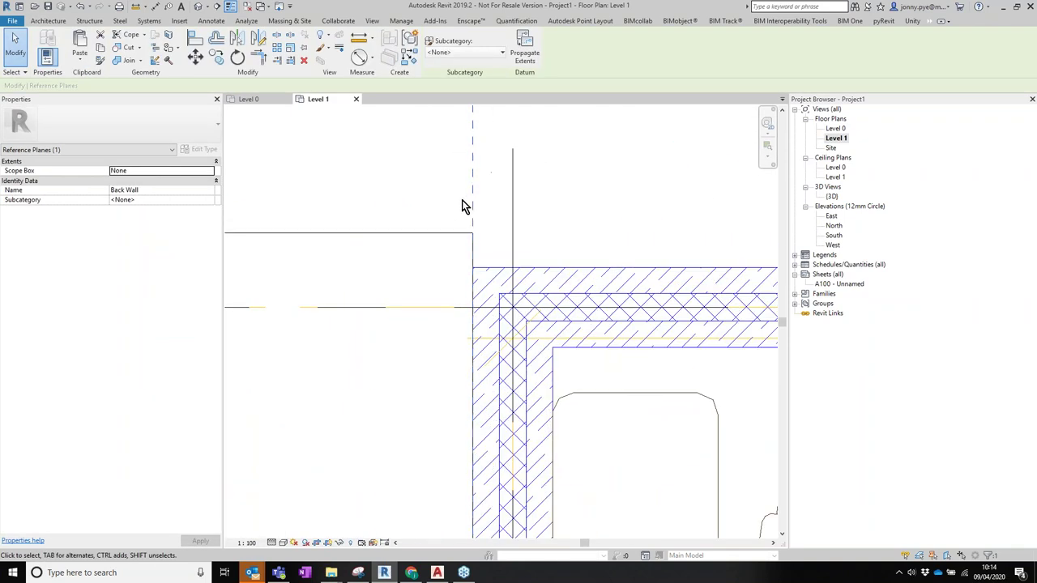
pyautogui.scroll(-2, 472, 274)
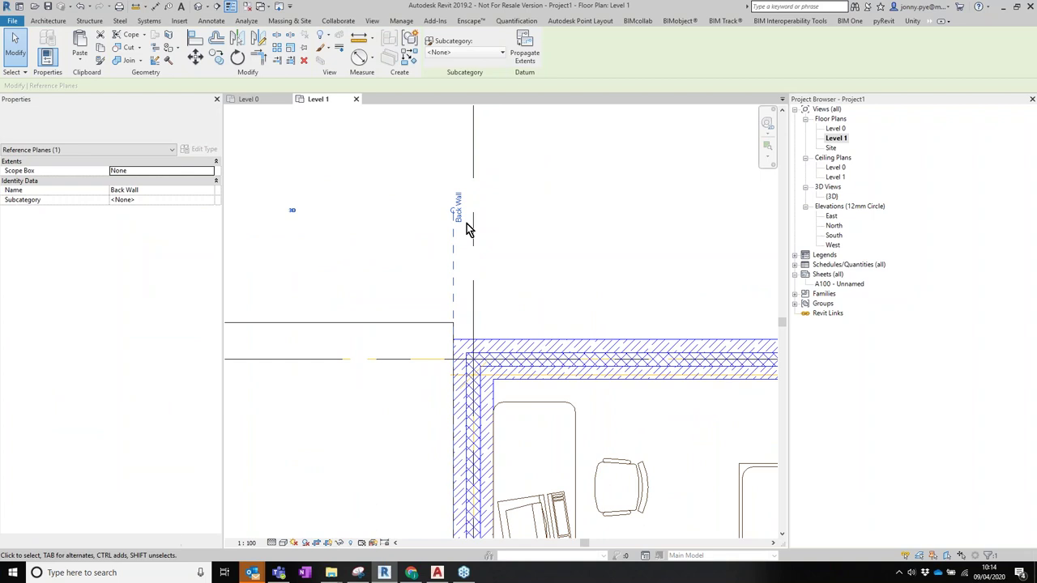
pyautogui.scroll(-3, 609, 314)
pyautogui.scroll(-2, 609, 313)
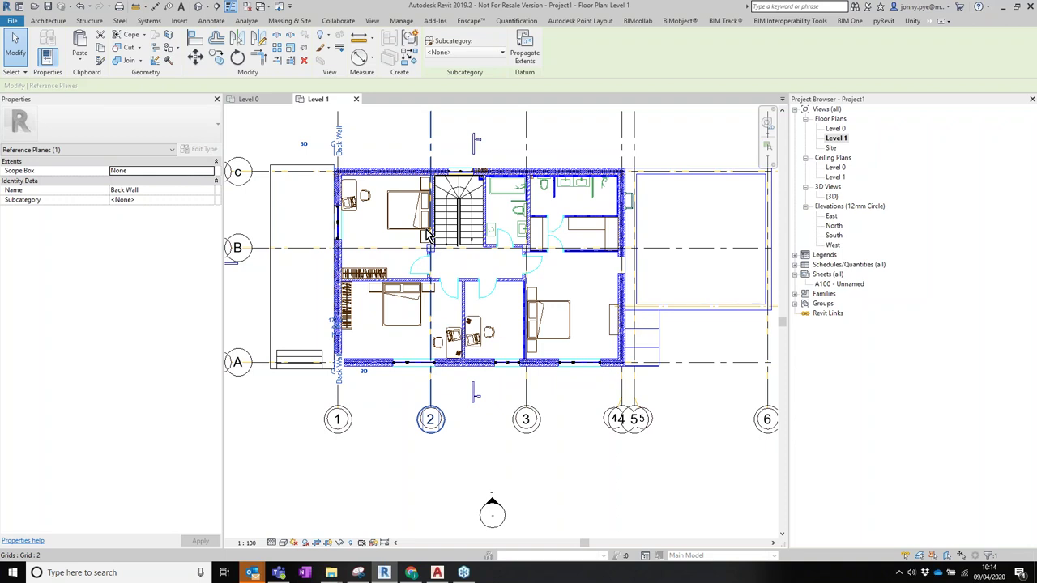
pyautogui.scroll(-2, 592, 332)
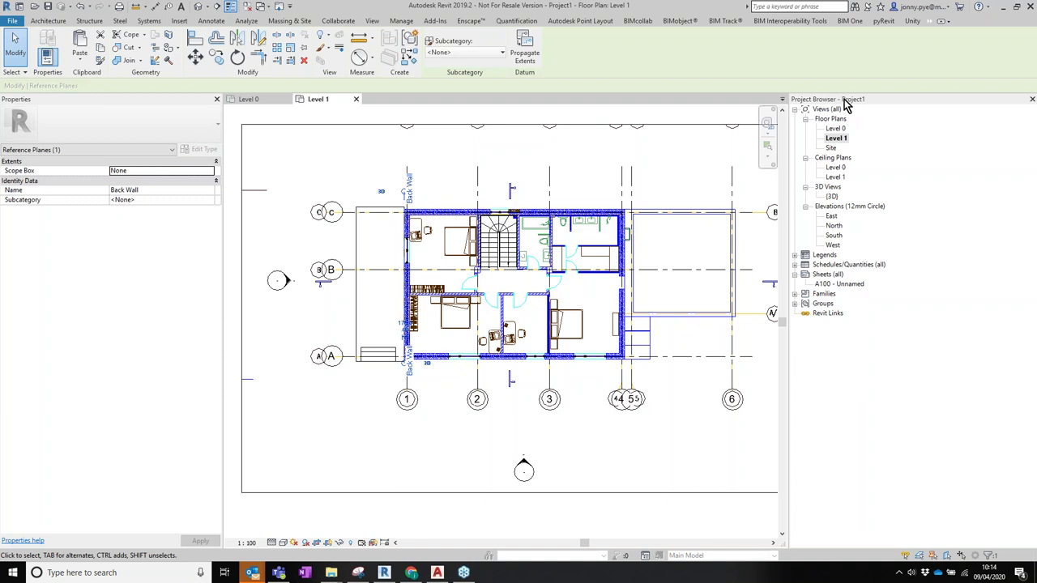
# Tighten the Level 1 crop region's edges closer around the grids and the floor plan.
pyautogui.scroll(-2, 682, 227)
pyautogui.moveTo(570, 275); pyautogui.dragTo(519, 282, button='middle')
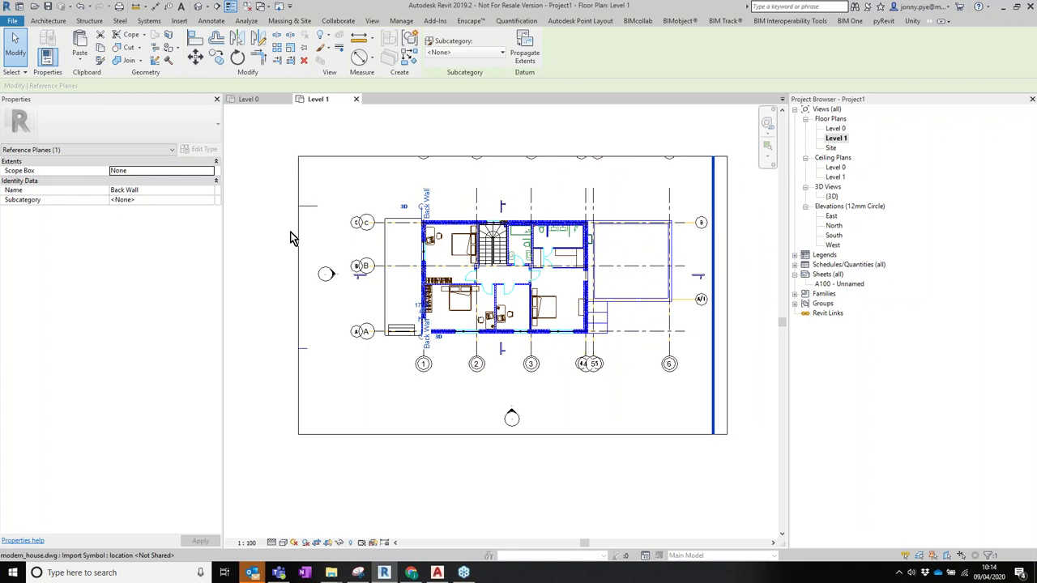
pyautogui.click(297, 285)
pyautogui.moveTo(295, 285); pyautogui.dragTo(334, 286)
pyautogui.scroll(2, 518, 173)
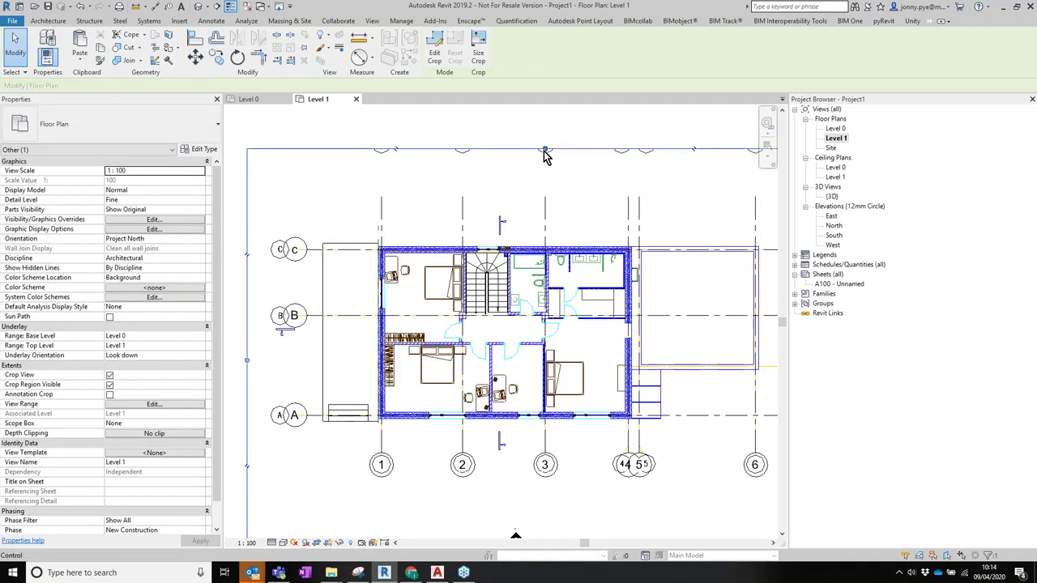
pyautogui.scroll(-2, 470, 169)
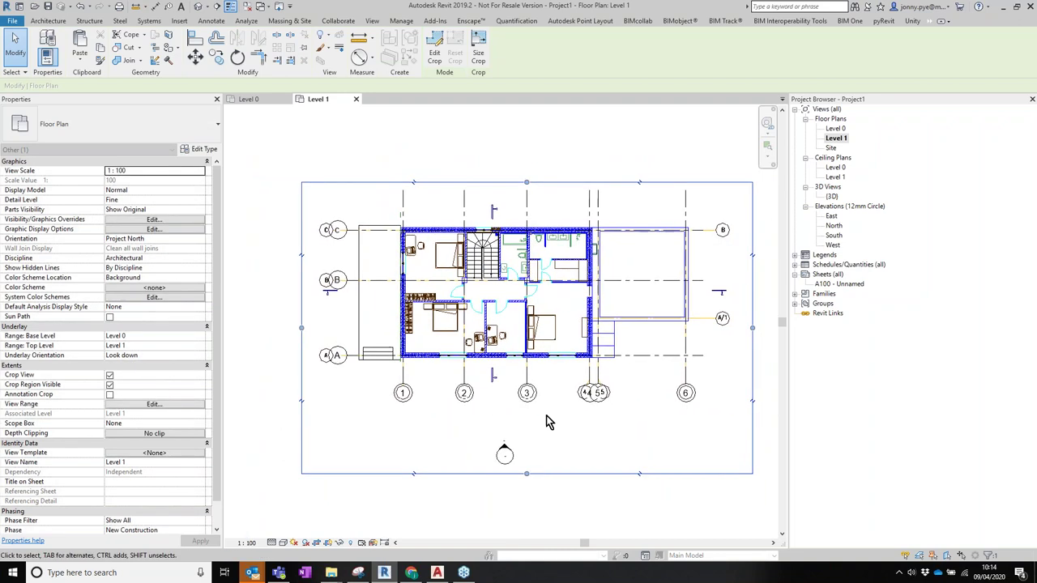
pyautogui.moveTo(527, 471); pyautogui.dragTo(527, 421)
pyautogui.moveTo(752, 302); pyautogui.dragTo(721, 302)
pyautogui.click(622, 473)
pyautogui.scroll(3, 605, 320)
pyautogui.click(606, 325)
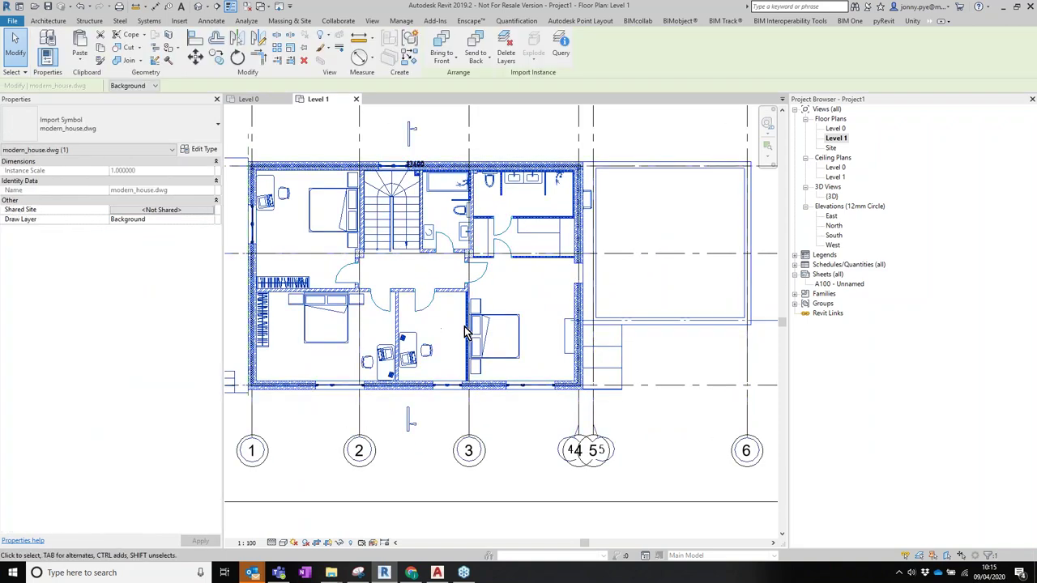
pyautogui.scroll(-4, 511, 324)
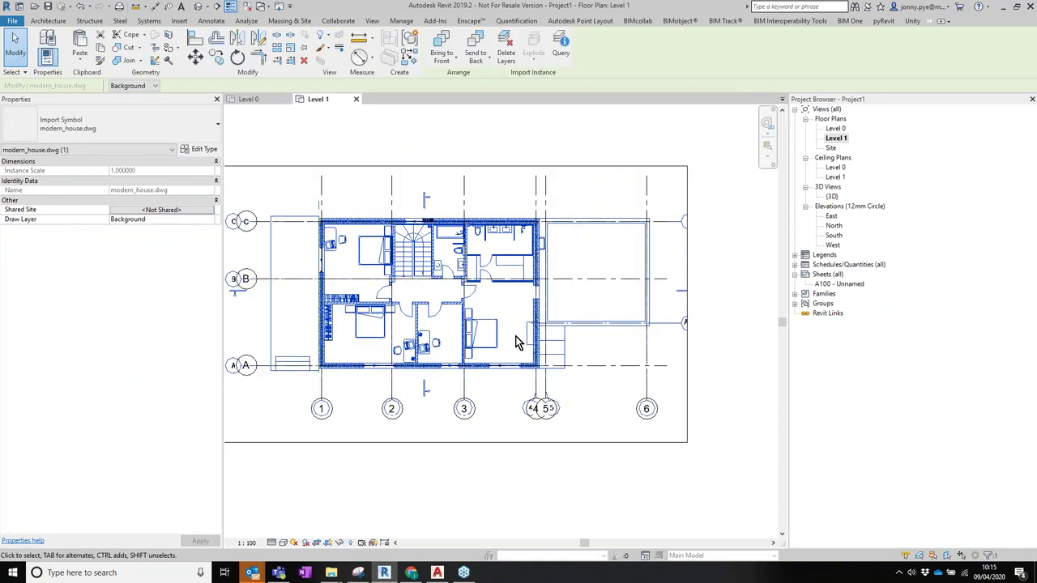
# Open the Level 0 floor plan and create a view template named "Plan" from its current view settings.
pyautogui.doubleClick(835, 128)
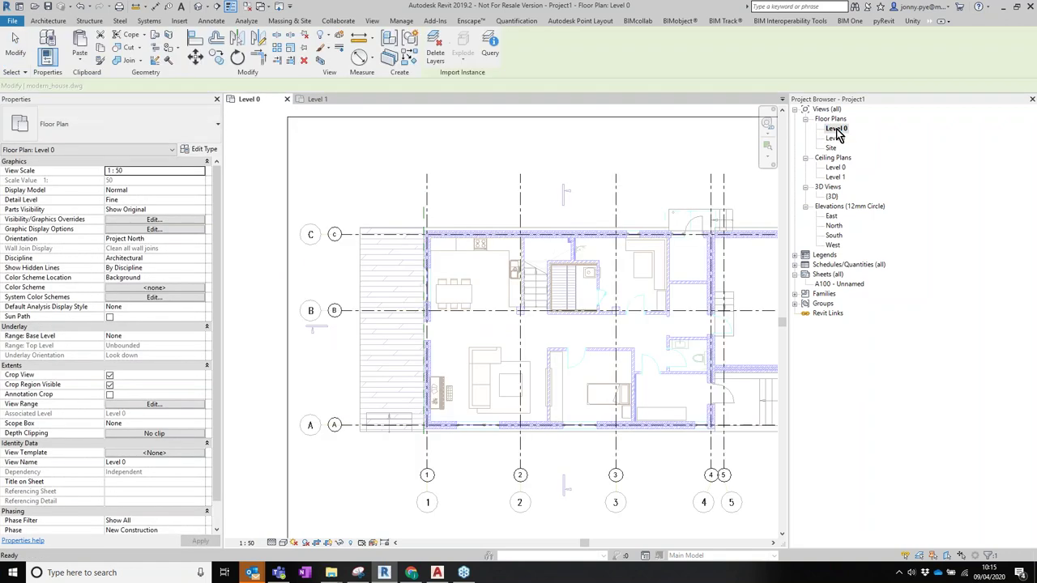
pyautogui.scroll(-3, 726, 438)
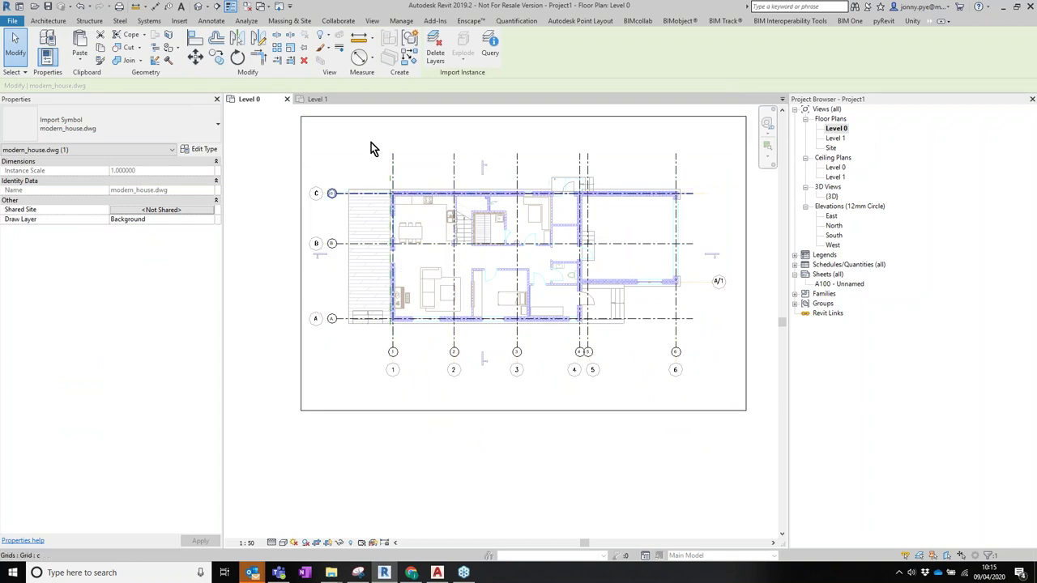
pyautogui.click(374, 21)
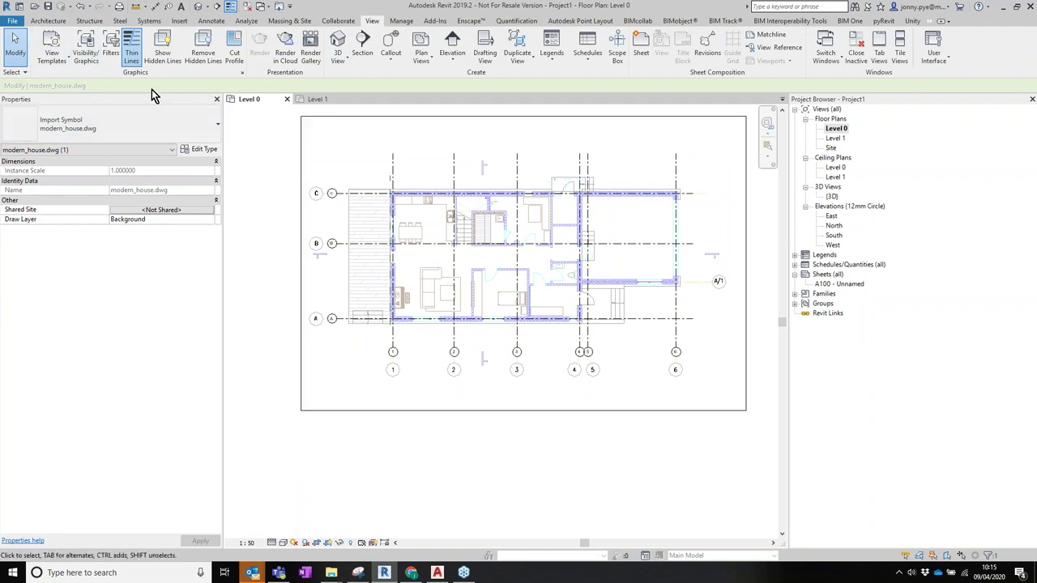
pyautogui.click(52, 59)
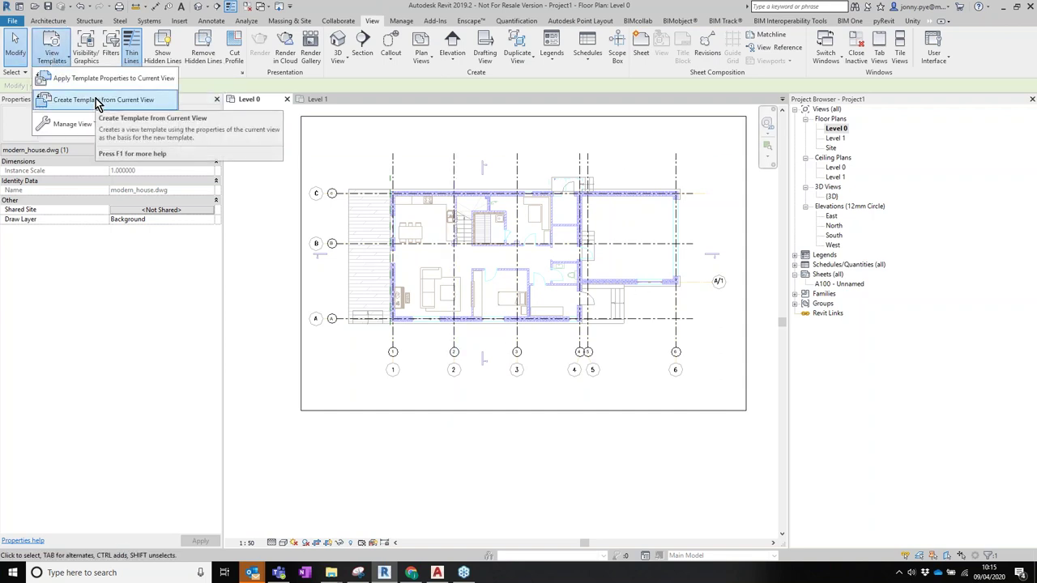
pyautogui.click(97, 103)
pyautogui.click(504, 277)
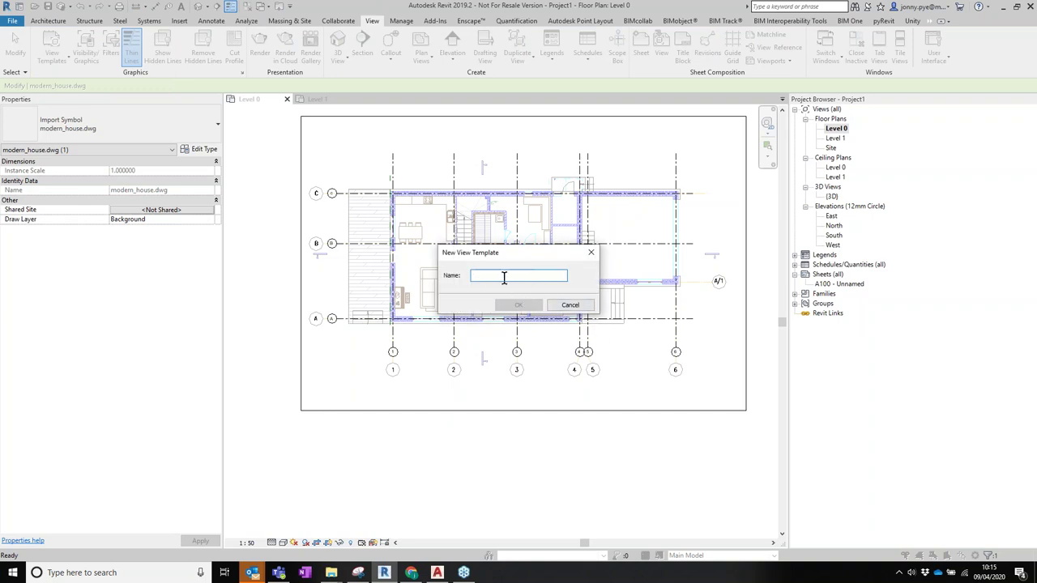
pyautogui.write('PLan')
pyautogui.click(526, 304)
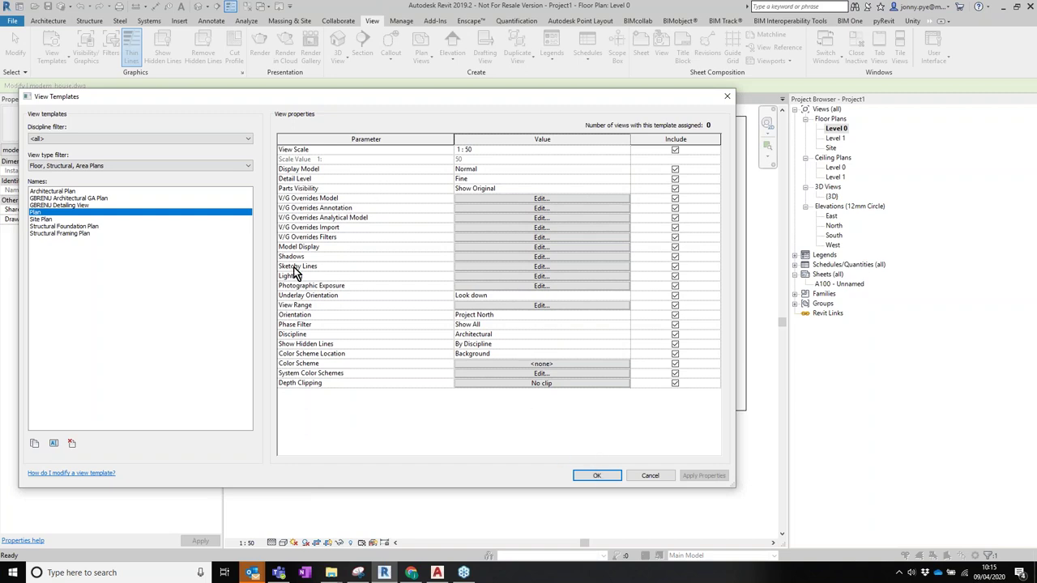
pyautogui.click(598, 476)
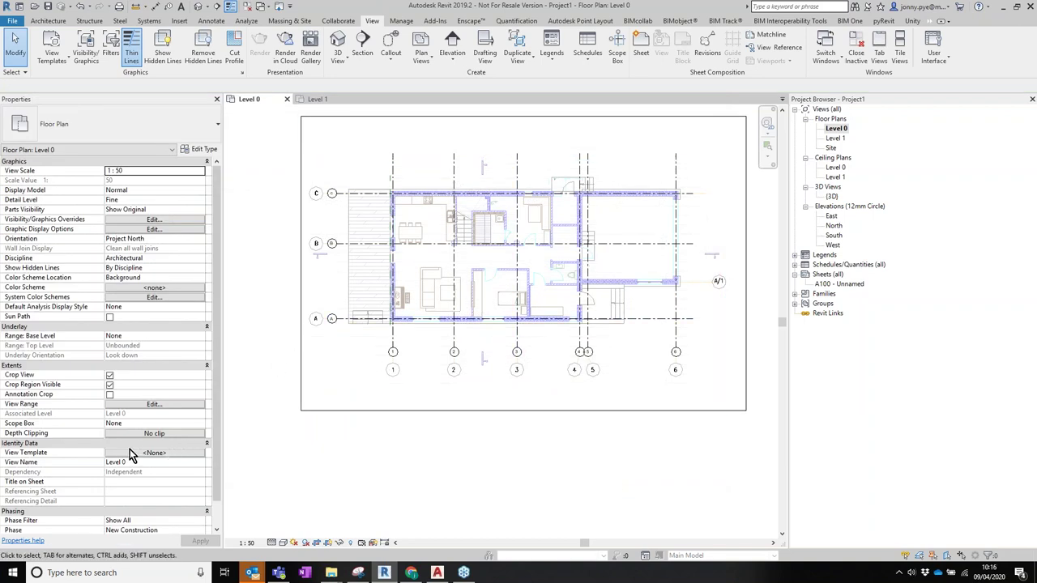
# Assign the Plan view template to the Level 0 floor plan.
pyautogui.click(243, 495)
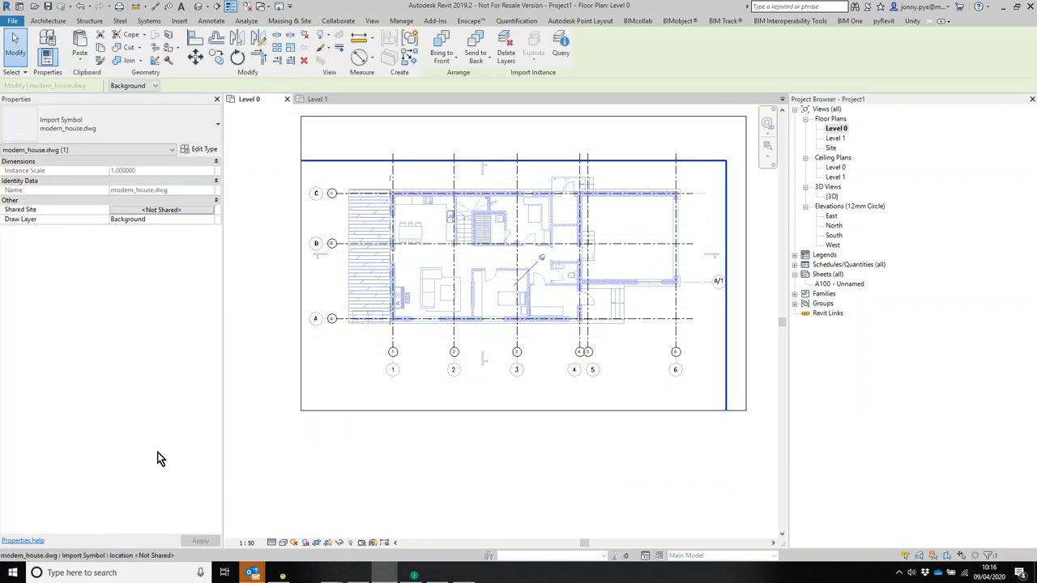
pyautogui.click(237, 312)
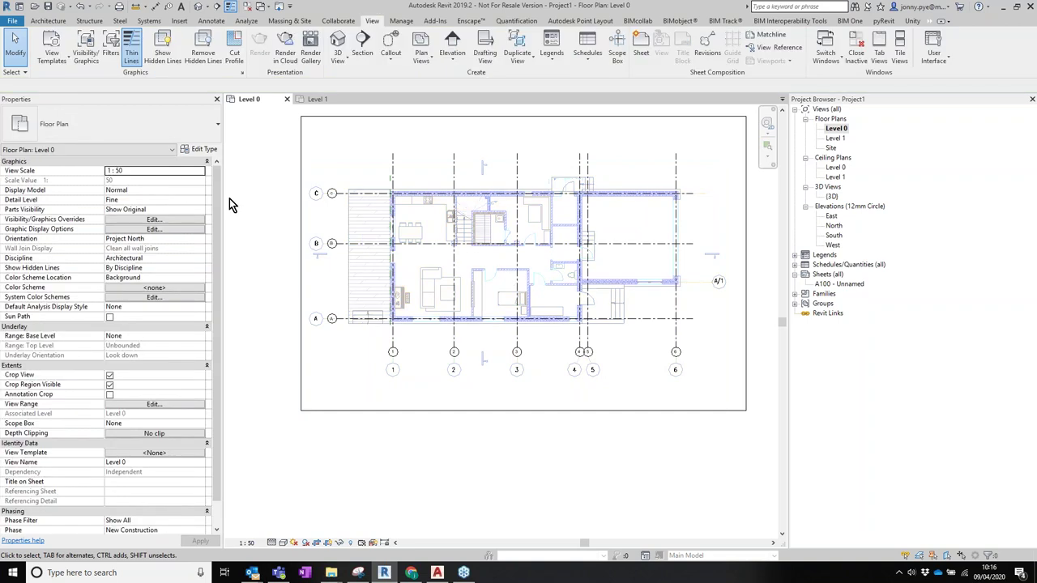
pyautogui.click(154, 453)
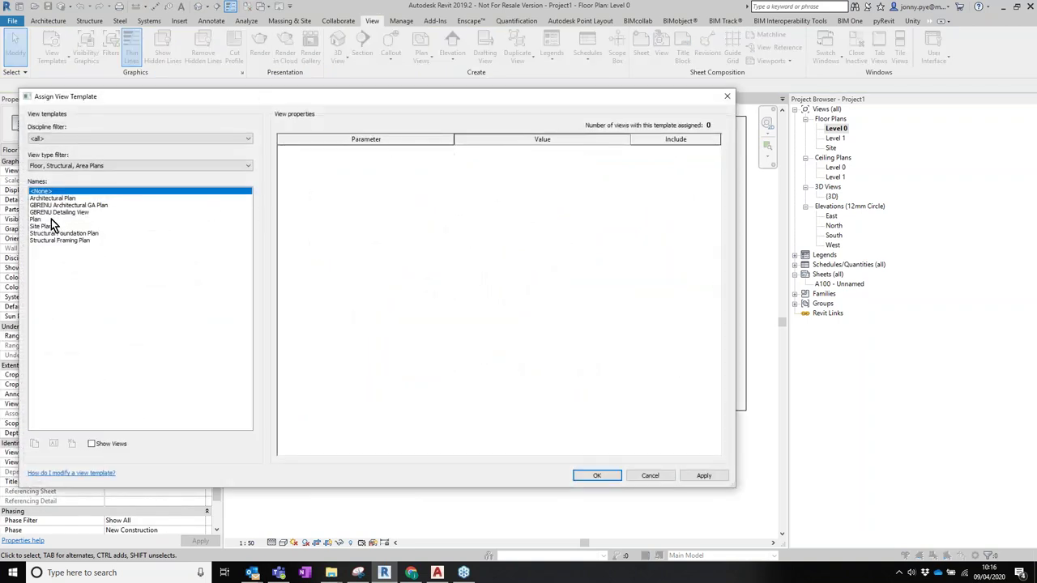
pyautogui.click(51, 219)
pyautogui.click(598, 476)
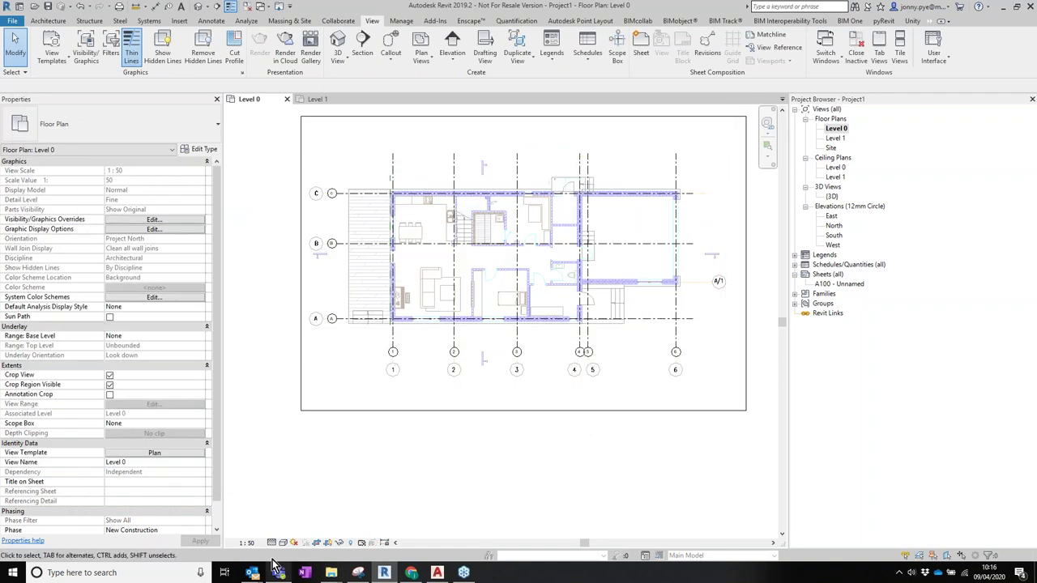
pyautogui.click(251, 544)
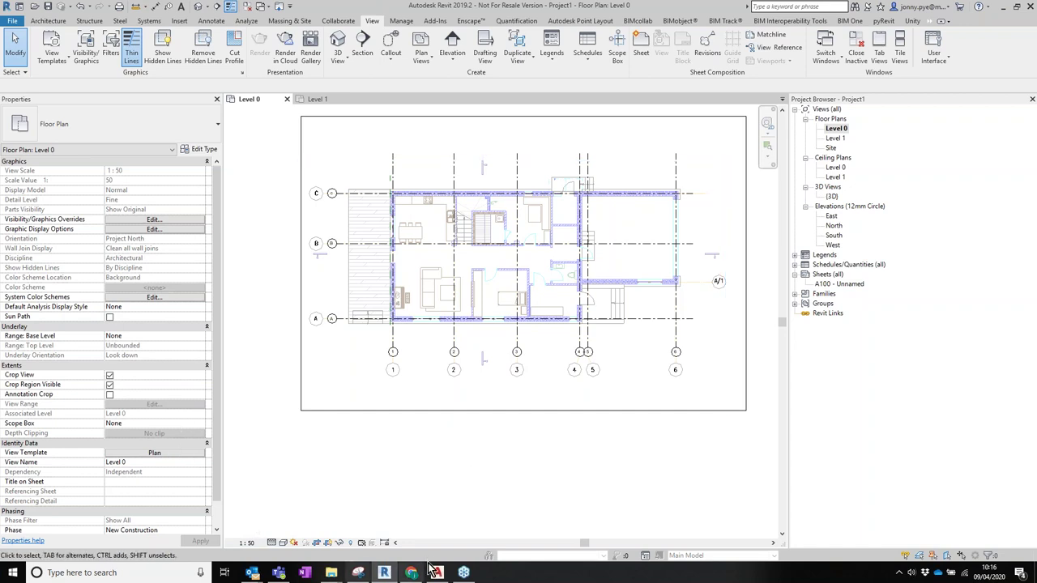
# Open the Level 1 floor plan and assign the Plan view template to it.
pyautogui.doubleClick(836, 138)
pyautogui.click(141, 455)
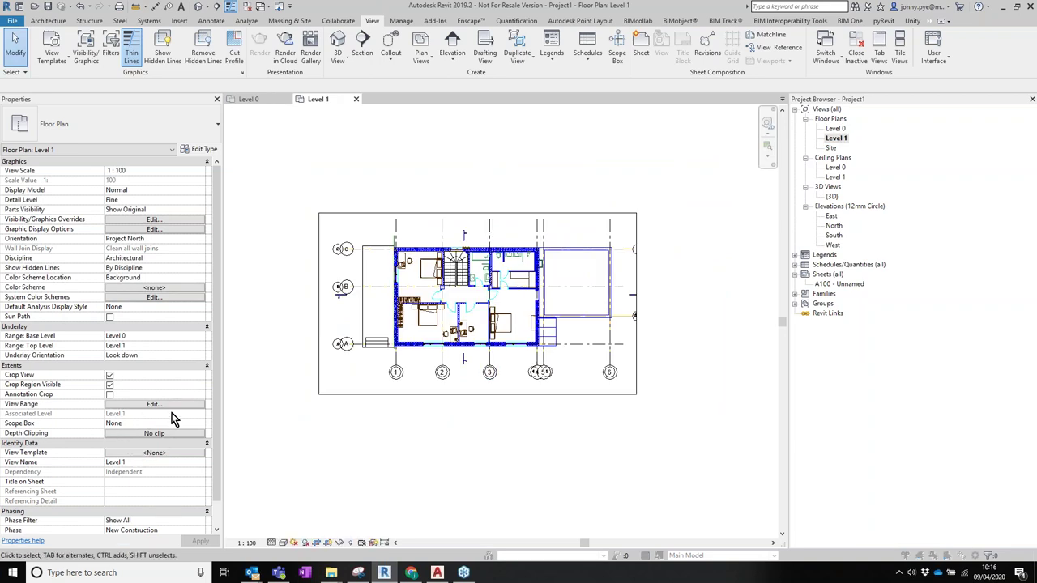
pyautogui.click(43, 219)
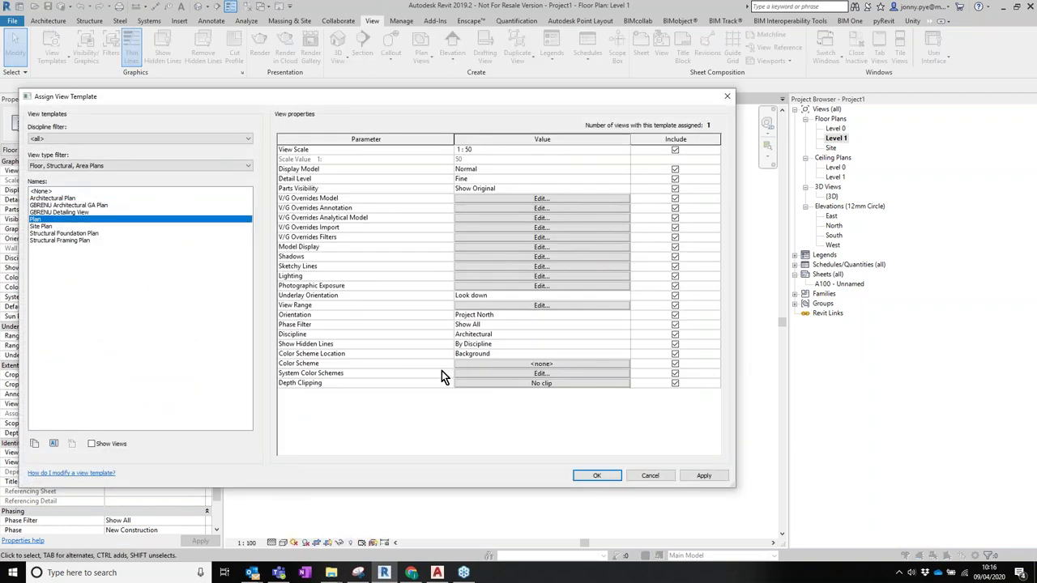
pyautogui.click(583, 480)
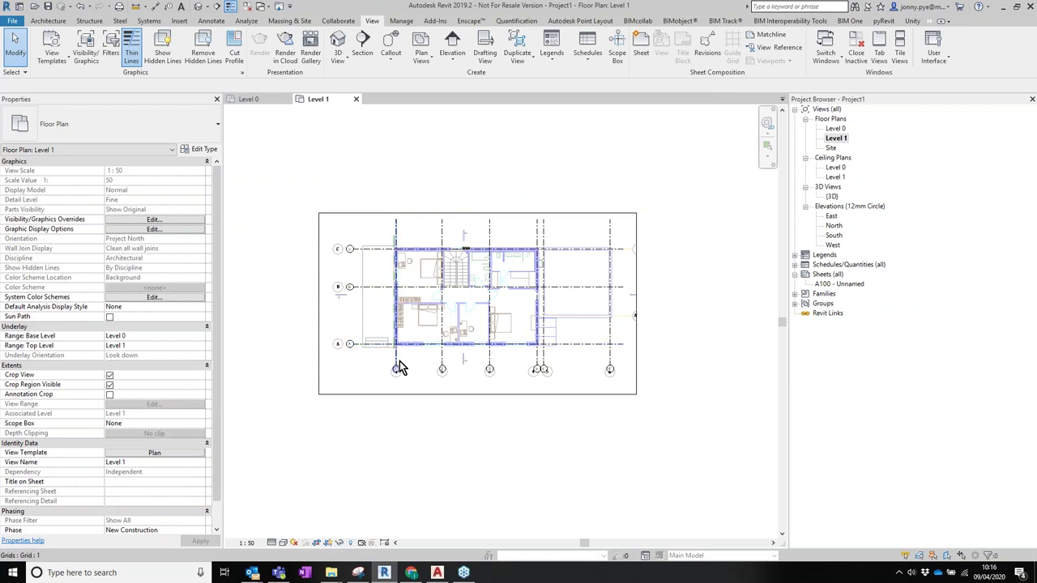
# Set the Plan view template's view scale to 1:100, apply it, and check the change on the Level 0 plan.
pyautogui.scroll(2, 430, 220)
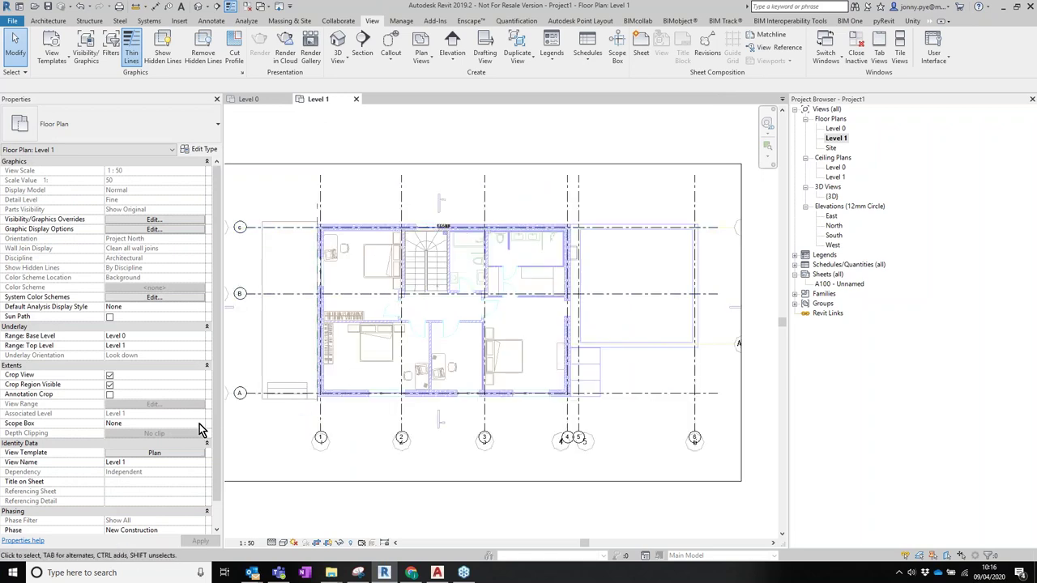
pyautogui.click(163, 454)
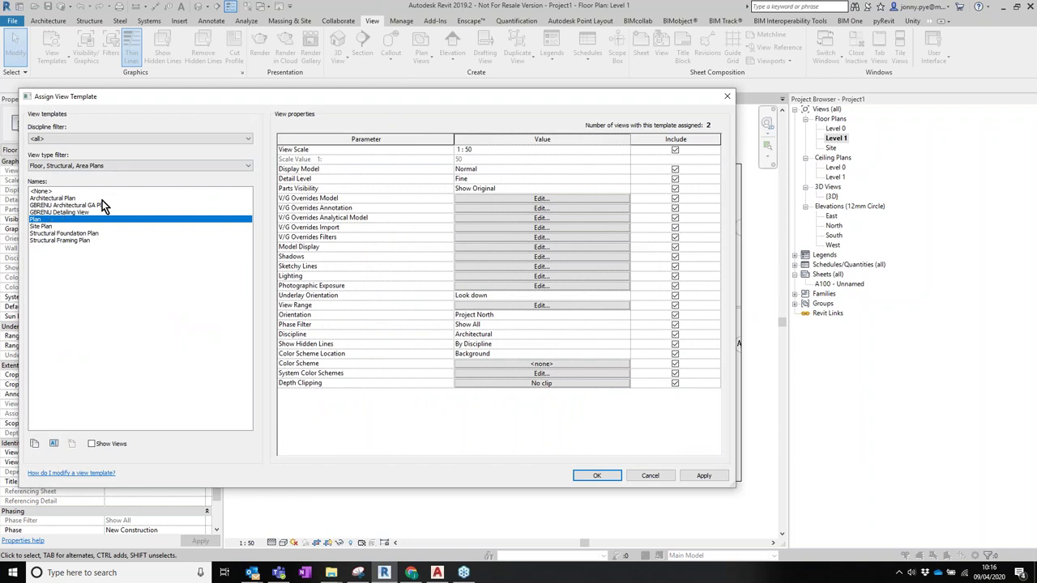
pyautogui.click(505, 154)
pyautogui.click(627, 152)
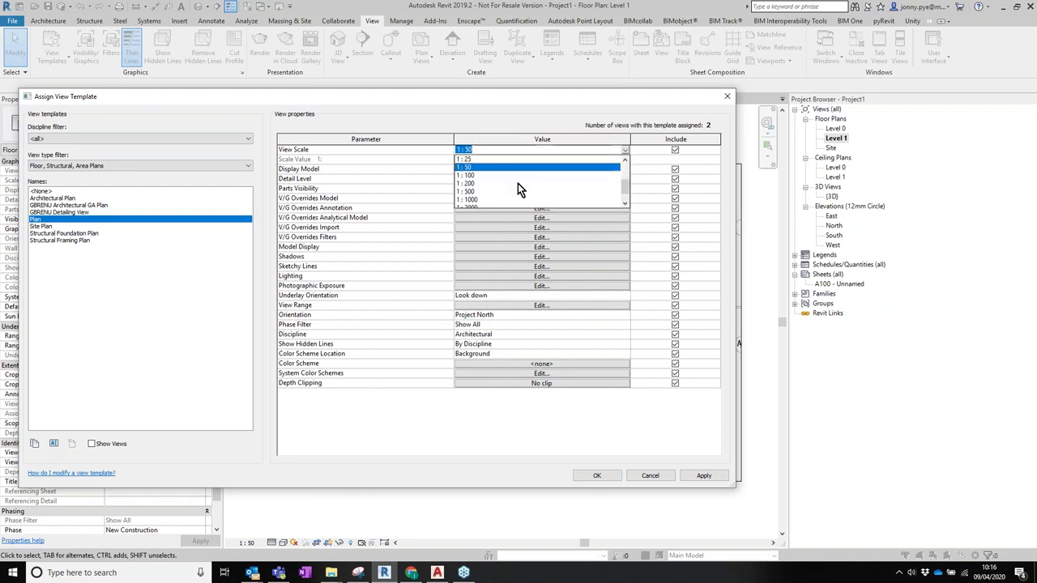
pyautogui.click(462, 170)
pyautogui.click(690, 478)
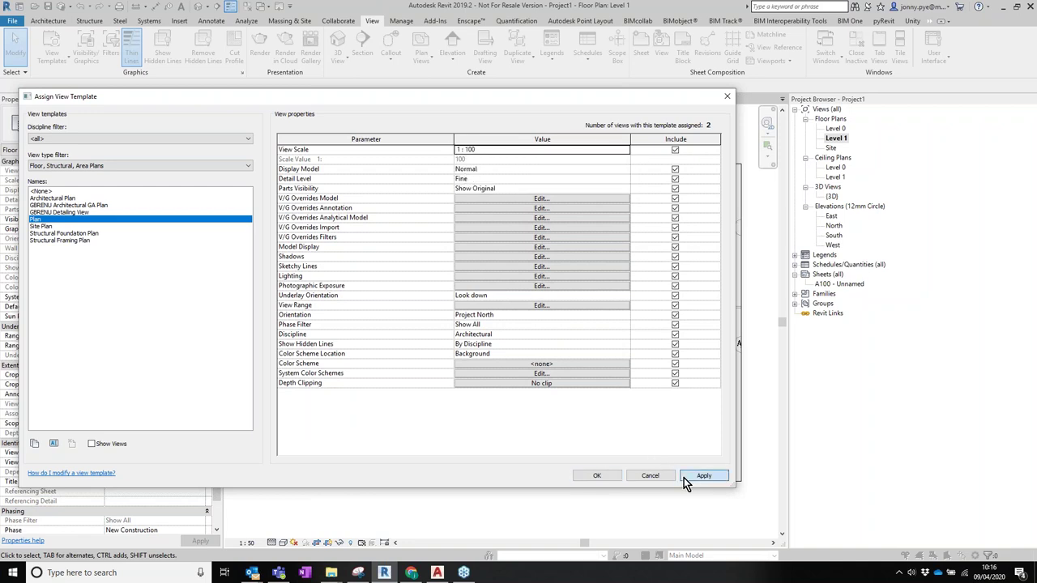
pyautogui.click(598, 476)
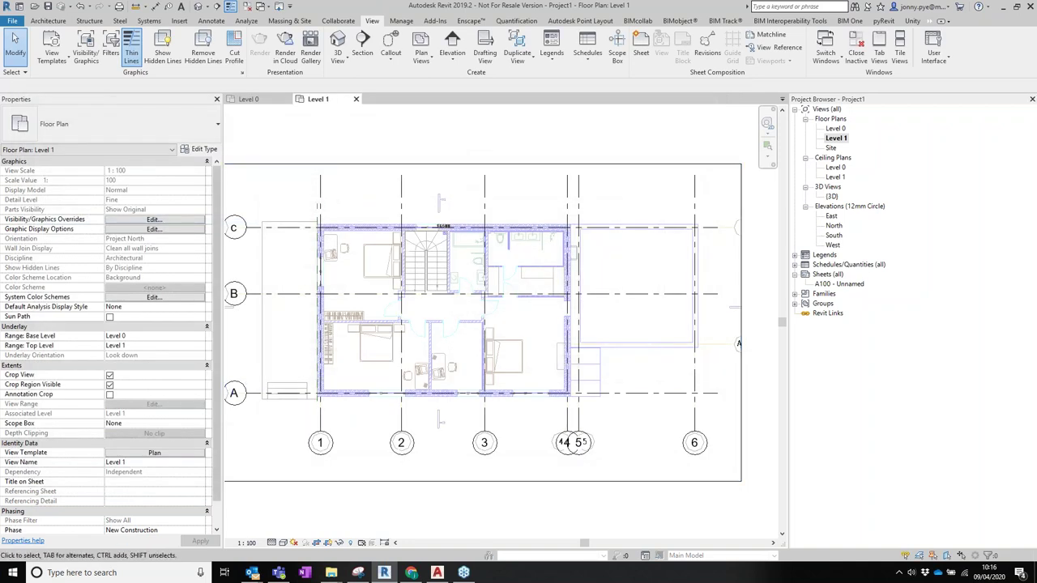
pyautogui.click(836, 128)
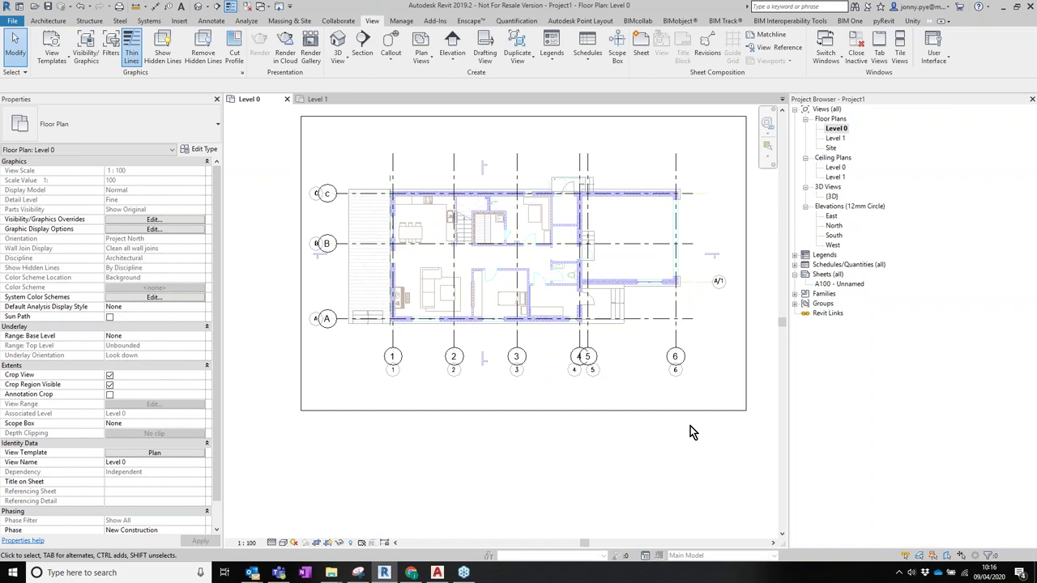
# Open the East and North elevations and examine how the grids and levels appear in the North view.
pyautogui.doubleClick(832, 216)
pyautogui.doubleClick(834, 226)
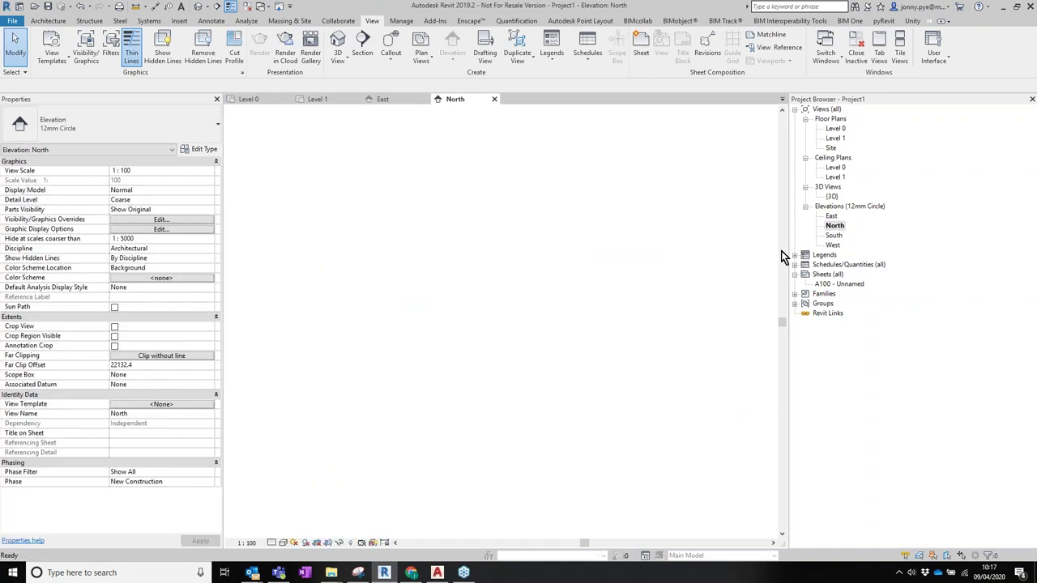
pyautogui.moveTo(533, 315); pyautogui.dragTo(570, 342, button='middle')
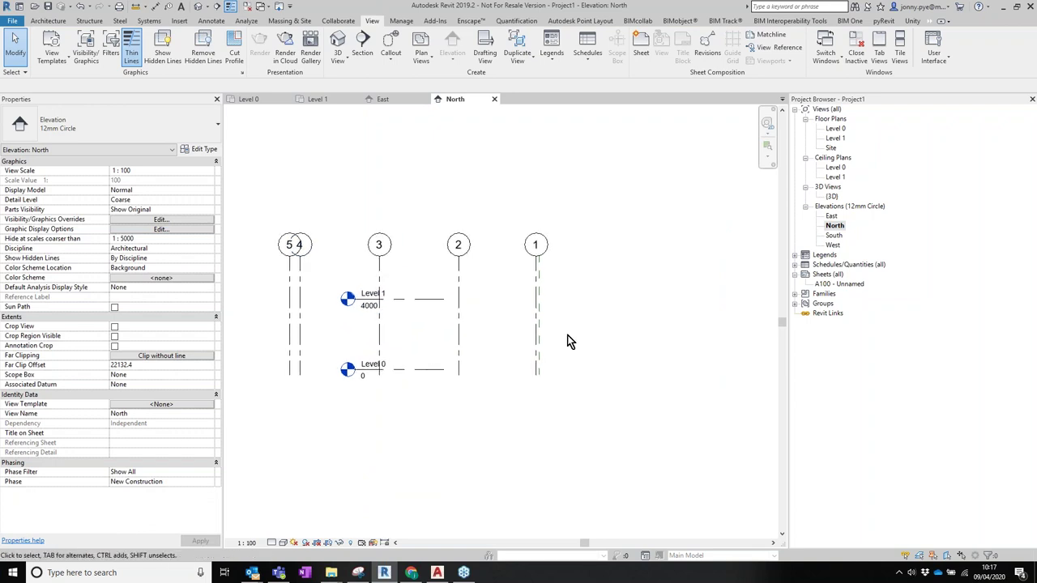
pyautogui.press('z')
pyautogui.press('f')
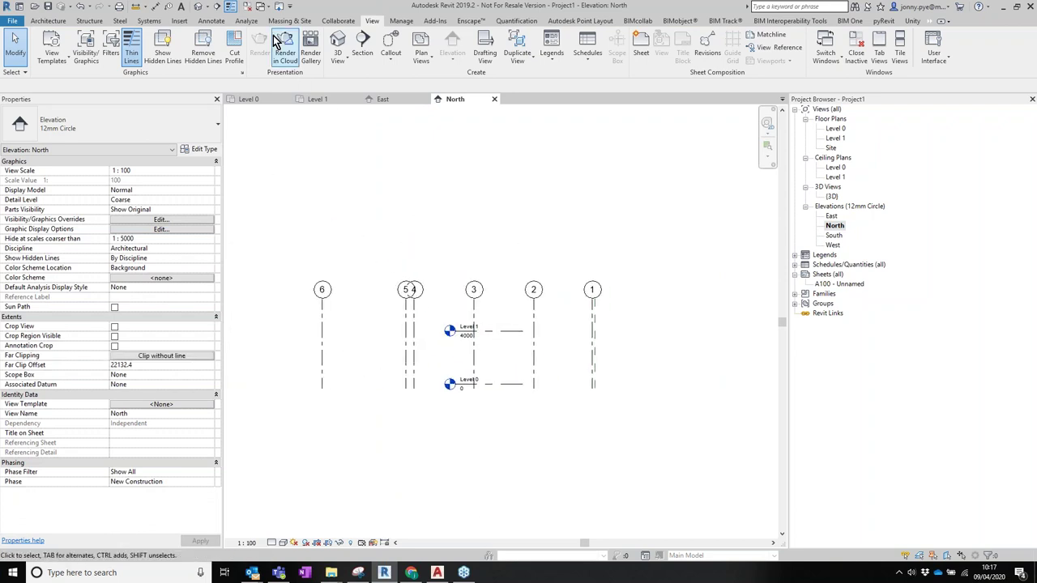
# Close all inactive views, save the project as Project1.rvt, and return to the home screen.
pyautogui.click(246, 7)
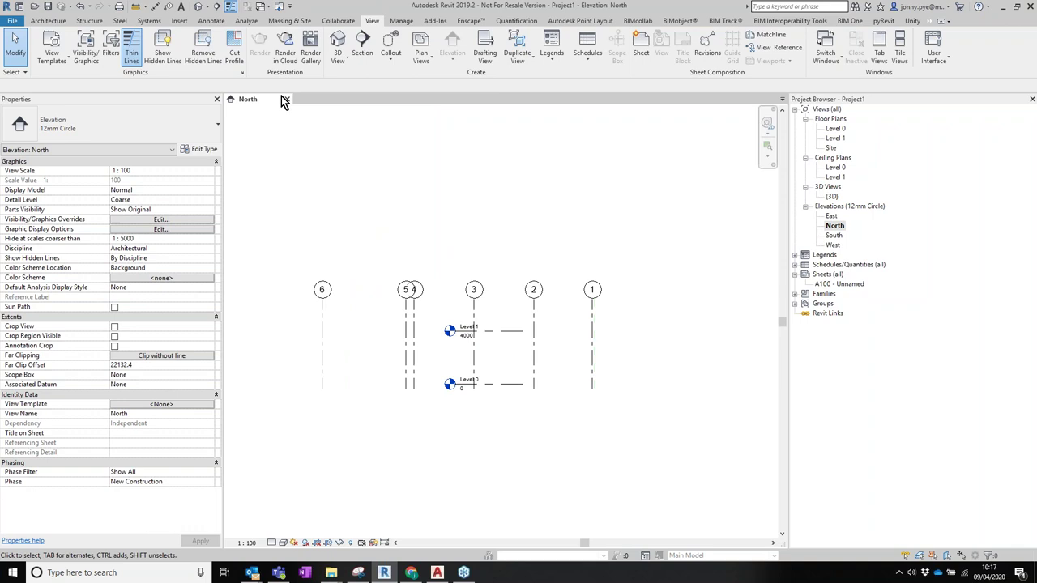
pyautogui.click(48, 7)
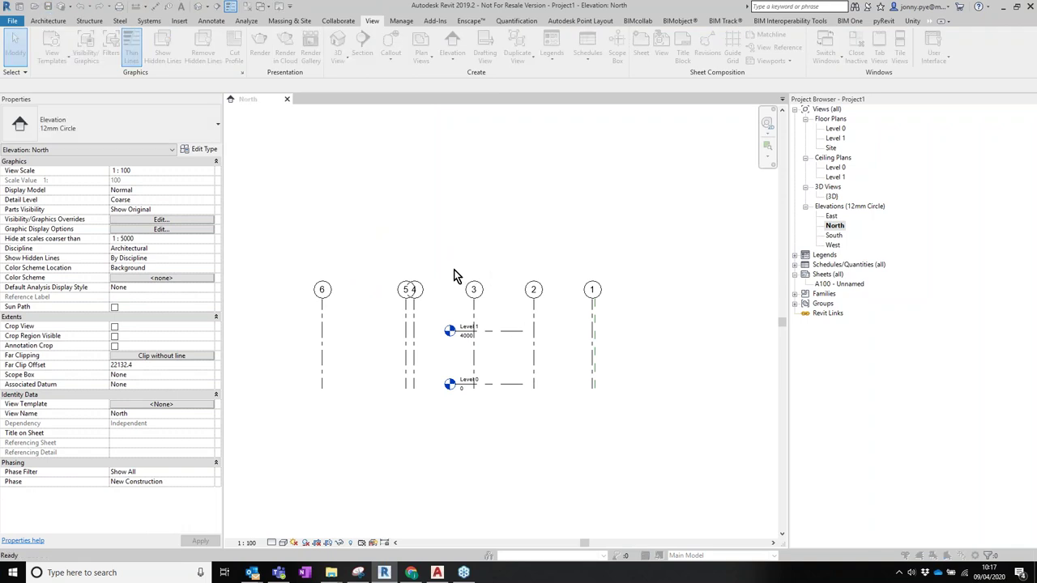
pyautogui.click(723, 416)
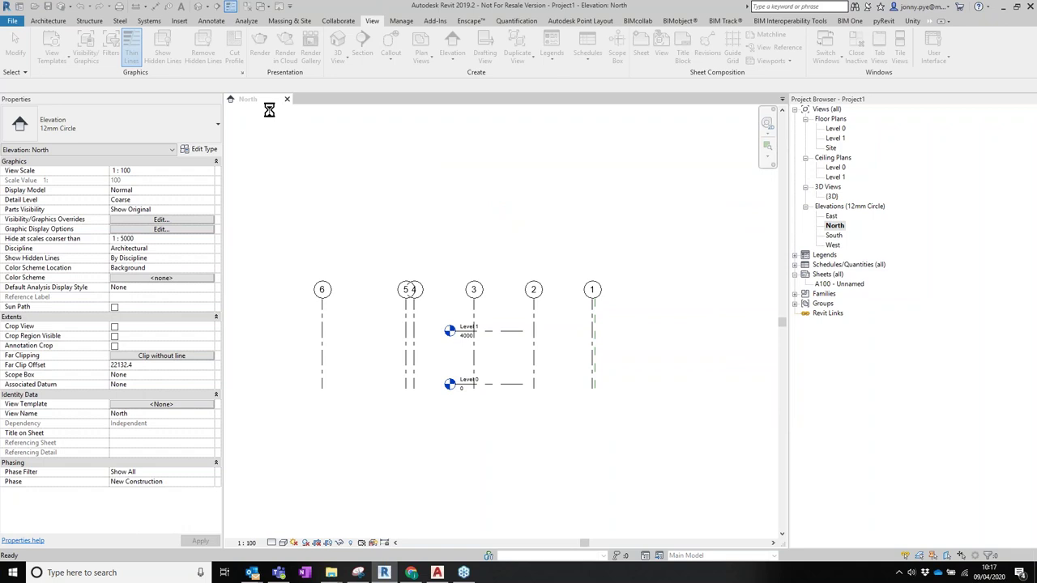
pyautogui.hotkey('ctrl', 'd')
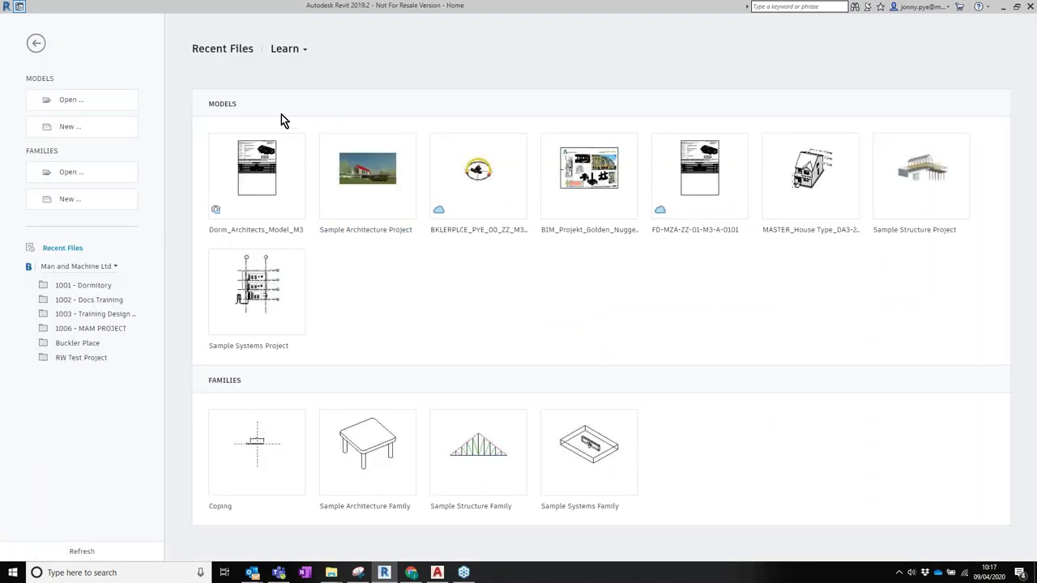
# Open the ModernHouse.rvt project from the Mid-Modelled folder and look over its First Floor plan.
pyautogui.click(72, 100)
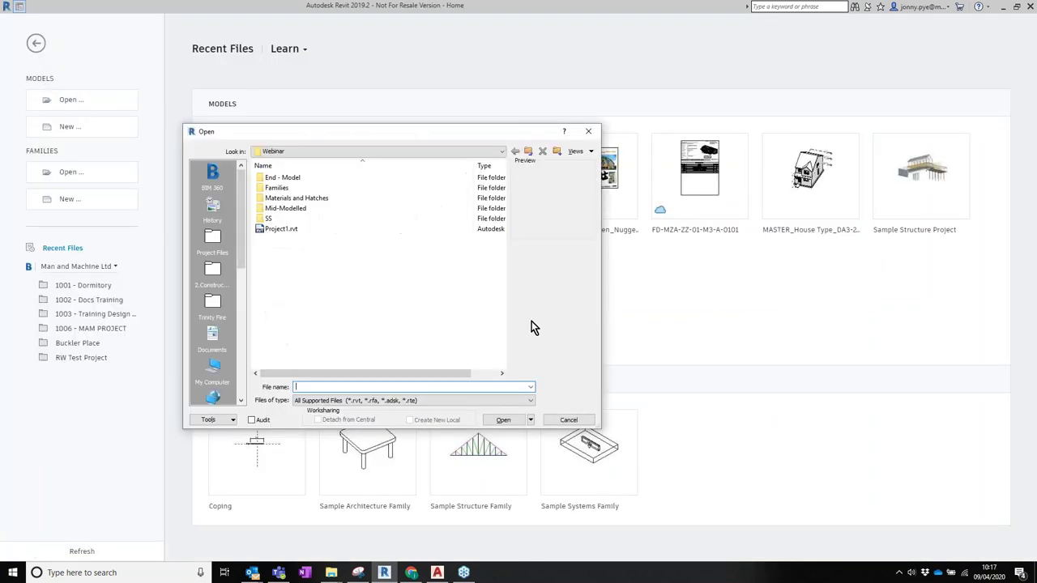
pyautogui.doubleClick(296, 209)
pyautogui.click(301, 220)
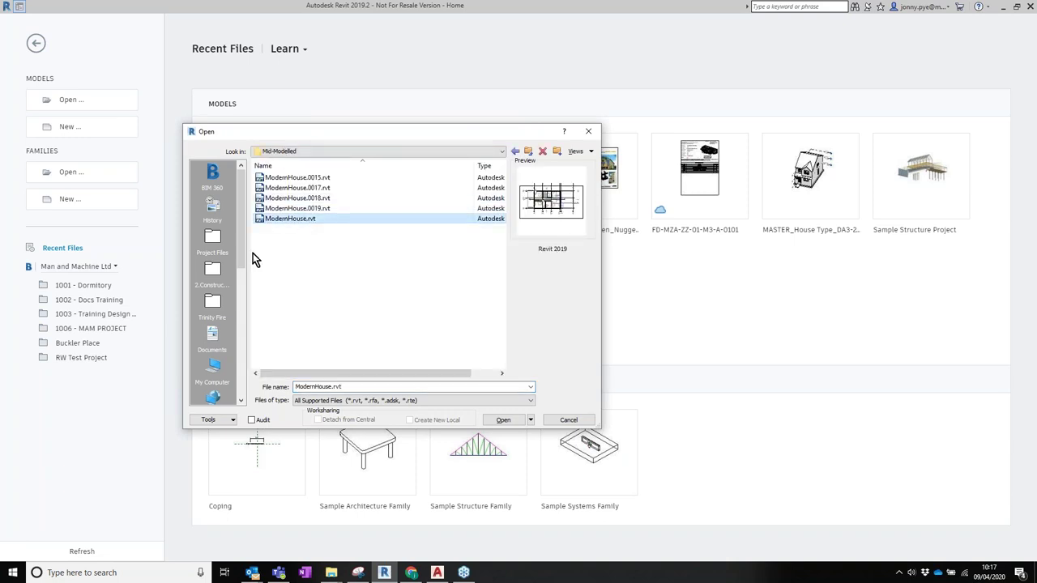
pyautogui.click(503, 421)
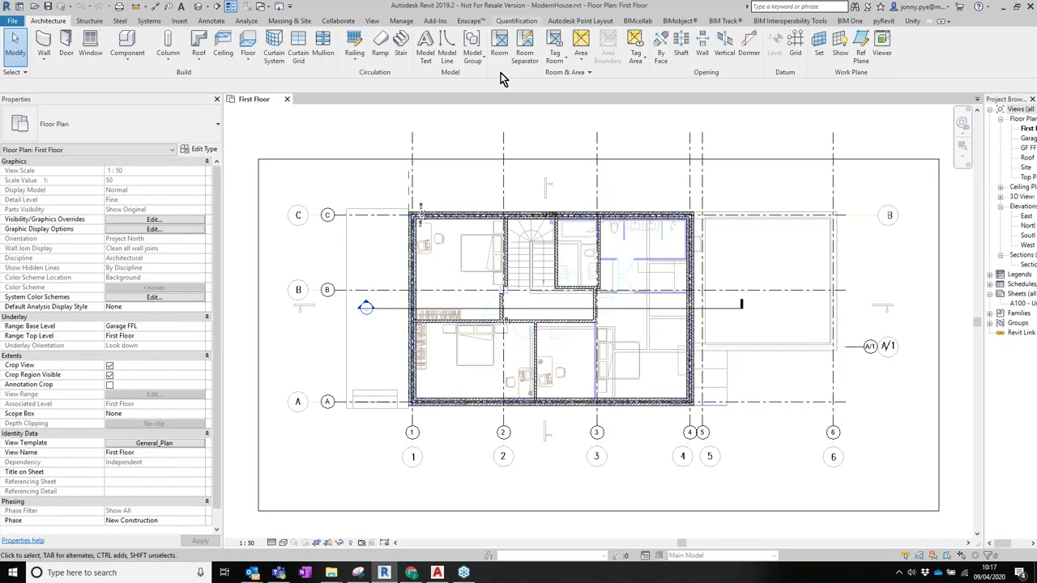
pyautogui.moveTo(960, 176); pyautogui.dragTo(826, 156, button='middle')
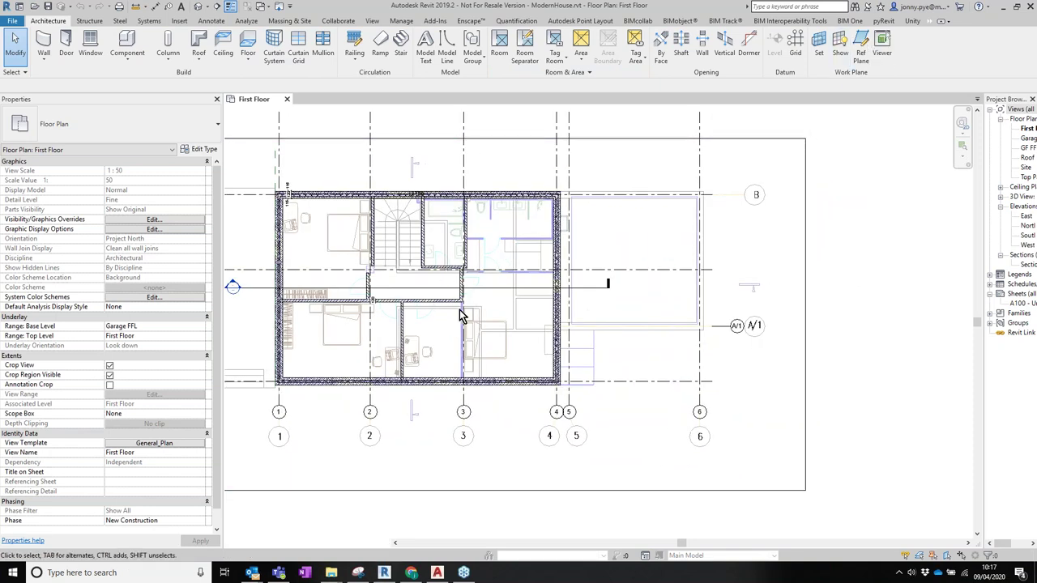
pyautogui.moveTo(371, 299); pyautogui.dragTo(415, 341, button='middle')
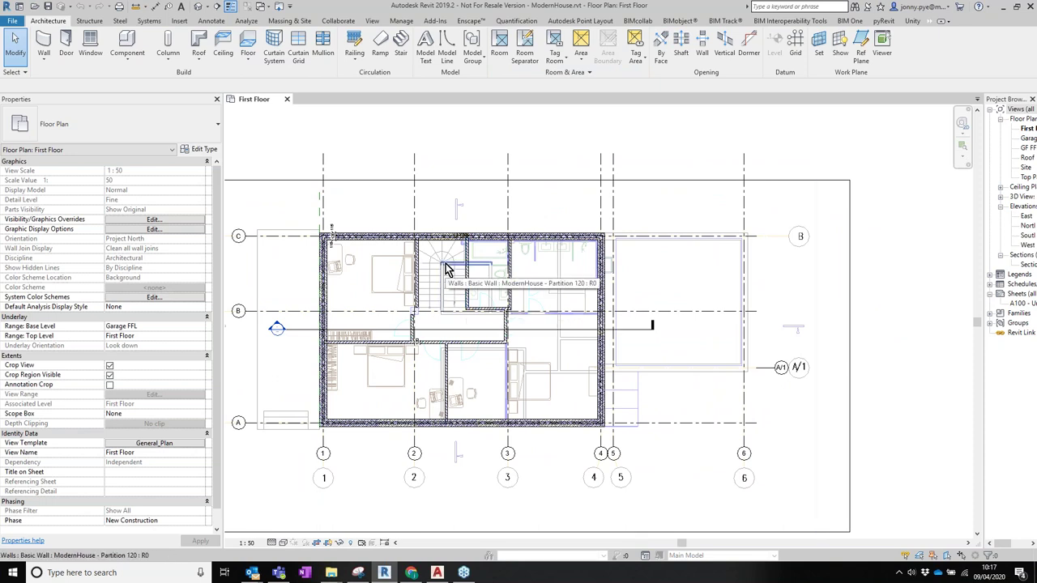
# Widen the project browser and open the Garage FFL plan, the GF FFL plan and the East elevation for review.
pyautogui.scroll(-1, 448, 288)
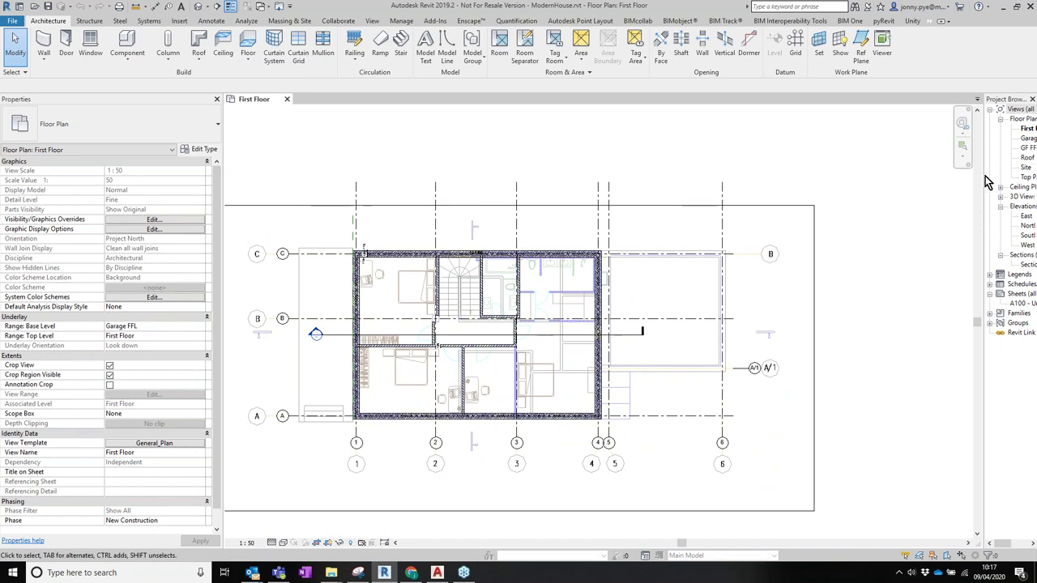
pyautogui.moveTo(984, 183); pyautogui.dragTo(843, 181)
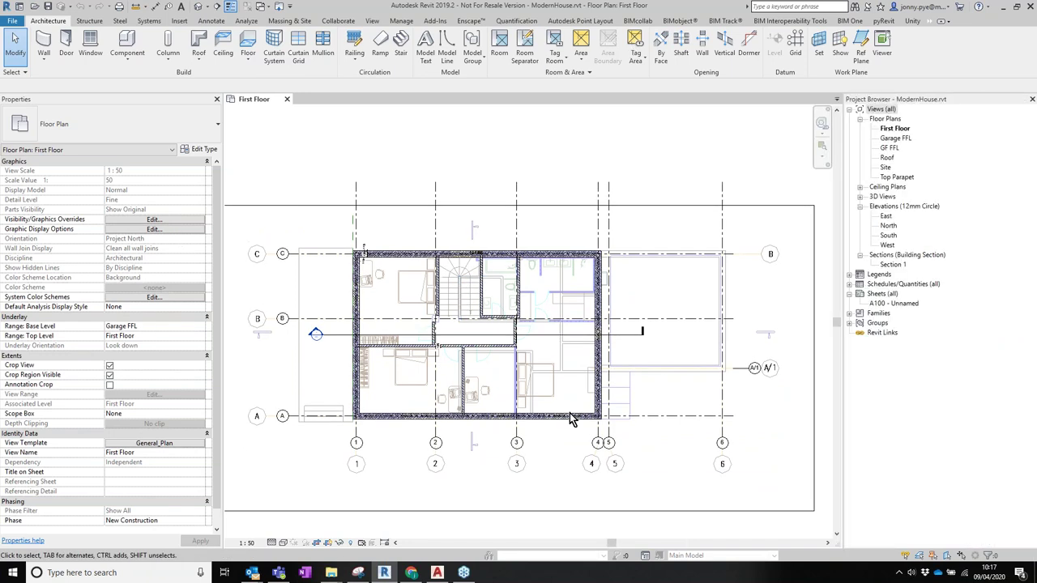
pyautogui.click(893, 139)
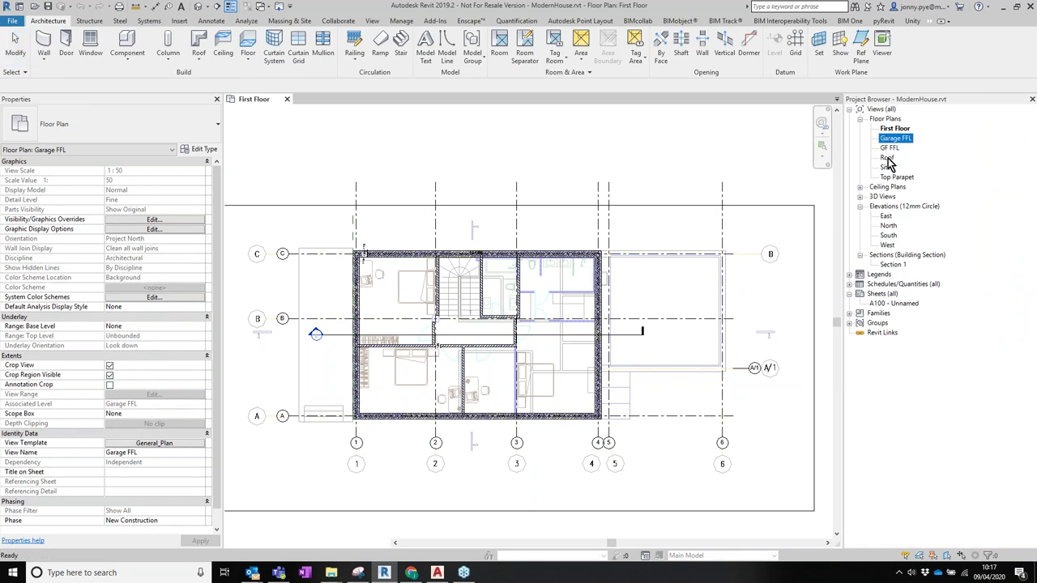
pyautogui.doubleClick(890, 149)
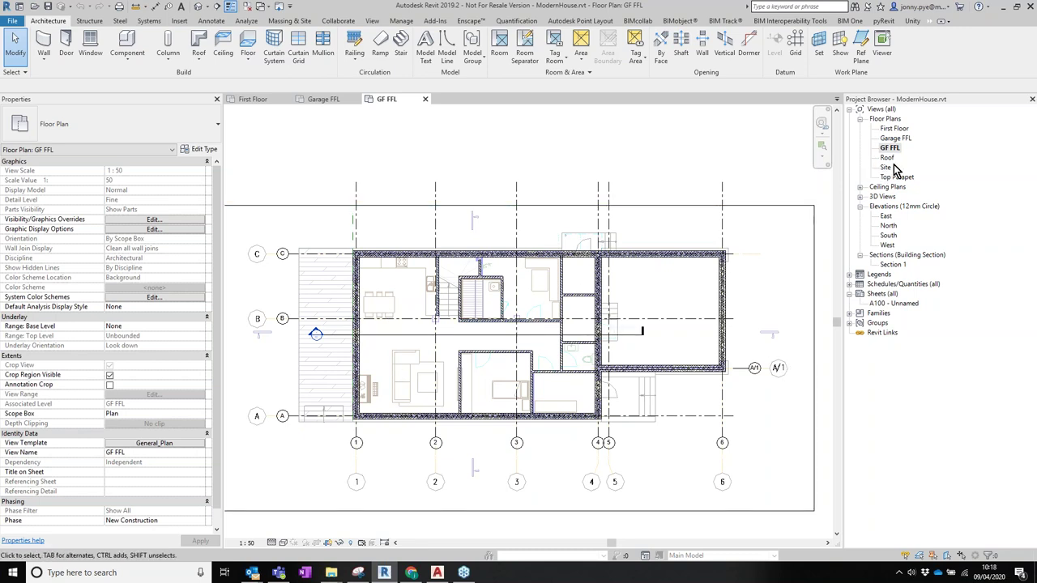
pyautogui.doubleClick(891, 208)
pyautogui.doubleClick(889, 207)
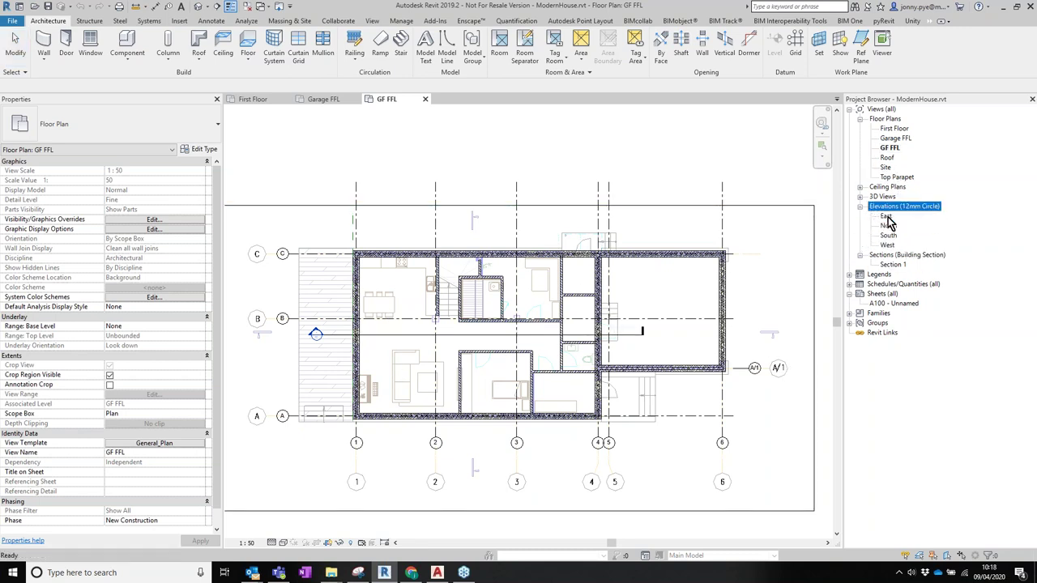
pyautogui.doubleClick(885, 215)
pyautogui.scroll(2, 457, 397)
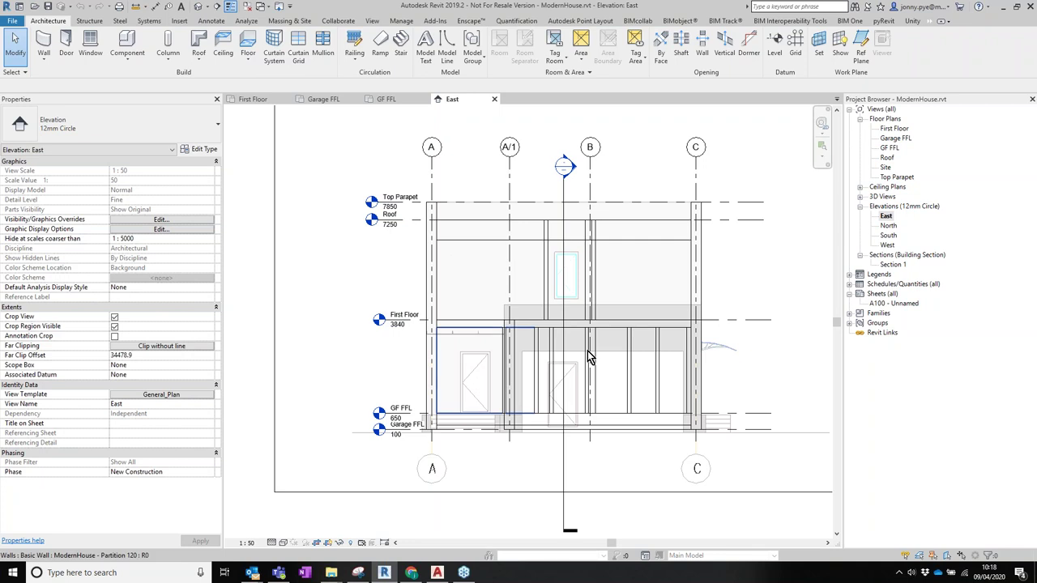
# Open Section 1 and examine the floors, roof build-up, walls and garage against the underlying DWG section.
pyautogui.doubleClick(892, 265)
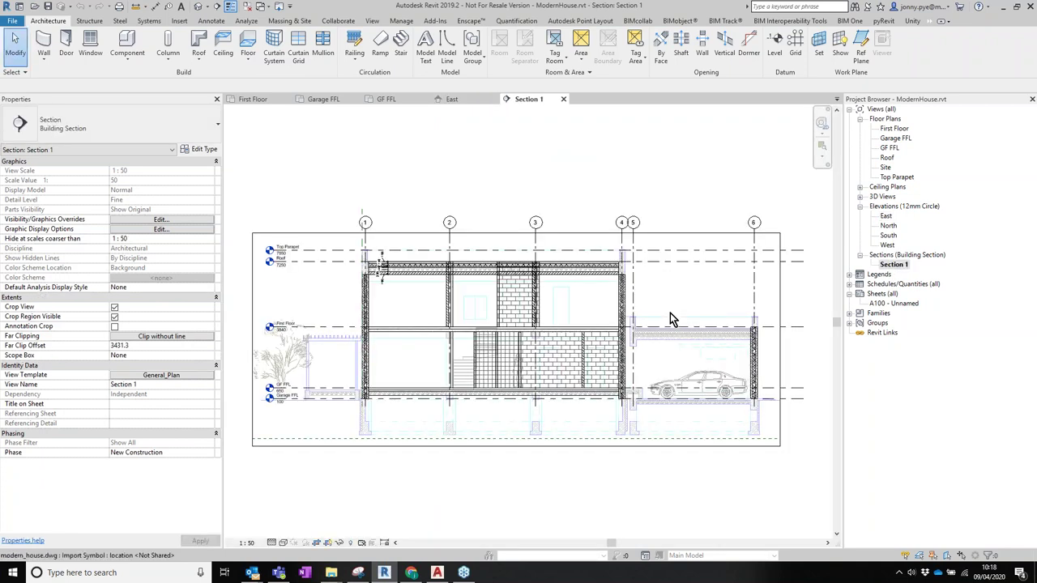
pyautogui.scroll(3, 454, 410)
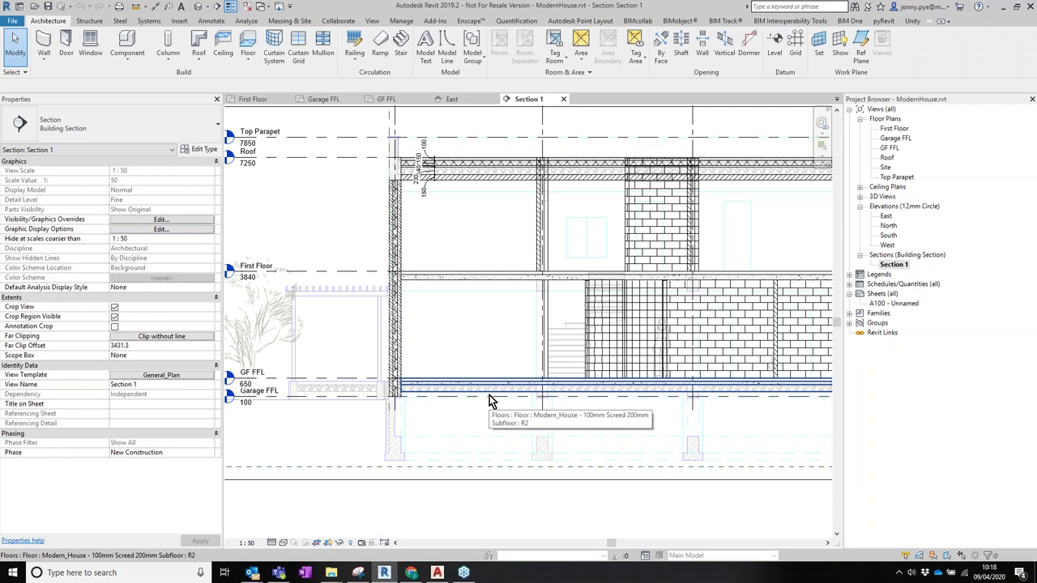
pyautogui.scroll(-3, 470, 357)
pyautogui.moveTo(466, 333); pyautogui.dragTo(442, 305, button='middle')
pyautogui.moveTo(786, 377); pyautogui.dragTo(685, 373, button='middle')
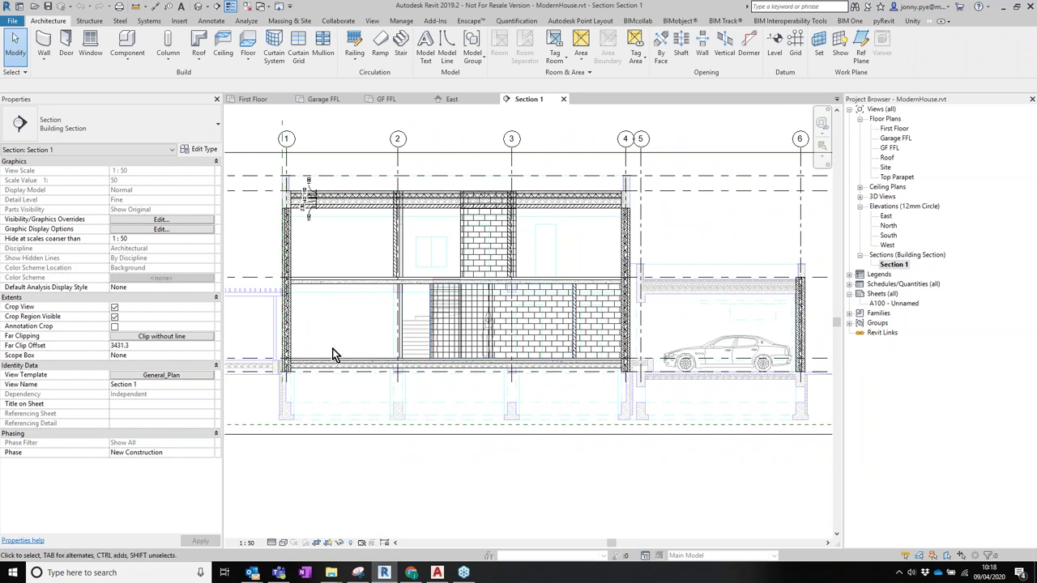
pyautogui.moveTo(332, 350); pyautogui.dragTo(385, 352, button='middle')
pyautogui.moveTo(705, 396)
pyautogui.mouseDown(button='middle')
pyautogui.moveTo(714, 399)
pyautogui.moveTo(609, 380)
pyautogui.mouseUp(button='middle')
pyautogui.scroll(3, 729, 395)
pyautogui.scroll(-5, 580, 332)
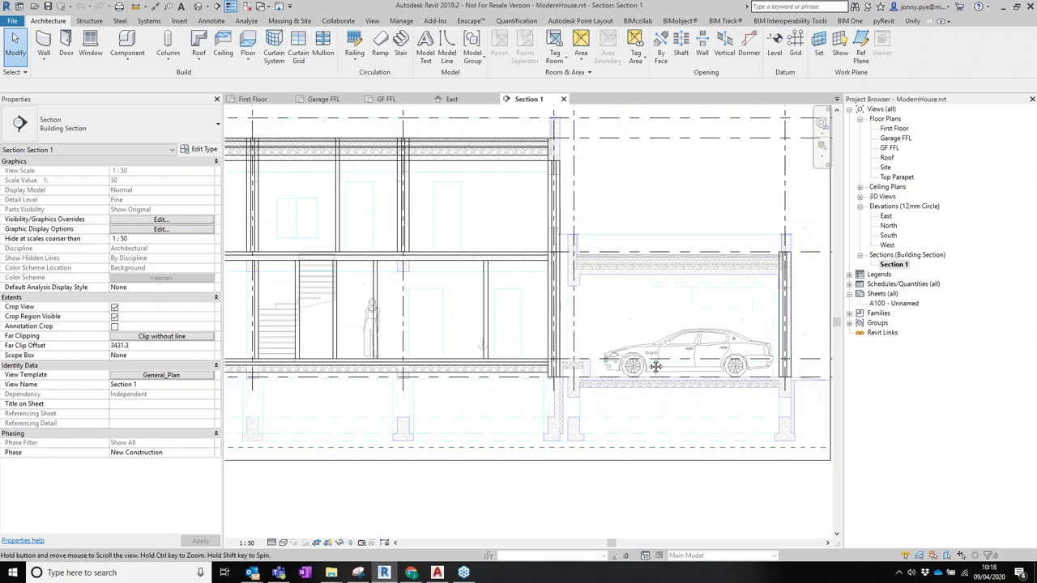
pyautogui.scroll(3, 532, 301)
pyautogui.keyDown('shift'); pyautogui.hscroll(-5, 586, 296); pyautogui.keyUp('shift')
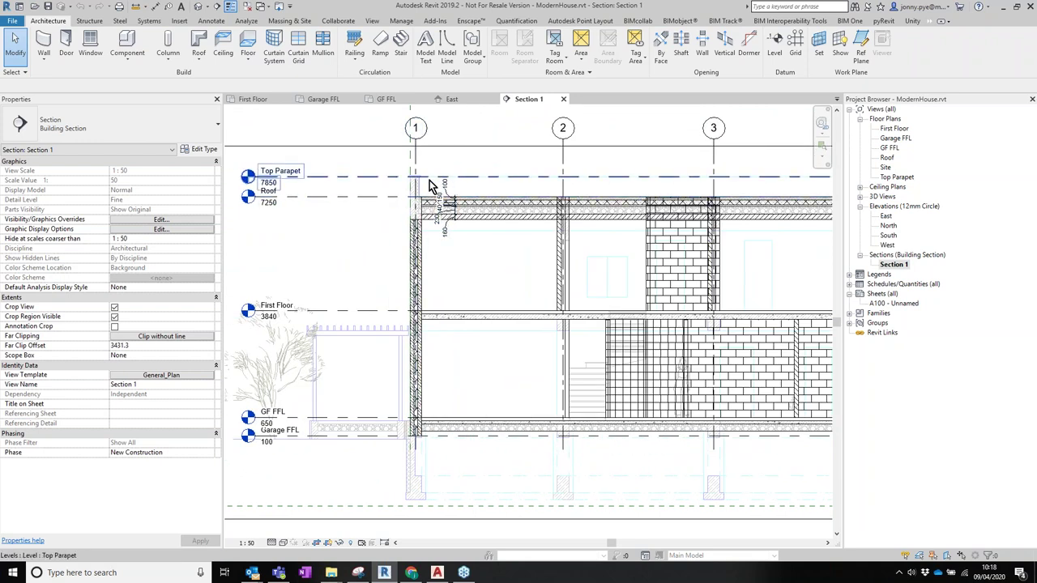
pyautogui.scroll(3, 433, 182)
pyautogui.scroll(-3, 440, 197)
pyautogui.scroll(-2, 619, 496)
pyautogui.moveTo(599, 336); pyautogui.dragTo(594, 329, button='middle')
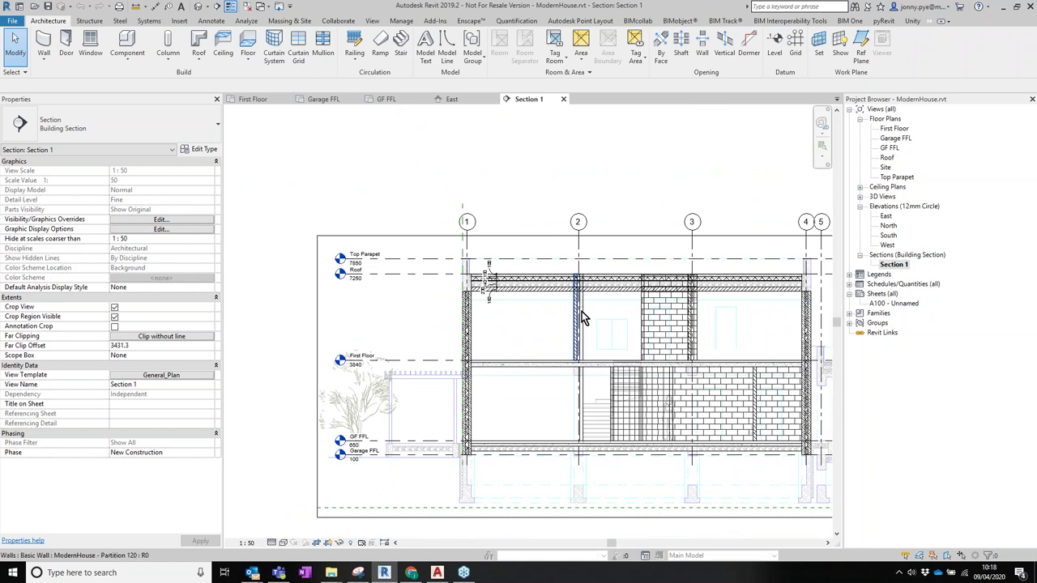
pyautogui.moveTo(591, 451); pyautogui.dragTo(508, 396, button='middle')
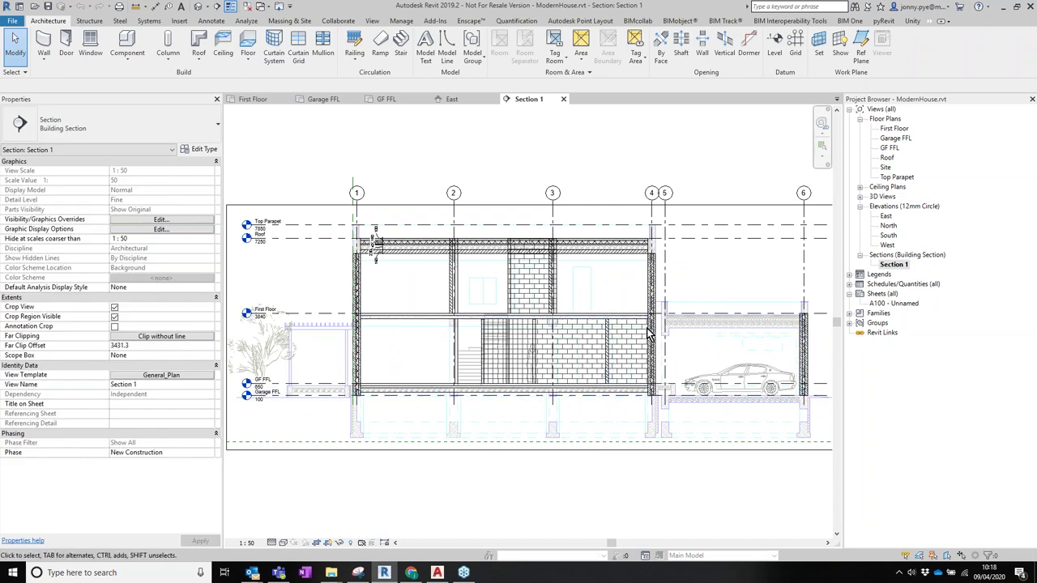
# On the First Floor plan, delete the partition beside the stair, the partition between the two bedrooms and the exterior wall on grid 1.
pyautogui.doubleClick(894, 130)
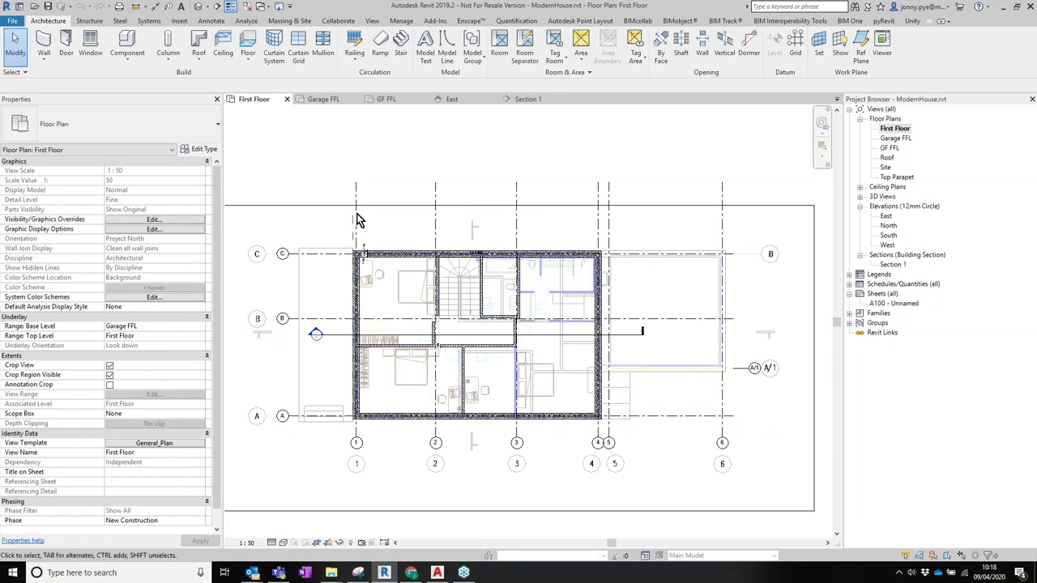
pyautogui.scroll(1, 721, 321)
pyautogui.moveTo(427, 383); pyautogui.dragTo(462, 354, button='middle')
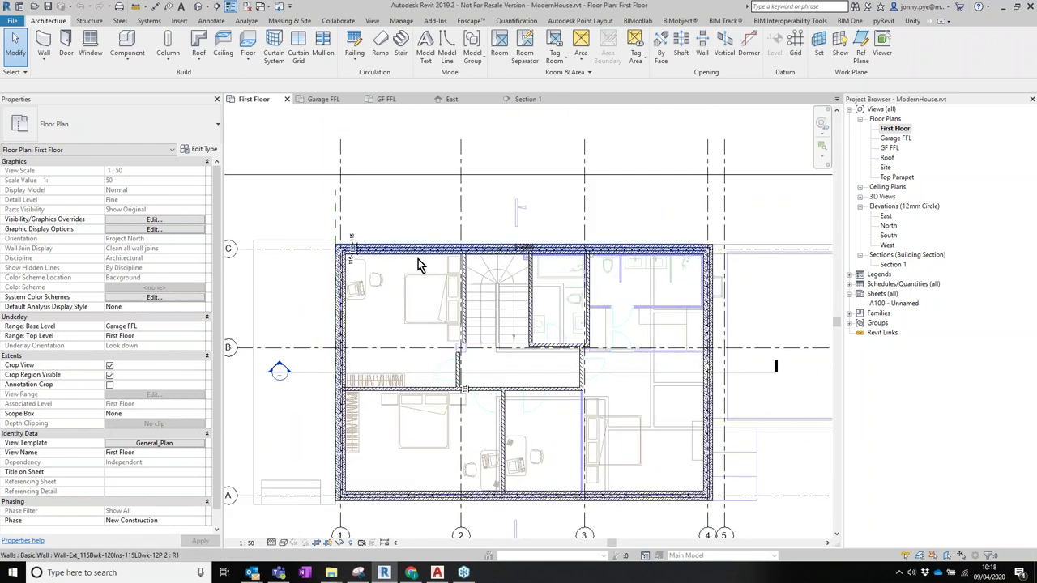
pyautogui.scroll(2, 417, 263)
pyautogui.moveTo(416, 275); pyautogui.dragTo(391, 363, button='middle')
pyautogui.scroll(2, 517, 342)
pyautogui.moveTo(517, 342); pyautogui.dragTo(456, 227, button='middle')
pyautogui.scroll(1, 456, 227)
pyautogui.click(459, 230)
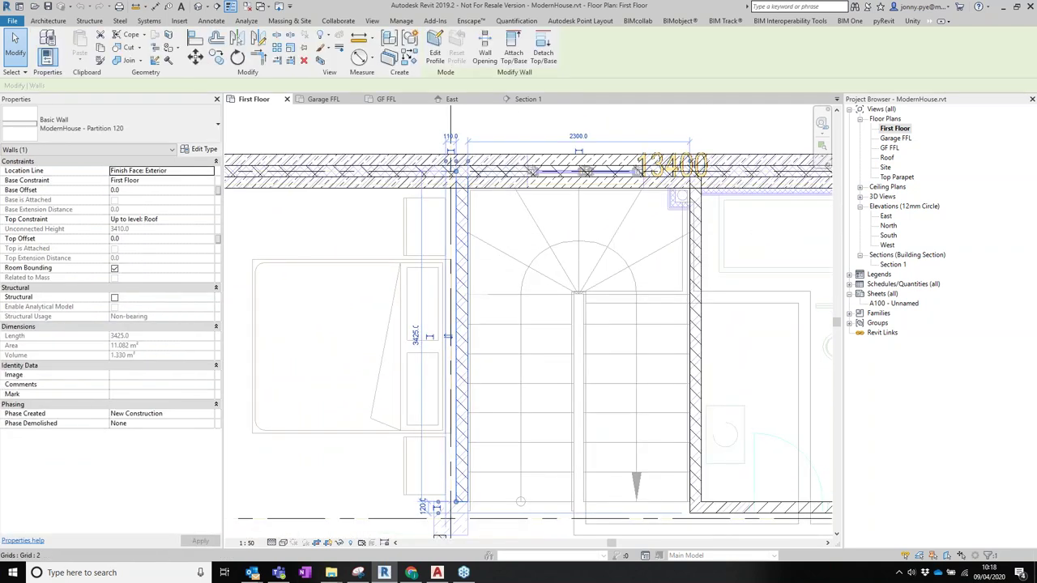
pyautogui.press('Escape')
pyautogui.scroll(-2, 541, 467)
pyautogui.moveTo(455, 493); pyautogui.dragTo(483, 405, button='middle')
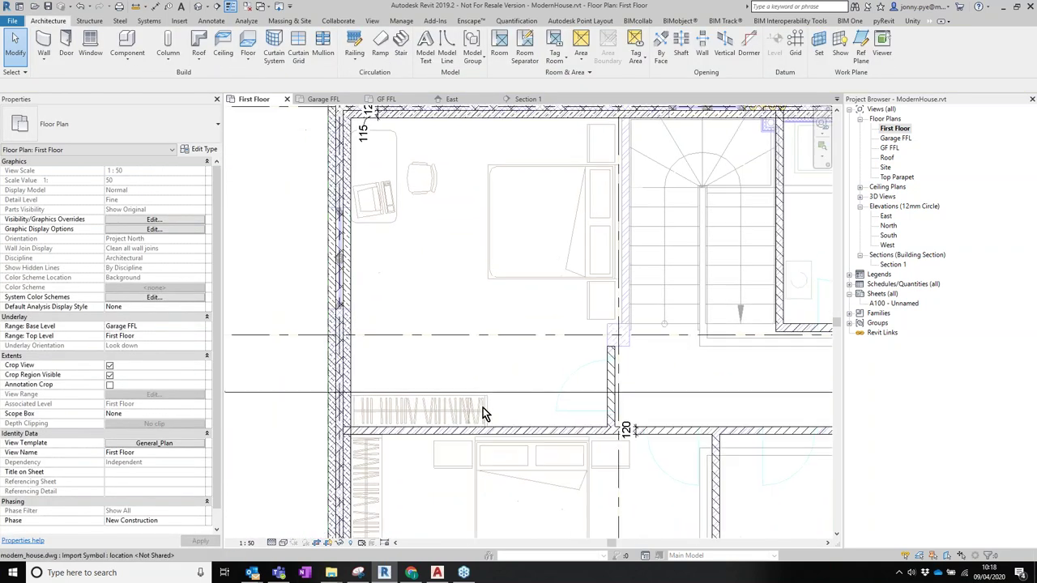
pyautogui.click(334, 399)
pyautogui.press('Escape')
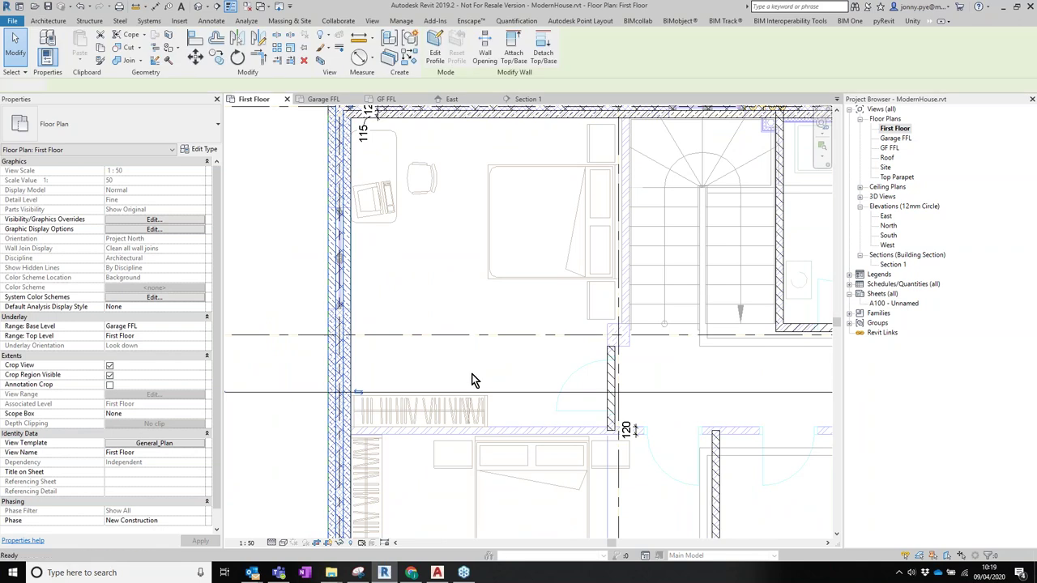
pyautogui.scroll(-1, 428, 332)
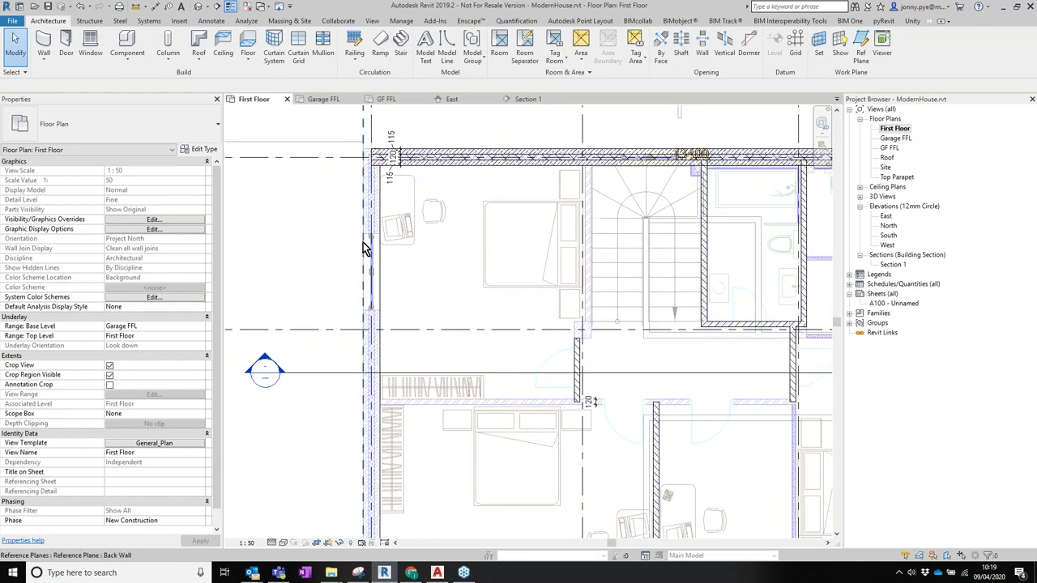
# Add an aligned dimension string across the three layers of the DWG exterior wall on grid 1, just below the window.
pyautogui.scroll(3, 377, 347)
pyautogui.scroll(2, 377, 257)
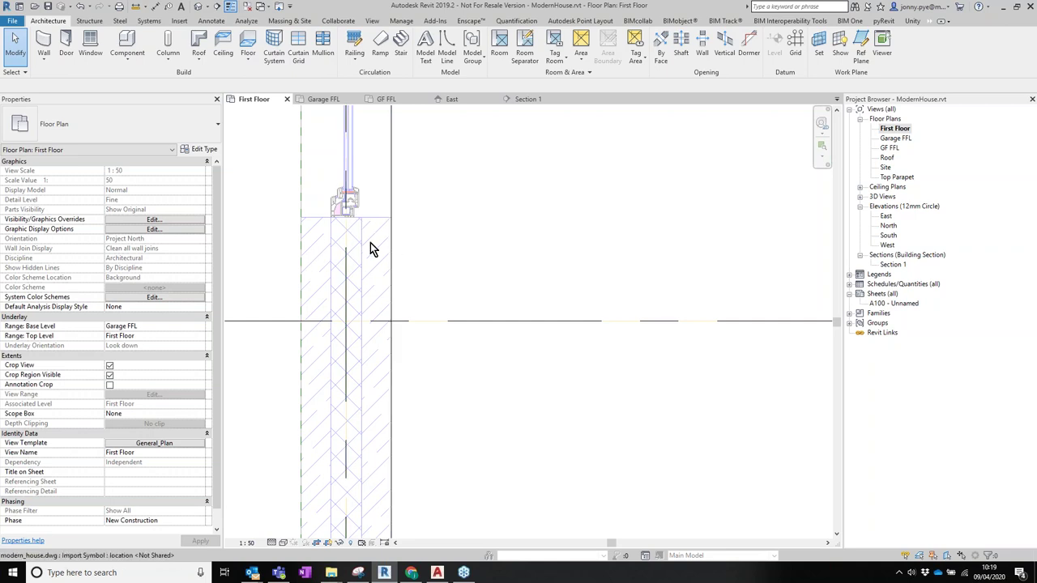
pyautogui.scroll(-4, 526, 319)
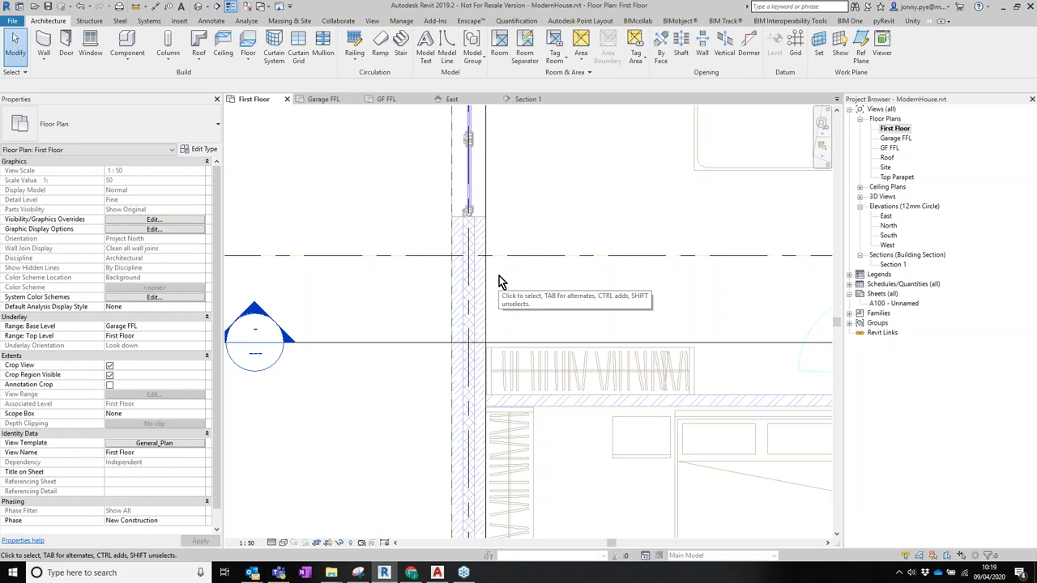
pyautogui.scroll(3, 434, 251)
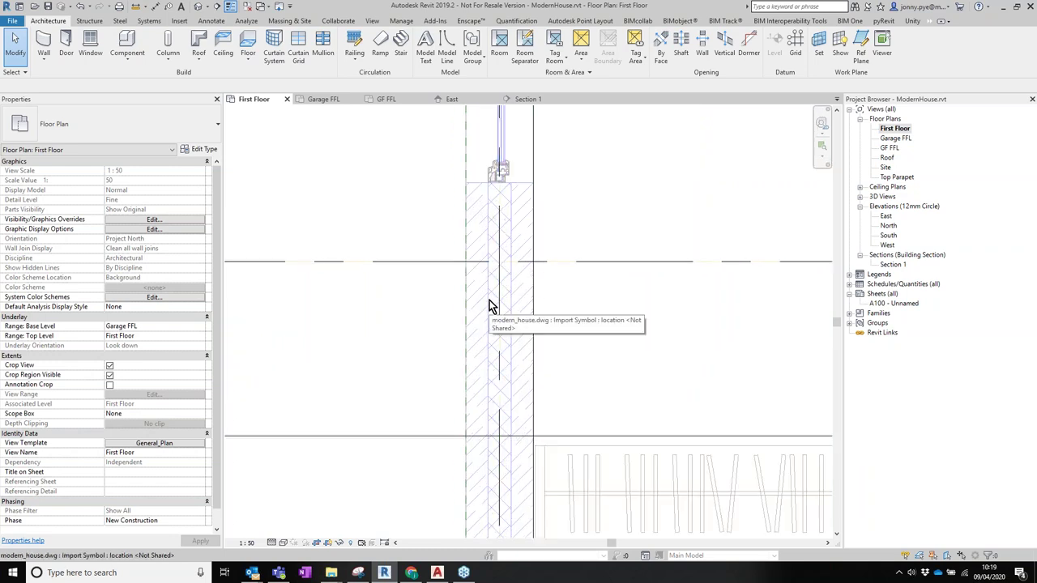
pyautogui.press('d')
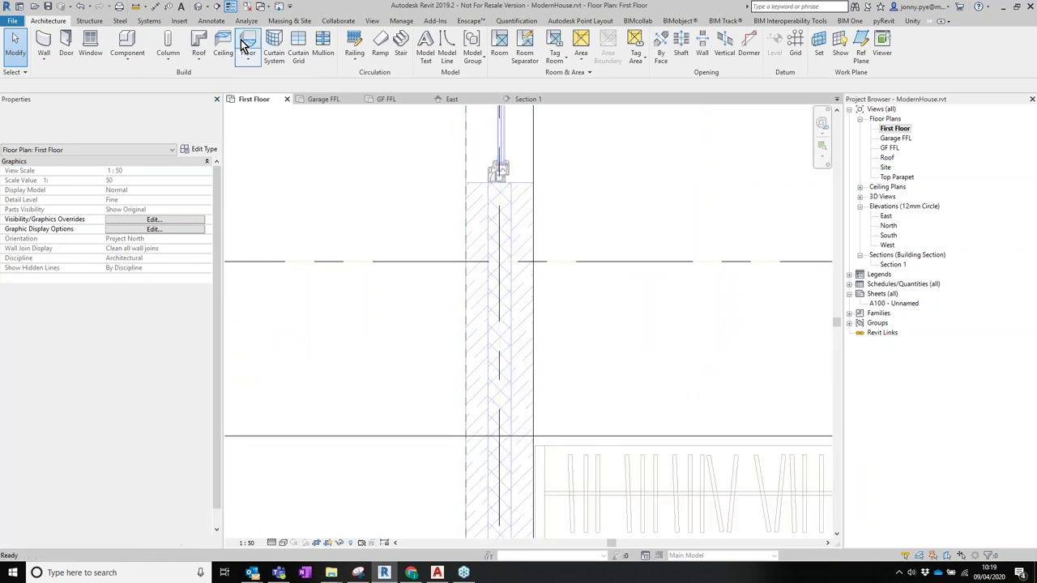
pyautogui.scroll(-5, 71, 49)
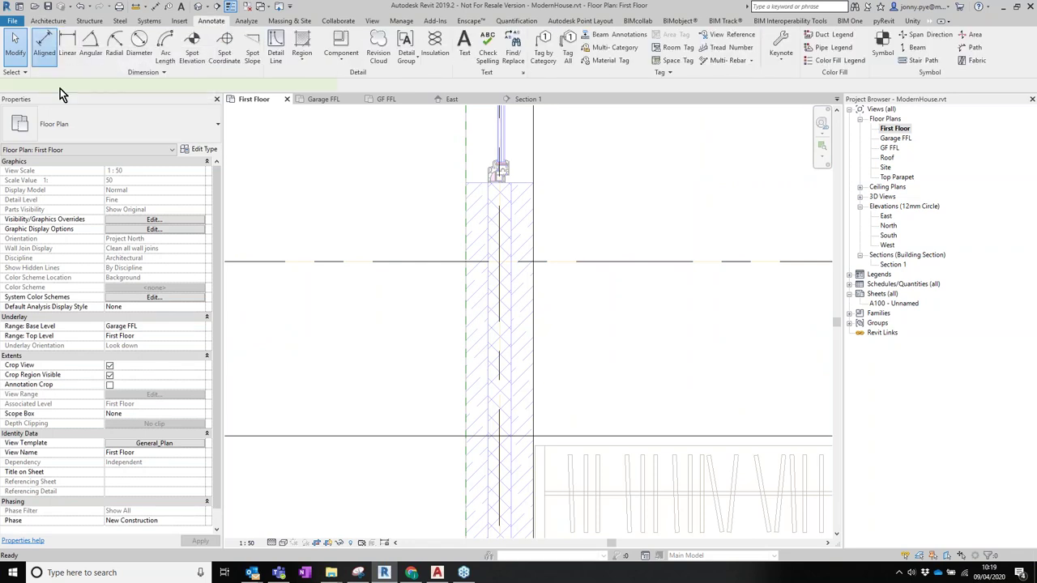
pyautogui.click(43, 45)
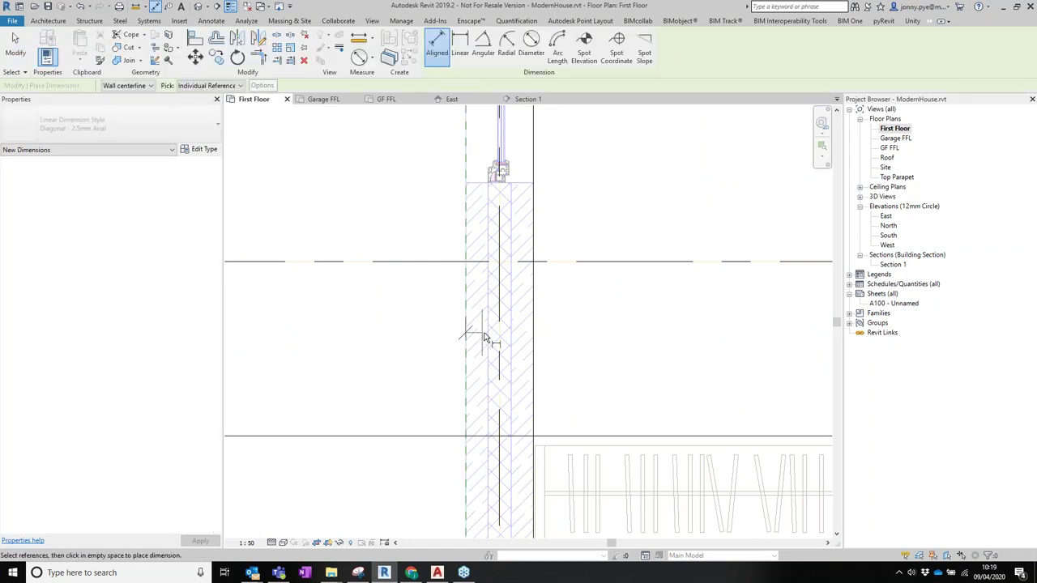
pyautogui.click(473, 341)
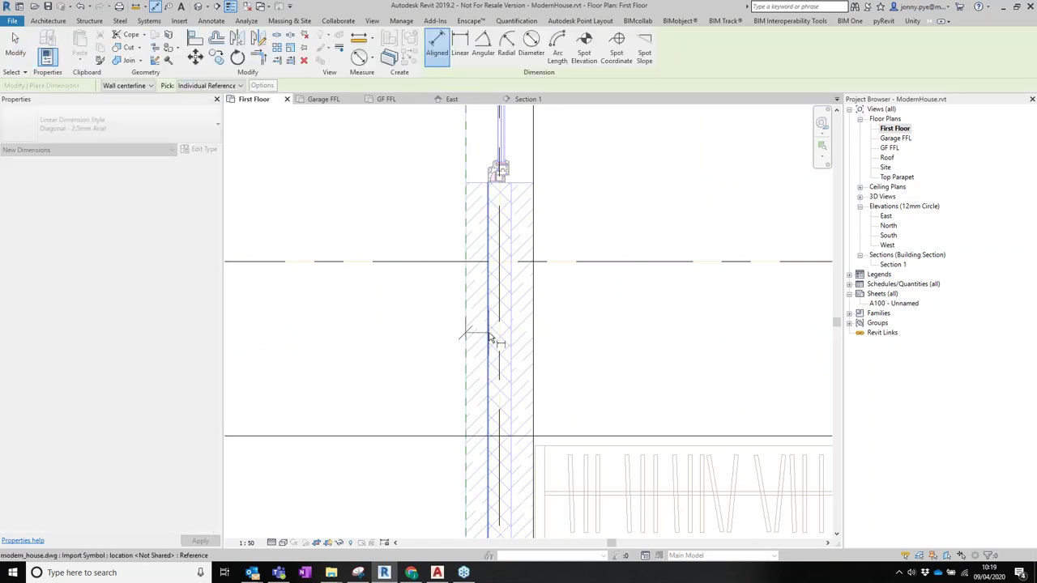
pyautogui.click(538, 346)
pyautogui.click(556, 326)
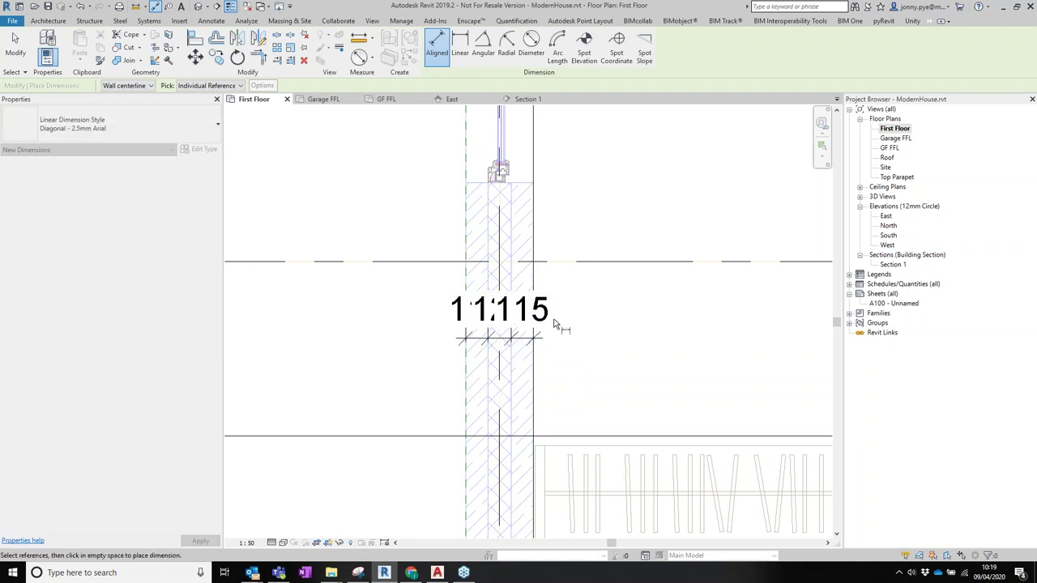
pyautogui.press('Escape')
pyautogui.press('Escape')
pyautogui.click(533, 325)
pyautogui.press('Escape')
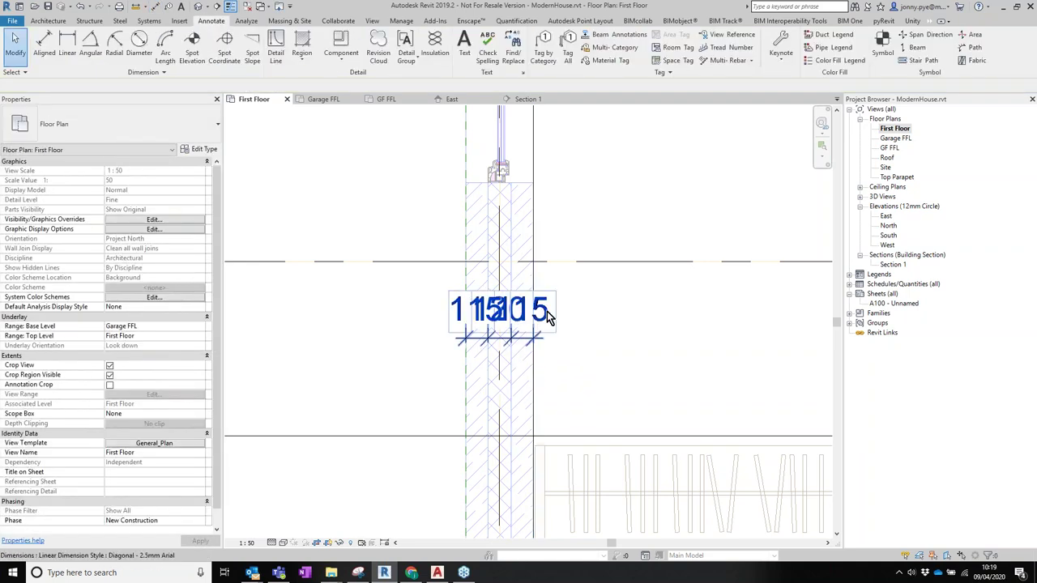
# Move the two outer layer values of the wall dimension outward to either side so all three values are legible.
pyautogui.click(529, 328)
pyautogui.moveTo(528, 328); pyautogui.dragTo(598, 318)
pyautogui.press('Escape')
pyautogui.click(478, 329)
pyautogui.moveTo(478, 329); pyautogui.dragTo(423, 320)
pyautogui.press('Escape')
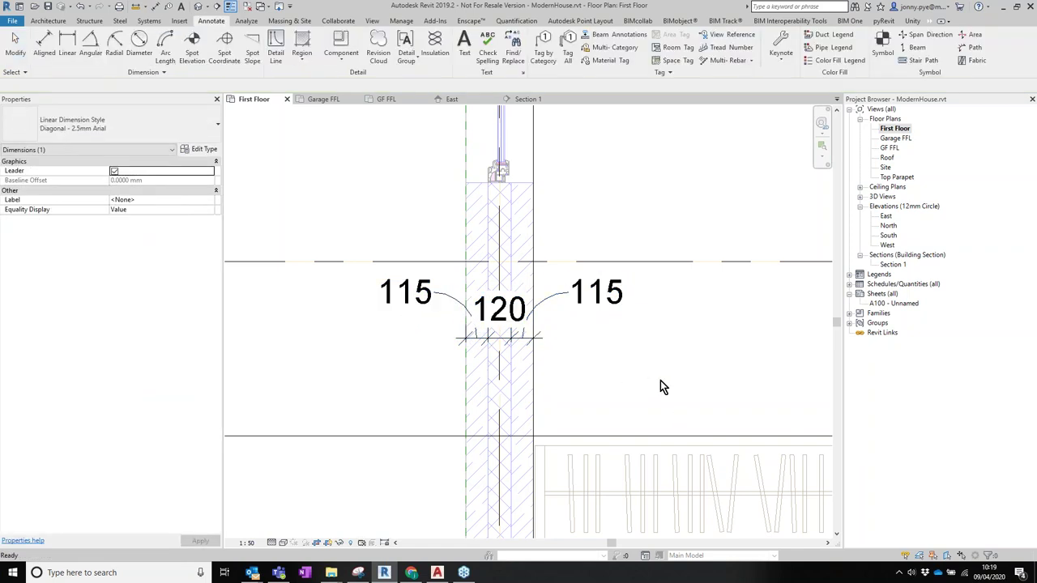
# Start a new wall on the First Floor plan with the basic wall type Wall-Ext_102Bwk-75Ins-100LBlk-12P.
pyautogui.scroll(-2, 660, 386)
pyautogui.moveTo(659, 386); pyautogui.dragTo(509, 303, button='middle')
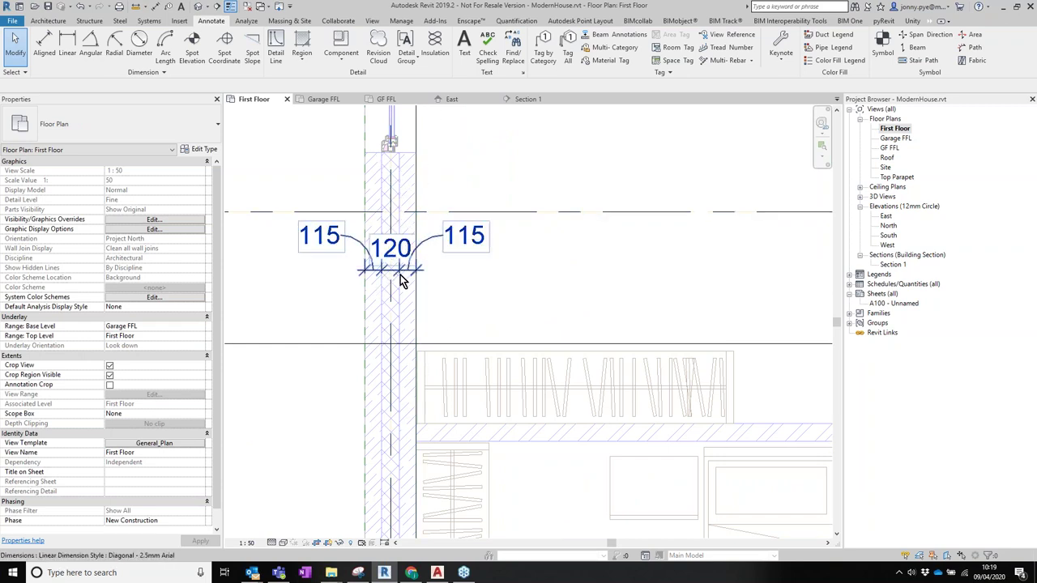
pyautogui.moveTo(410, 285); pyautogui.dragTo(443, 327, button='middle')
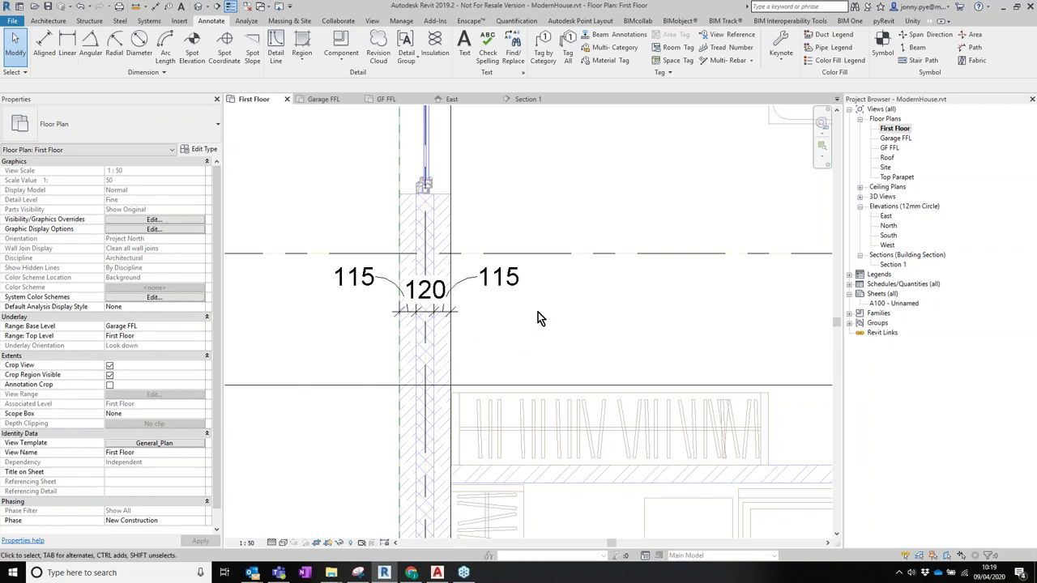
pyautogui.click(49, 23)
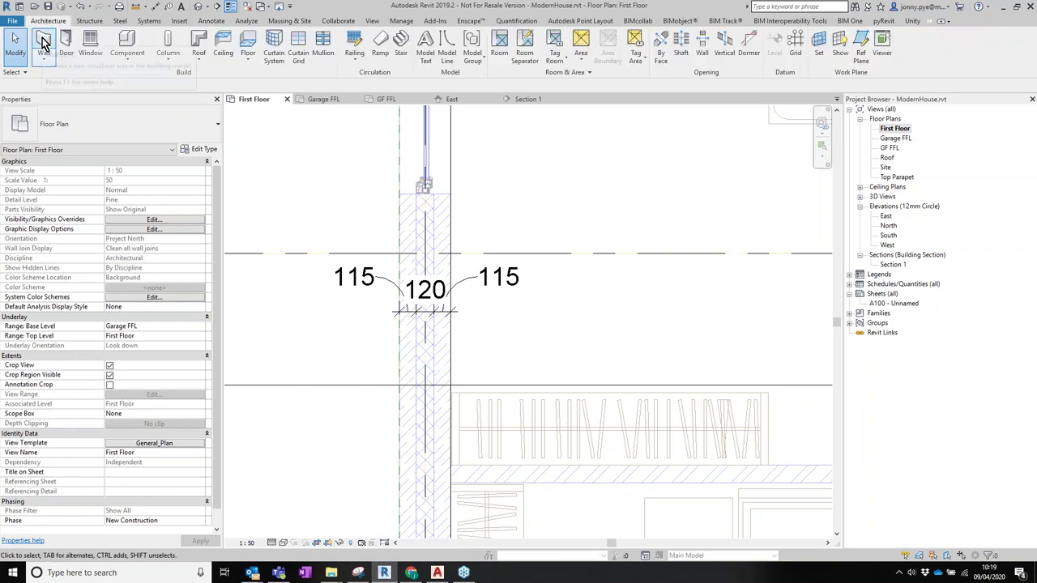
pyautogui.click(45, 45)
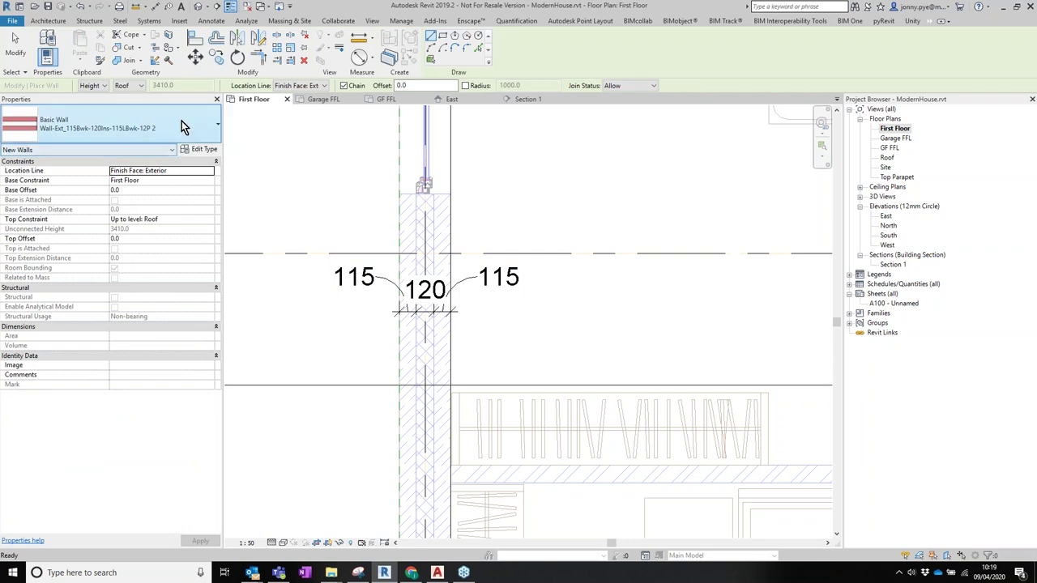
pyautogui.click(182, 126)
pyautogui.scroll(2, 127, 287)
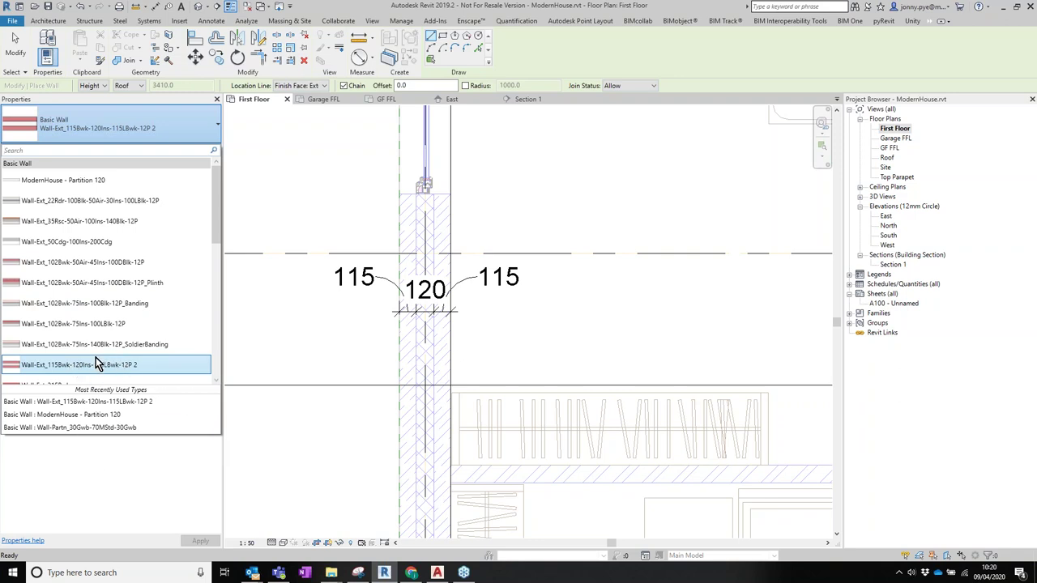
pyautogui.click(69, 325)
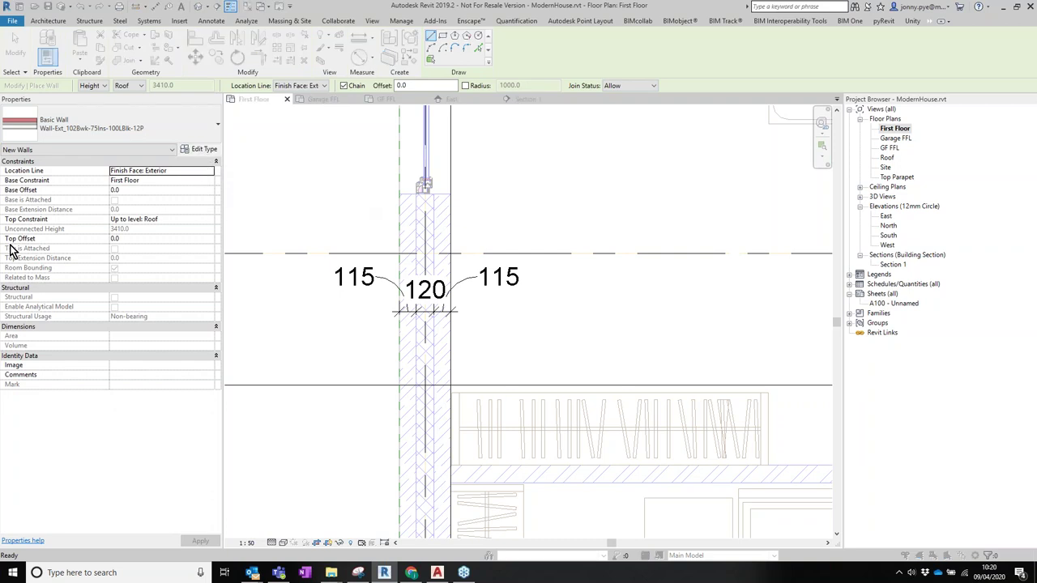
# Duplicate the wall type under the name "Modern House - 115 120 115".
pyautogui.click(199, 149)
pyautogui.moveTo(394, 94); pyautogui.dragTo(626, 18)
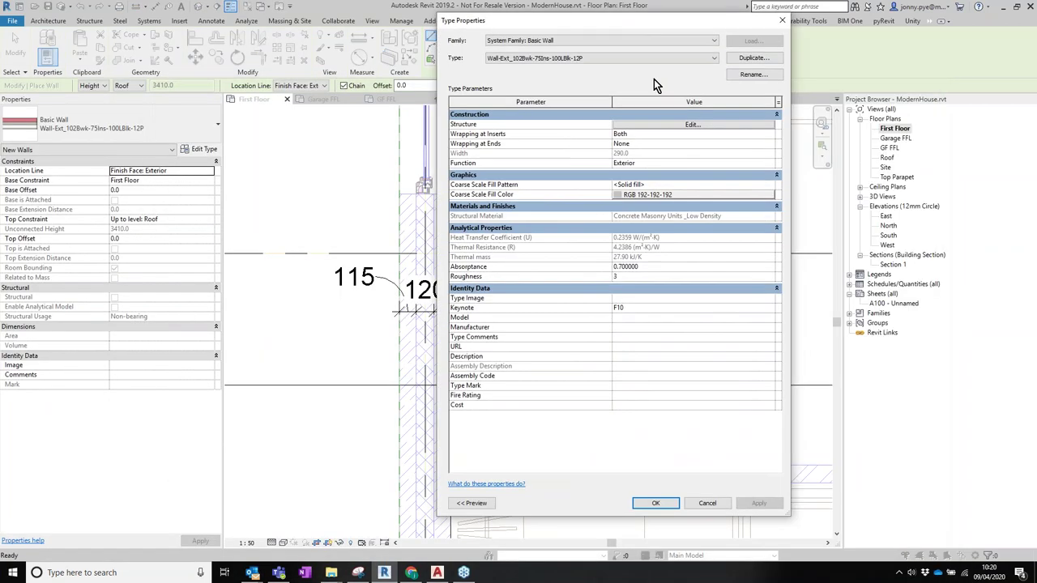
pyautogui.click(1019, 44)
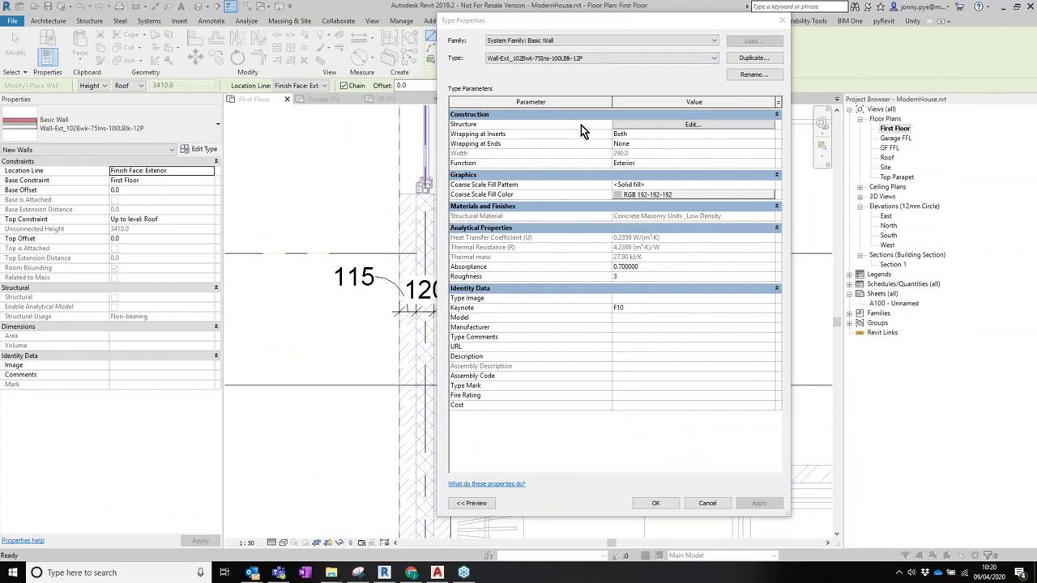
pyautogui.moveTo(662, 30); pyautogui.dragTo(689, 30)
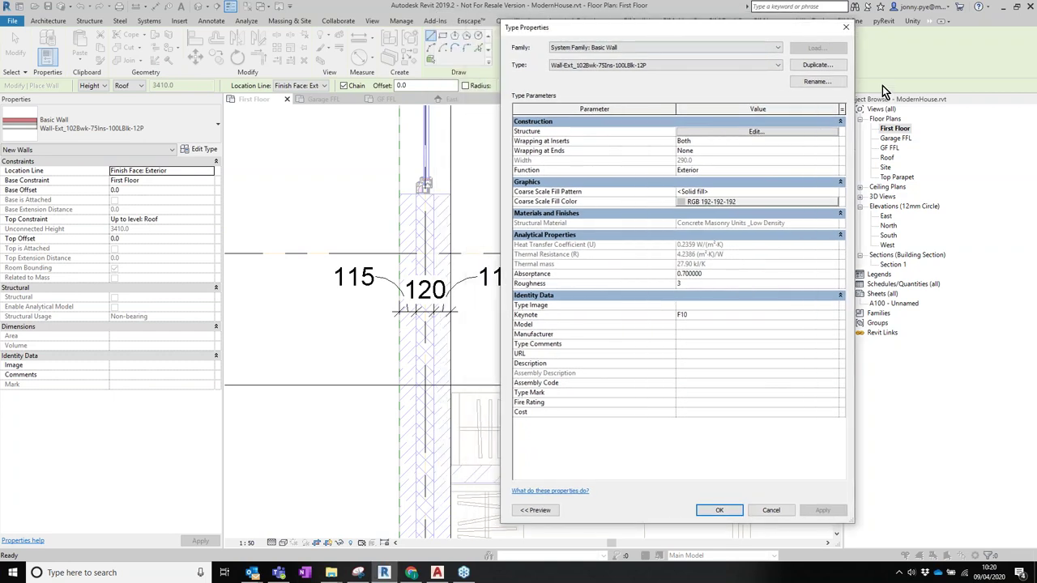
pyautogui.click(816, 67)
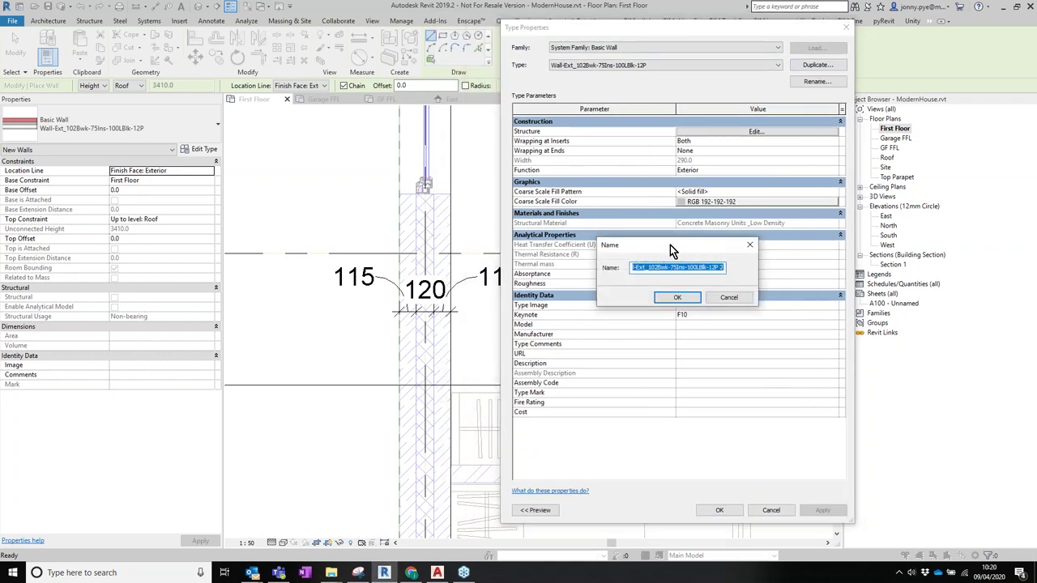
pyautogui.press('BackSpace')
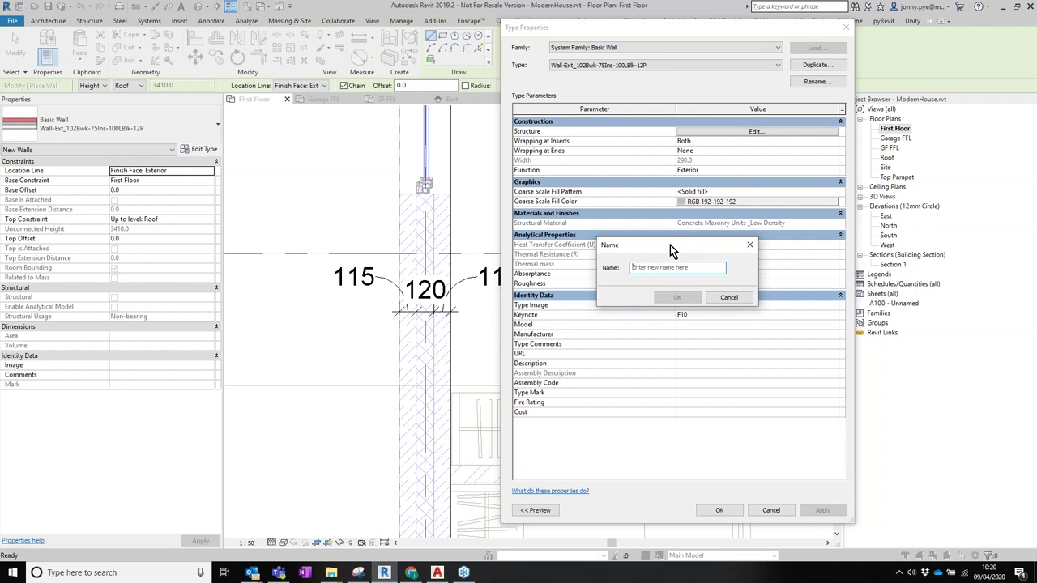
pyautogui.write('Modern')
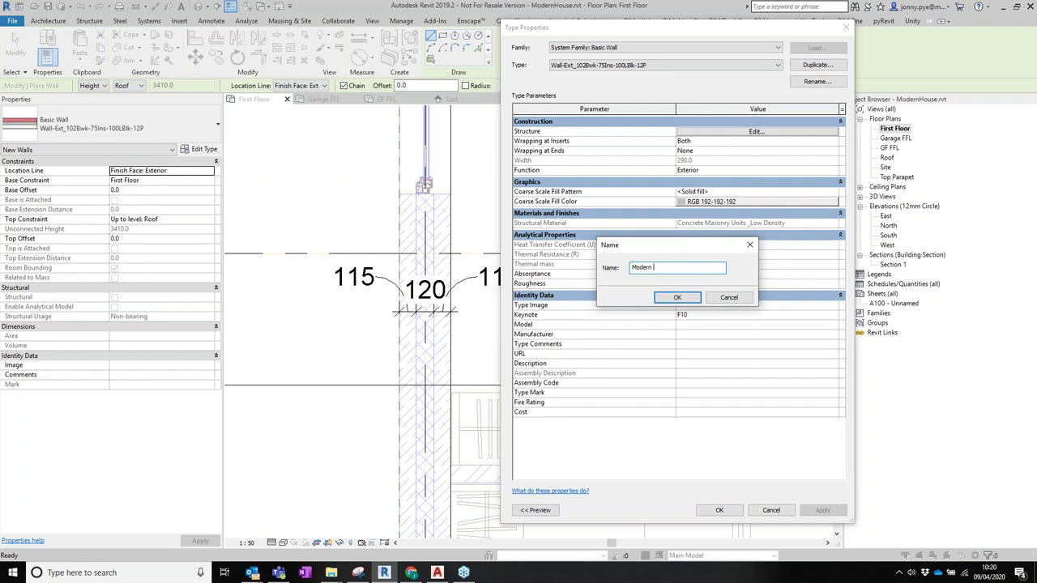
pyautogui.write(' House')
pyautogui.write('115 120 115')
pyautogui.click(674, 298)
# In the new type's structure, delete the outer Brick, Common layer and rearrange the concrete masonry outside and the plaster inside the core boundary.
pyautogui.click(747, 124)
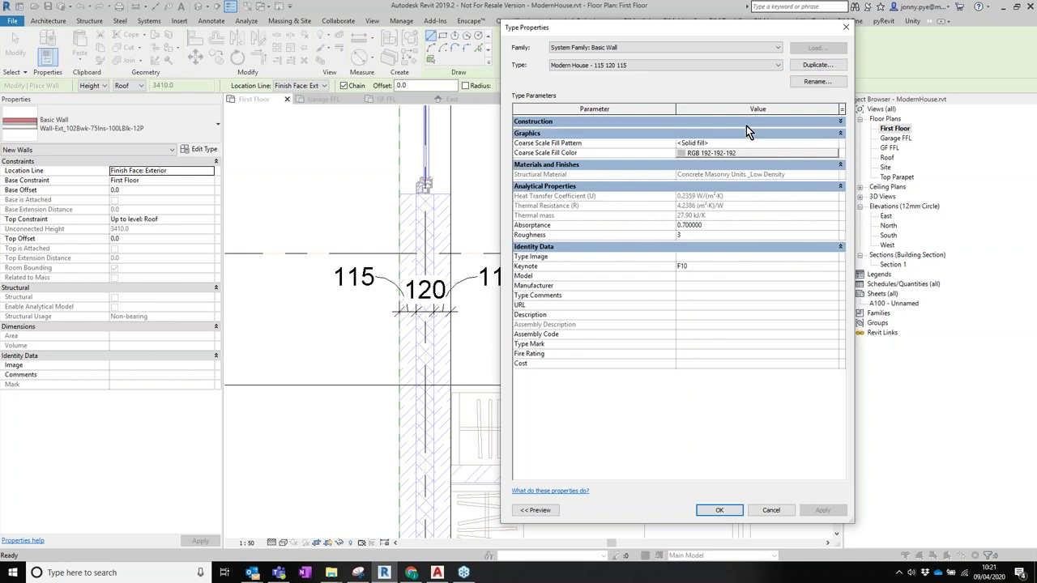
pyautogui.click(747, 122)
pyautogui.click(749, 133)
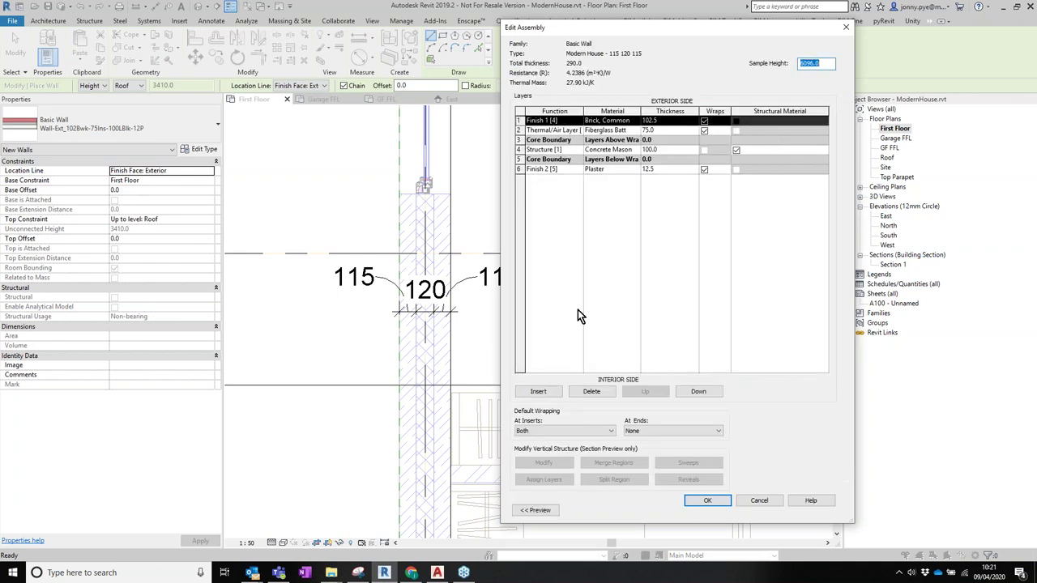
pyautogui.click(590, 392)
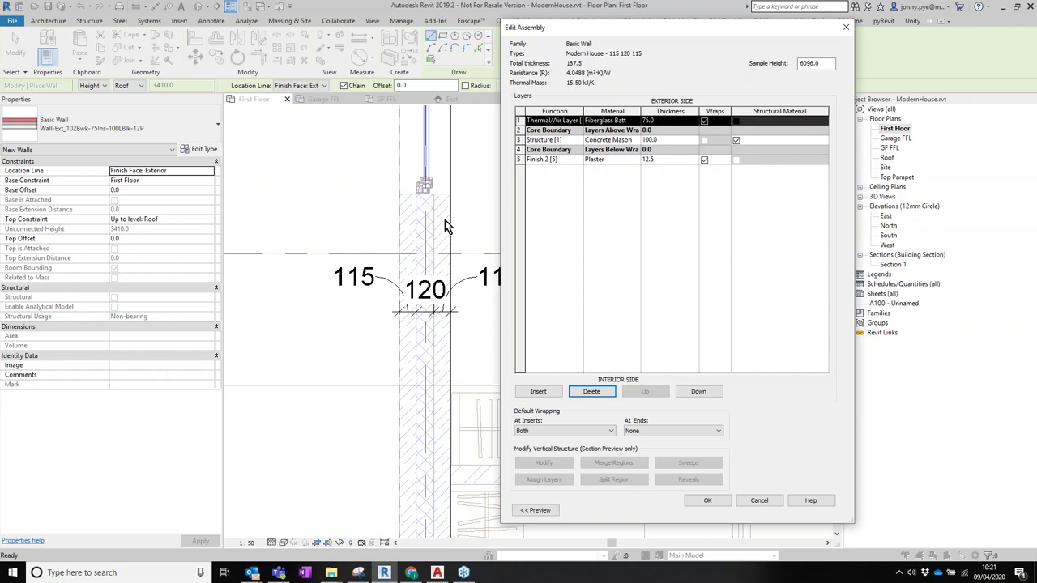
pyautogui.click(609, 159)
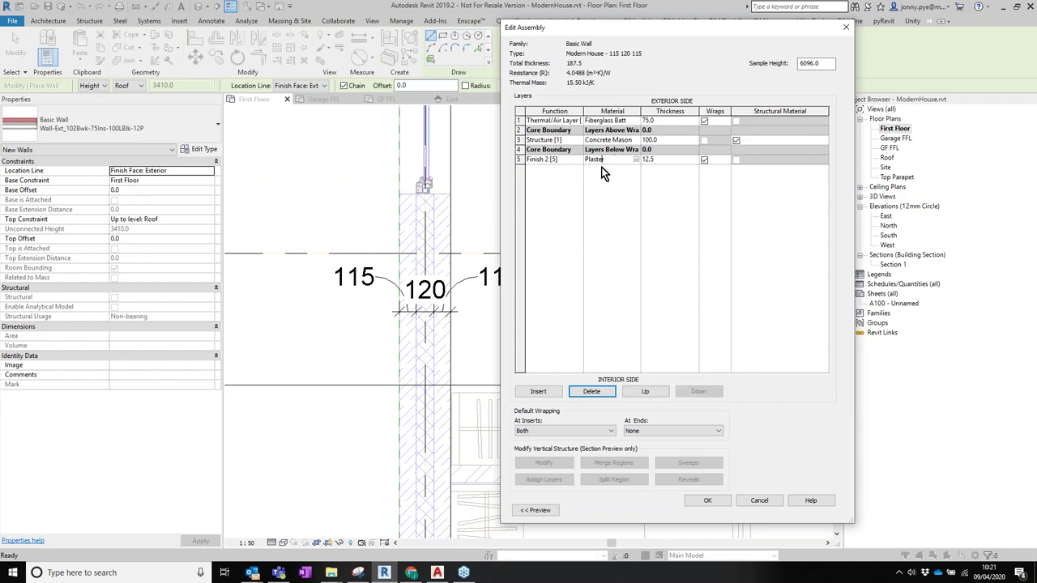
pyautogui.click(578, 160)
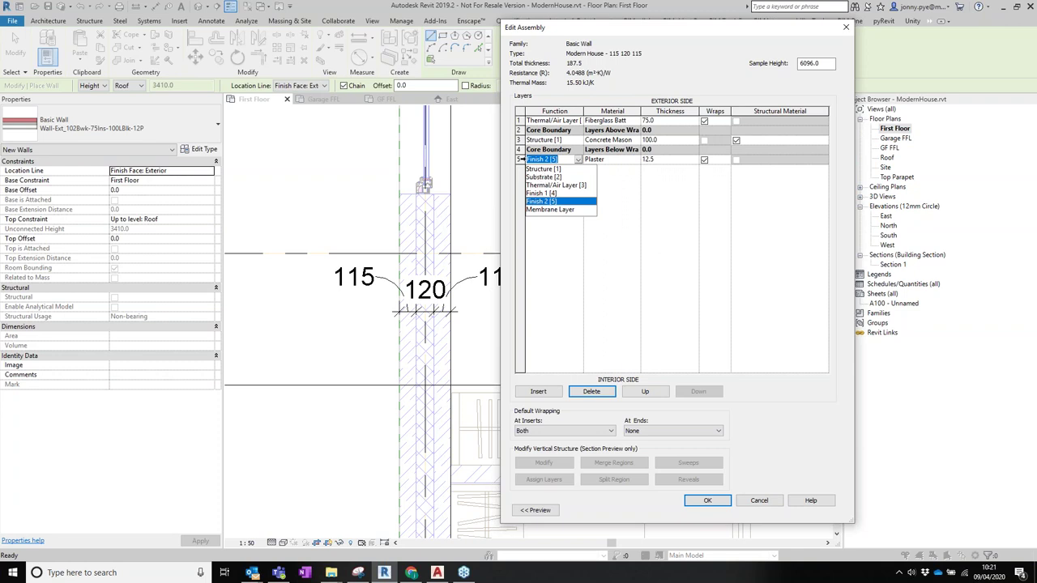
pyautogui.press('Escape')
pyautogui.click(645, 391)
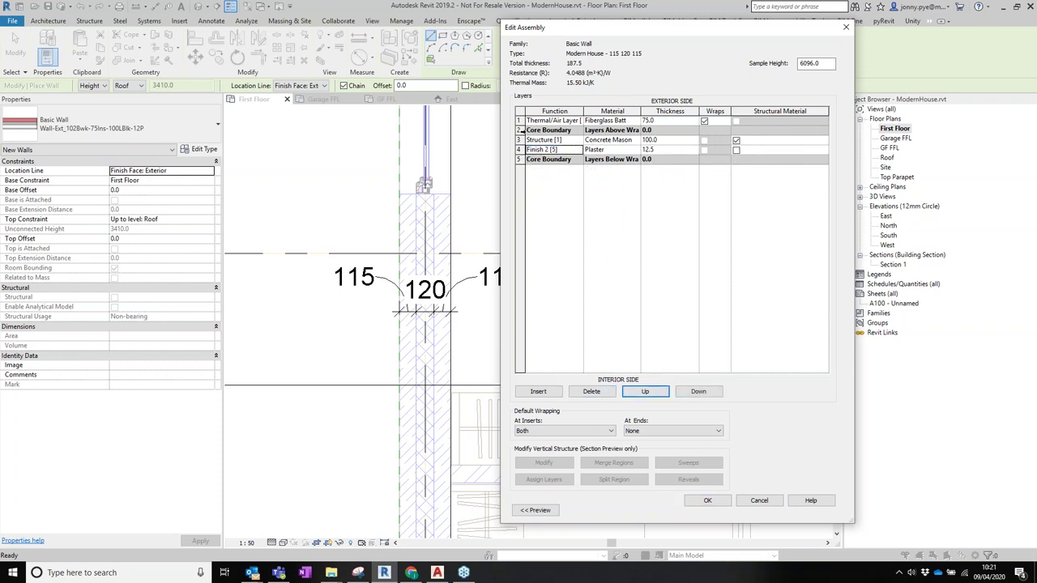
pyautogui.click(657, 390)
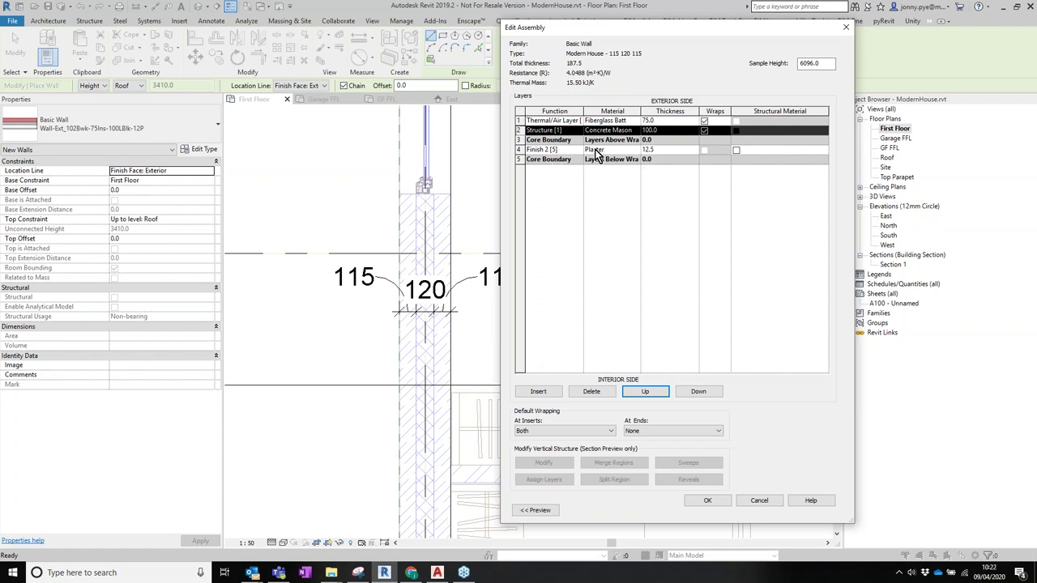
# Set the layer thicknesses to 115 for the plaster, 120 for the concrete masonry and 115 for the fiberglass batt.
pyautogui.click(662, 151)
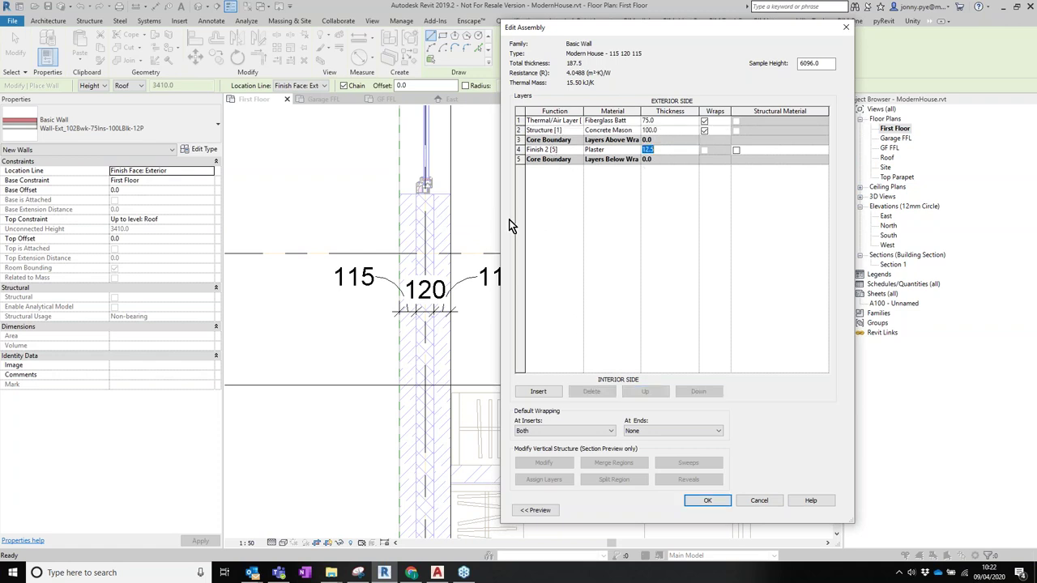
pyautogui.write('115')
pyautogui.click(648, 130)
pyautogui.write('120')
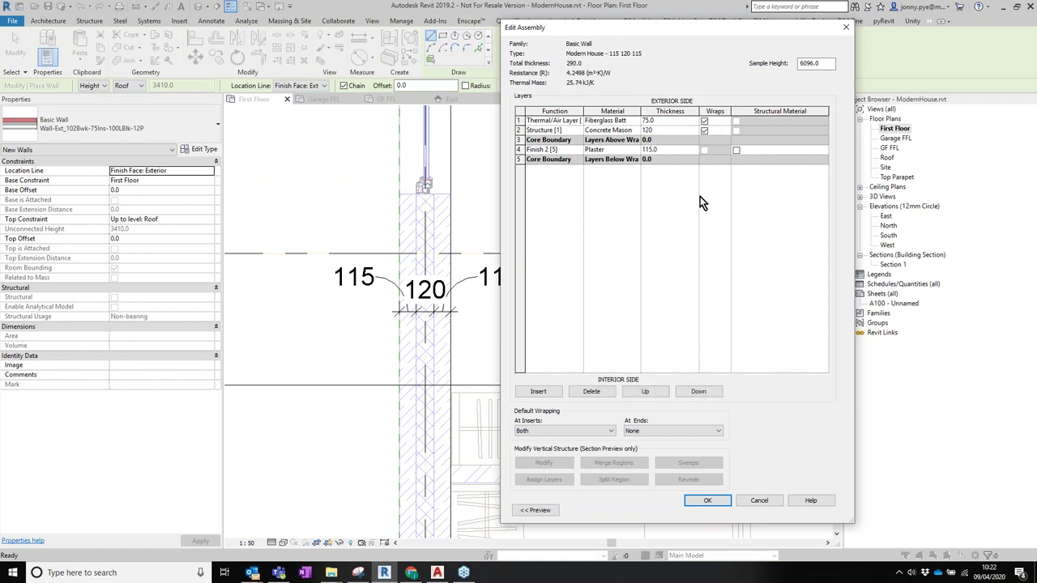
pyautogui.click(661, 121)
pyautogui.write('115')
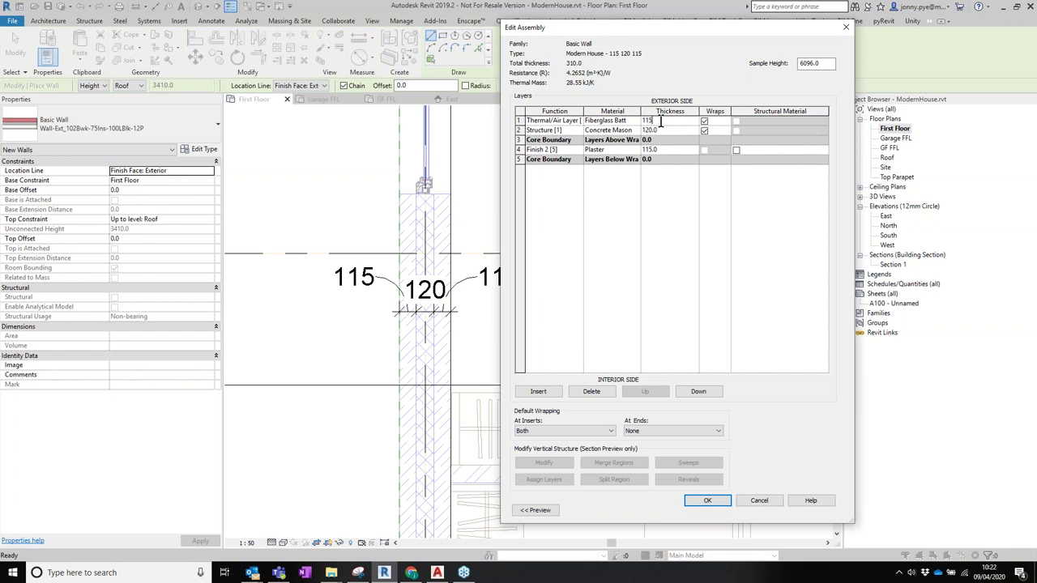
# Browse the project materials for the fiberglass batt layer, then discard the duplicated wall type and its structure edits.
pyautogui.click(635, 120)
pyautogui.click(637, 120)
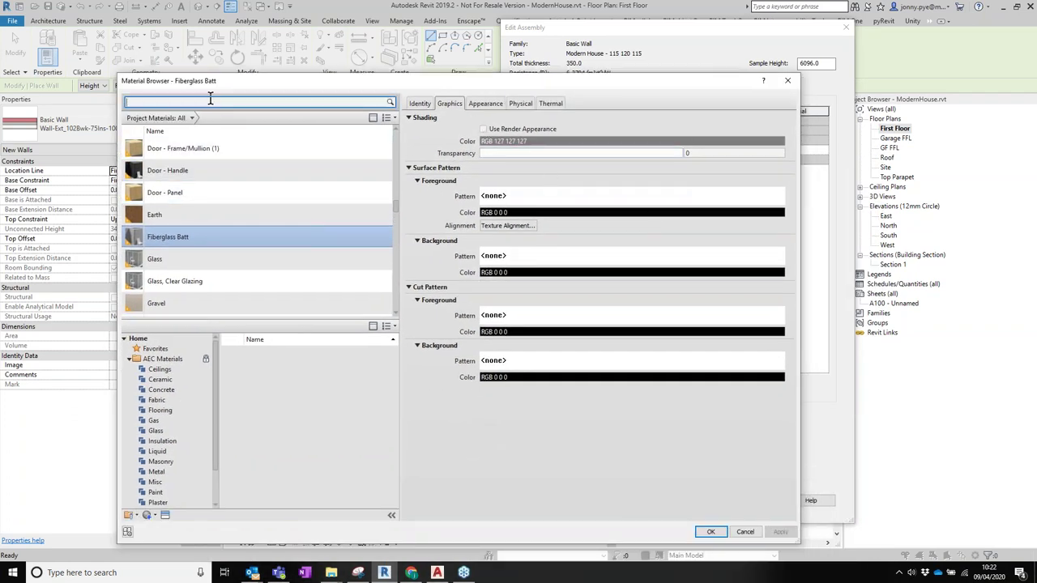
pyautogui.scroll(-5, 189, 259)
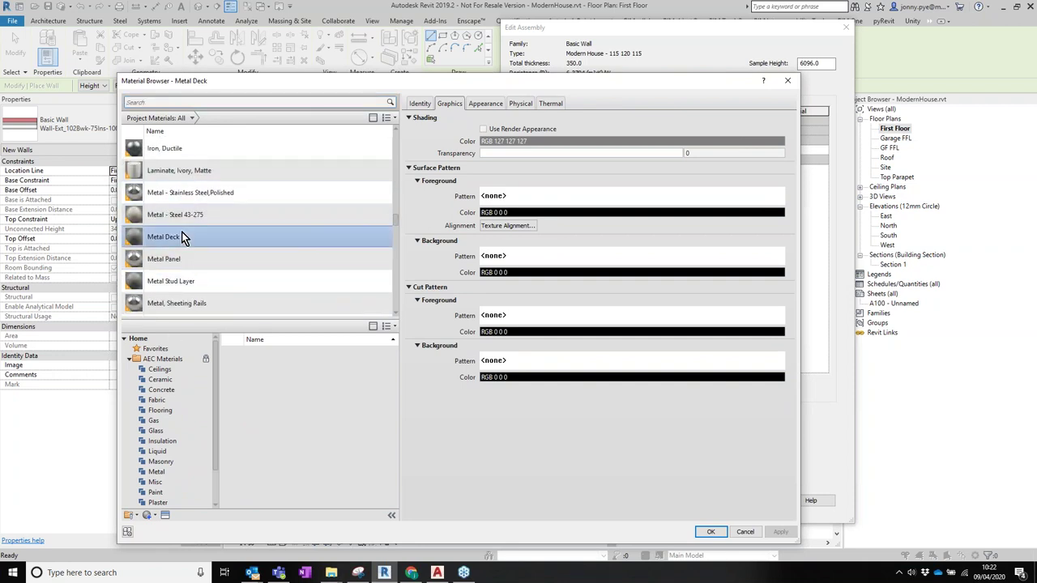
pyautogui.rightClick(200, 235)
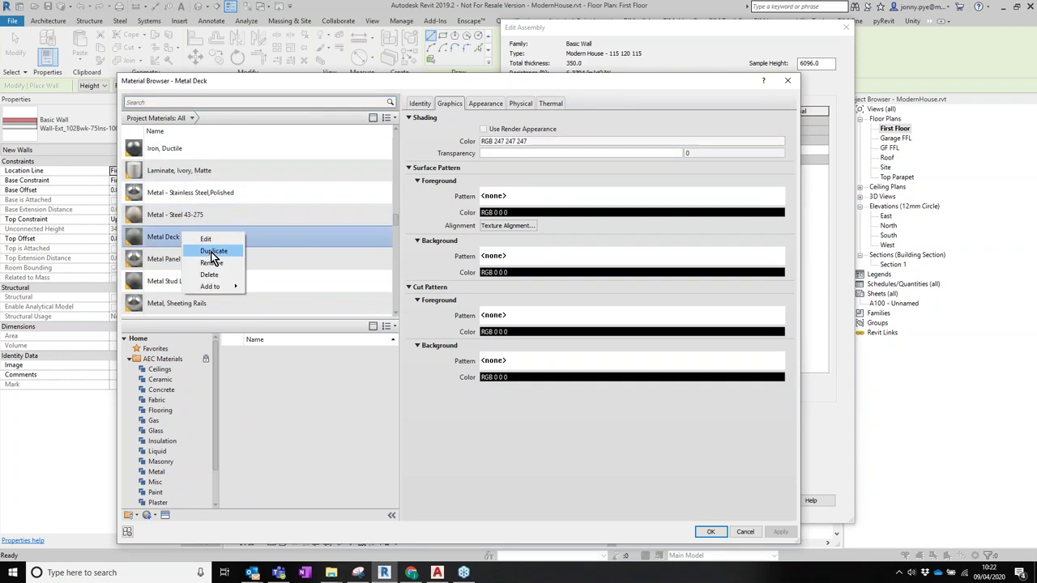
pyautogui.click(789, 84)
pyautogui.click(790, 85)
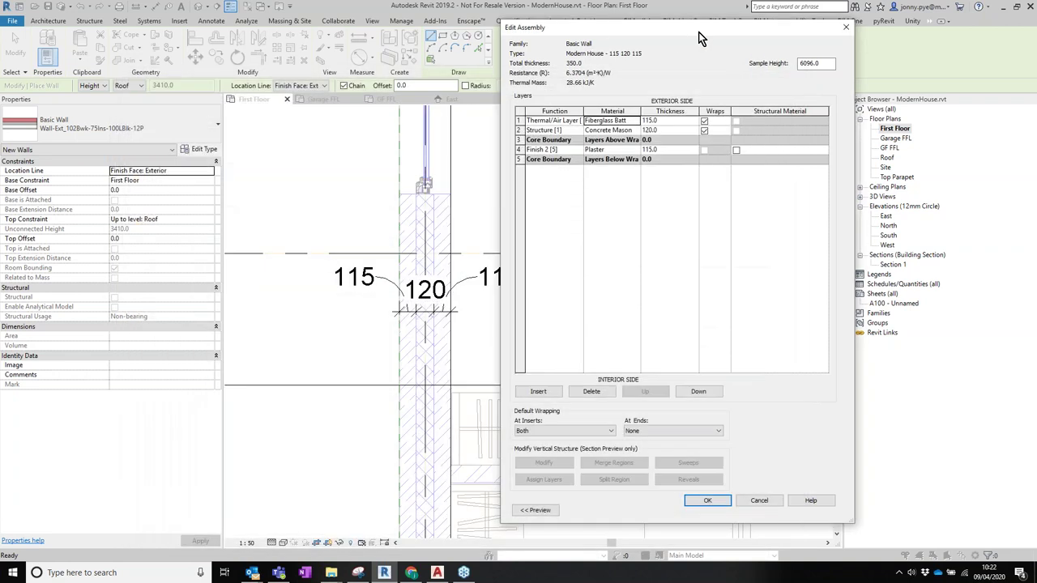
pyautogui.click(760, 502)
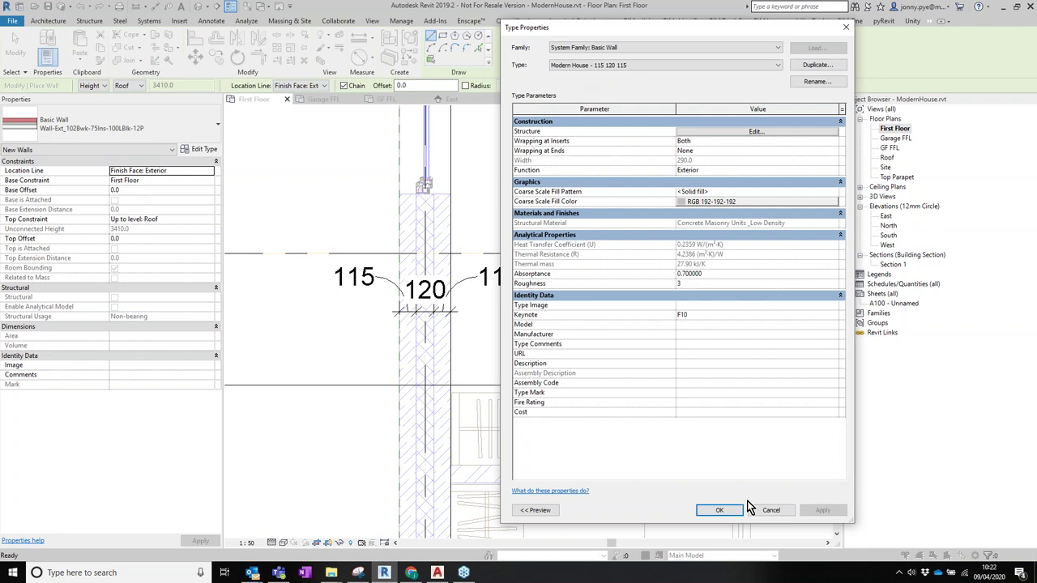
pyautogui.click(768, 512)
# Leave the wall command and check the type and constraints of the exterior wall along grid C.
pyautogui.scroll(-5, 545, 315)
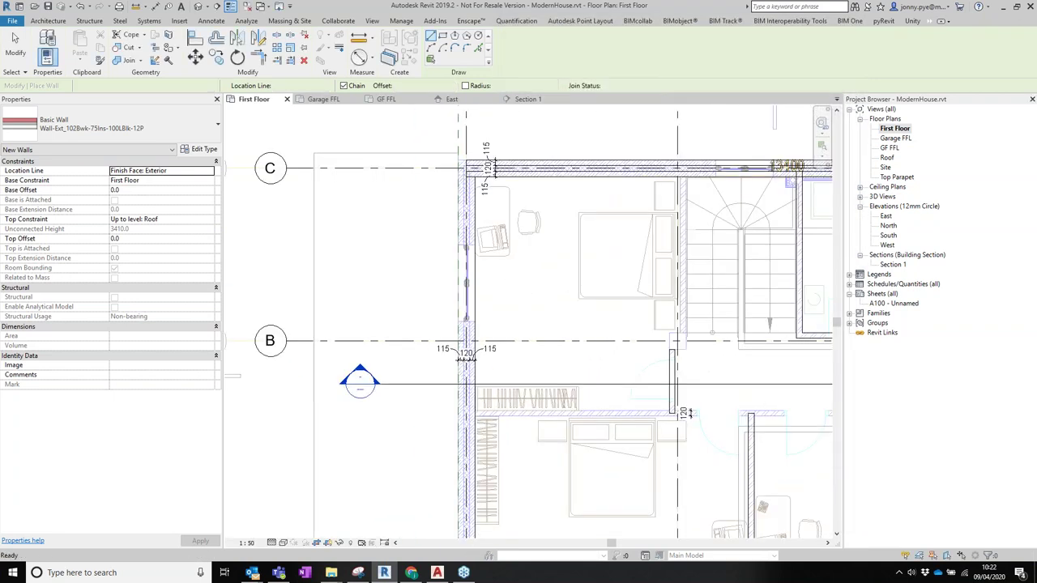
pyautogui.press('Escape')
pyautogui.press('Escape')
pyautogui.click(532, 174)
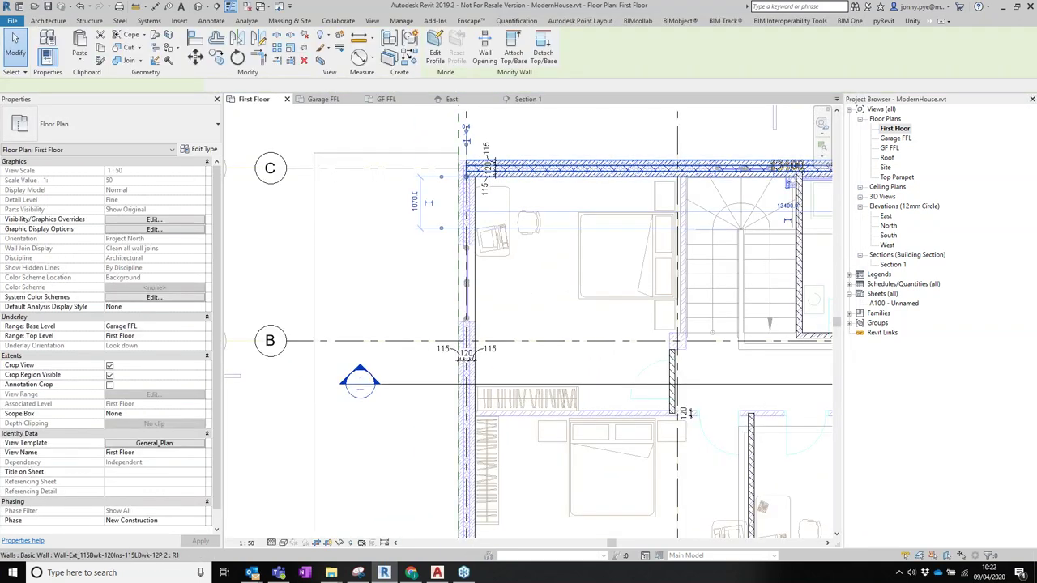
# Start a new first-floor wall using the type Wall-Ext_115Bwk-120Ins-115LBwk-12P 2.
pyautogui.click(47, 20)
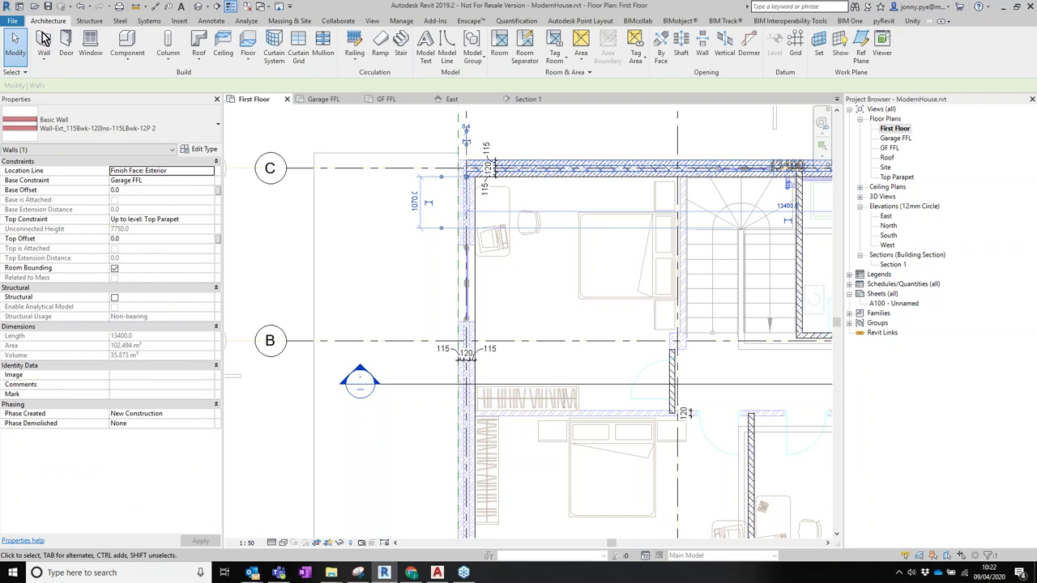
pyautogui.click(44, 44)
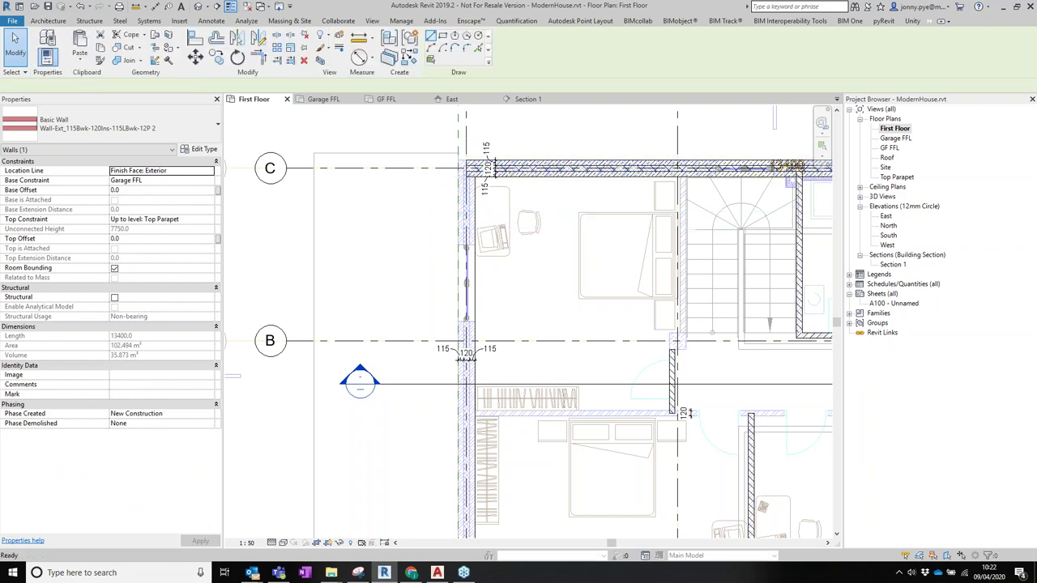
pyautogui.click(129, 128)
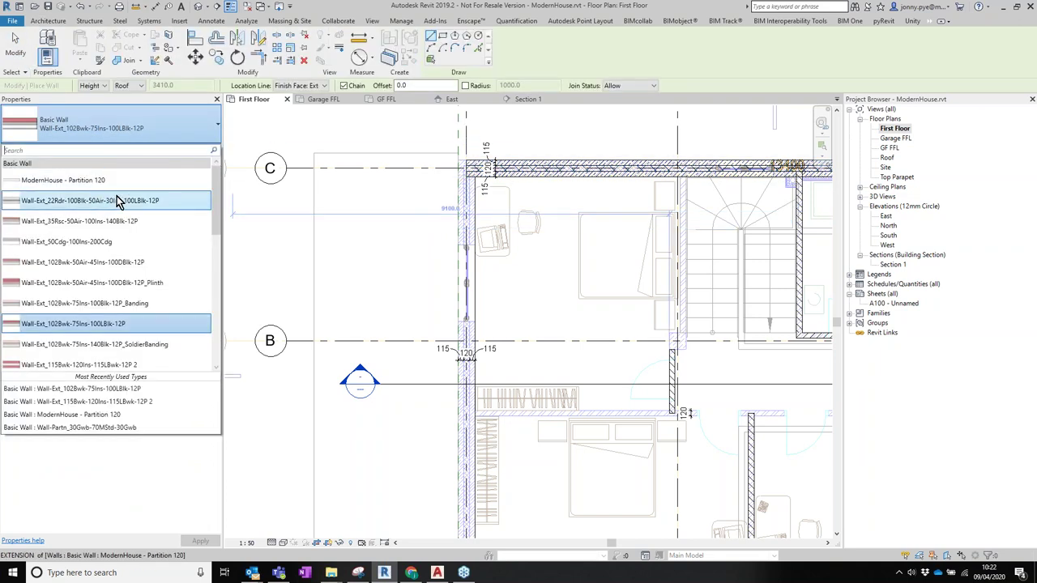
pyautogui.scroll(-1, 126, 294)
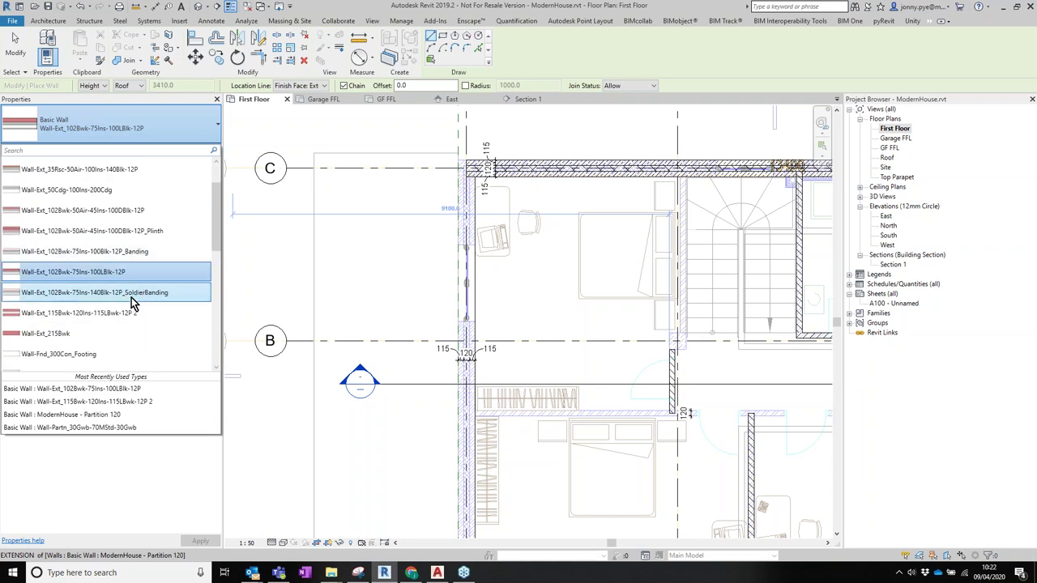
pyautogui.click(94, 313)
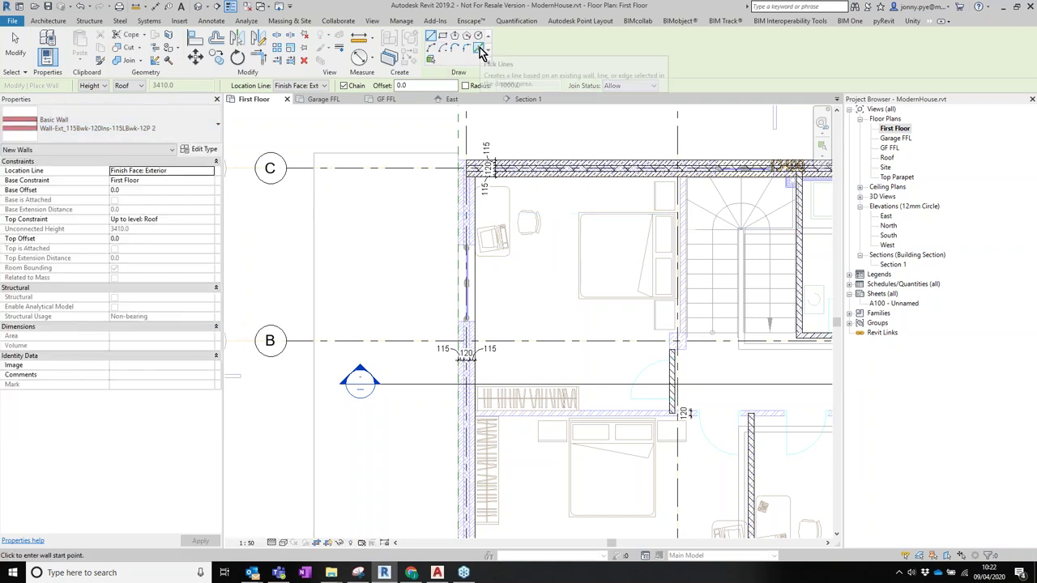
# Place the exterior wall along grid 1 by picking its inner face line, with the location line set to Finish Face: Interior.
pyautogui.click(478, 47)
pyautogui.scroll(4, 496, 325)
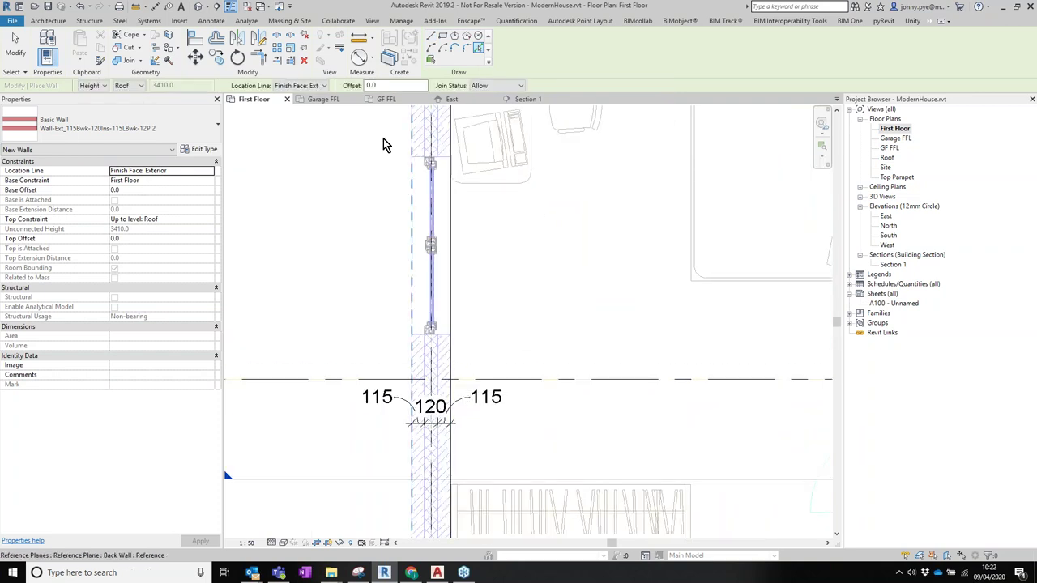
pyautogui.click(315, 86)
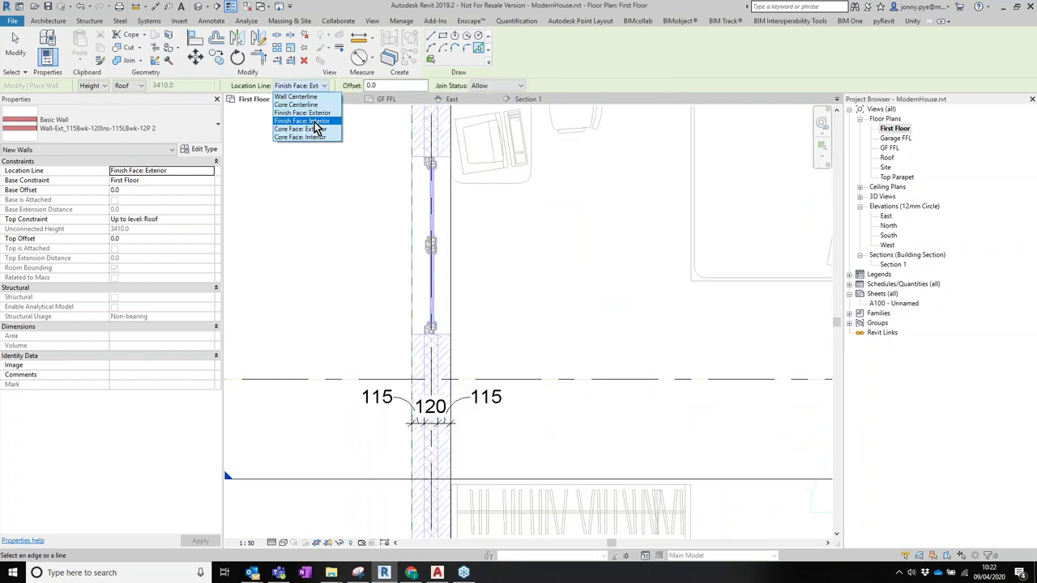
pyautogui.click(311, 121)
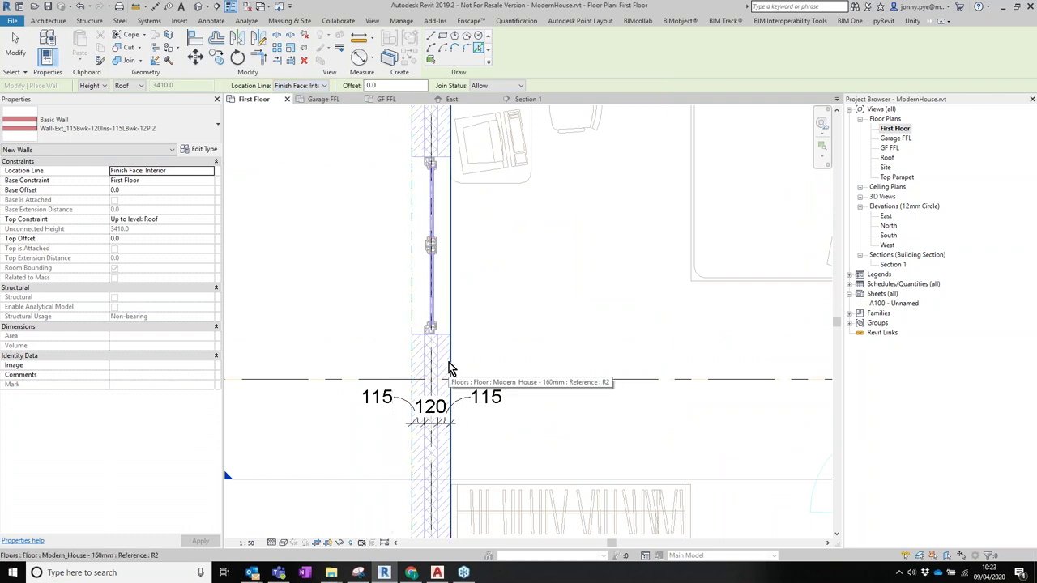
pyautogui.scroll(-2, 654, 291)
pyautogui.scroll(-4, 469, 286)
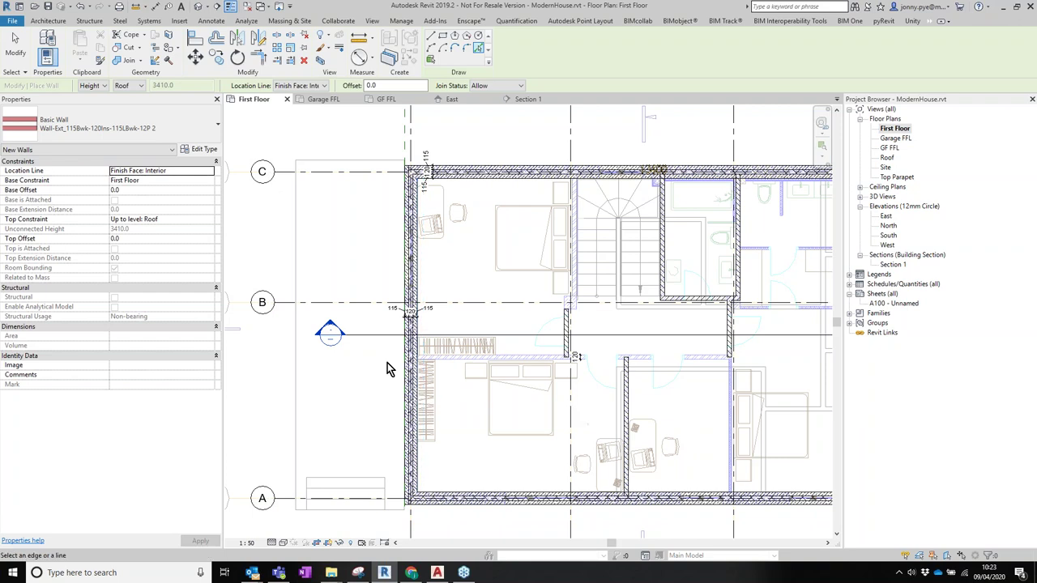
pyautogui.press('Escape')
pyautogui.press('Escape')
# Set the grid 1 exterior wall's base constraint to Garage FFL and its top constraint to Up to level: Roof.
pyautogui.click(415, 260)
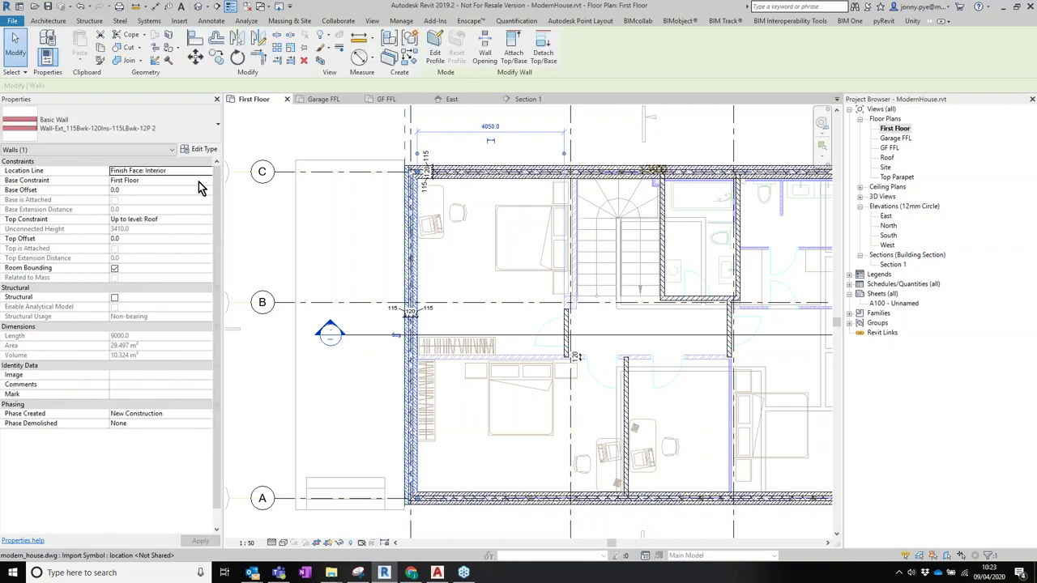
pyautogui.click(192, 180)
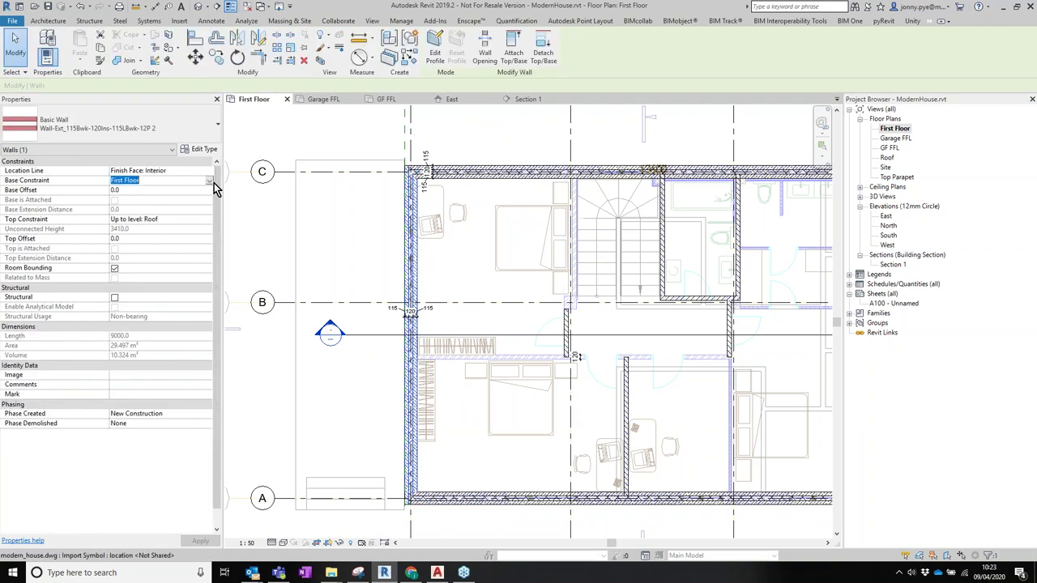
pyautogui.click(210, 181)
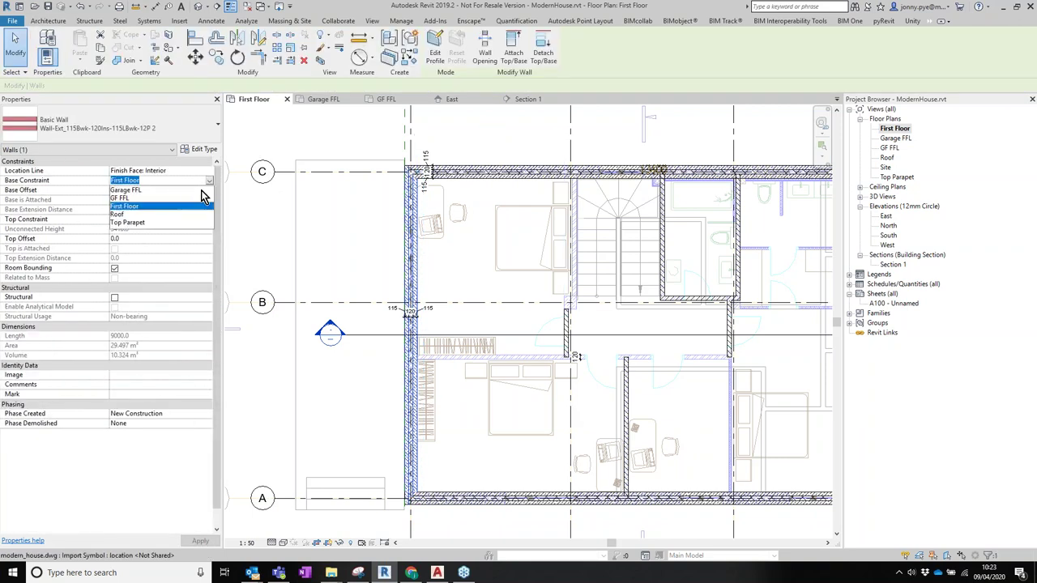
pyautogui.click(133, 191)
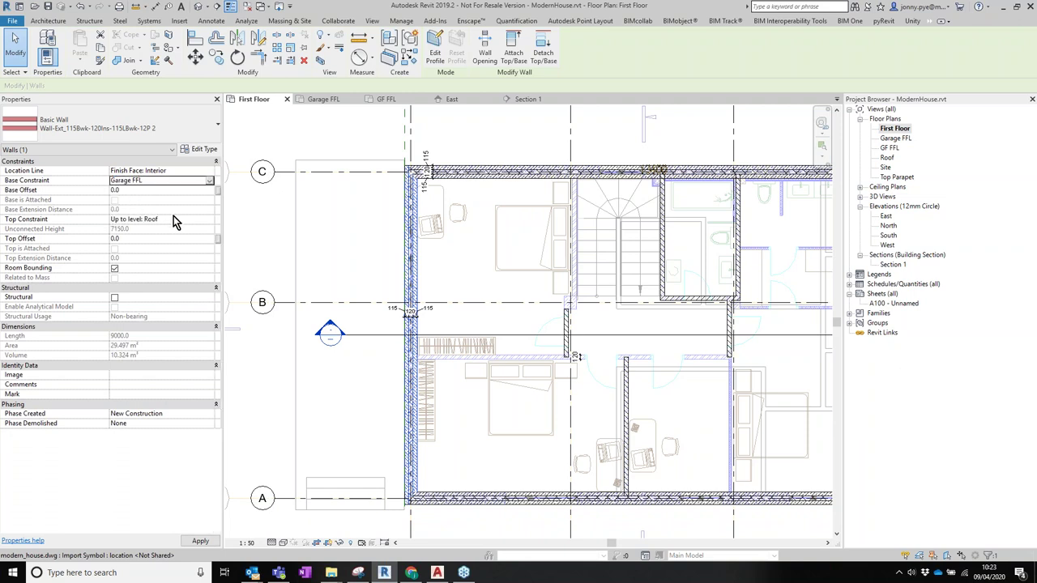
pyautogui.click(175, 222)
pyautogui.click(209, 219)
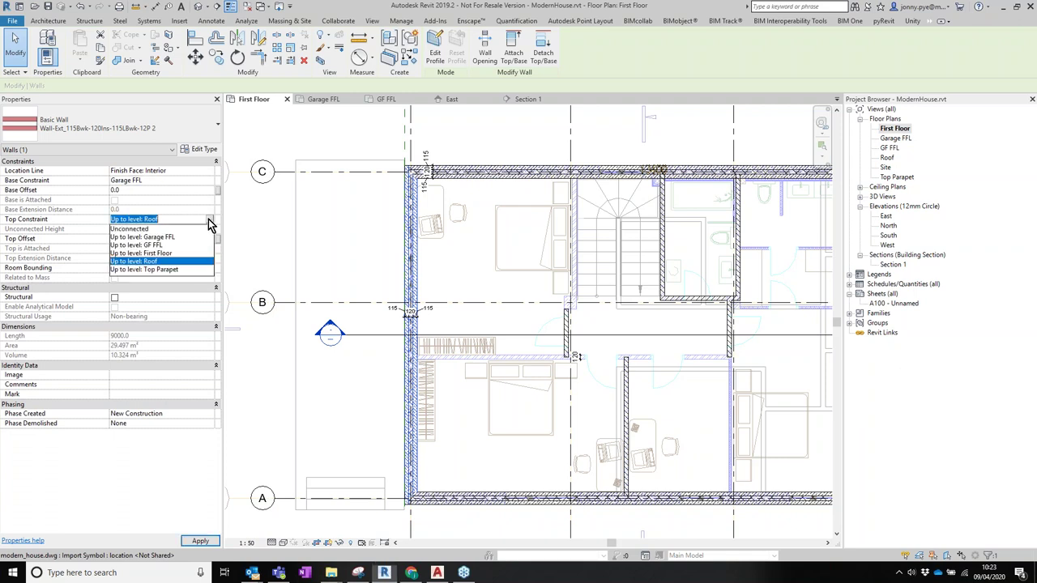
pyautogui.click(158, 267)
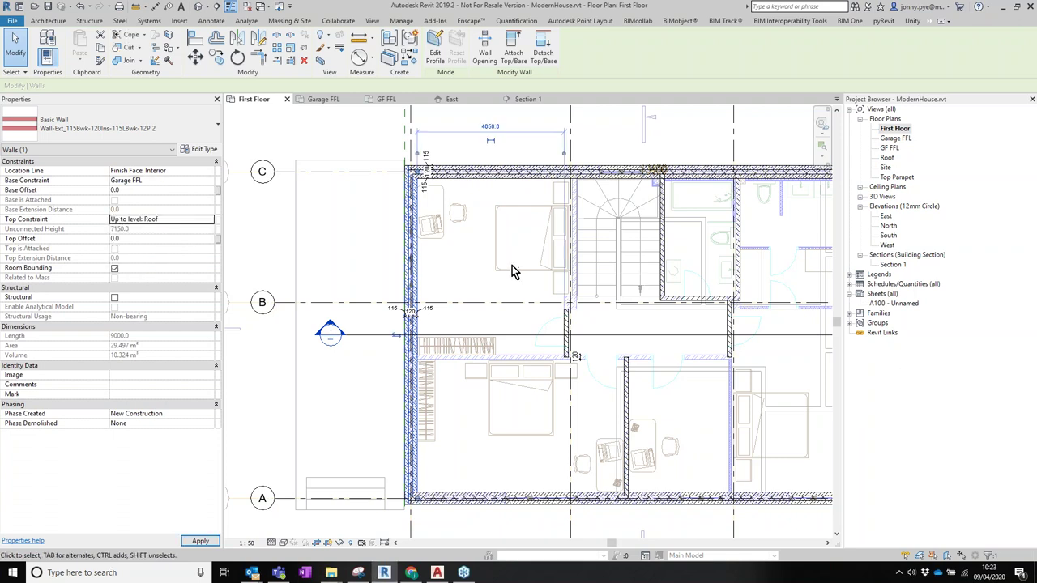
pyautogui.click(511, 266)
# Create a short building section across the grid 1 wall between grids B and C, and open its view.
pyautogui.click(218, 6)
pyautogui.click(357, 237)
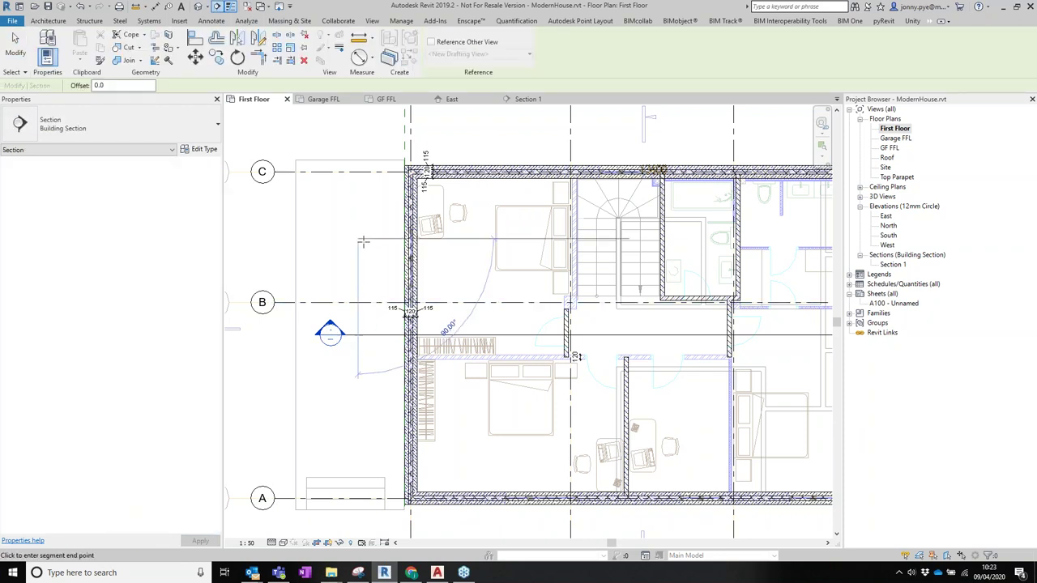
pyautogui.click(476, 237)
pyautogui.press('Escape')
pyautogui.press('Escape')
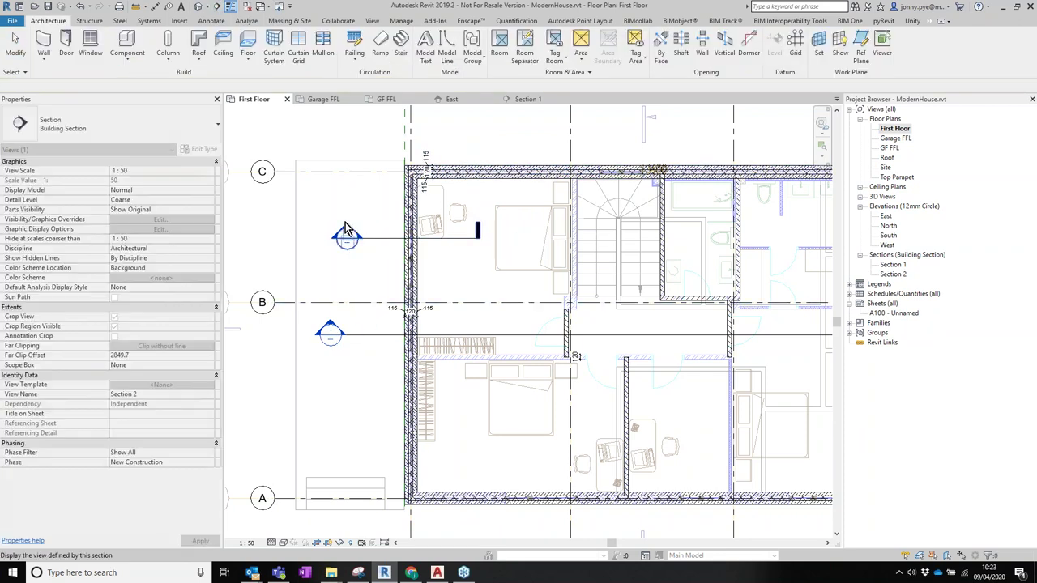
pyautogui.doubleClick(346, 234)
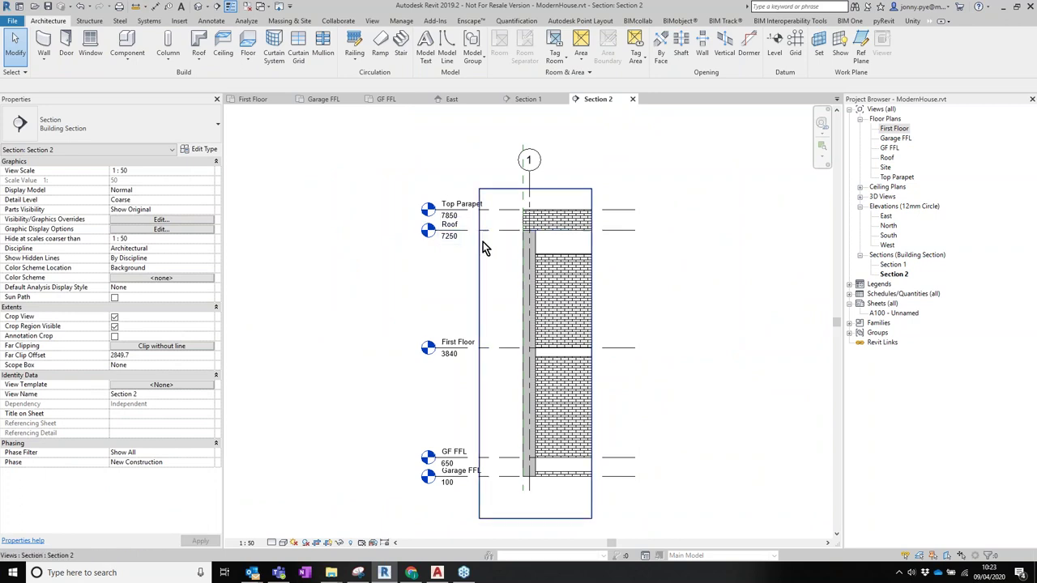
pyautogui.scroll(3, 549, 248)
pyautogui.scroll(-2, 480, 224)
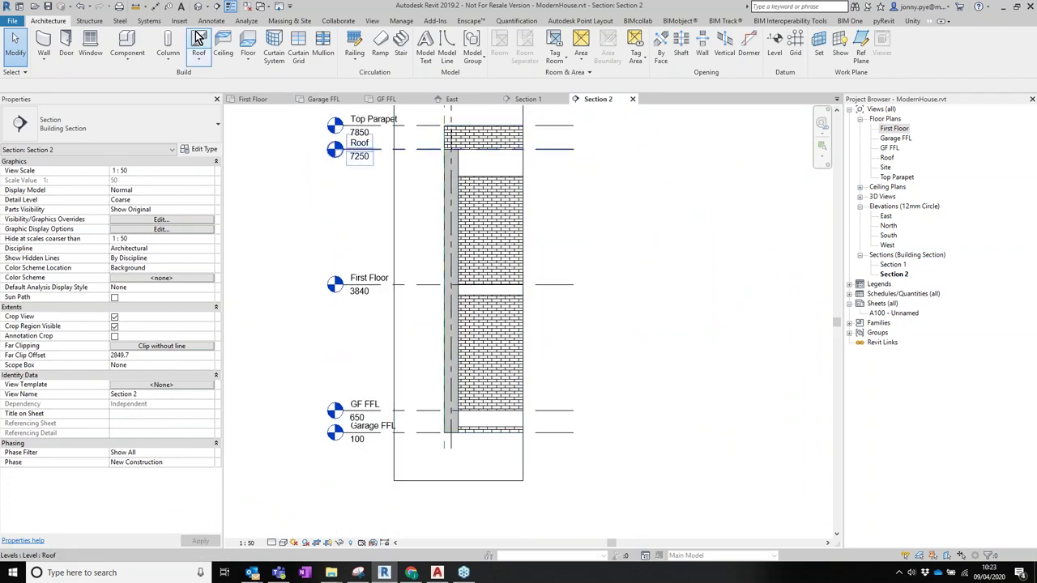
# Examine the house in the 3D view, comparing the constraints of the grid 1 wall with the adjoining parapet-height wall.
pyautogui.click(198, 7)
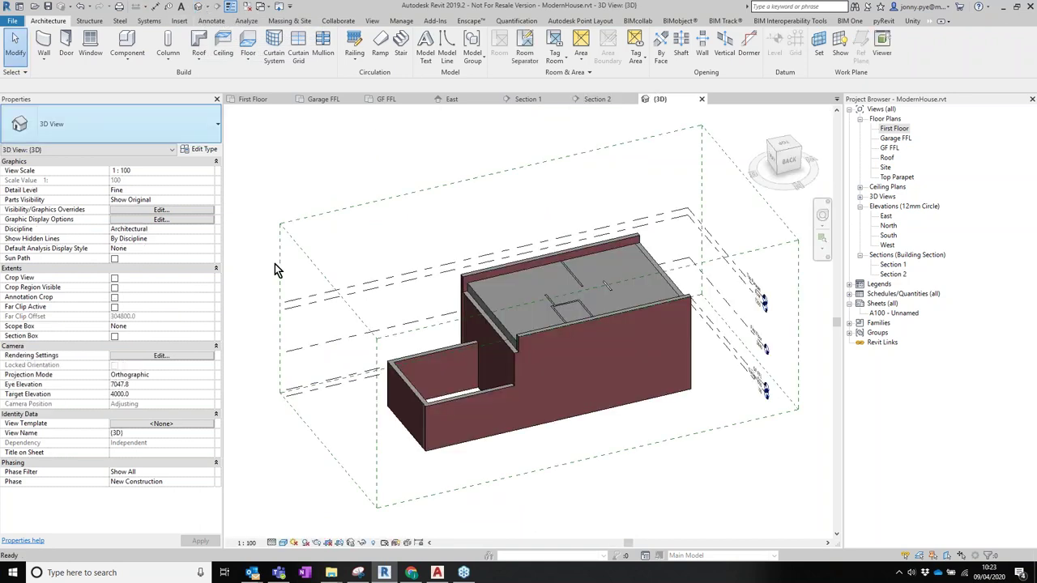
pyautogui.keyDown('shift'); pyautogui.moveTo(516, 331); pyautogui.dragTo(448, 375, button='middle'); pyautogui.keyUp('shift')
pyautogui.scroll(4, 448, 374)
pyautogui.click(460, 370)
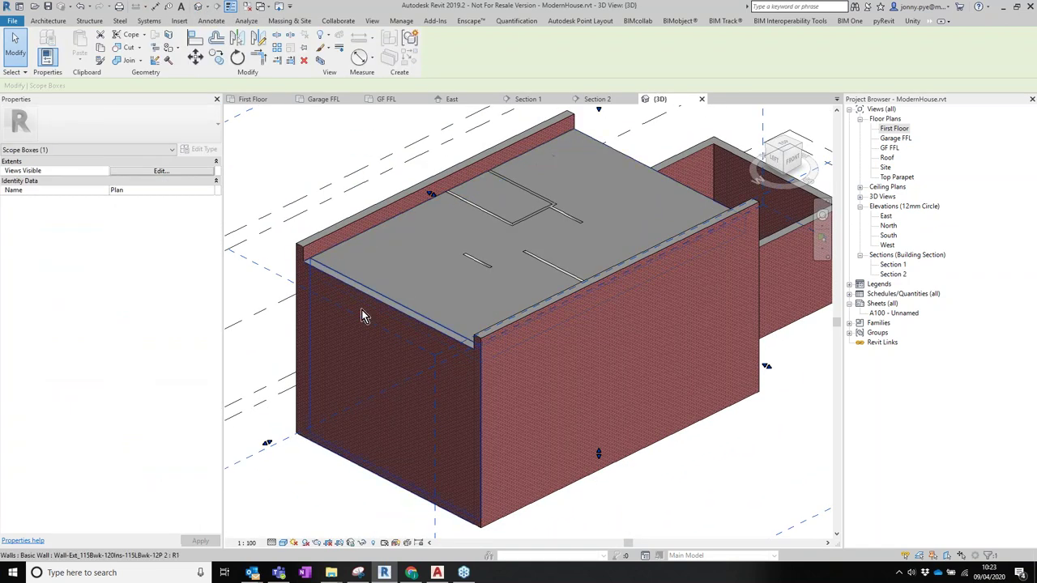
pyautogui.click(363, 308)
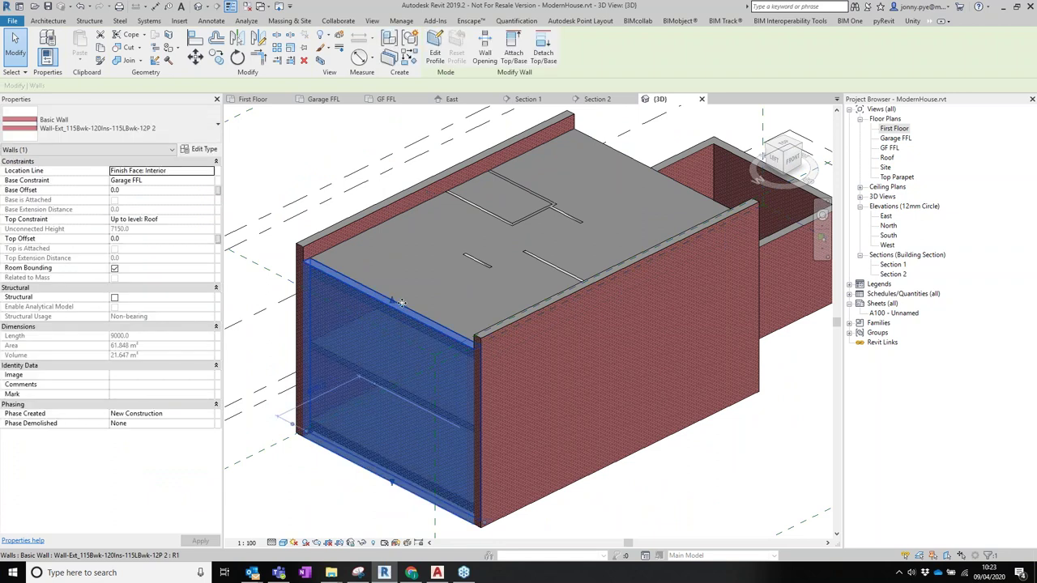
pyautogui.click(331, 229)
pyautogui.keyDown('shift'); pyautogui.moveTo(331, 228); pyautogui.dragTo(733, 227, button='middle'); pyautogui.keyUp('shift')
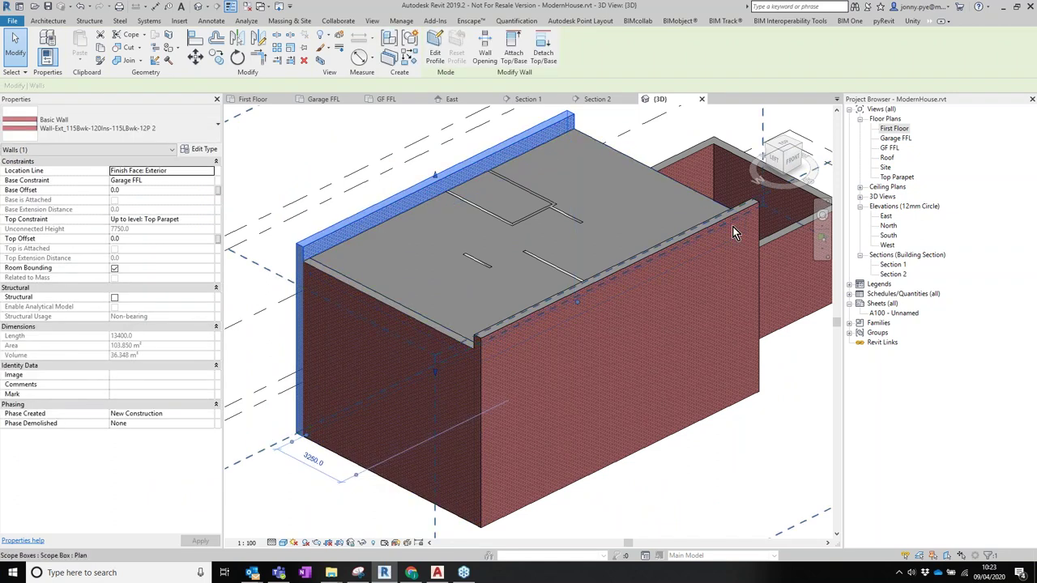
# Check the exterior walls against the linework in Section 1, and return to the First Floor plan.
pyautogui.doubleClick(892, 266)
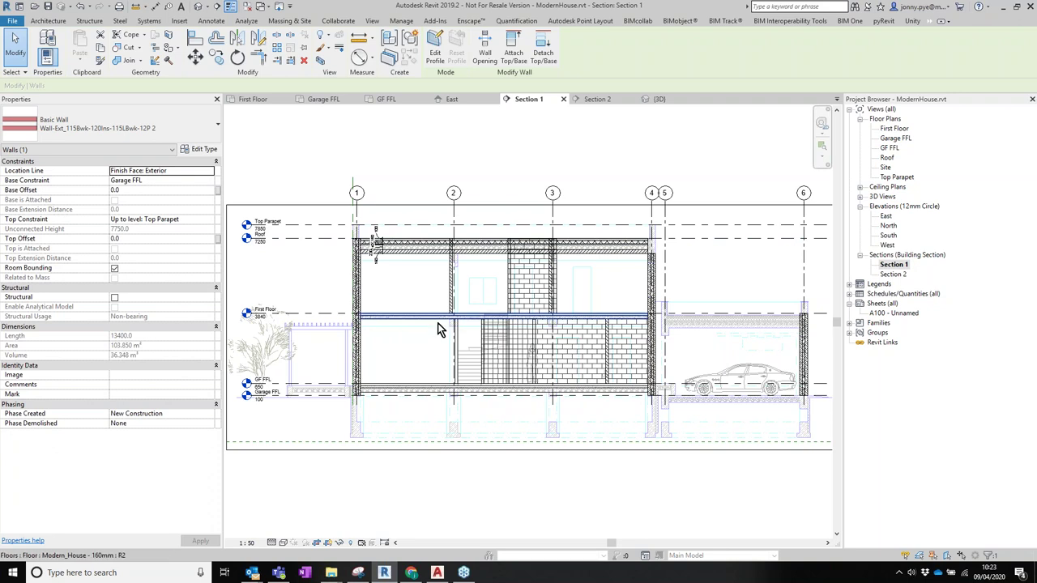
pyautogui.scroll(2, 419, 352)
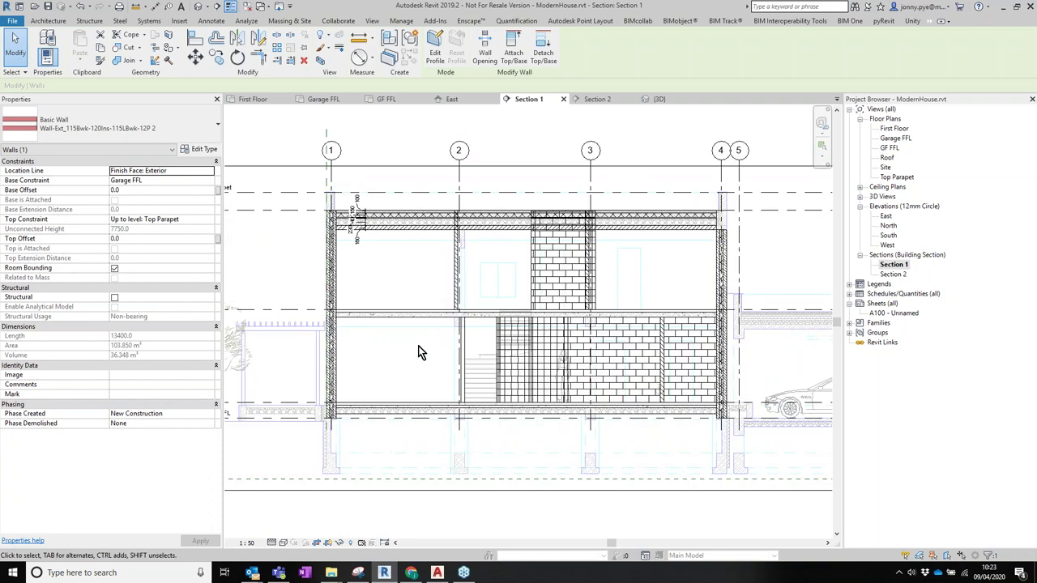
pyautogui.doubleClick(895, 128)
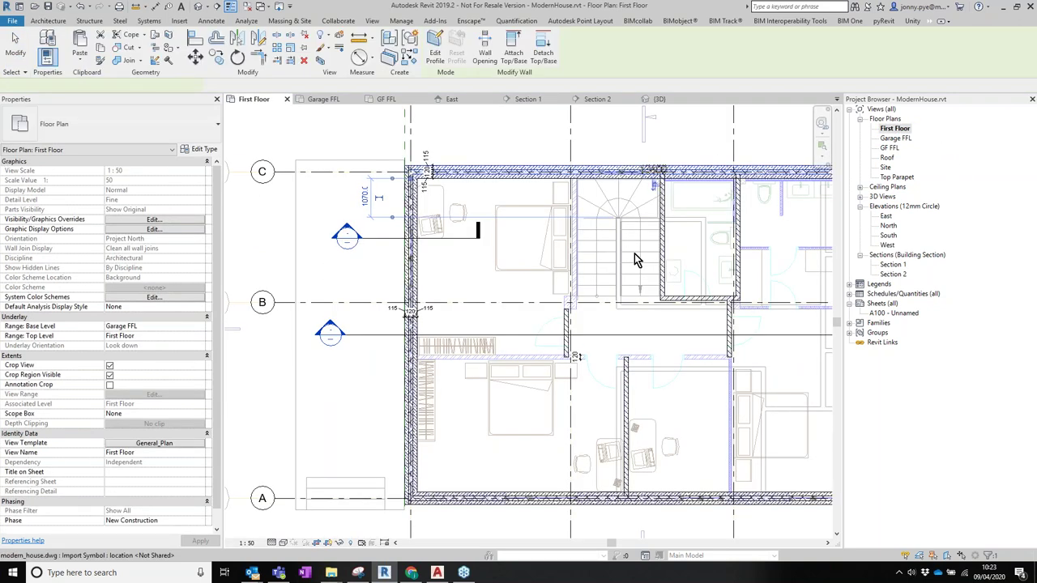
# Place a ModernHouse - Partition 120 wall between the bedroom and the stairs near grid 2, flipping it onto the DWG partition.
pyautogui.click(419, 289)
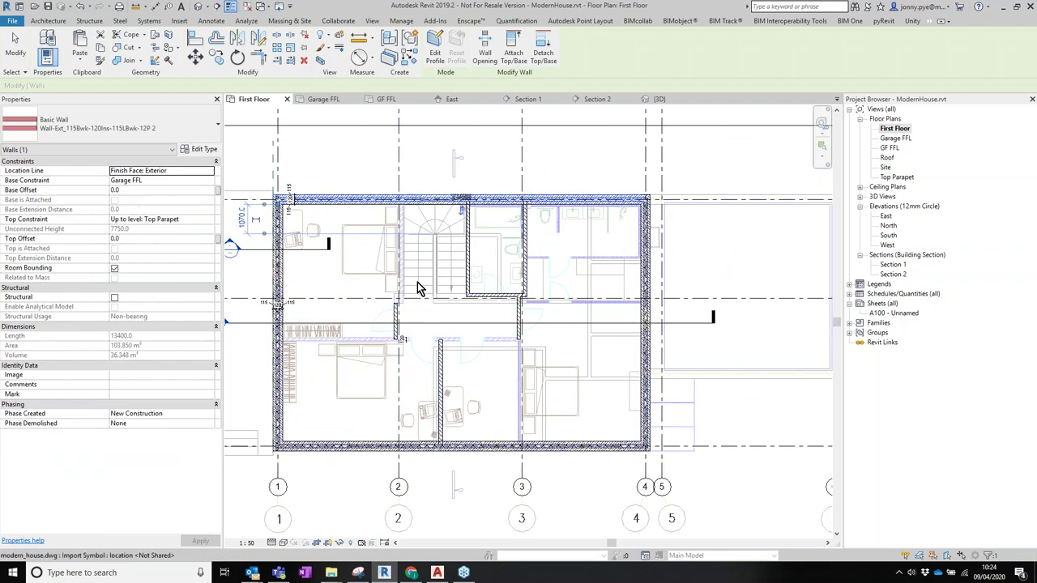
pyautogui.scroll(3, 419, 289)
pyautogui.moveTo(449, 274); pyautogui.dragTo(514, 274, button='middle')
pyautogui.click(571, 246)
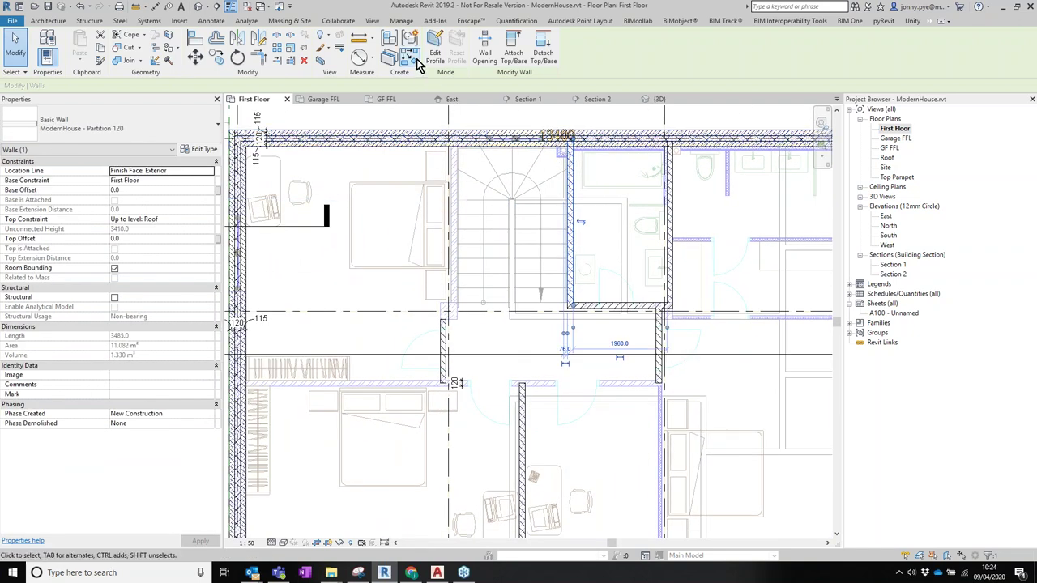
pyautogui.press('w')
pyautogui.press('a')
pyautogui.scroll(3, 459, 203)
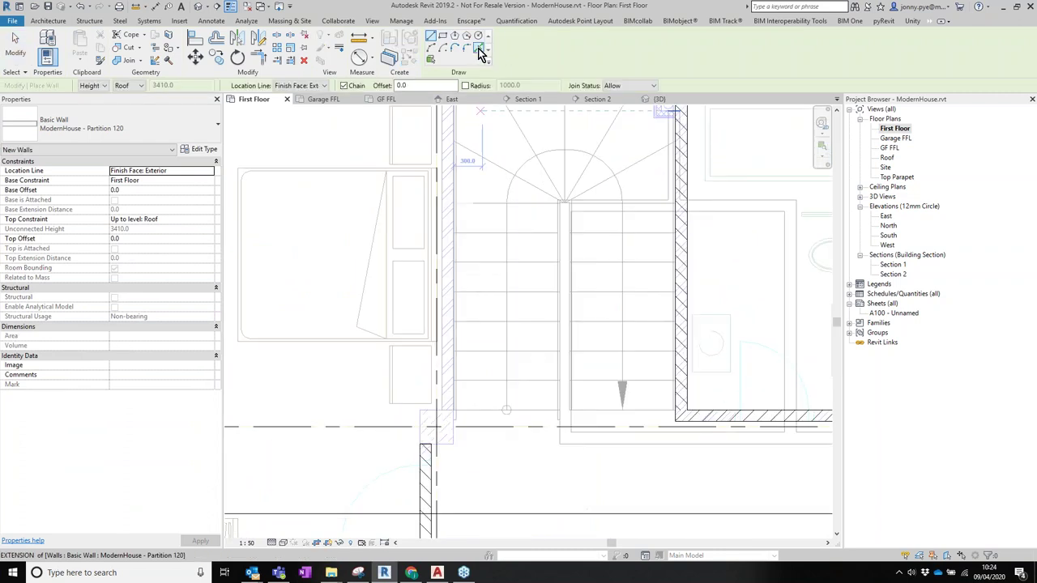
pyautogui.click(479, 49)
pyautogui.scroll(2, 449, 224)
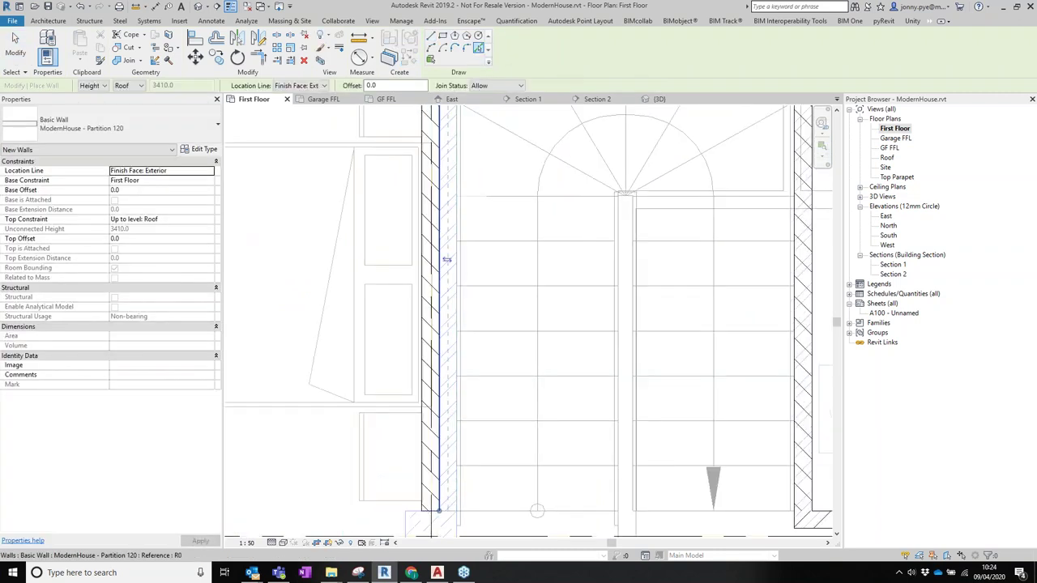
pyautogui.click(449, 260)
pyautogui.click(447, 264)
pyautogui.scroll(-3, 459, 273)
pyautogui.press('Escape')
pyautogui.press('Escape')
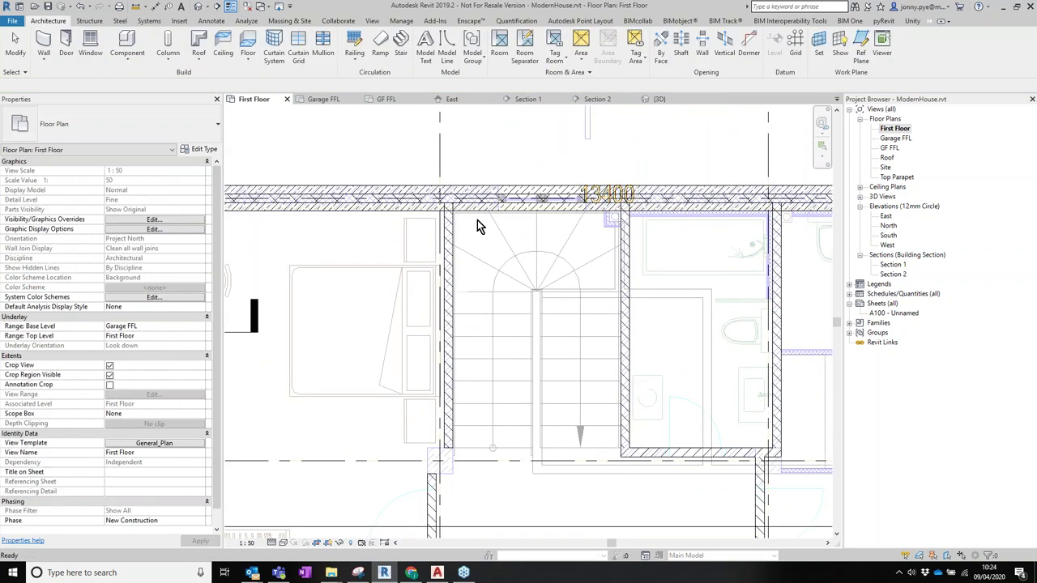
# Examine the new stair partition's end near grid B and the remaining DWG partition lines around grid 3.
pyautogui.click(447, 280)
pyautogui.moveTo(479, 347); pyautogui.dragTo(514, 280, button='middle')
pyautogui.scroll(2, 470, 357)
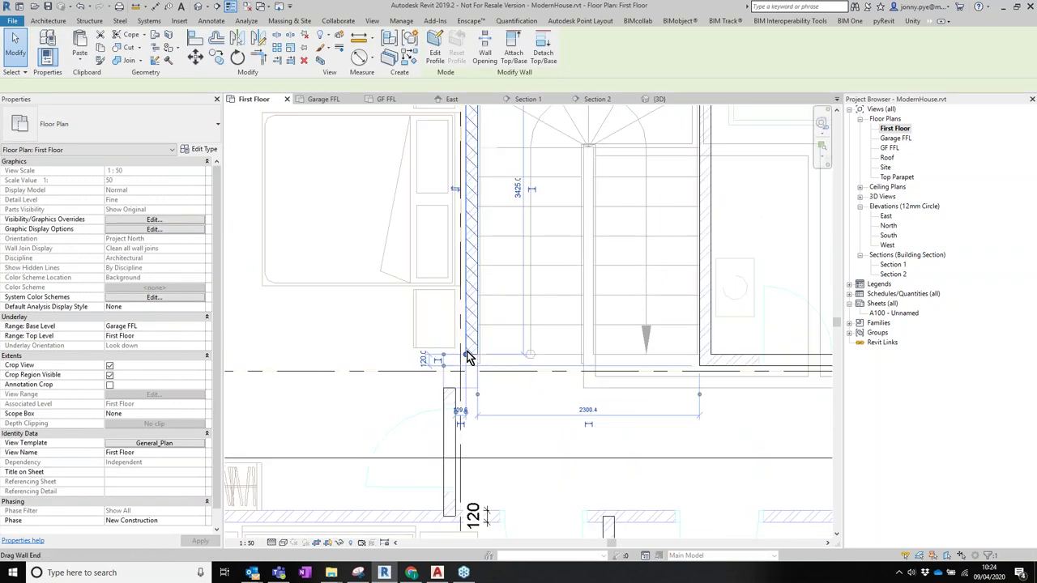
pyautogui.click(468, 354)
pyautogui.moveTo(540, 400); pyautogui.dragTo(523, 370, button='middle')
pyautogui.press('Escape')
pyautogui.scroll(-2, 569, 372)
pyautogui.scroll(-3, 563, 361)
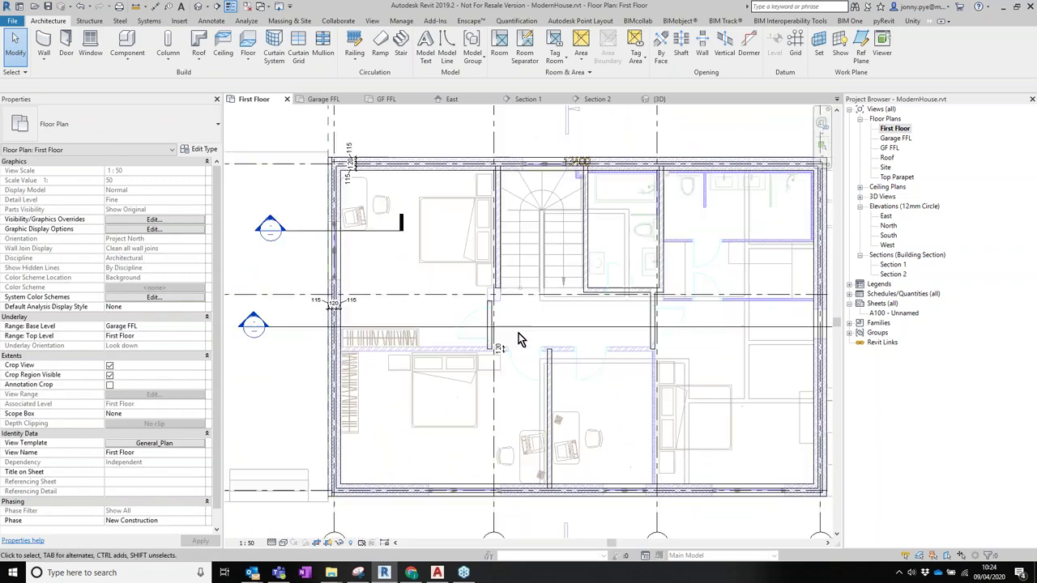
pyautogui.moveTo(539, 382); pyautogui.dragTo(557, 365, button='middle')
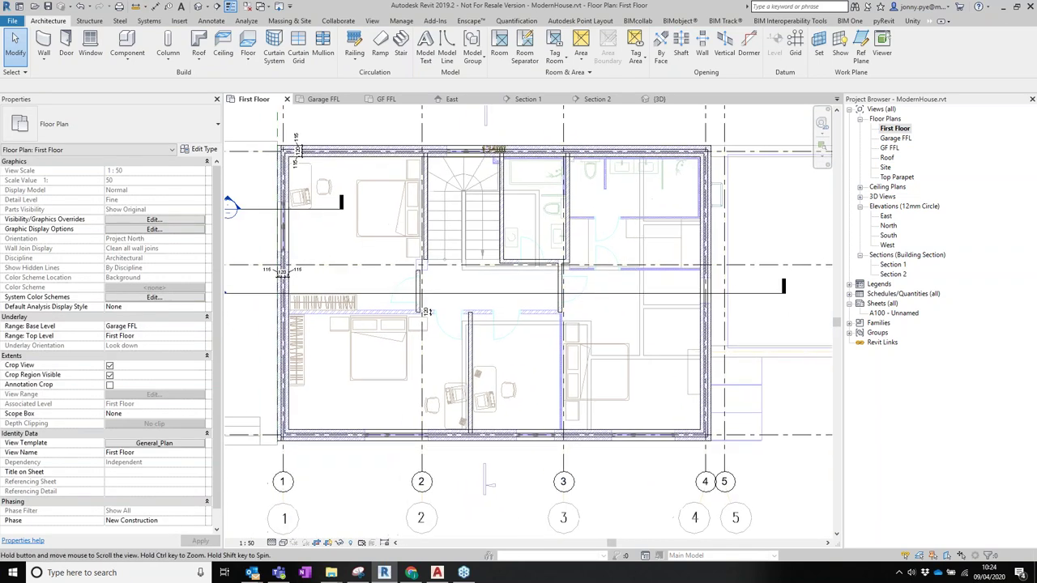
pyautogui.scroll(4, 590, 353)
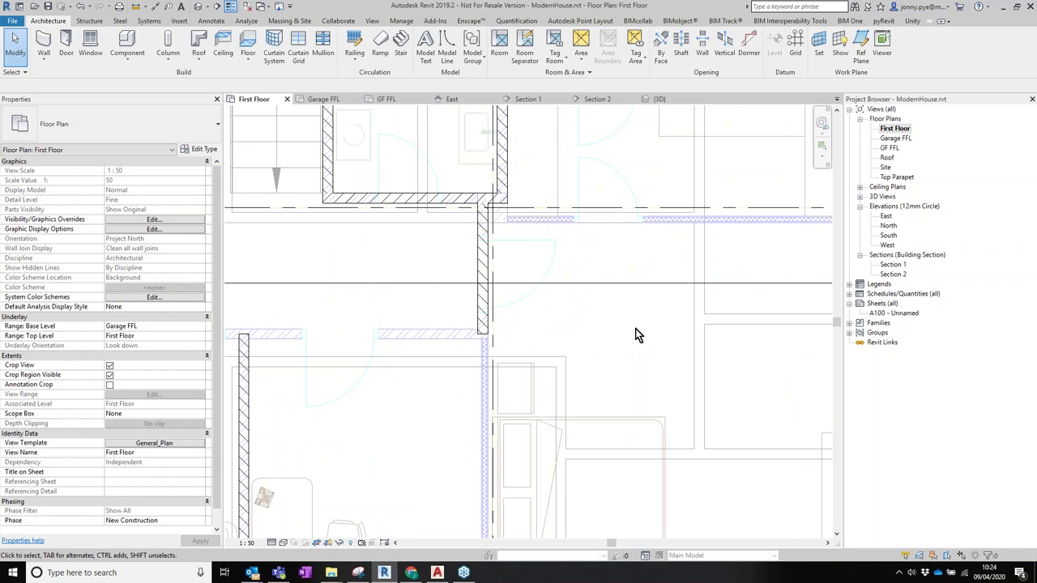
# Set the First Floor plan's underlay base level to None.
pyautogui.scroll(-4, 621, 334)
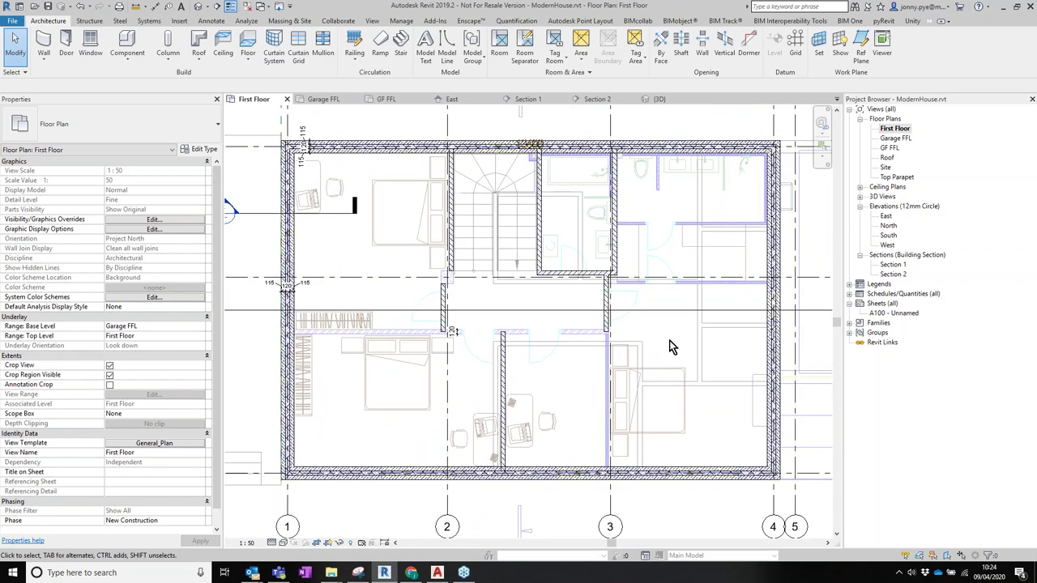
pyautogui.click(200, 328)
pyautogui.click(121, 334)
pyautogui.scroll(-2, 570, 338)
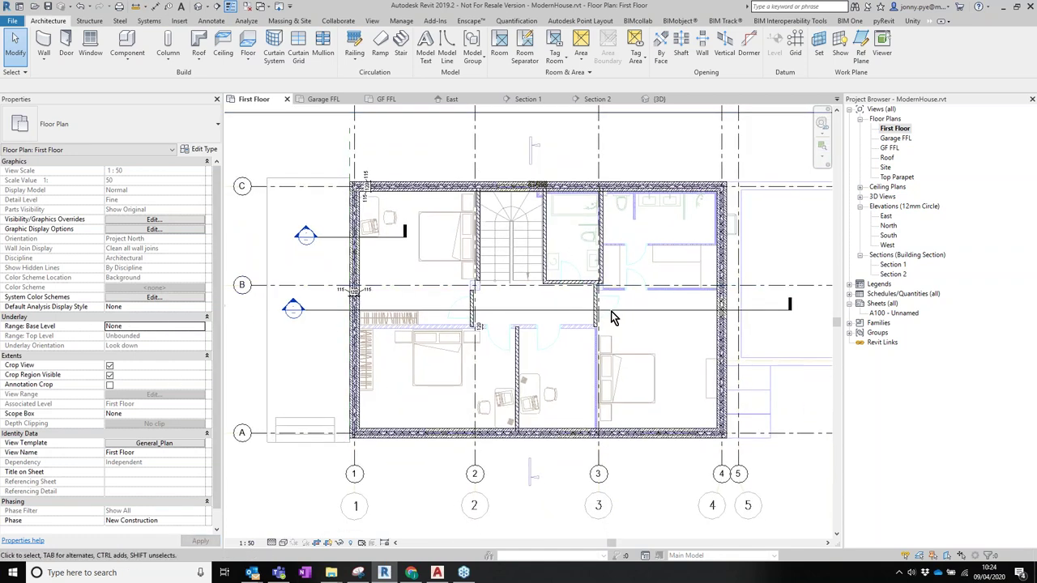
pyautogui.scroll(3, 620, 324)
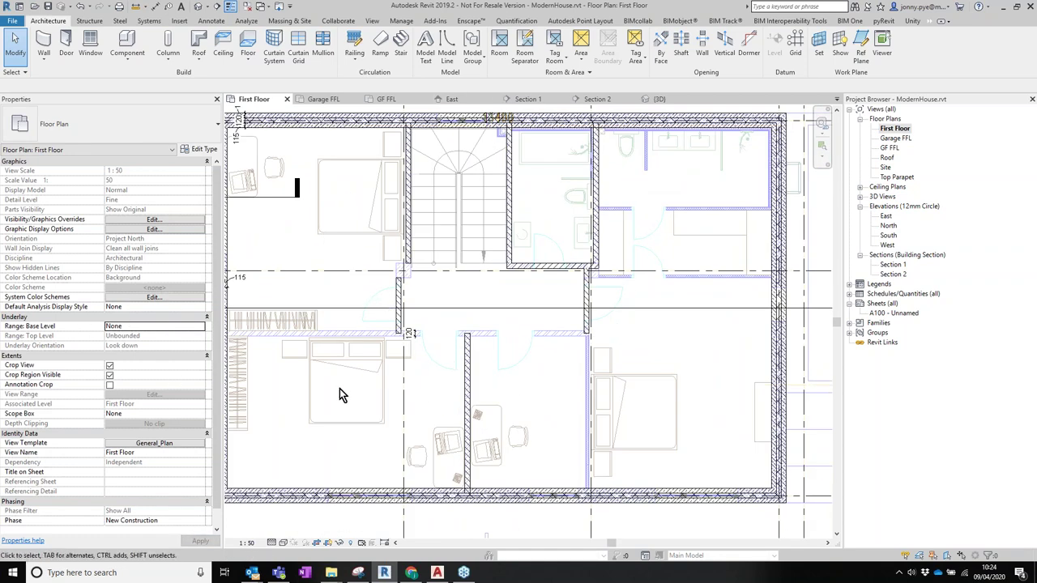
pyautogui.moveTo(501, 377); pyautogui.dragTo(547, 393, button='middle')
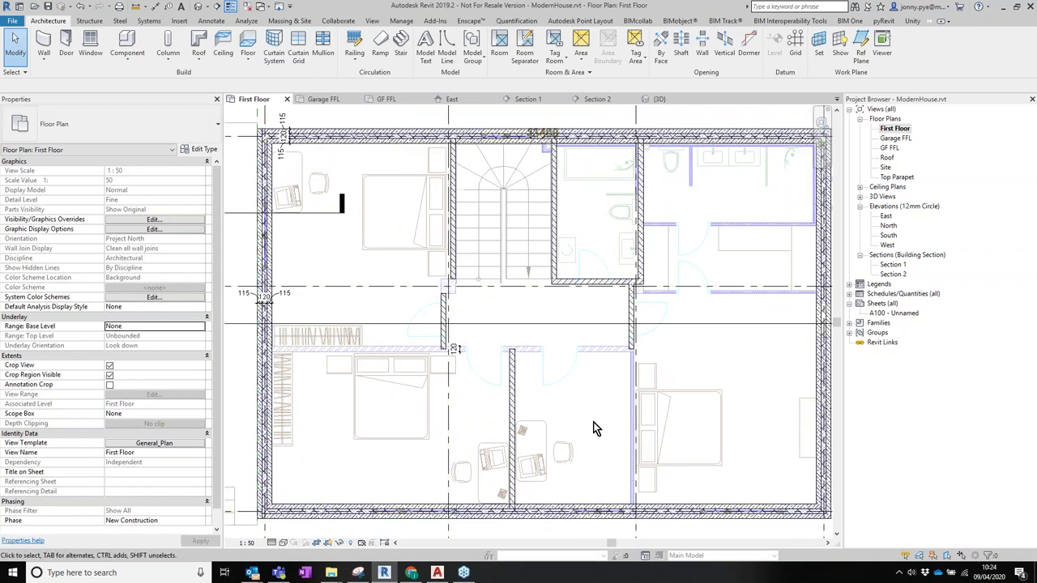
pyautogui.moveTo(607, 423); pyautogui.dragTo(530, 329, button='middle')
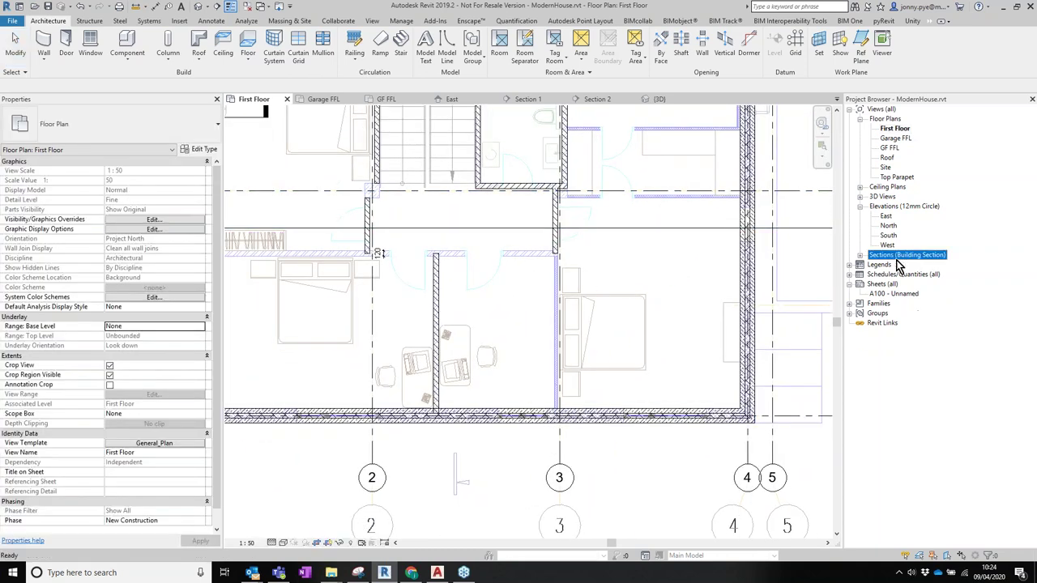
# Open Section 1 and examine the first-floor and ground-floor slabs where they meet the grid 1 wall.
pyautogui.doubleClick(894, 275)
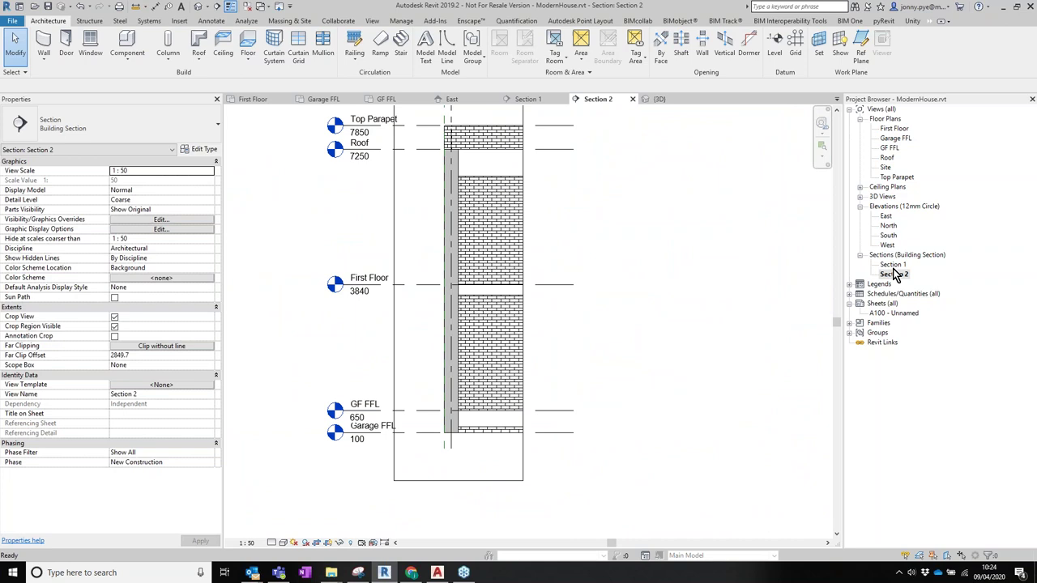
pyautogui.doubleClick(893, 265)
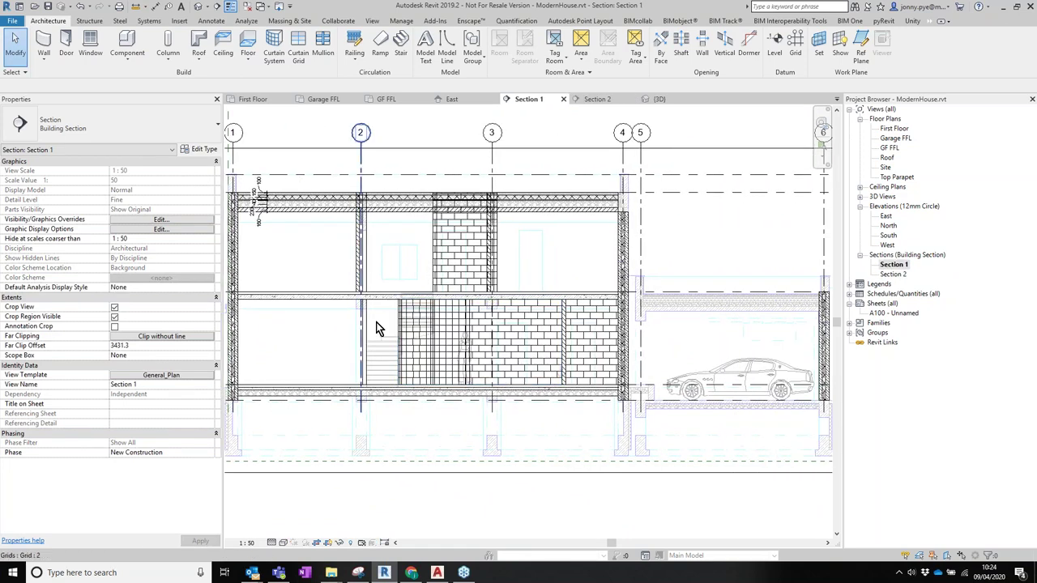
pyautogui.scroll(3, 330, 292)
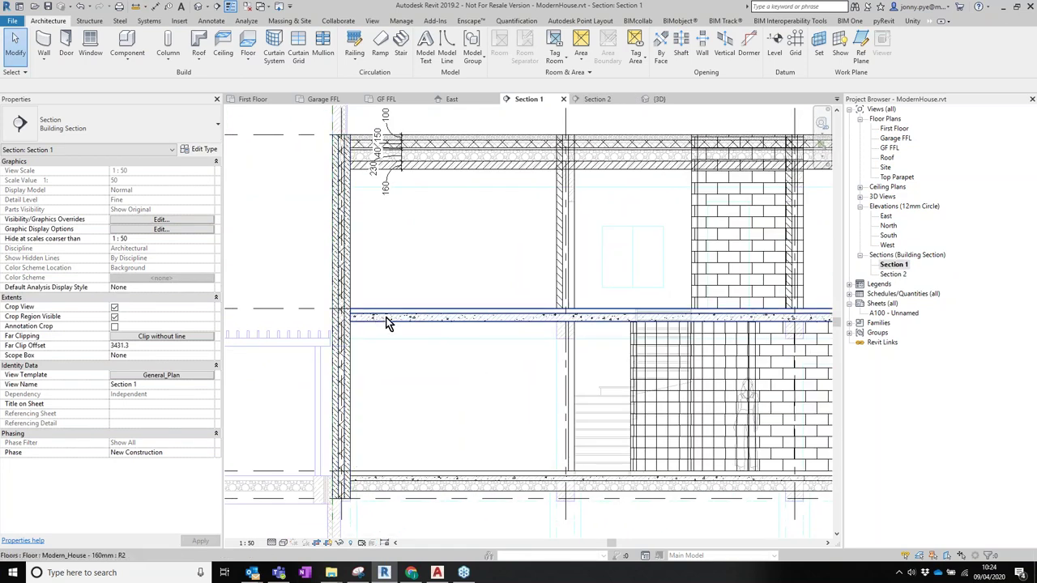
pyautogui.scroll(5, 374, 329)
pyautogui.click(366, 308)
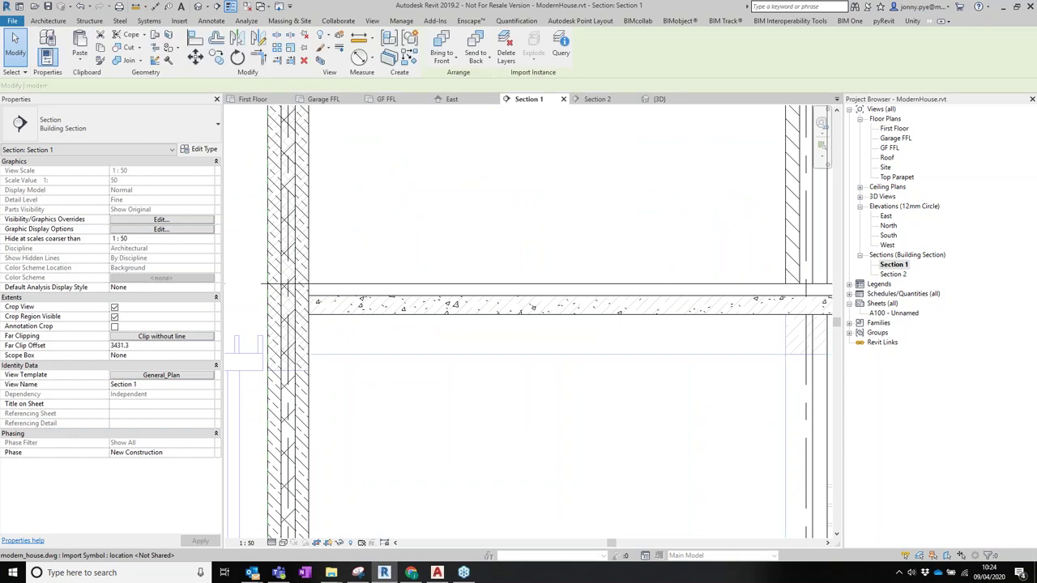
pyautogui.click(419, 249)
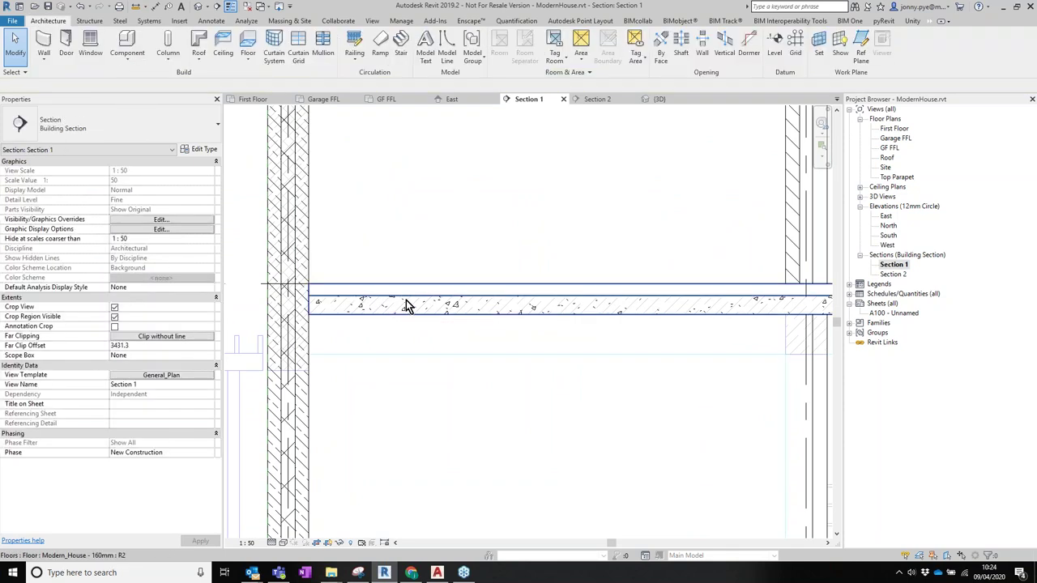
pyautogui.click(408, 305)
pyautogui.scroll(-4, 523, 389)
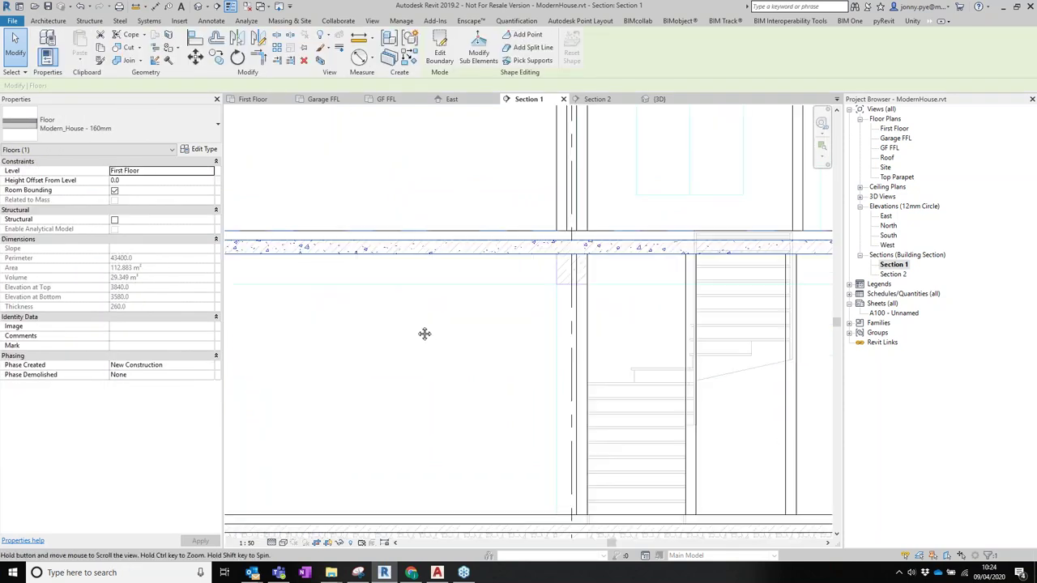
pyautogui.scroll(5, 394, 387)
pyautogui.scroll(3, 350, 422)
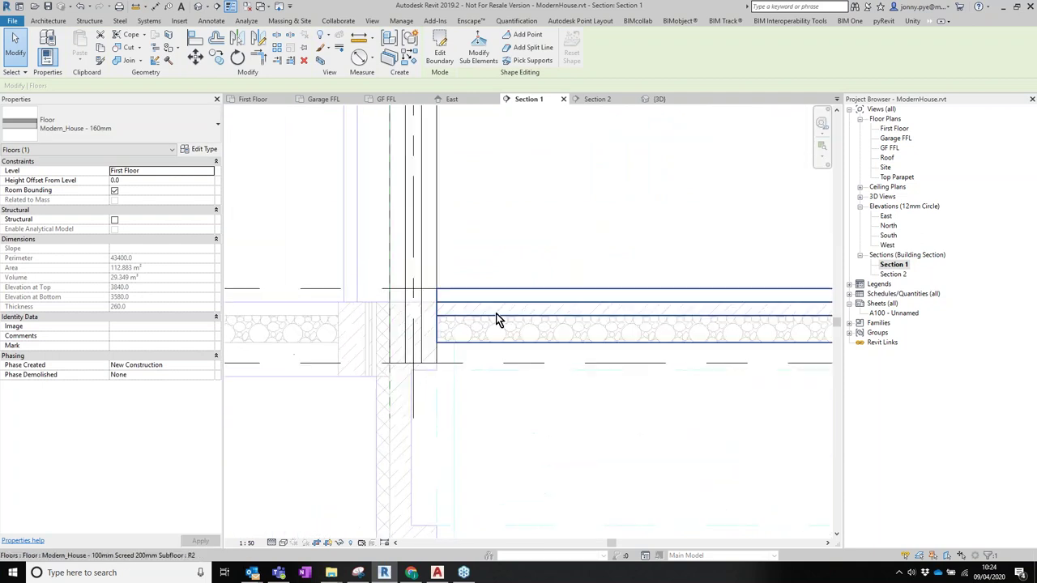
# Dimension the ground floor's layer thicknesses in one aligned string, from GF FFL down to the underside of the subfloor.
pyautogui.press('d')
pyautogui.press('i')
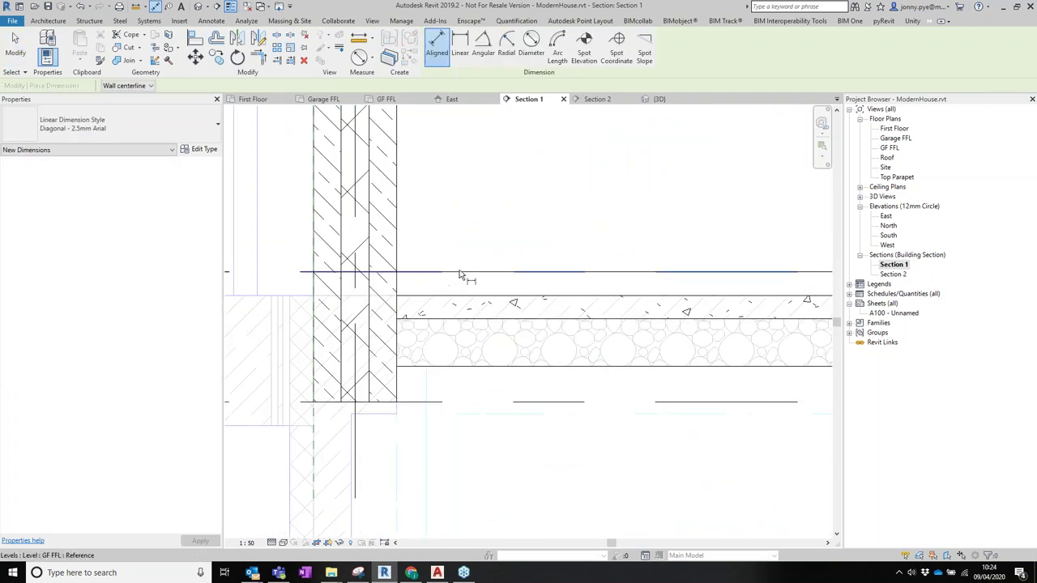
pyautogui.click(456, 273)
pyautogui.click(462, 298)
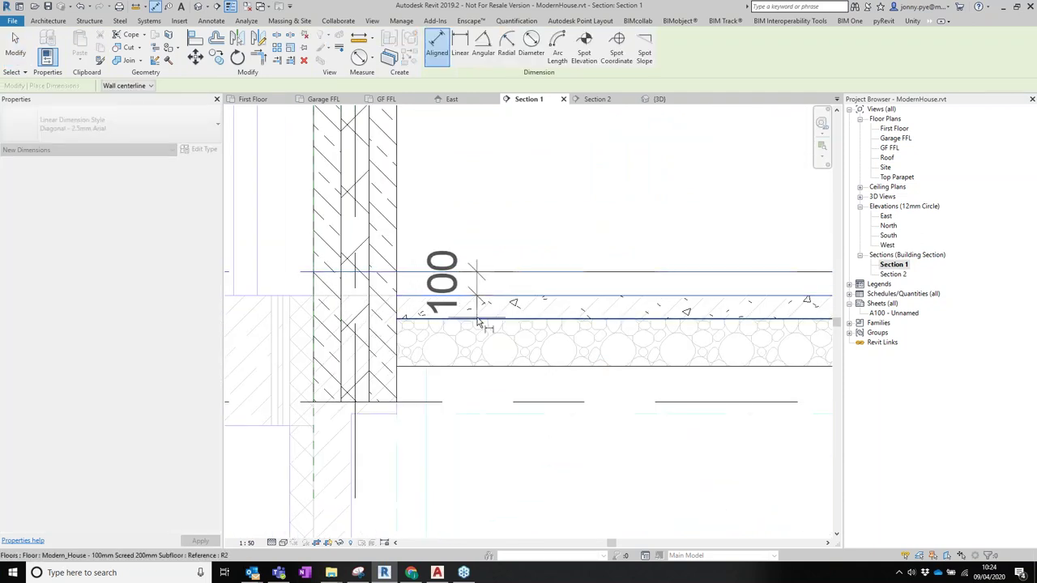
pyautogui.click(478, 333)
pyautogui.click(478, 367)
pyautogui.click(516, 451)
pyautogui.press('Escape')
pyautogui.press('Escape')
pyautogui.click(528, 344)
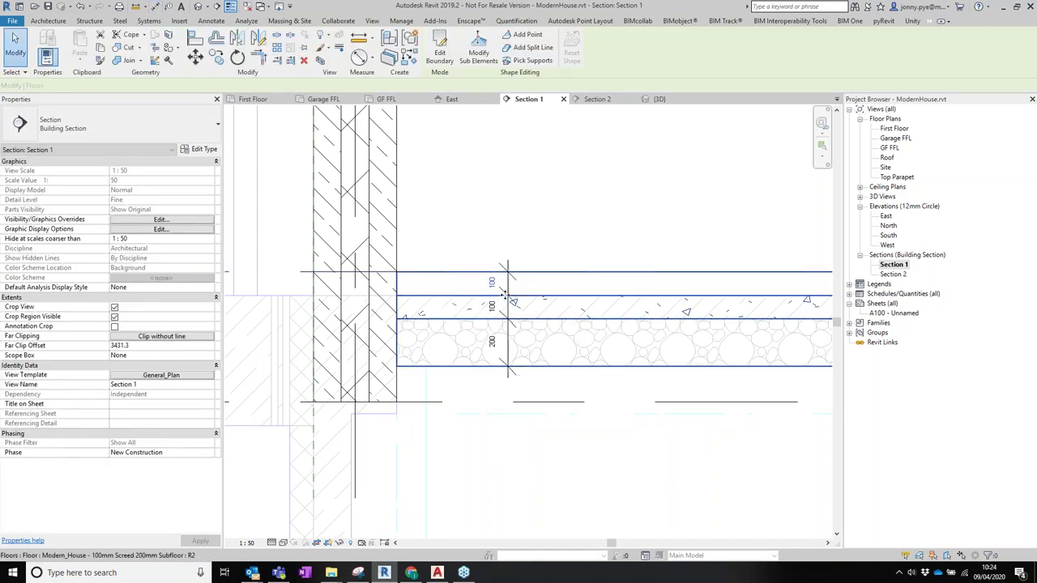
pyautogui.click(546, 142)
# Move the upper and lower texts of the ground floor layer dimension clear of the middle one, above and below the floor.
pyautogui.click(497, 290)
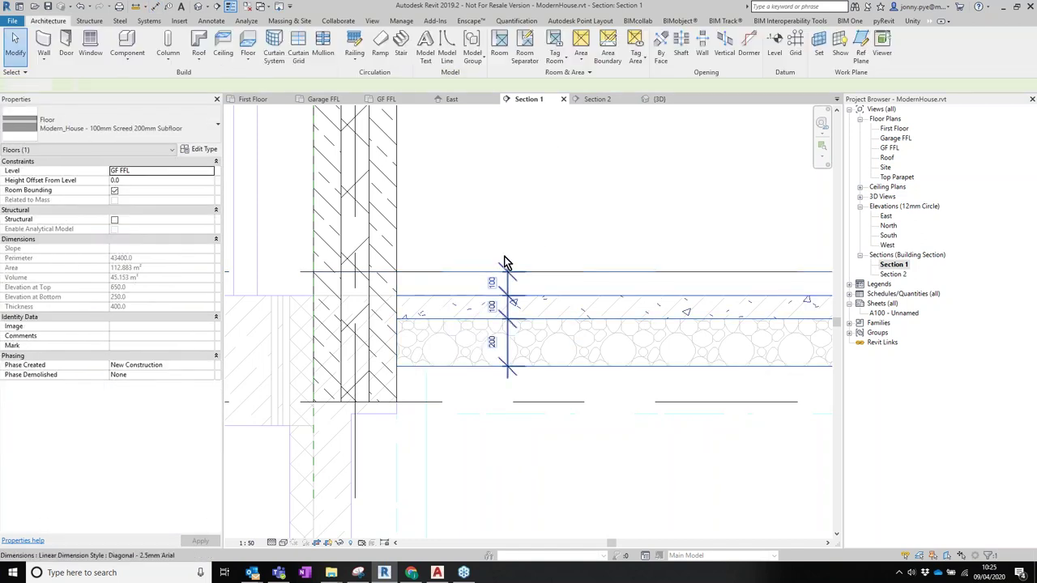
pyautogui.press('Escape')
pyautogui.click(498, 263)
pyautogui.moveTo(496, 267); pyautogui.dragTo(458, 198)
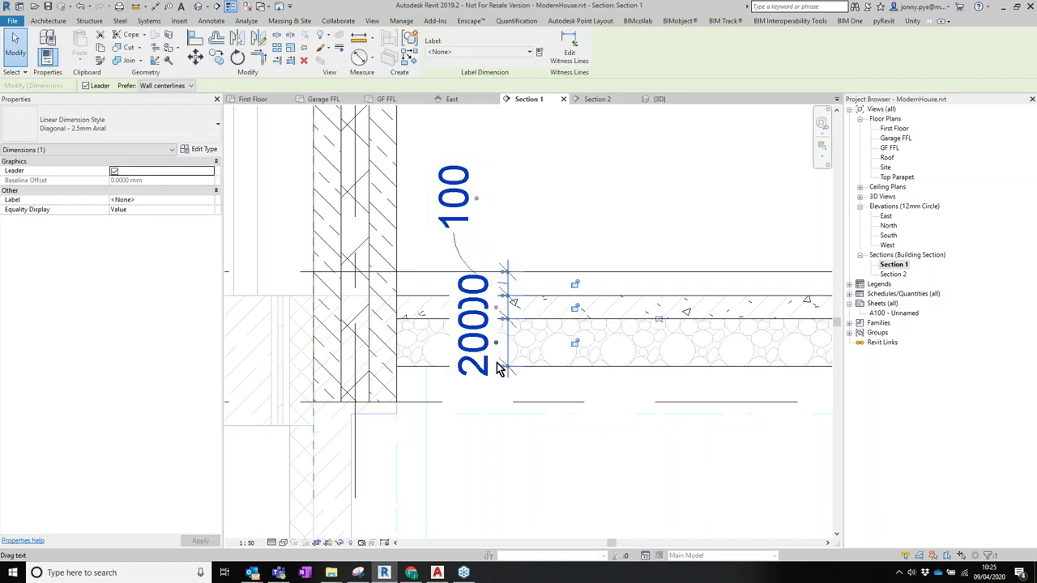
pyautogui.press('Escape')
pyautogui.click(491, 367)
pyautogui.moveTo(490, 367); pyautogui.dragTo(475, 452)
pyautogui.press('Escape')
pyautogui.scroll(-3, 580, 383)
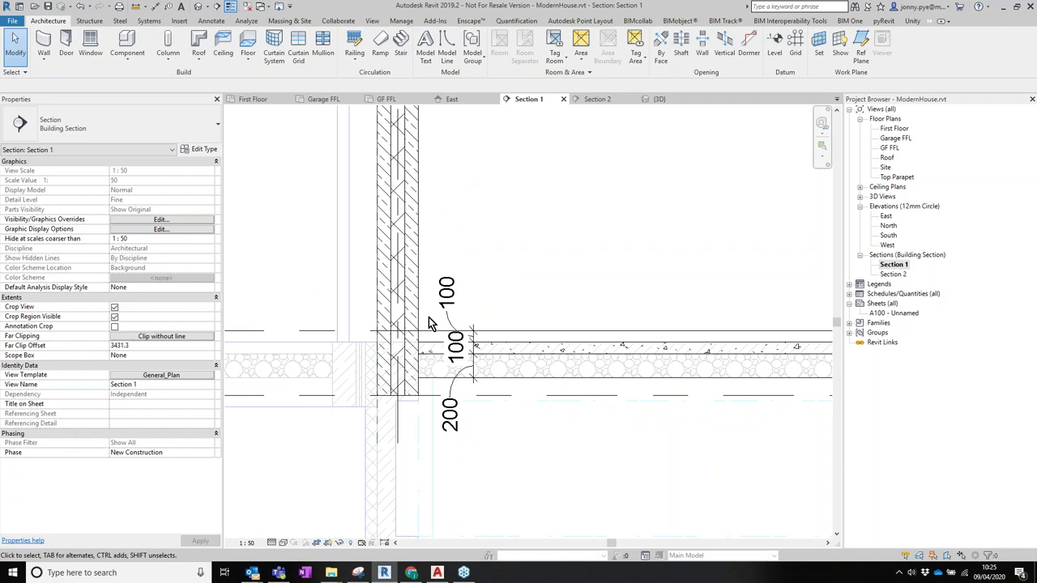
# Inspect the layer assembly of the ground floor's Modern_House - 100mm Screed 200mm Subfloor type and deselect the floor.
pyautogui.click(578, 353)
pyautogui.click(199, 149)
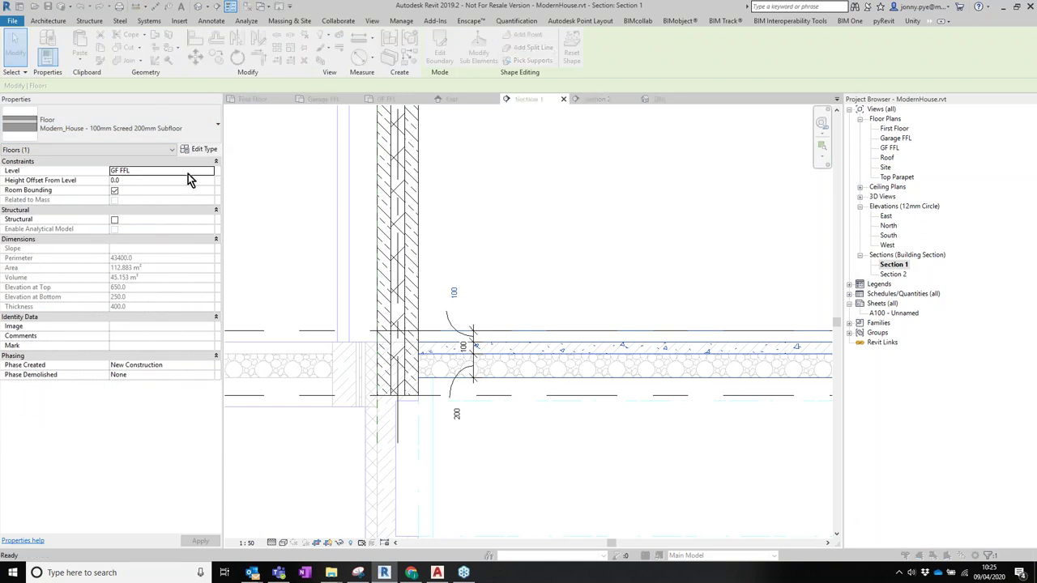
pyautogui.click(693, 134)
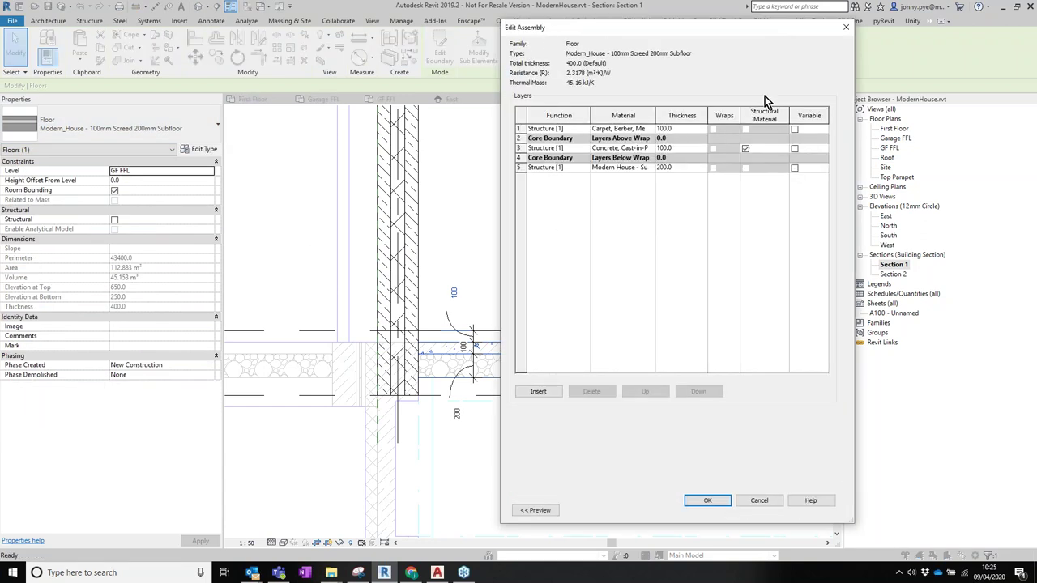
pyautogui.click(757, 500)
pyautogui.click(772, 512)
pyautogui.scroll(-5, 576, 285)
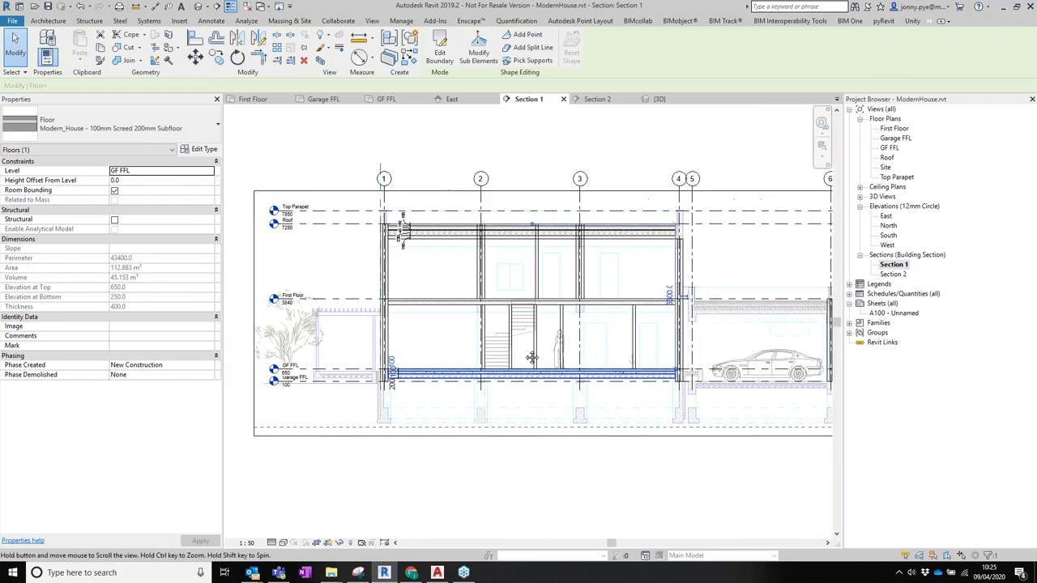
pyautogui.scroll(-3, 667, 213)
pyautogui.press('Escape')
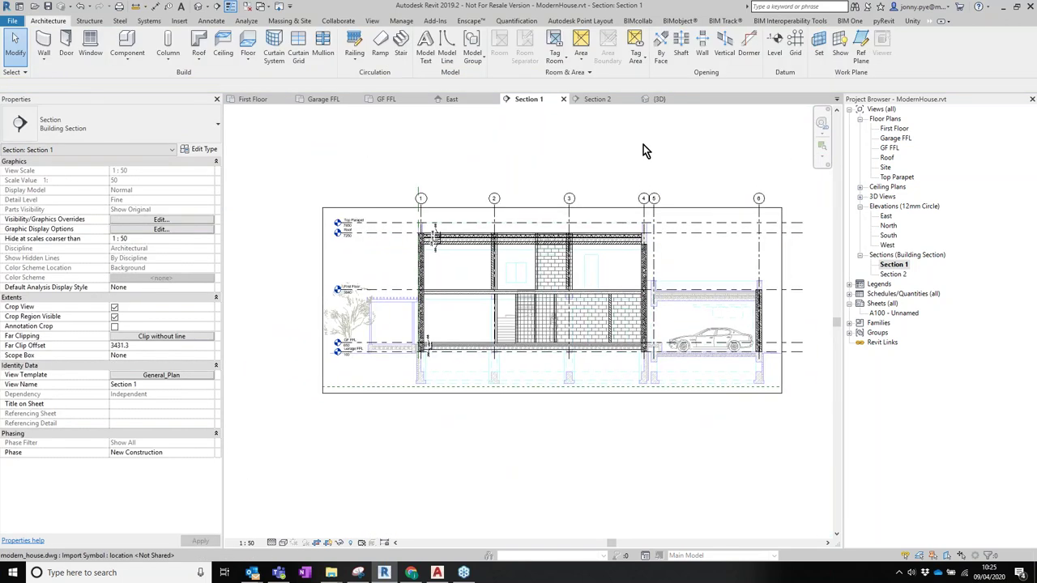
# Look through the floor plans, including the Roof and Site plans.
pyautogui.click(895, 129)
pyautogui.doubleClick(893, 138)
pyautogui.click(884, 158)
pyautogui.doubleClick(885, 159)
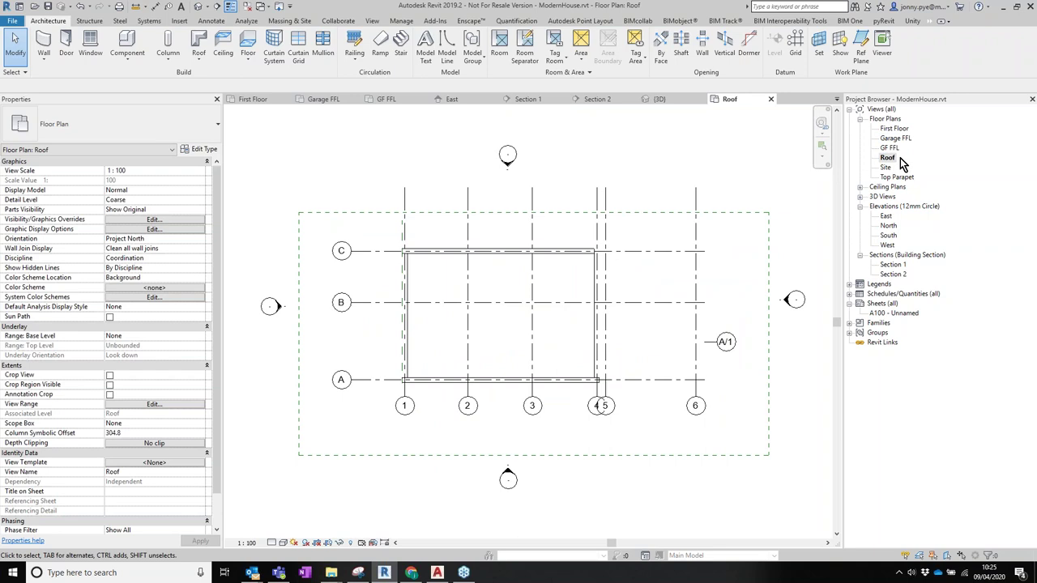
pyautogui.doubleClick(887, 168)
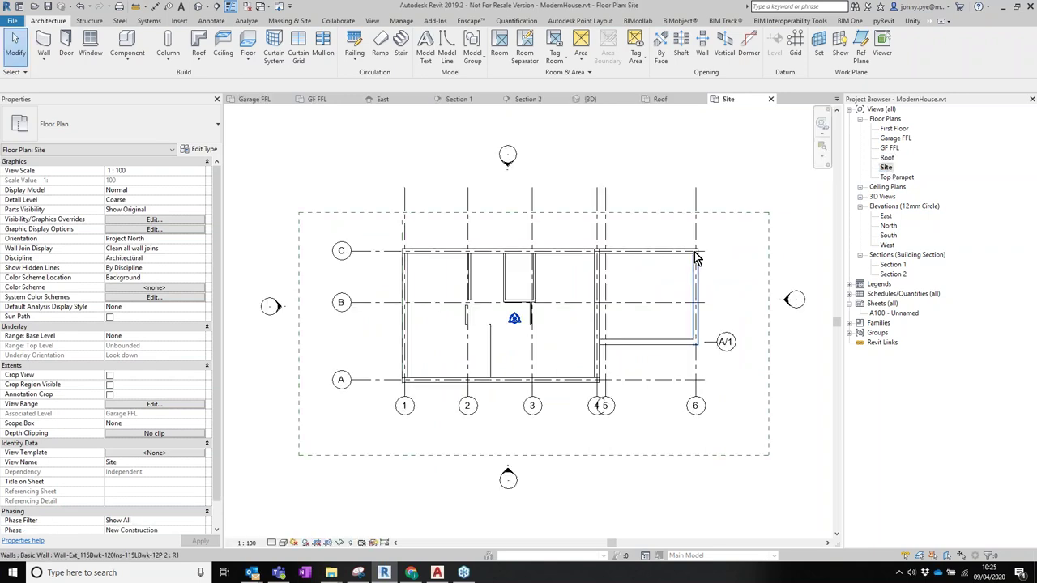
pyautogui.click(891, 148)
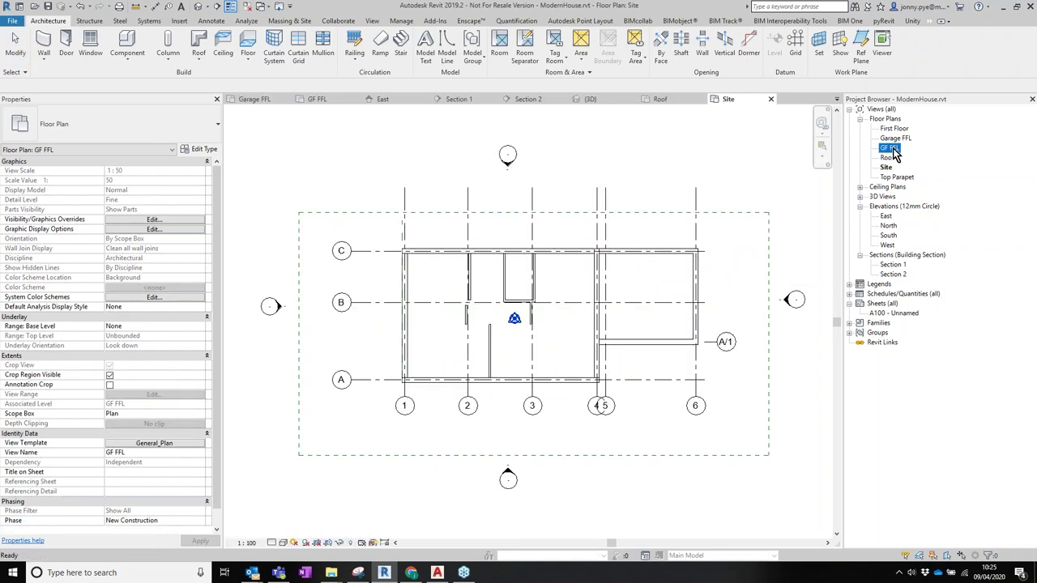
pyautogui.doubleClick(894, 139)
# Open the East elevation and apply the Wireframe visual style.
pyautogui.doubleClick(885, 216)
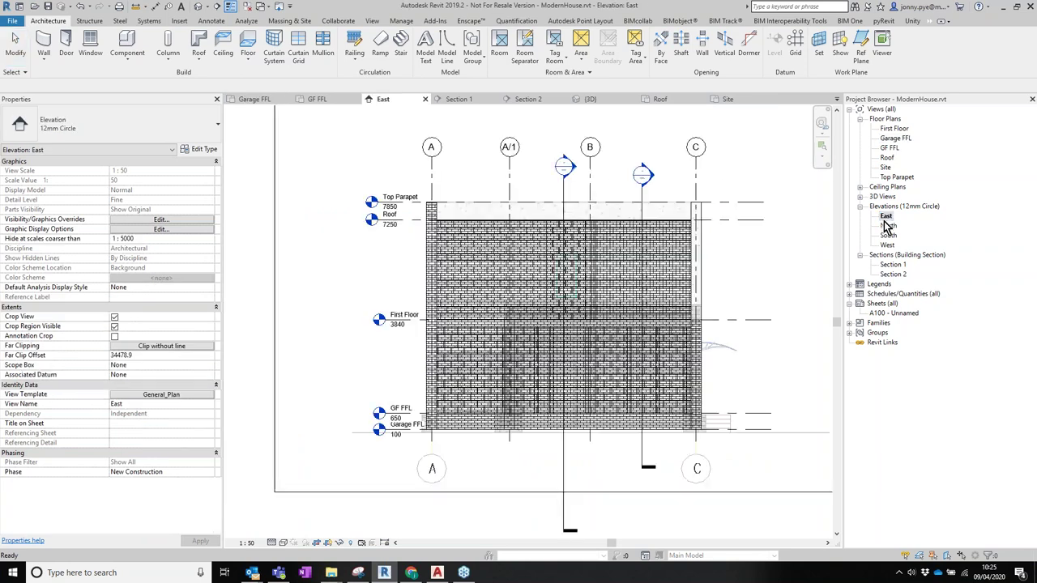
pyautogui.click(283, 543)
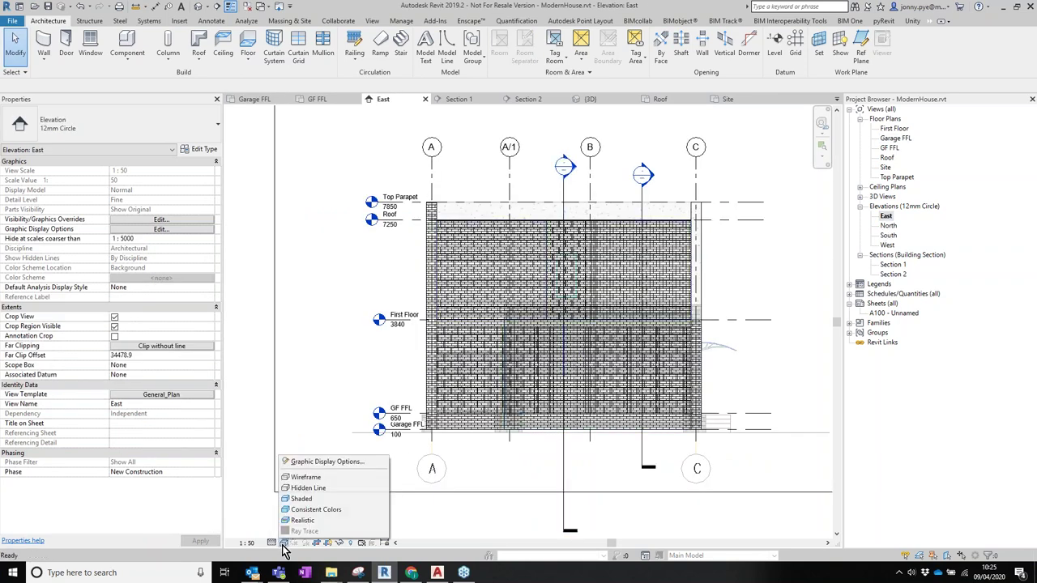
pyautogui.click(327, 478)
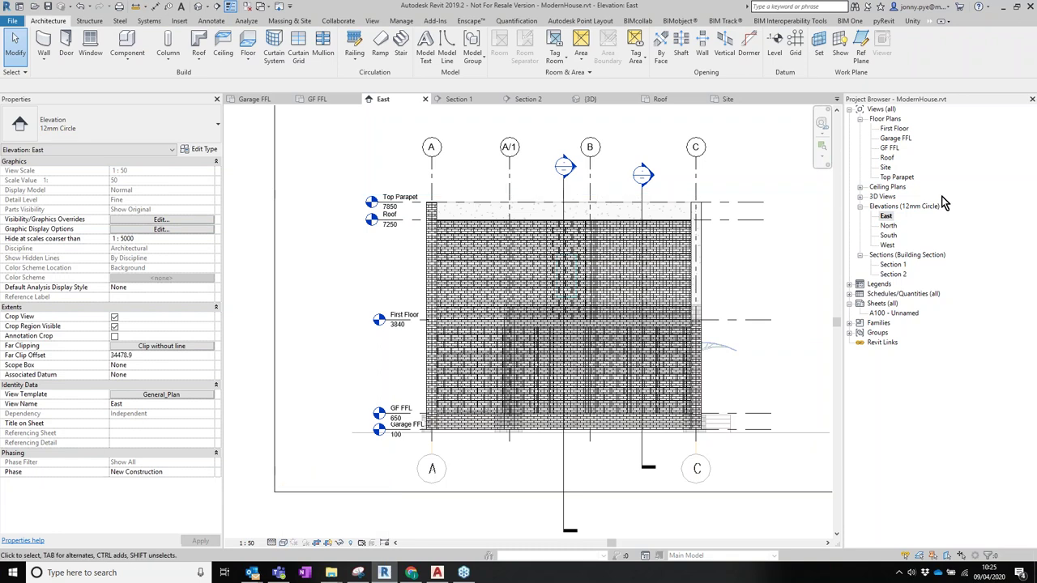
# Compare the Hidden Line and Wireframe visual styles at the grid A wall in the First Floor plan, ending on Wireframe.
pyautogui.doubleClick(895, 128)
pyautogui.scroll(5, 521, 431)
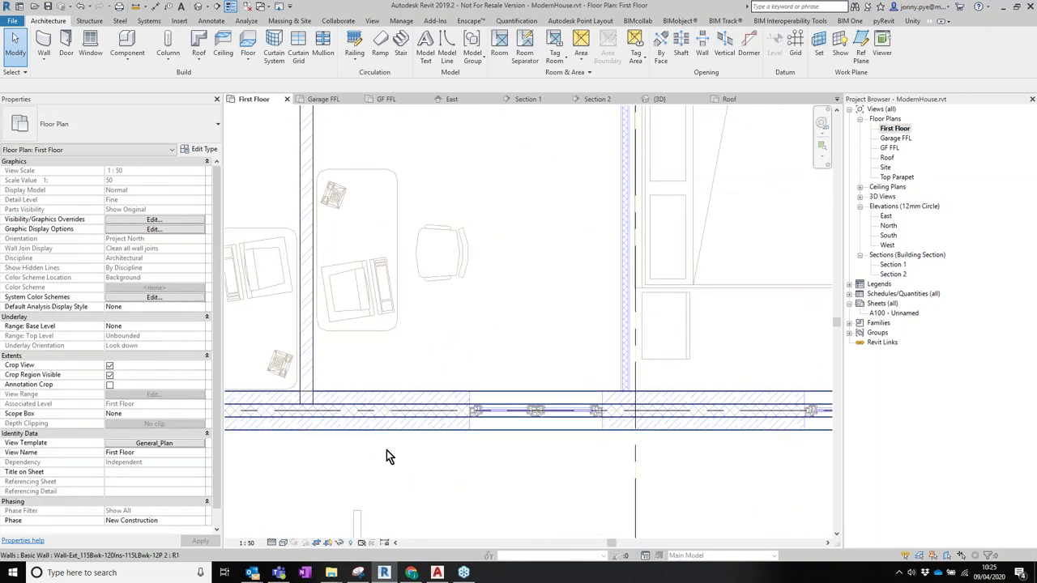
pyautogui.click(281, 543)
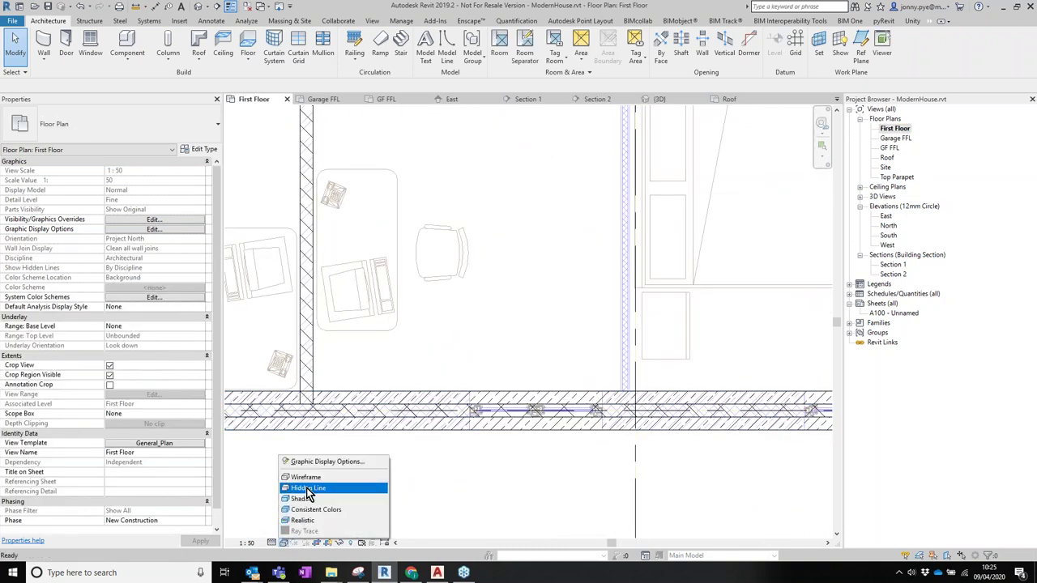
pyautogui.click(307, 488)
pyautogui.click(283, 543)
pyautogui.click(308, 478)
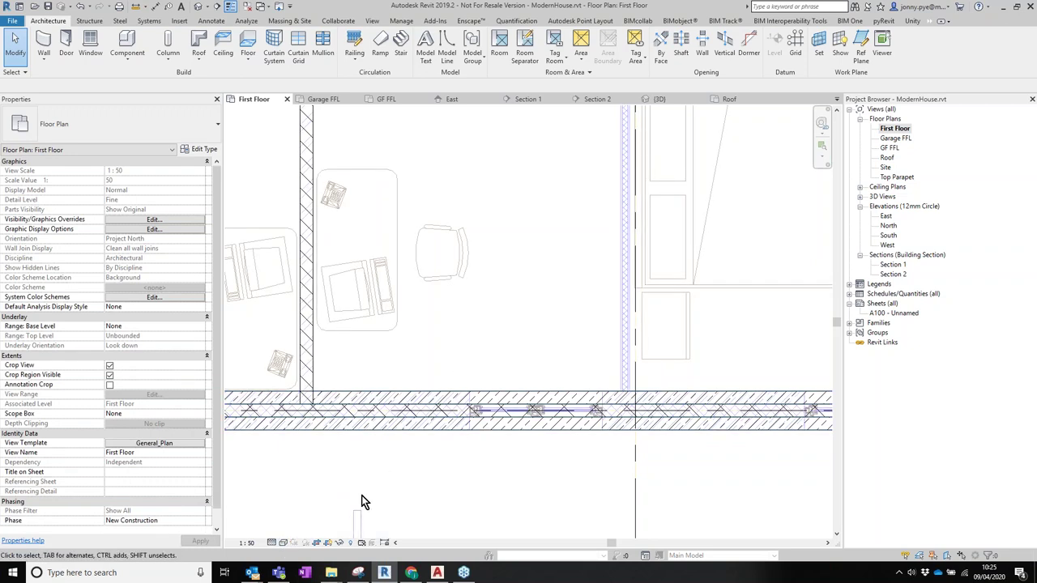
pyautogui.scroll(-4, 560, 355)
pyautogui.scroll(2, 543, 298)
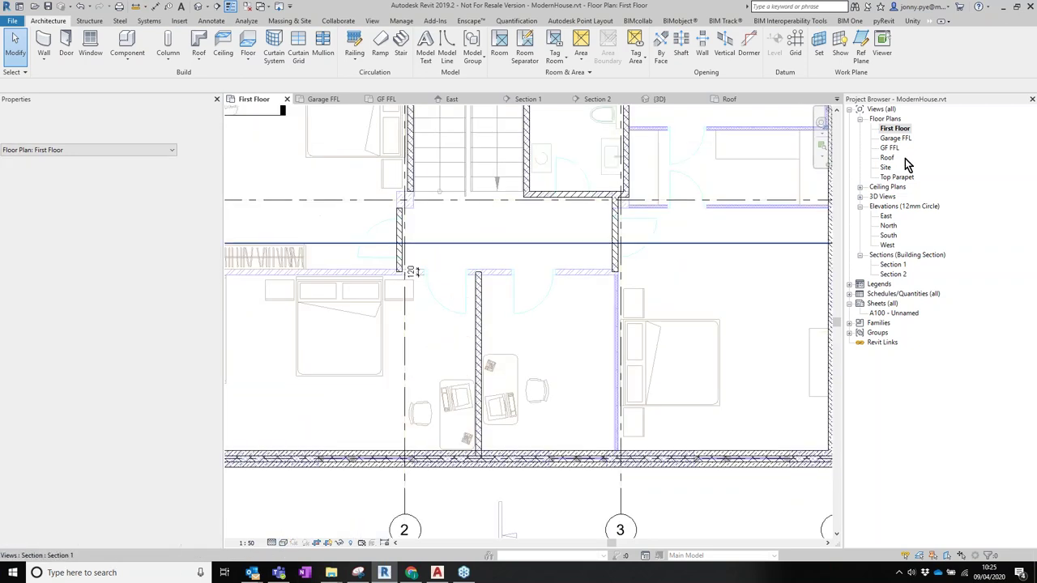
pyautogui.scroll(-2, 743, 215)
pyautogui.moveTo(542, 303); pyautogui.dragTo(563, 359, button='middle')
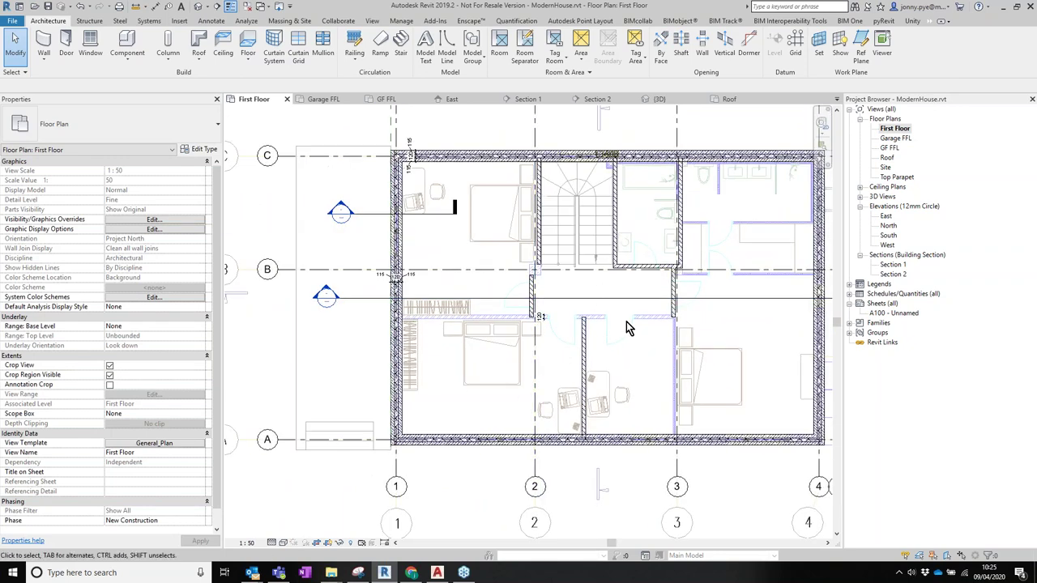
pyautogui.scroll(5, 503, 288)
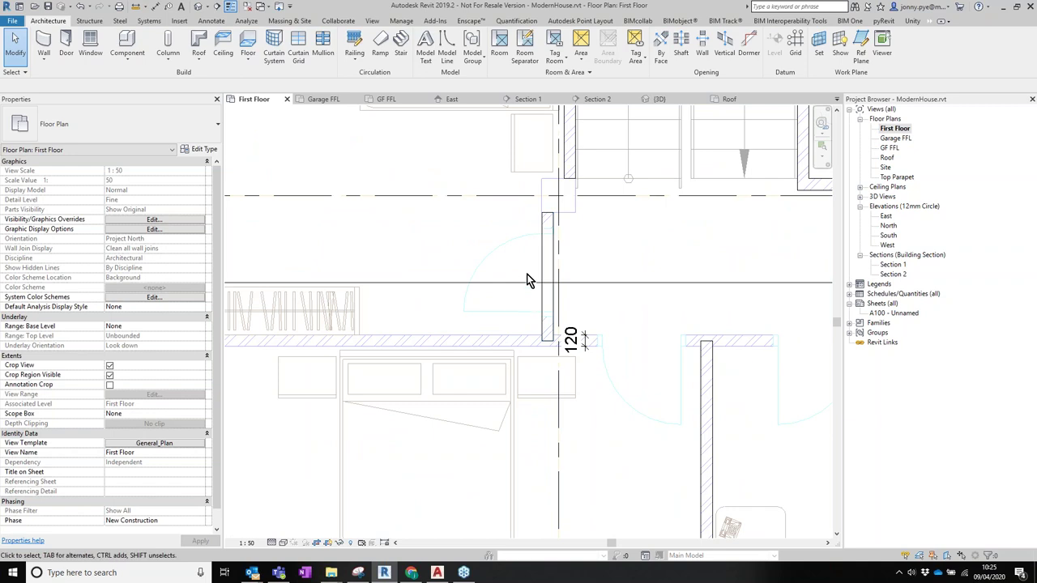
pyautogui.scroll(-5, 527, 283)
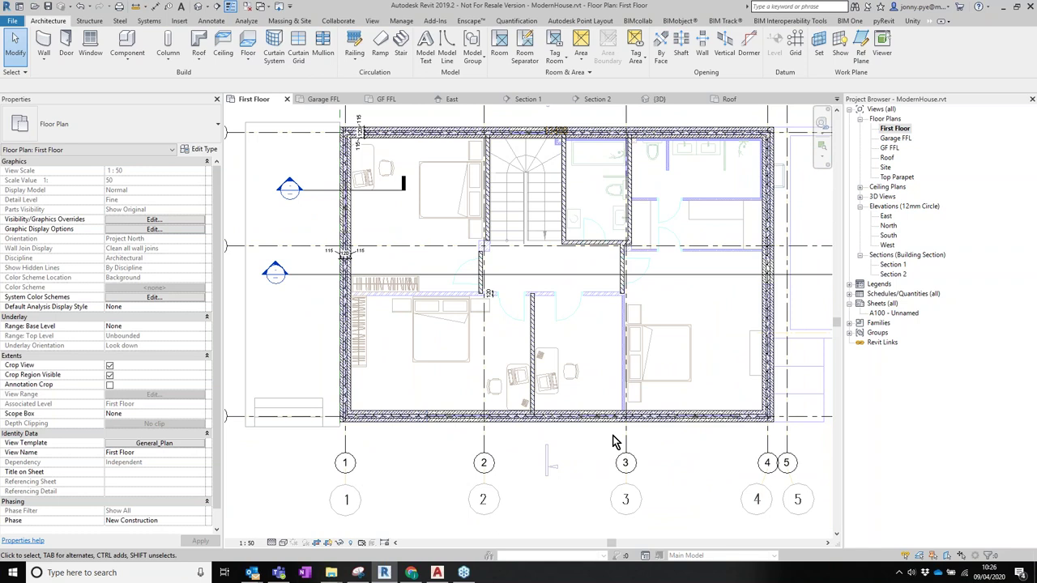
# Draw a building section line through the house between grids 3 and 4, from above grid C to below grid A.
pyautogui.scroll(-2, 495, 313)
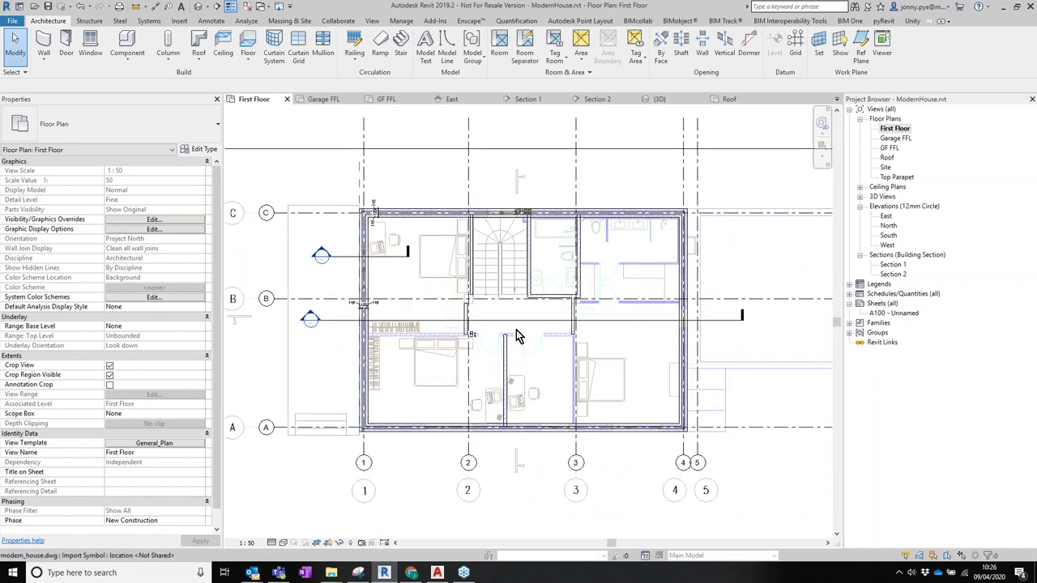
pyautogui.click(217, 7)
pyautogui.click(620, 189)
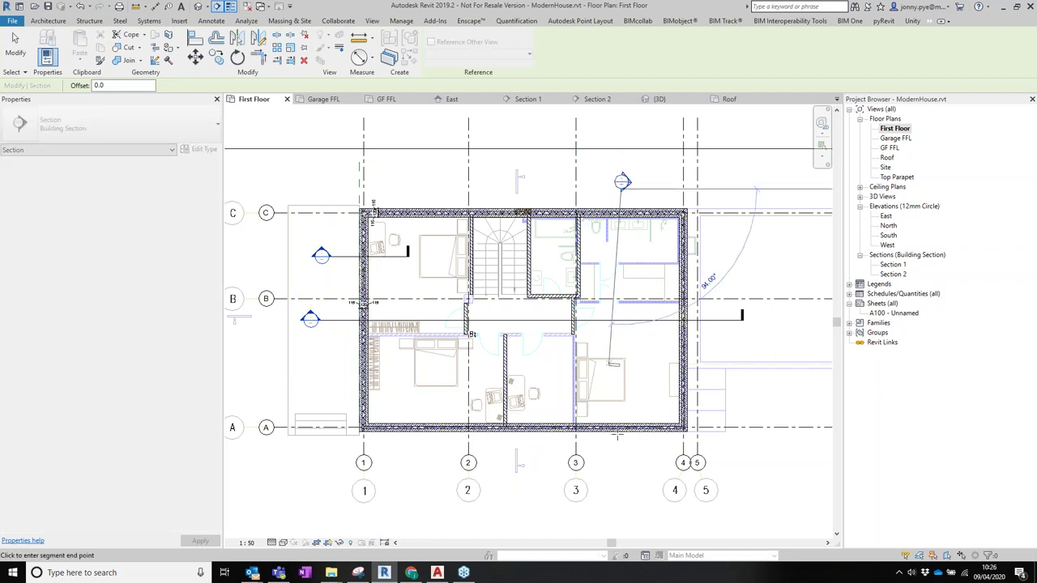
pyautogui.click(625, 466)
pyautogui.press('Escape')
pyautogui.press('Escape')
# Open the new section between grids 3 and 4 and set its detail level to Fine.
pyautogui.doubleClick(632, 182)
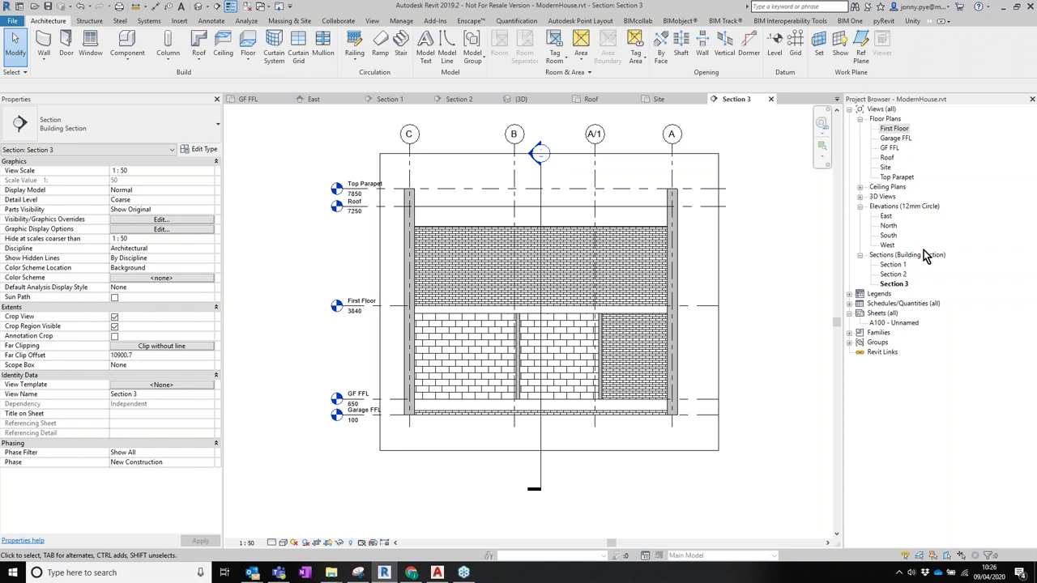
pyautogui.click(272, 543)
pyautogui.click(280, 577)
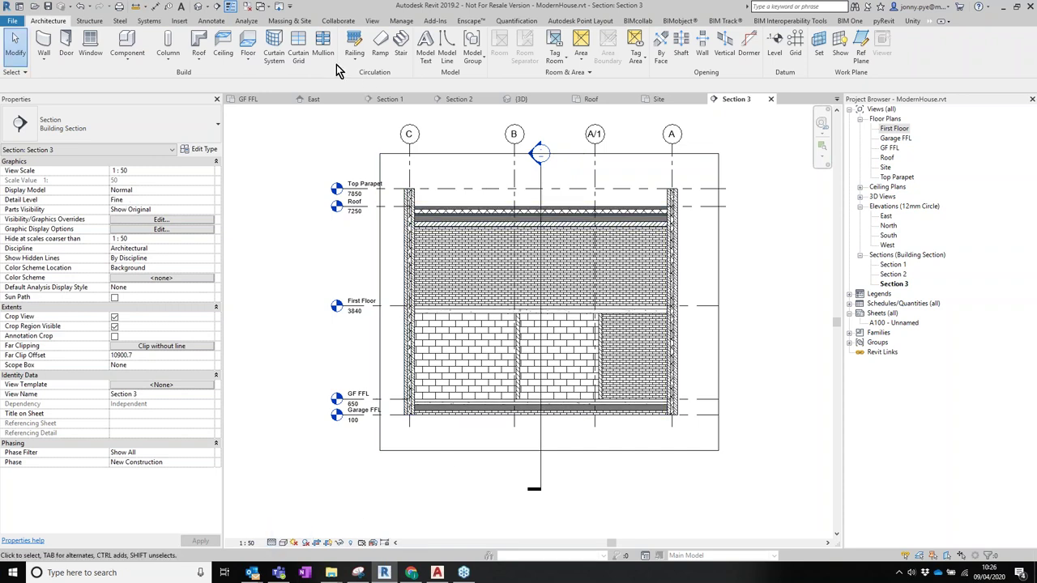
# Close the inactive views and the current model.
pyautogui.click(247, 7)
pyautogui.click(287, 99)
pyautogui.click(501, 295)
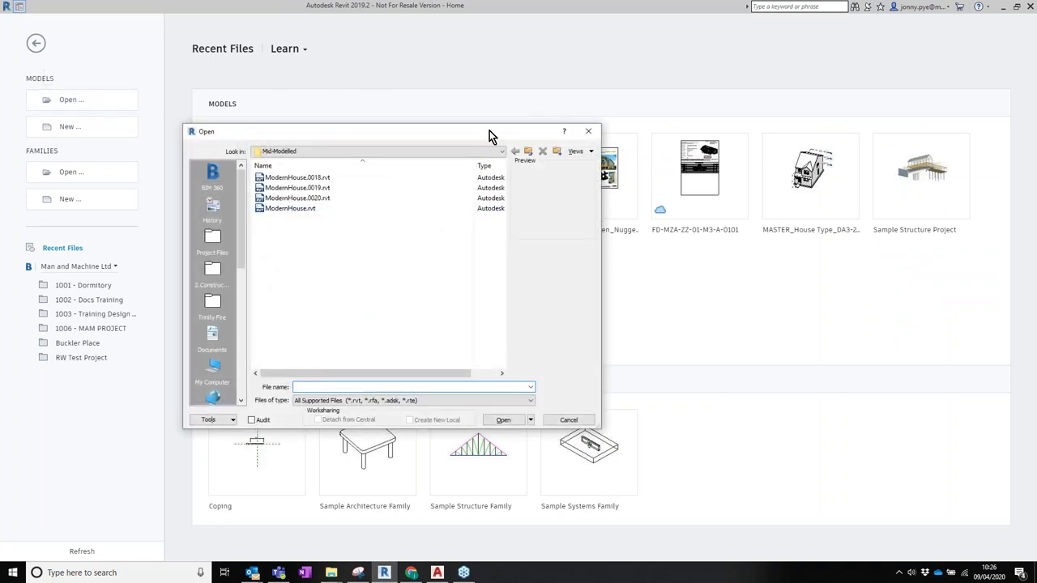
# Open ModernHouse.rvt from the End - Model folder.
pyautogui.click(527, 153)
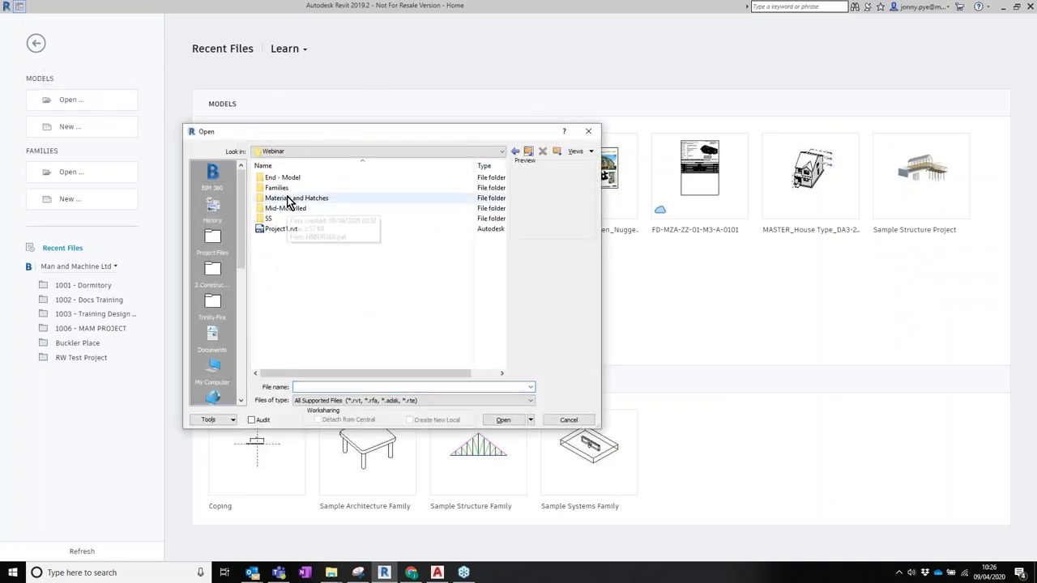
pyautogui.doubleClick(285, 178)
pyautogui.click(291, 208)
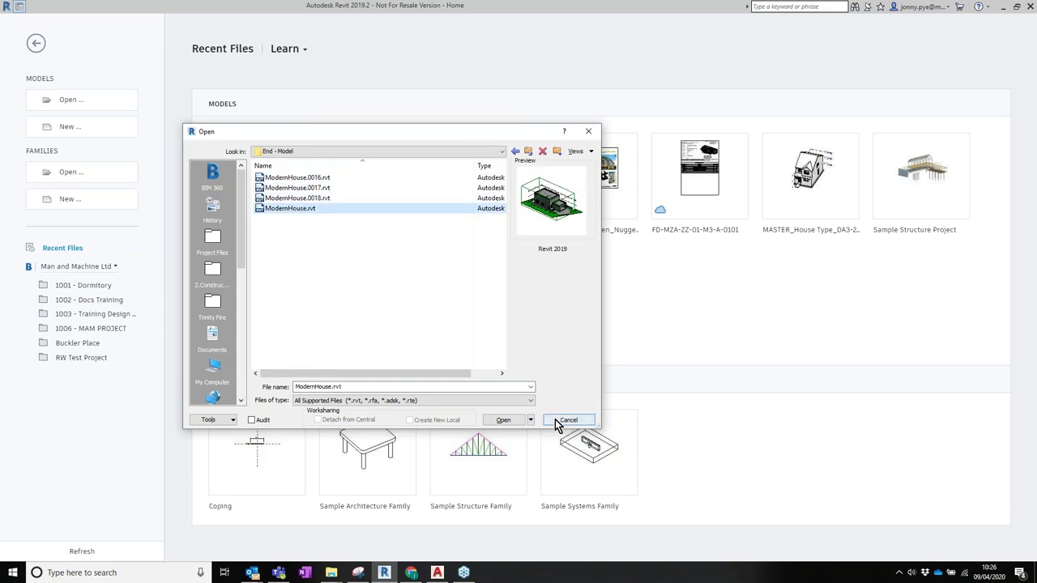
pyautogui.click(504, 420)
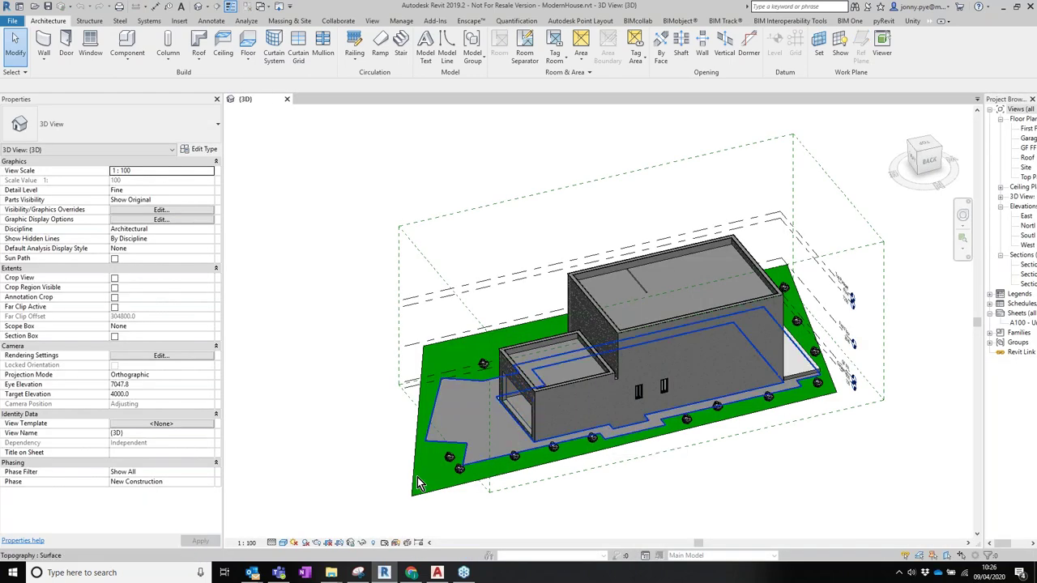
# Inspect the finished house model's front facade in the 3D view.
pyautogui.scroll(3, 629, 369)
pyautogui.keyDown('shift'); pyautogui.moveTo(585, 337); pyautogui.dragTo(598, 337, button='middle'); pyautogui.keyUp('shift')
pyautogui.moveTo(453, 347); pyautogui.dragTo(995, 188, button='middle')
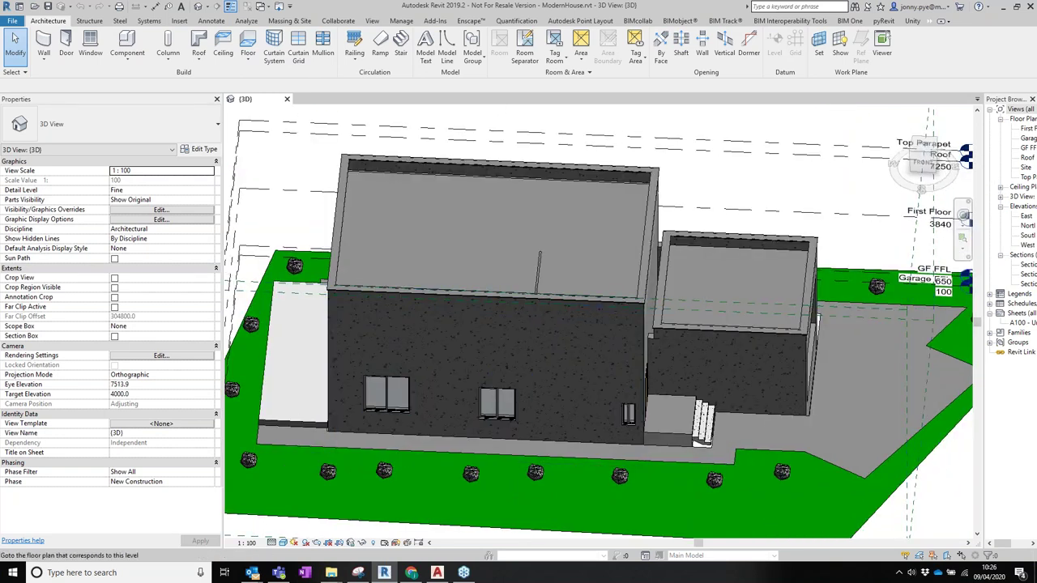
# Widen the Project Browser so the view names are readable and open the First Floor plan.
pyautogui.moveTo(983, 162); pyautogui.dragTo(811, 185)
pyautogui.click(863, 130)
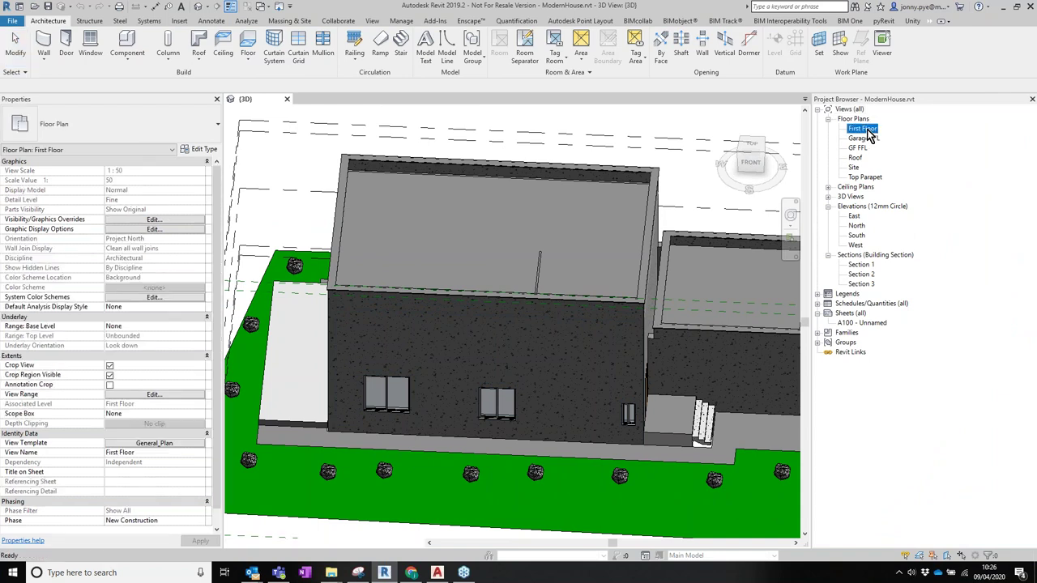
pyautogui.doubleClick(864, 129)
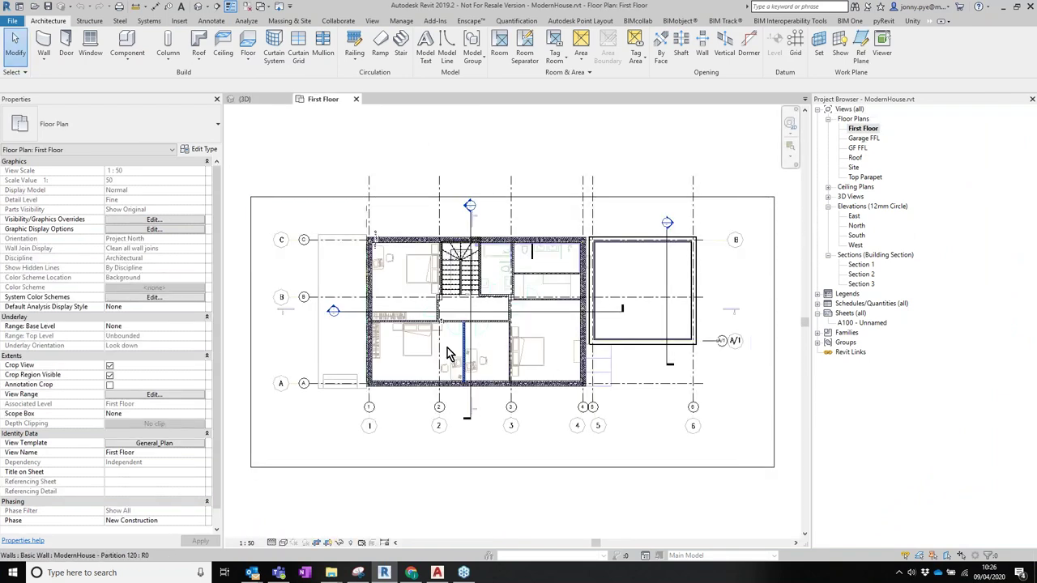
# Examine the stair, bathrooms and partition layout in the First Floor plan.
pyautogui.scroll(6, 448, 354)
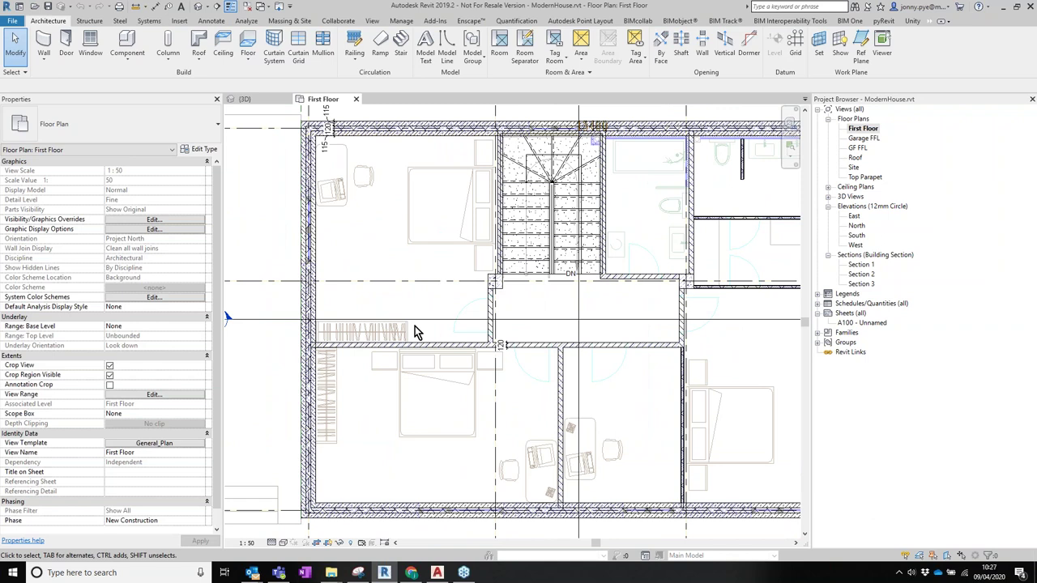
pyautogui.moveTo(691, 212); pyautogui.dragTo(589, 258, button='middle')
pyautogui.scroll(3, 637, 234)
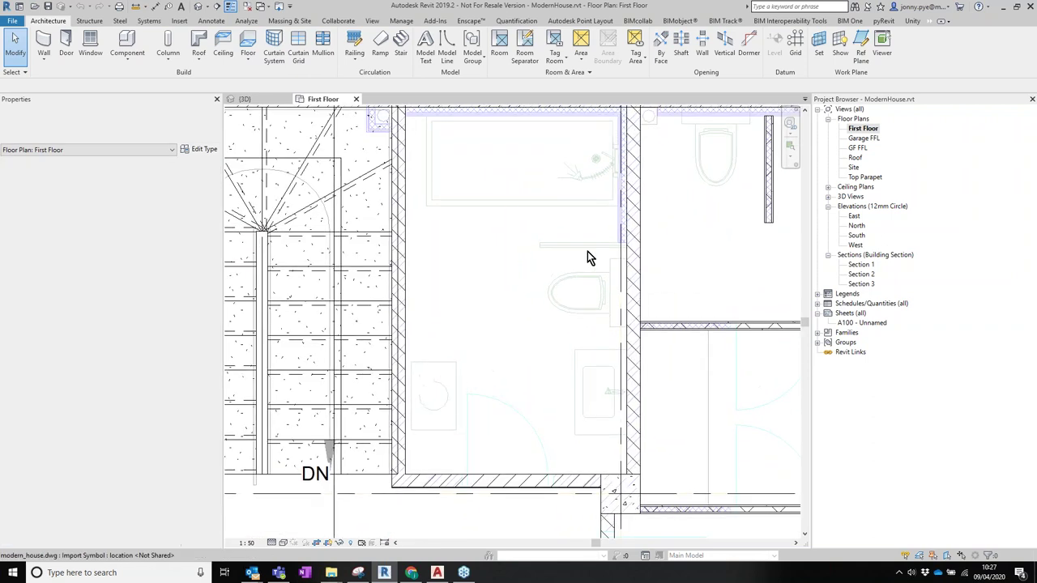
pyautogui.scroll(-3, 454, 162)
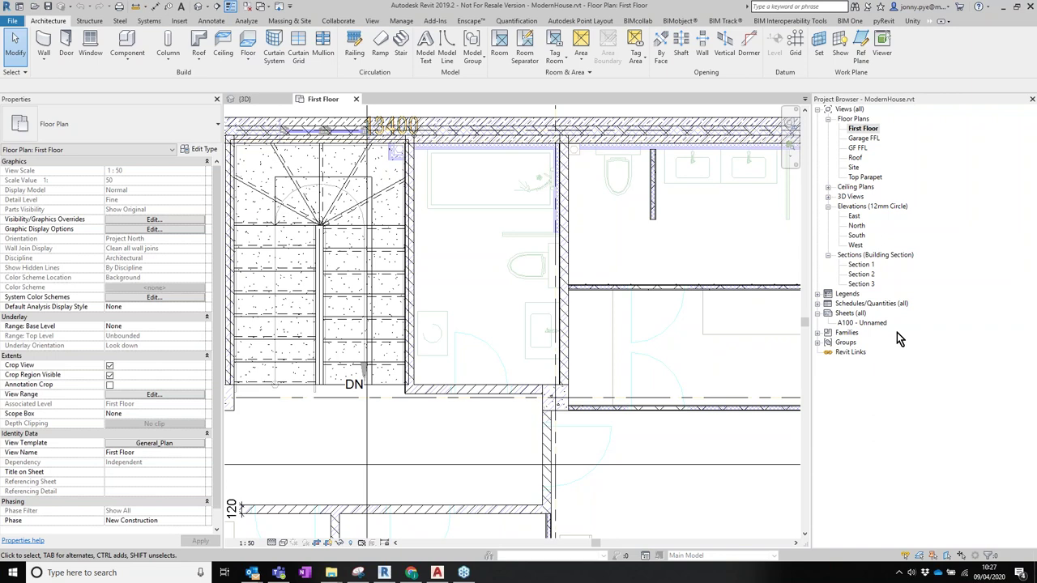
pyautogui.scroll(-2, 624, 348)
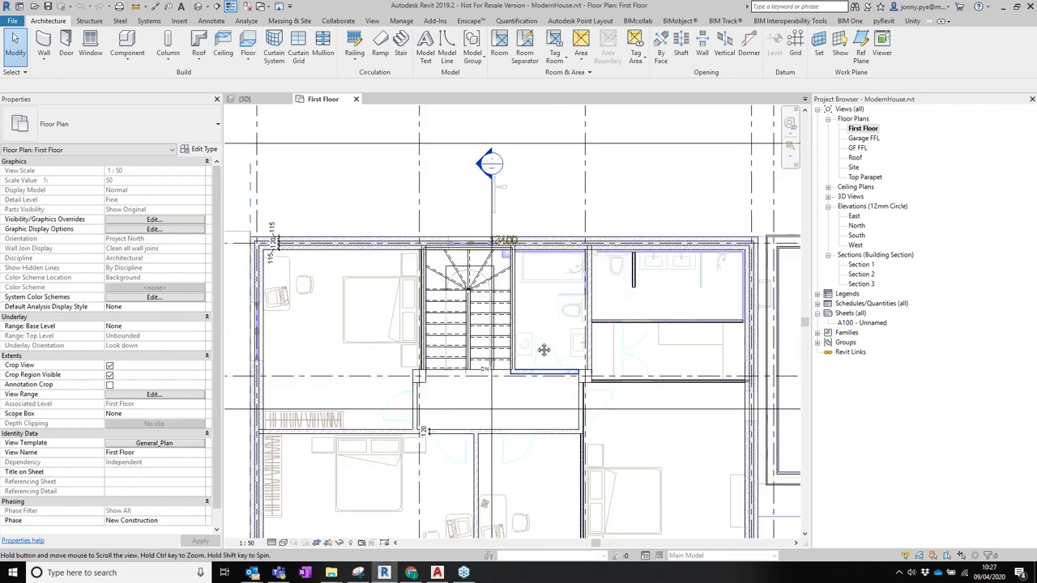
pyautogui.moveTo(543, 348); pyautogui.dragTo(521, 230, button='middle')
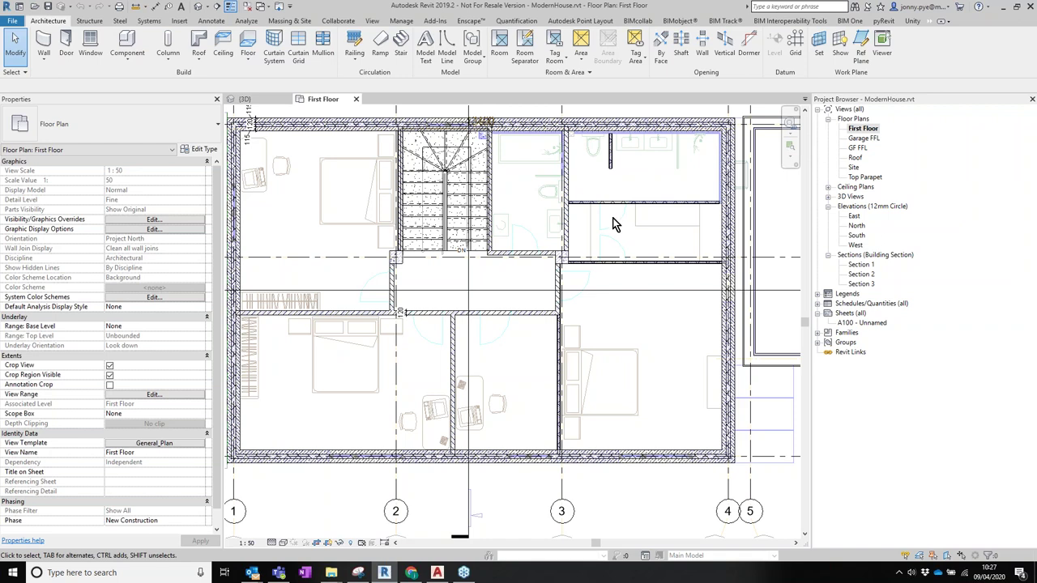
pyautogui.scroll(3, 343, 378)
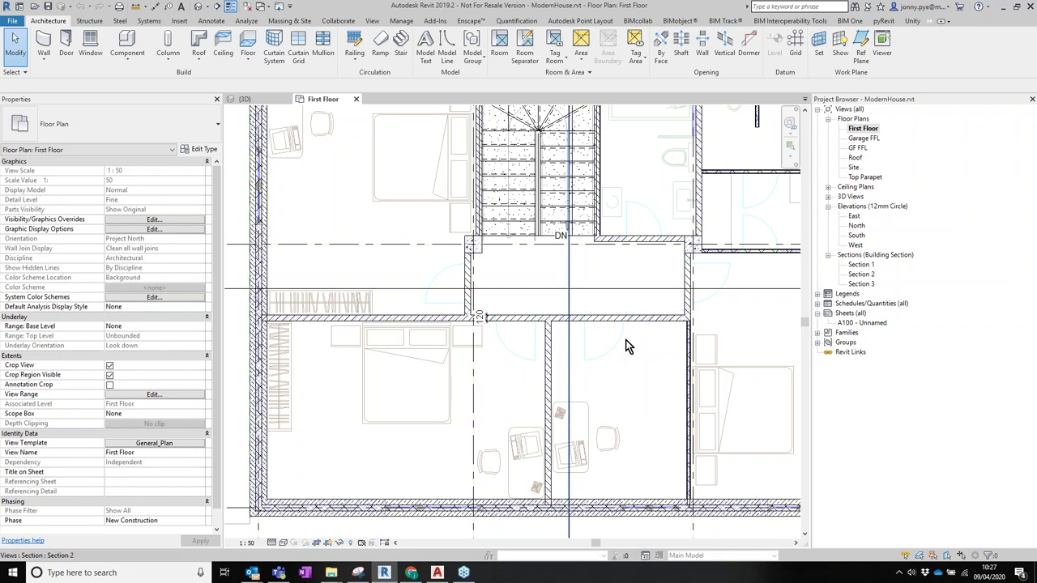
pyautogui.scroll(-2, 456, 274)
pyautogui.scroll(-1, 381, 314)
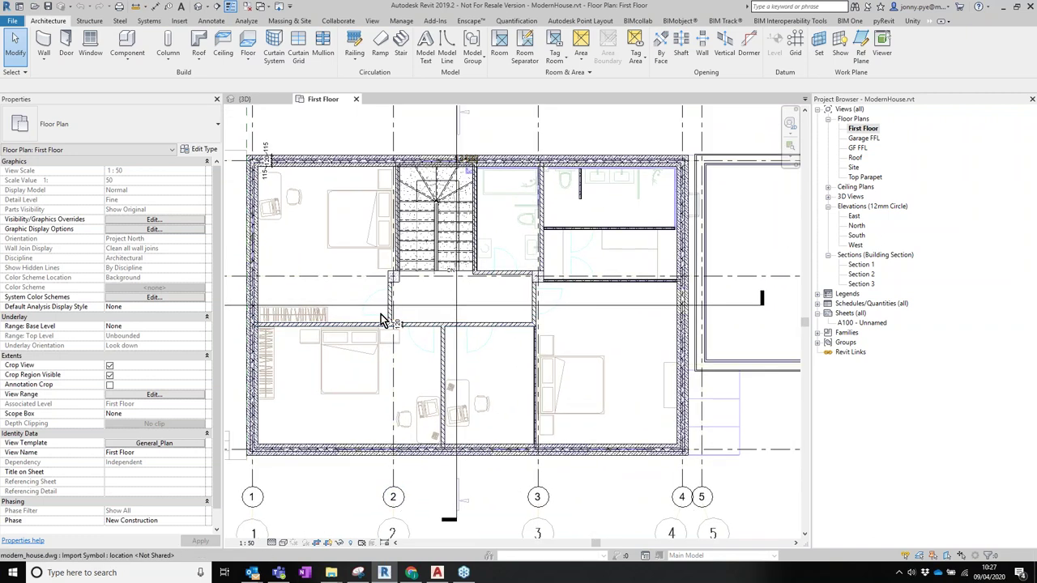
pyautogui.moveTo(622, 340); pyautogui.dragTo(572, 362, button='middle')
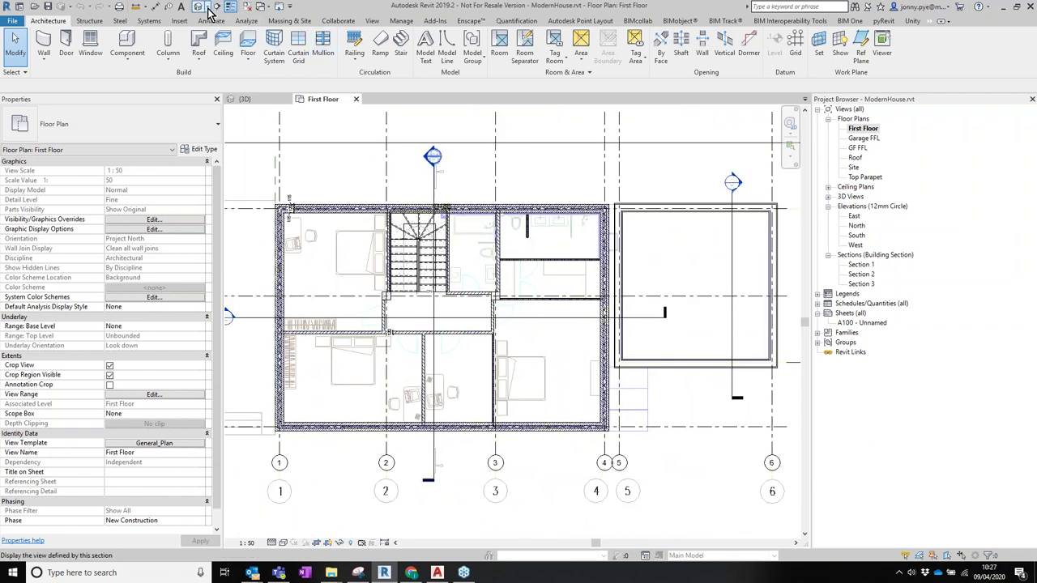
# Check the house in 3D from its entrance and garage side and return to the First Floor plan.
pyautogui.click(214, 6)
pyautogui.keyDown('shift'); pyautogui.moveTo(505, 378); pyautogui.dragTo(536, 335, button='middle'); pyautogui.keyUp('shift')
pyautogui.scroll(-3, 536, 335)
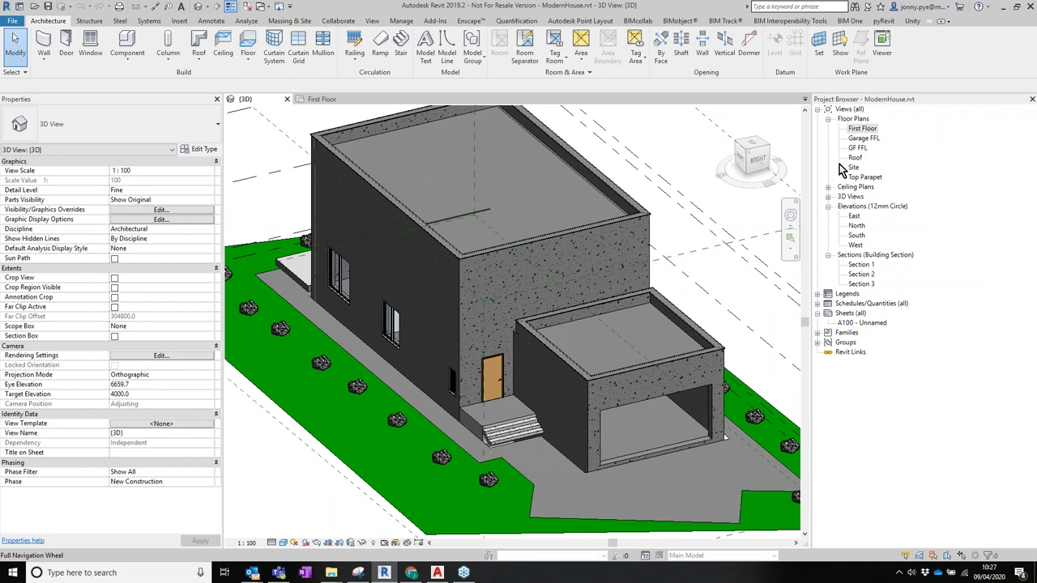
pyautogui.doubleClick(862, 128)
# Add an aligned dimension across the DWG window opening just before grid 3 in the grid A external wall.
pyautogui.scroll(5, 453, 240)
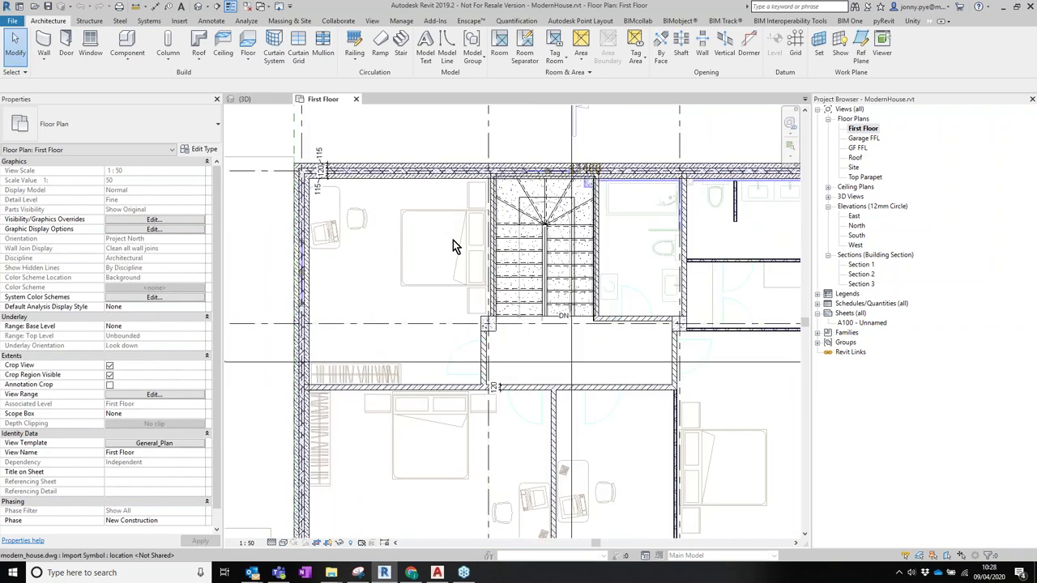
pyautogui.moveTo(511, 328); pyautogui.dragTo(544, 464, button='middle')
pyautogui.scroll(3, 544, 458)
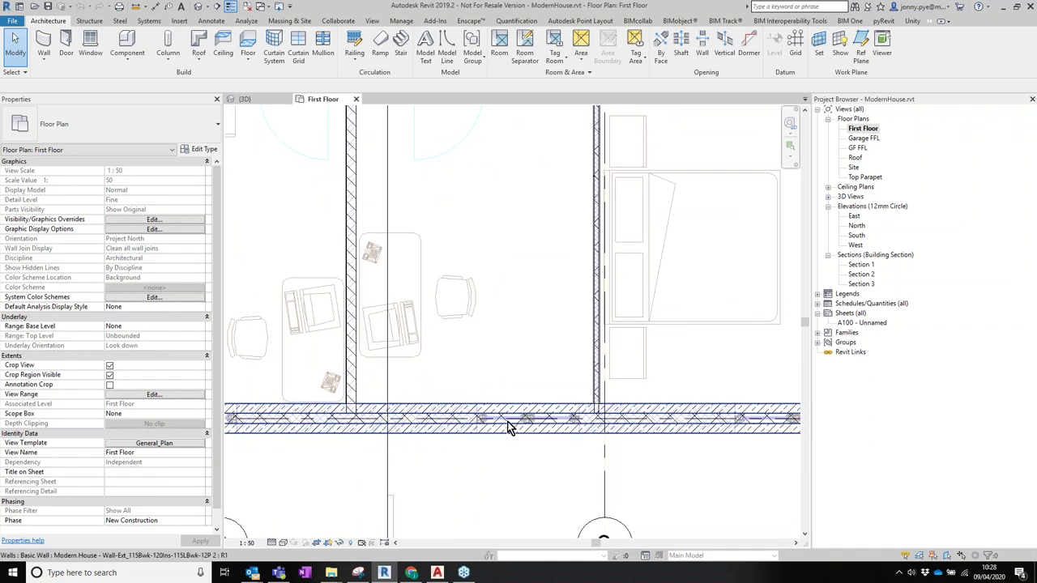
pyautogui.press('d')
pyautogui.press('i')
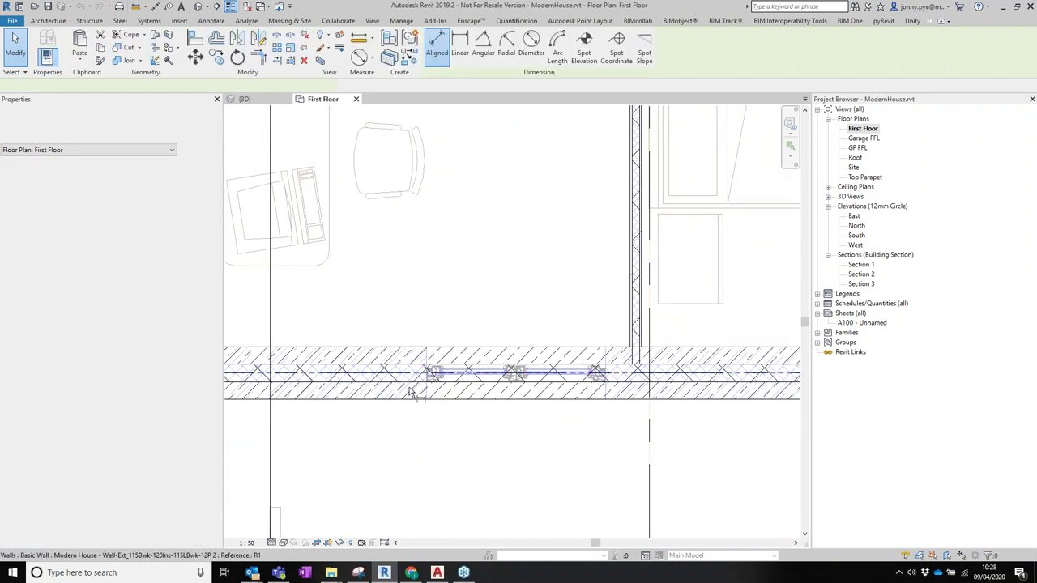
pyautogui.scroll(3, 424, 393)
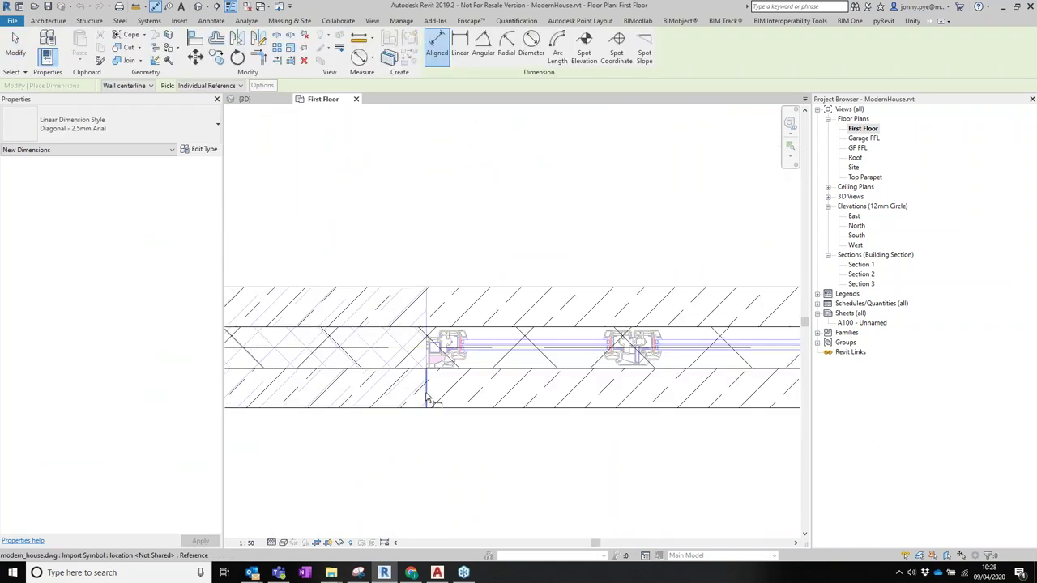
pyautogui.click(428, 398)
pyautogui.scroll(-3, 428, 398)
pyautogui.moveTo(711, 430); pyautogui.dragTo(621, 404, button='middle')
pyautogui.scroll(3, 622, 404)
pyautogui.click(537, 405)
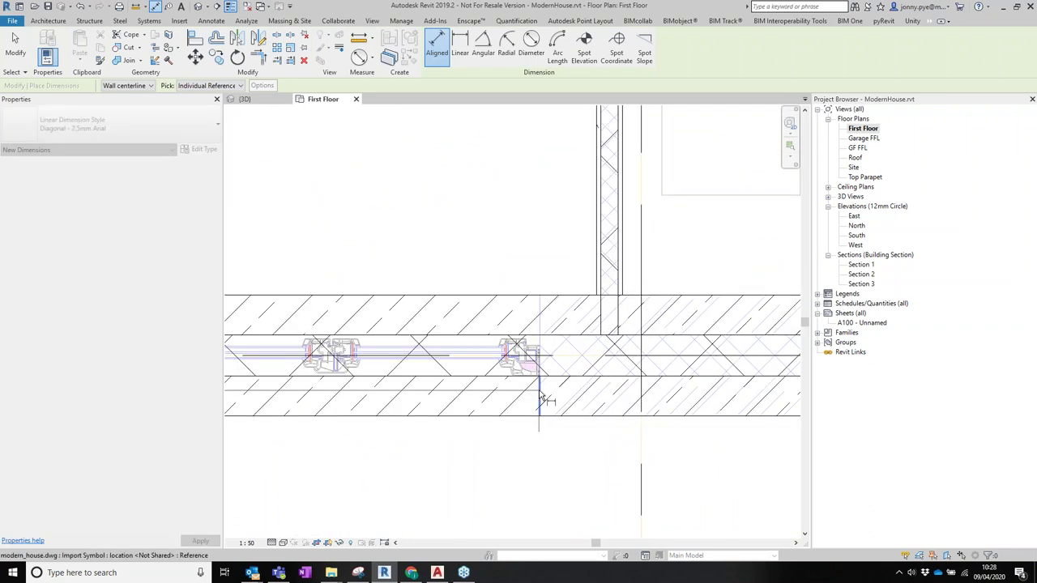
pyautogui.click(546, 451)
pyautogui.scroll(-3, 683, 415)
pyautogui.press('Escape')
pyautogui.press('Escape')
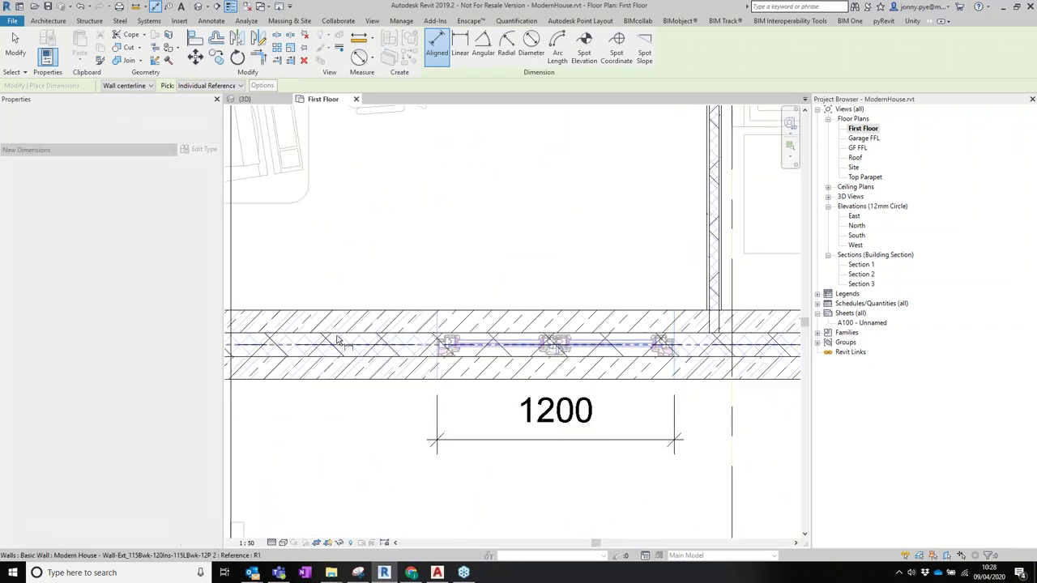
# Start a window and duplicate the Windows_Concept_Plain_Dbl type Modern House 600 as Modern House 1200.
pyautogui.scroll(-2, 398, 335)
pyautogui.click(91, 42)
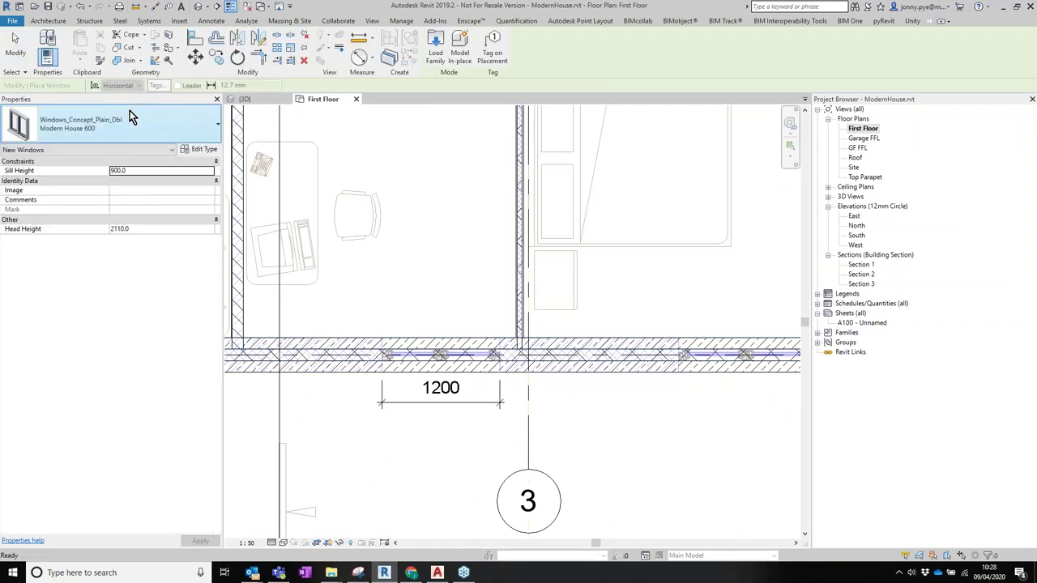
pyautogui.click(120, 128)
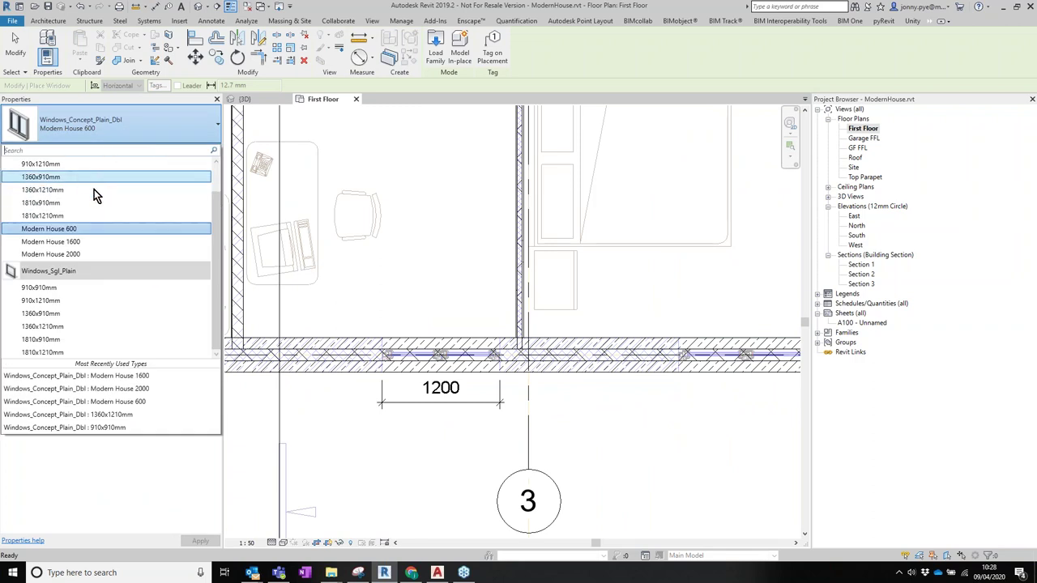
pyautogui.click(89, 228)
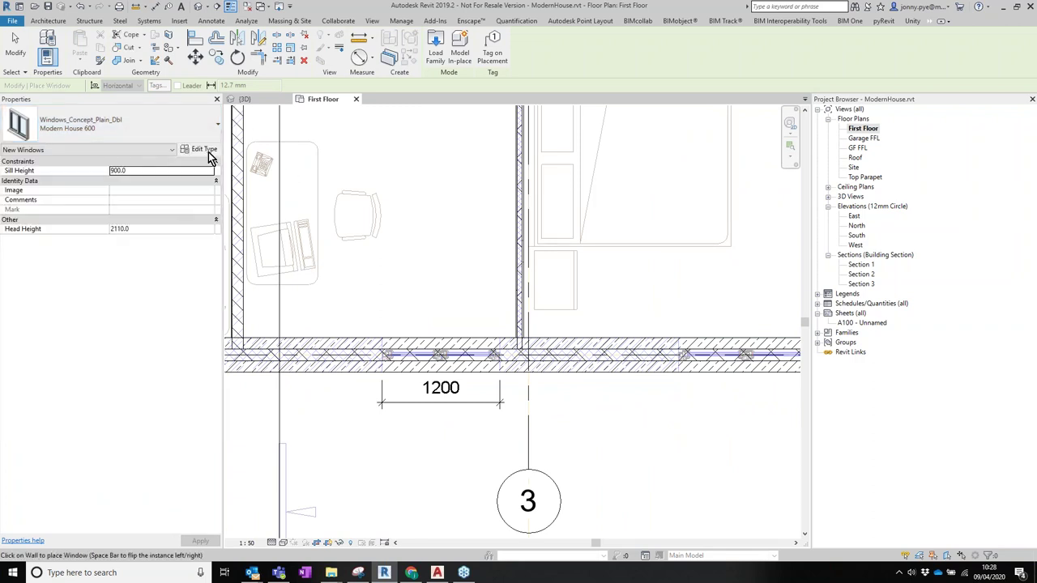
pyautogui.click(203, 150)
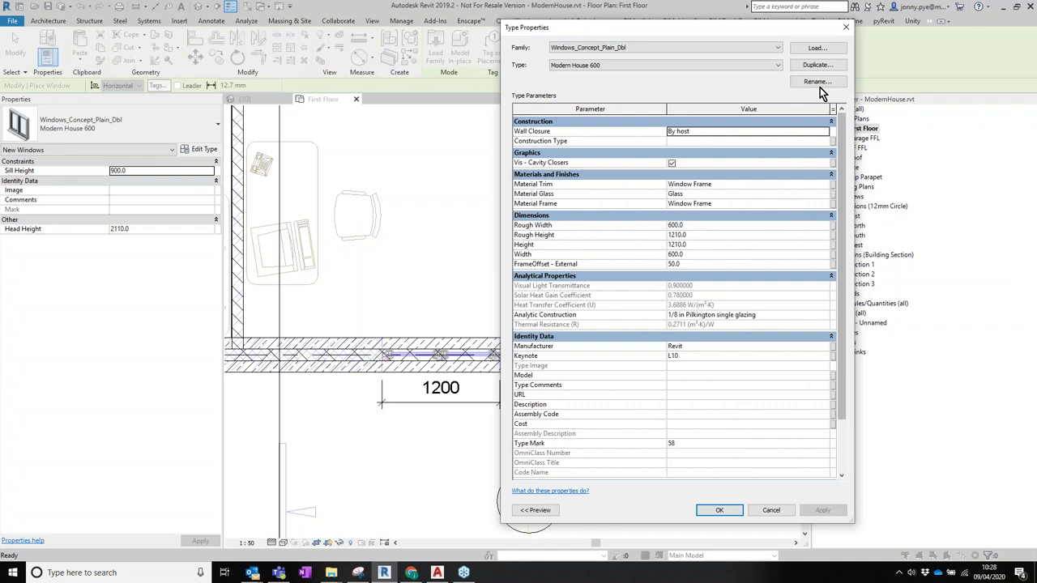
pyautogui.click(818, 65)
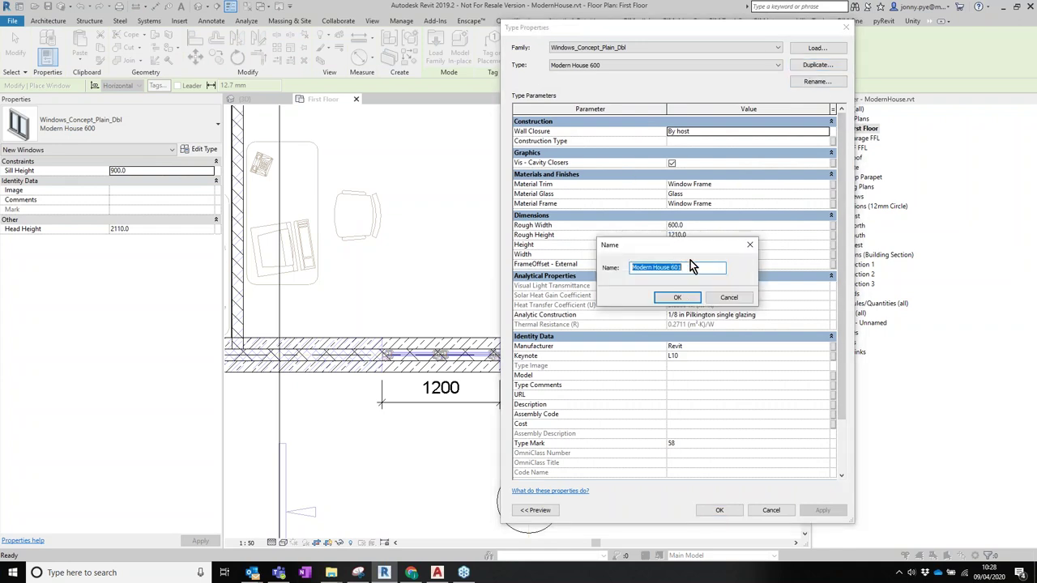
pyautogui.doubleClick(677, 268)
pyautogui.write('1200')
pyautogui.click(677, 298)
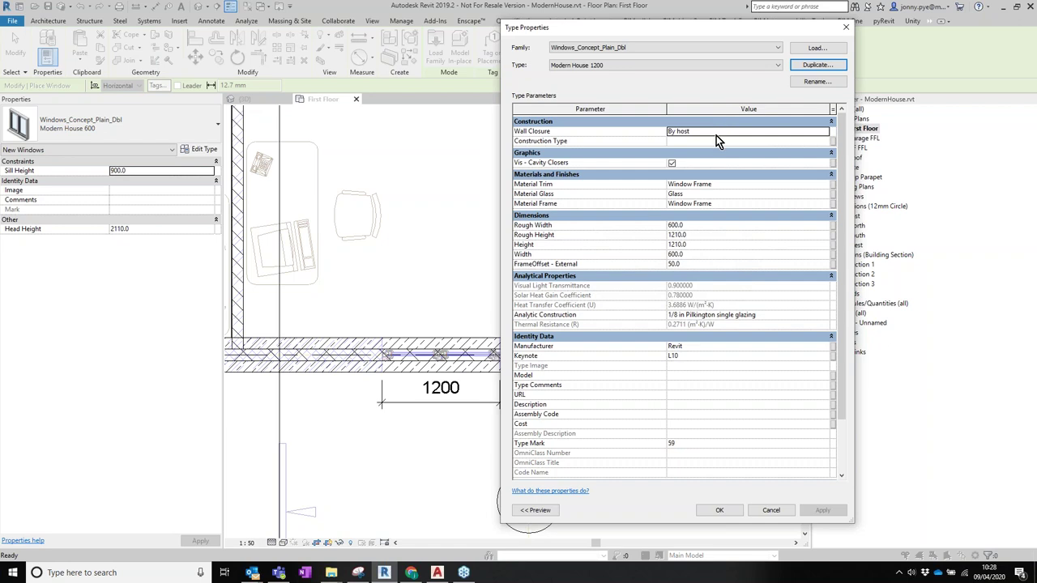
# Set the Modern House 1200 window type's Rough Width to 1200.
pyautogui.click(701, 226)
pyautogui.write('1200')
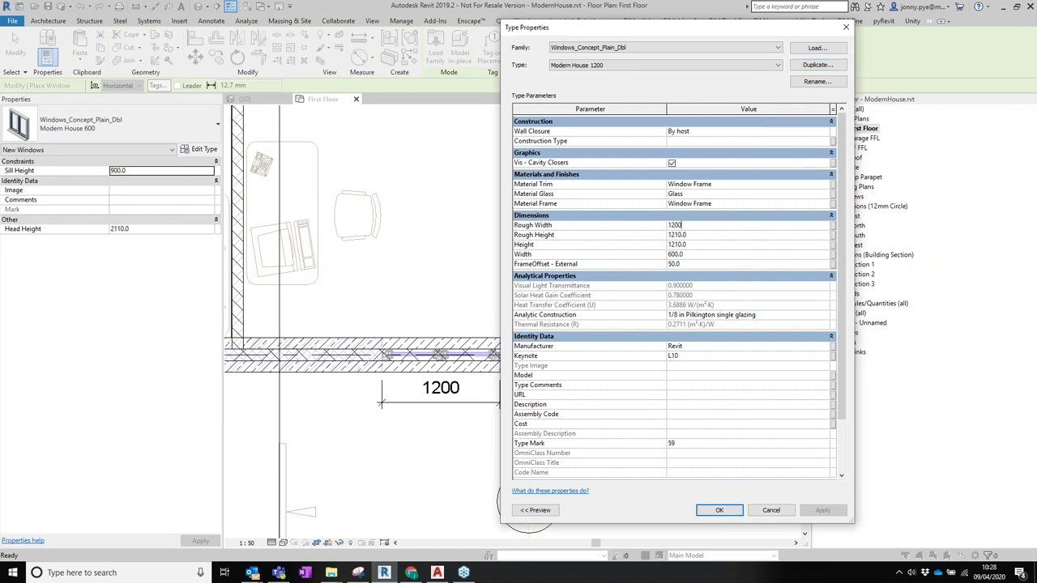
pyautogui.click(719, 511)
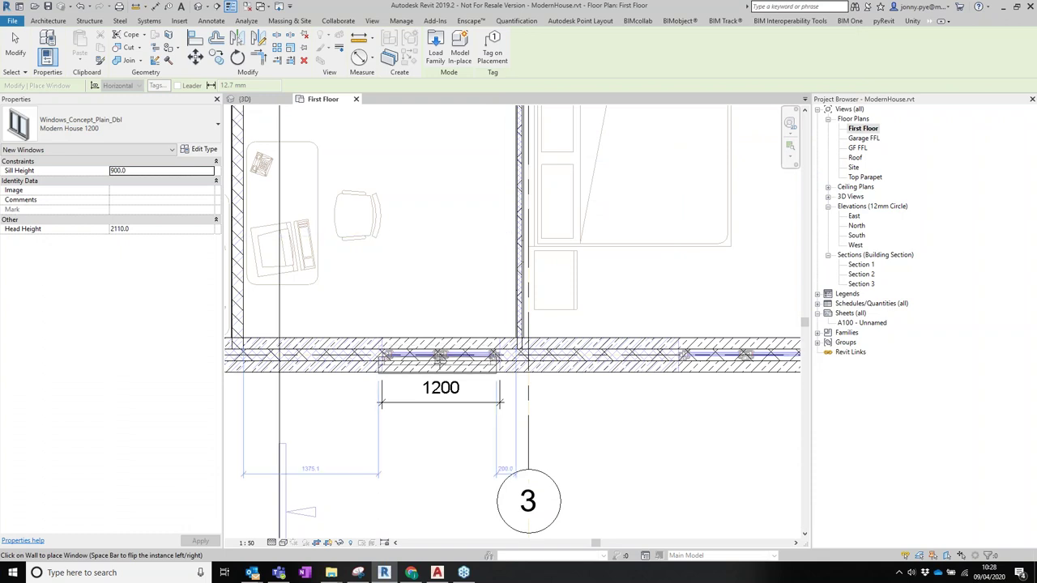
# Place a Modern House 1200 window in the grid A wall over the dimensioned DWG opening near grid 3.
pyautogui.click(440, 360)
pyautogui.scroll(4, 442, 369)
pyautogui.press('Escape')
pyautogui.press('Escape')
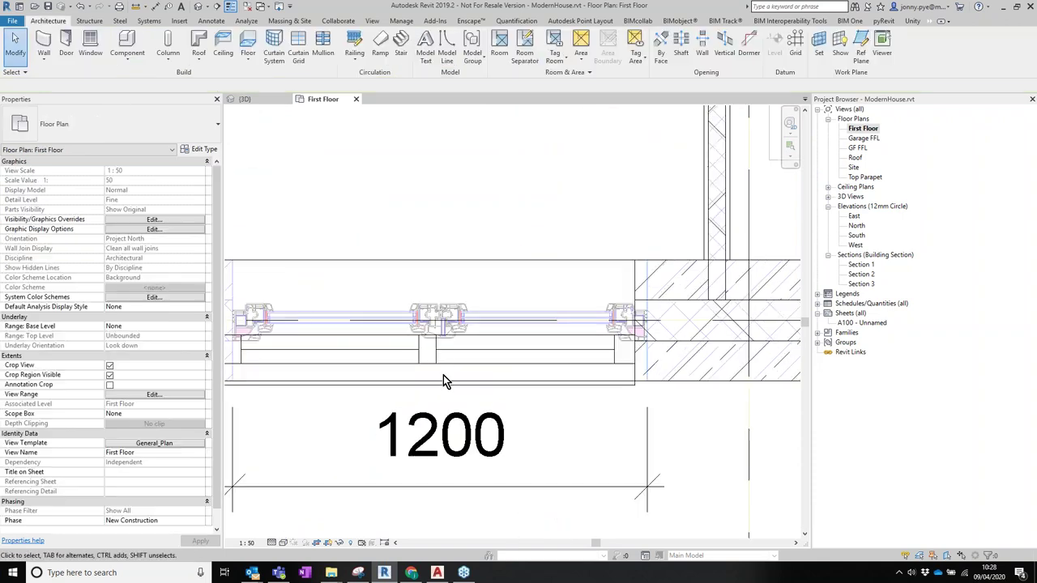
# Align the Modern House 1200 window's side nearest grid 3 with the edge of the DWG opening in the grid A wall.
pyautogui.press('l')
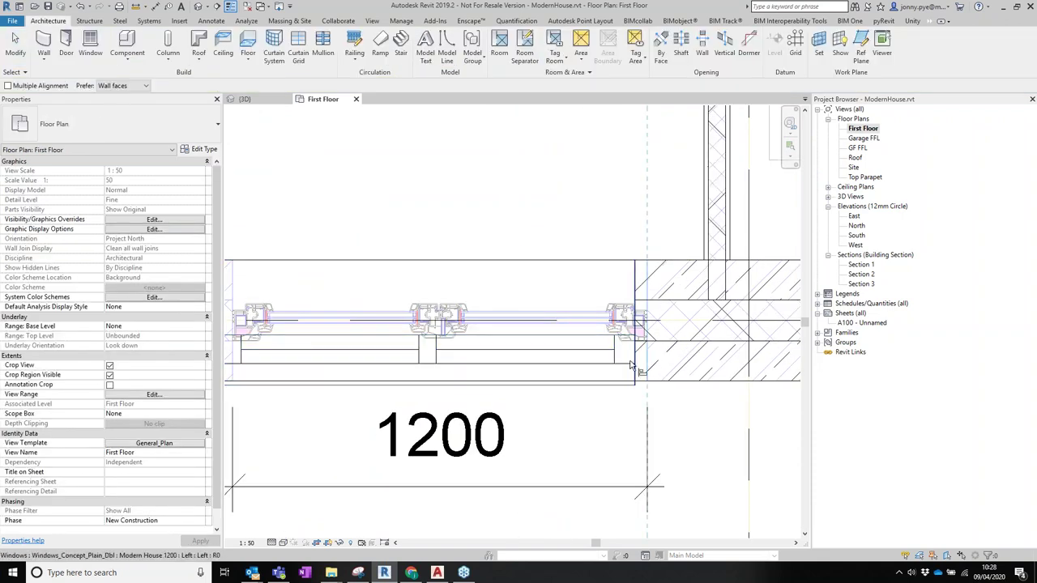
pyautogui.scroll(-5, 565, 292)
pyautogui.press('Escape')
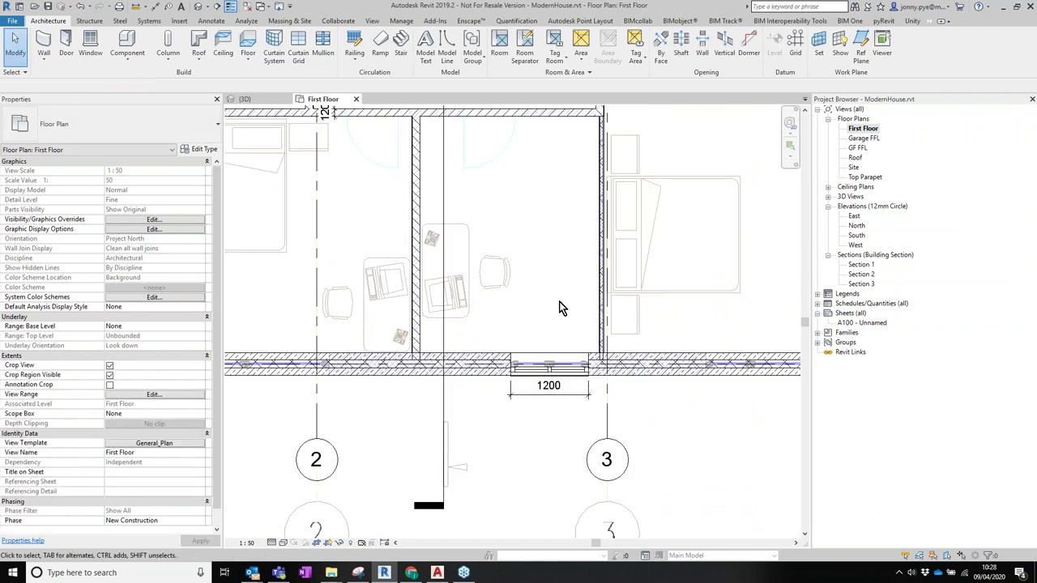
pyautogui.scroll(-2, 553, 330)
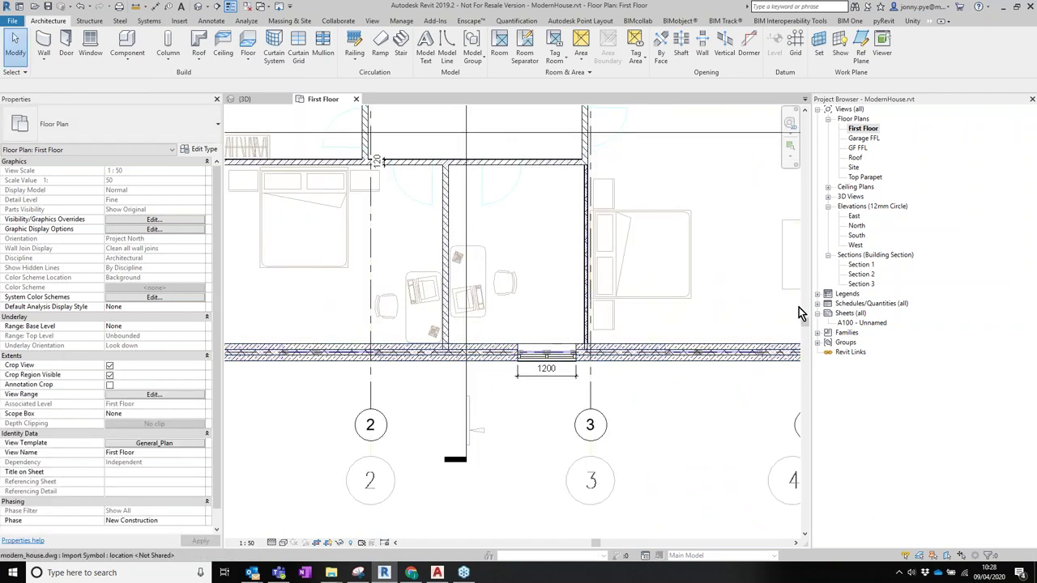
# In the South elevation, align the top of the first-floor Modern House 1200 window with the top of the DWG window outline.
pyautogui.doubleClick(862, 265)
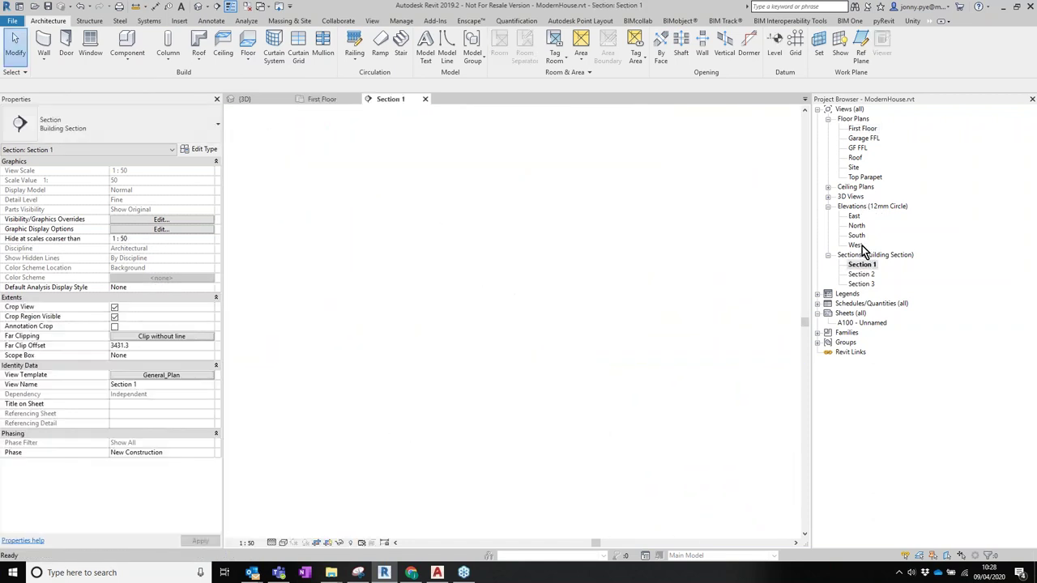
pyautogui.doubleClick(857, 235)
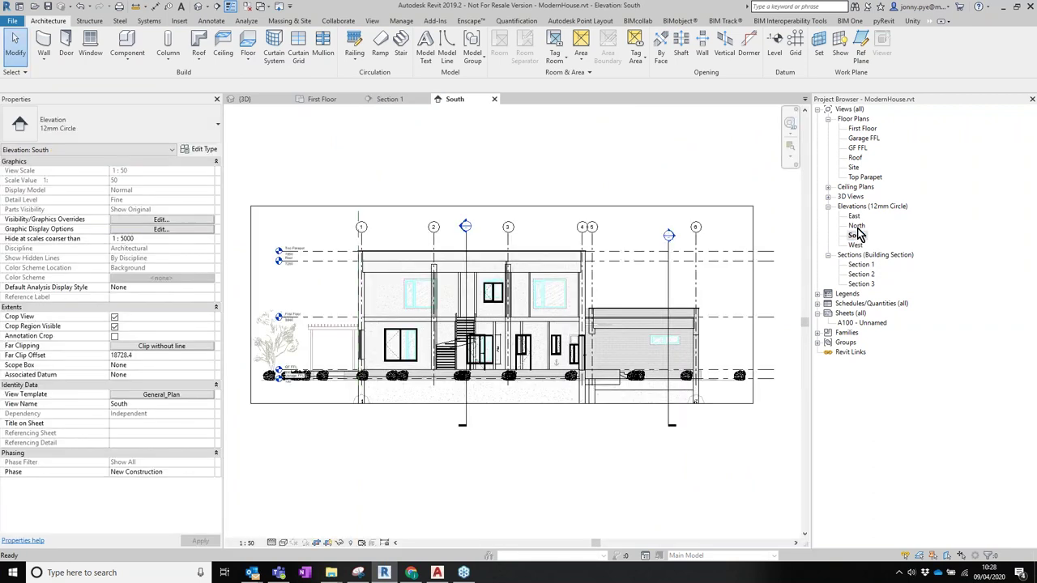
pyautogui.scroll(5, 452, 299)
pyautogui.click(523, 287)
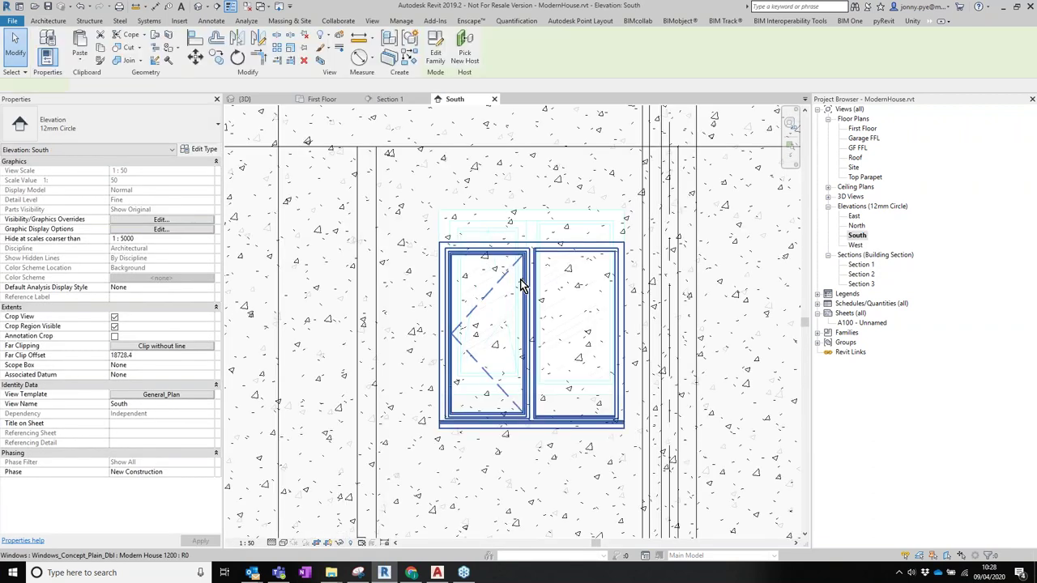
pyautogui.press('a')
pyautogui.press('l')
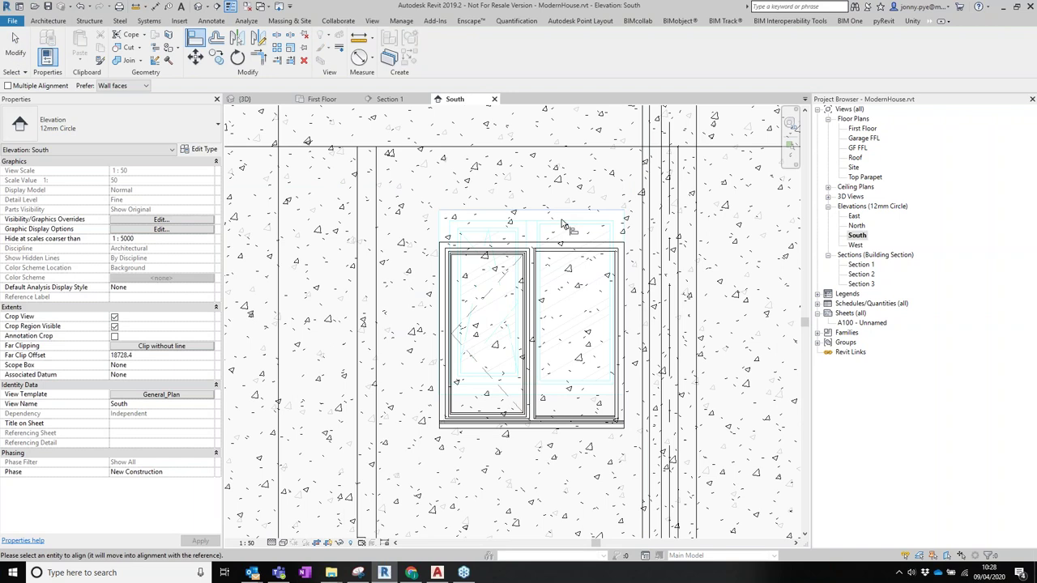
pyautogui.click(557, 243)
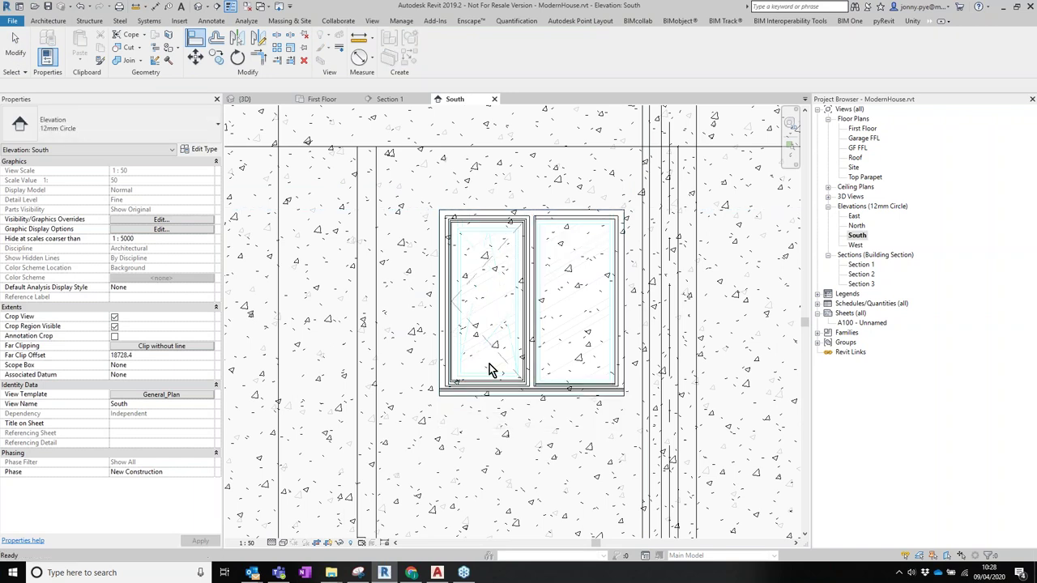
pyautogui.press('Escape')
# Start the Enscape real-time rendering of the model from the {3D} view.
pyautogui.scroll(-3, 490, 364)
pyautogui.scroll(-6, 531, 389)
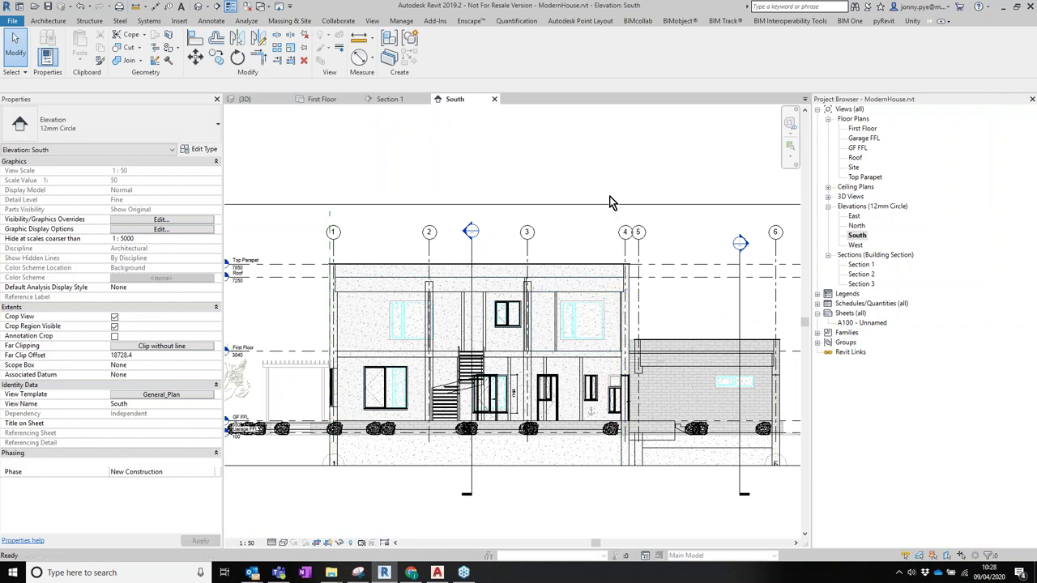
pyautogui.scroll(-2, 562, 150)
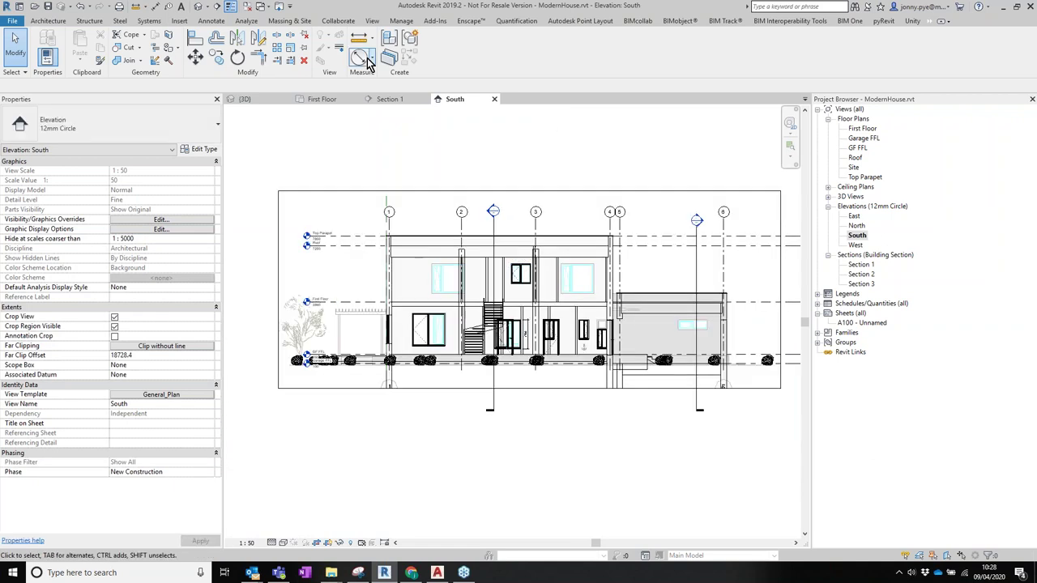
pyautogui.click(469, 22)
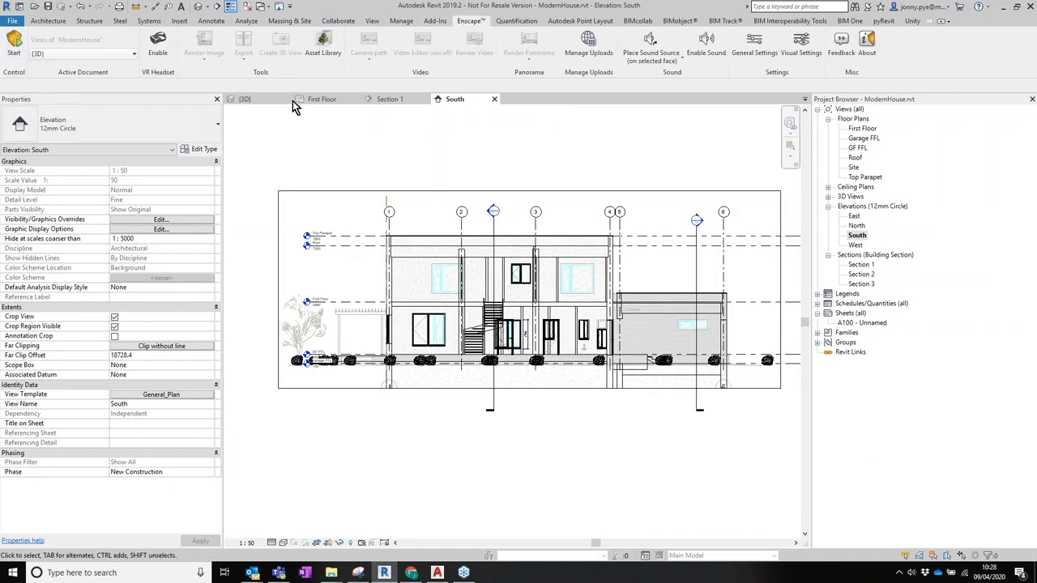
pyautogui.click(21, 51)
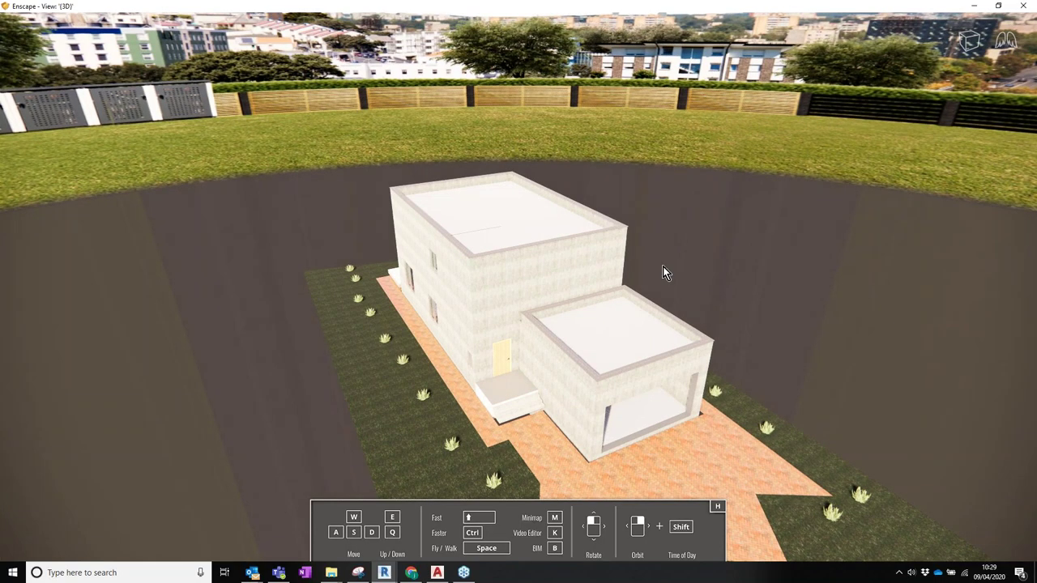
# Switch to walk mode in Enscape, examine the external windows along the side of the house, and close the rendering.
pyautogui.moveTo(664, 274); pyautogui.dragTo(665, 203)
pyautogui.press('space')
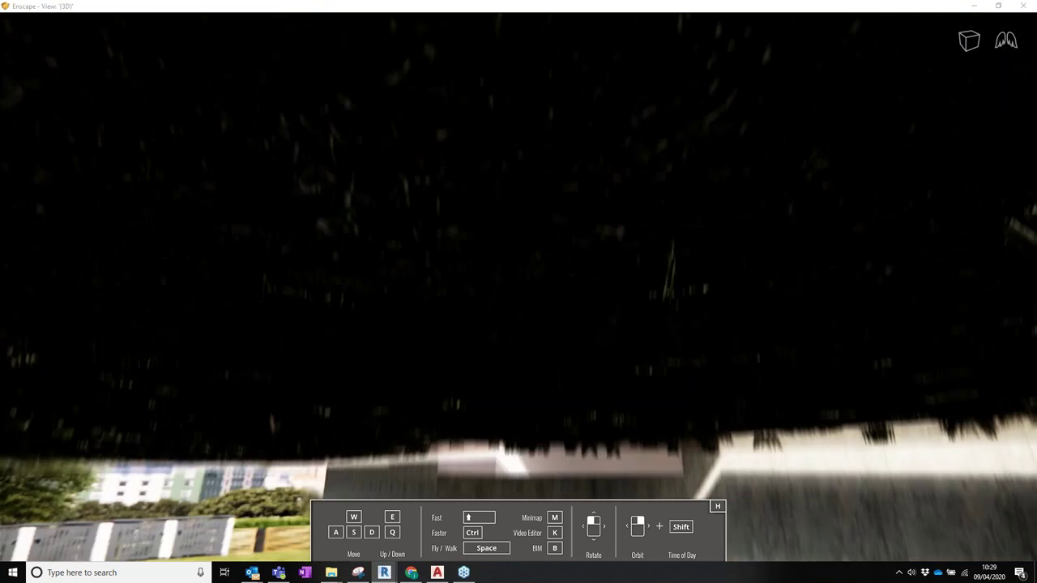
pyautogui.press('w')
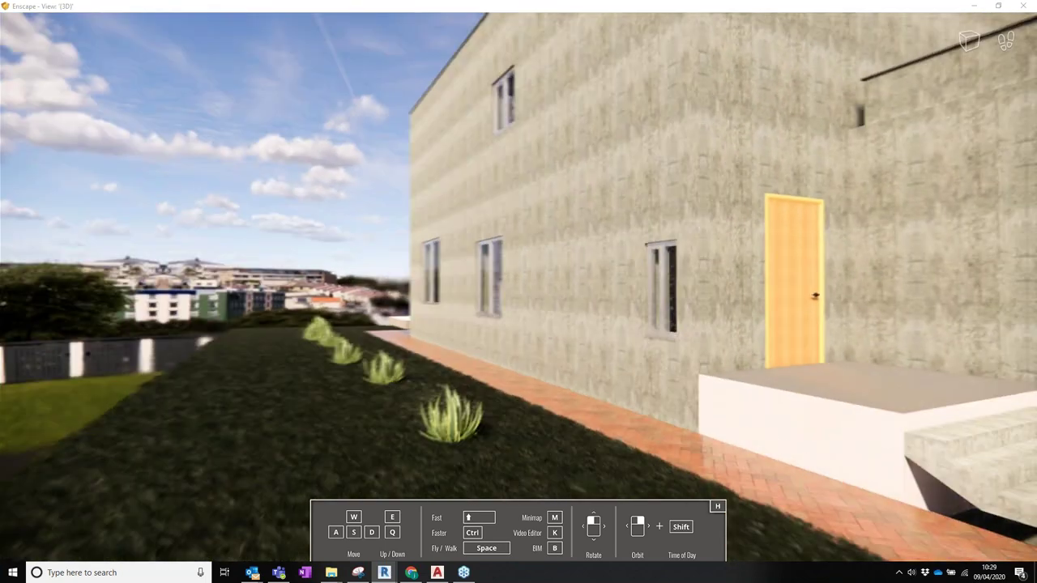
pyautogui.press('w')
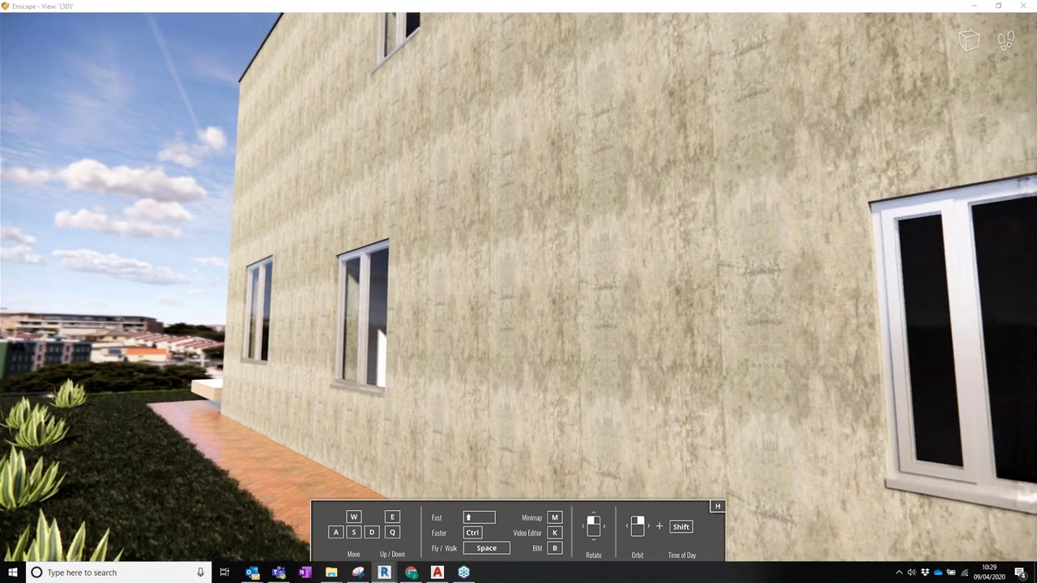
pyautogui.press('w')
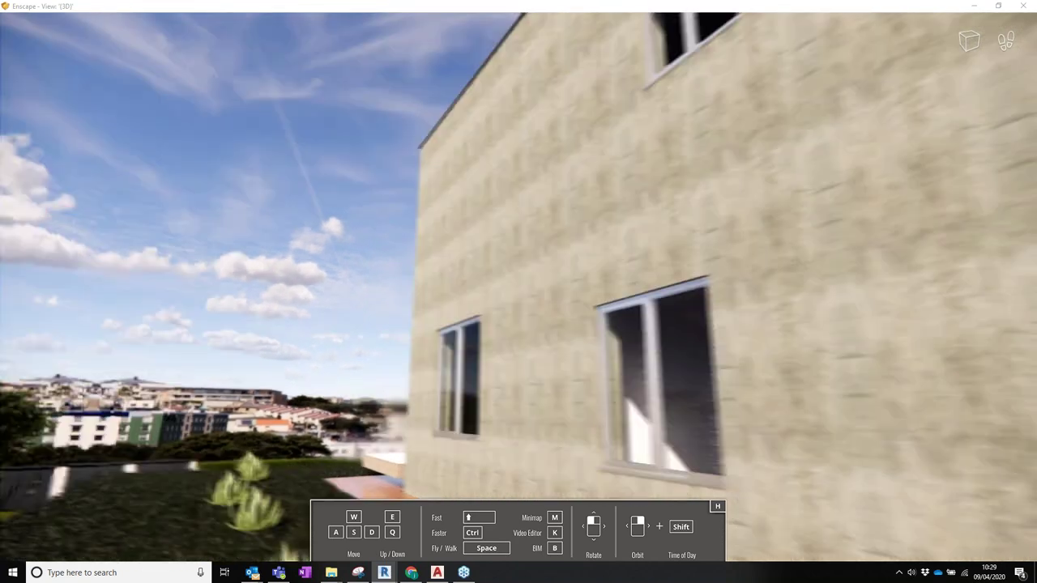
pyautogui.press('w')
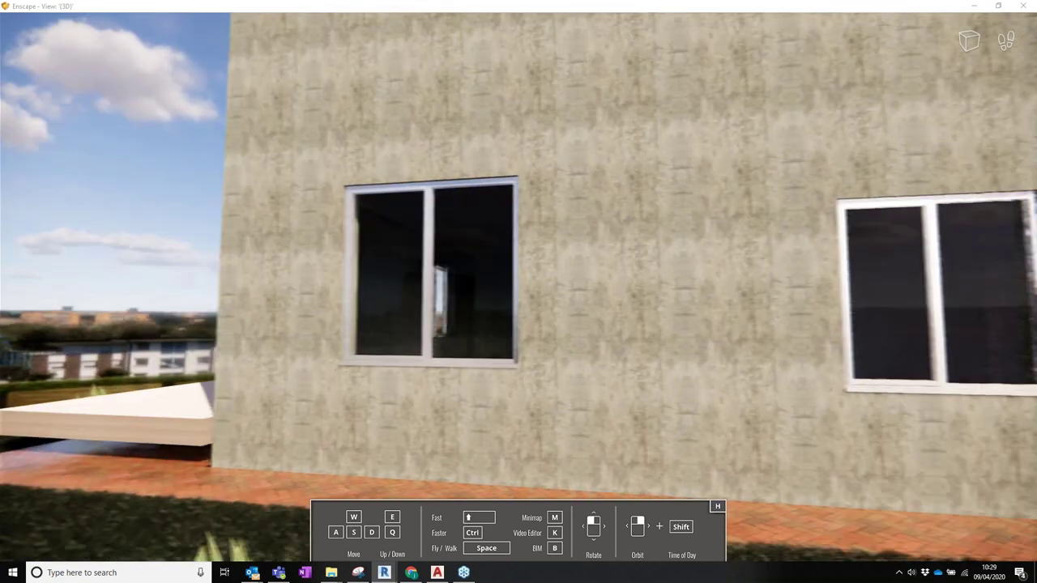
pyautogui.press('w')
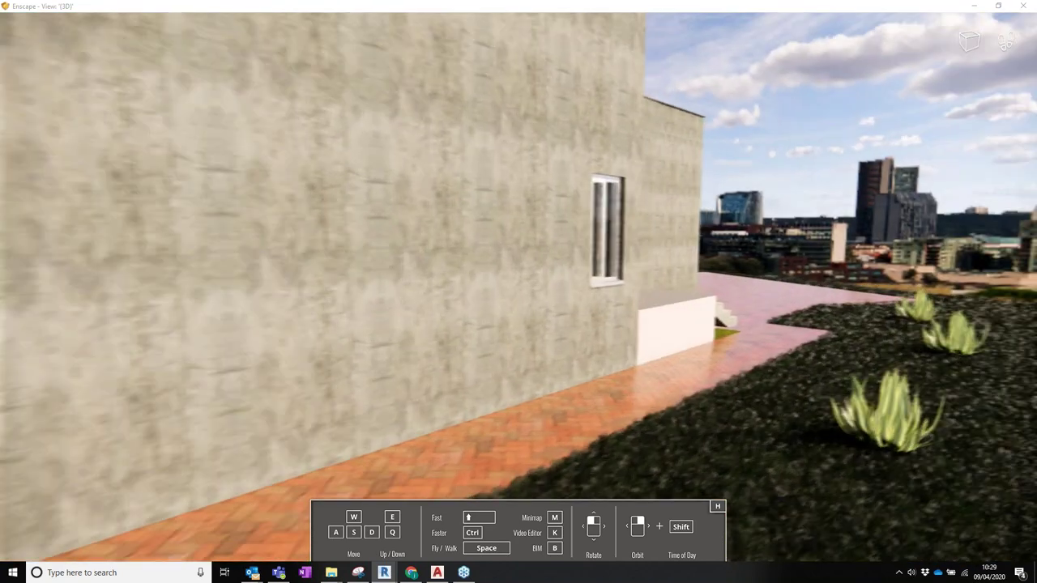
pyautogui.press('w')
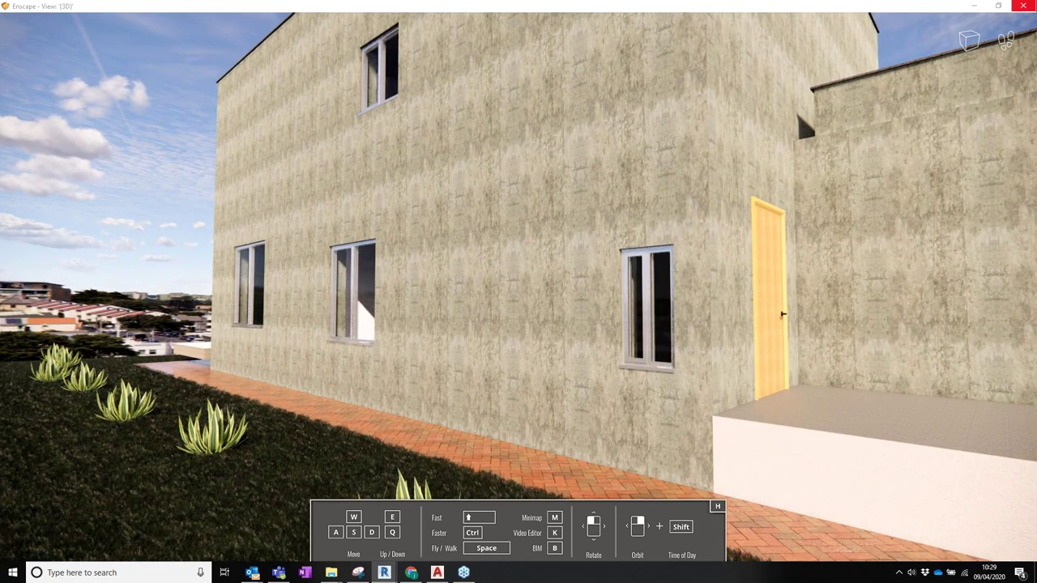
pyautogui.click(1024, 10)
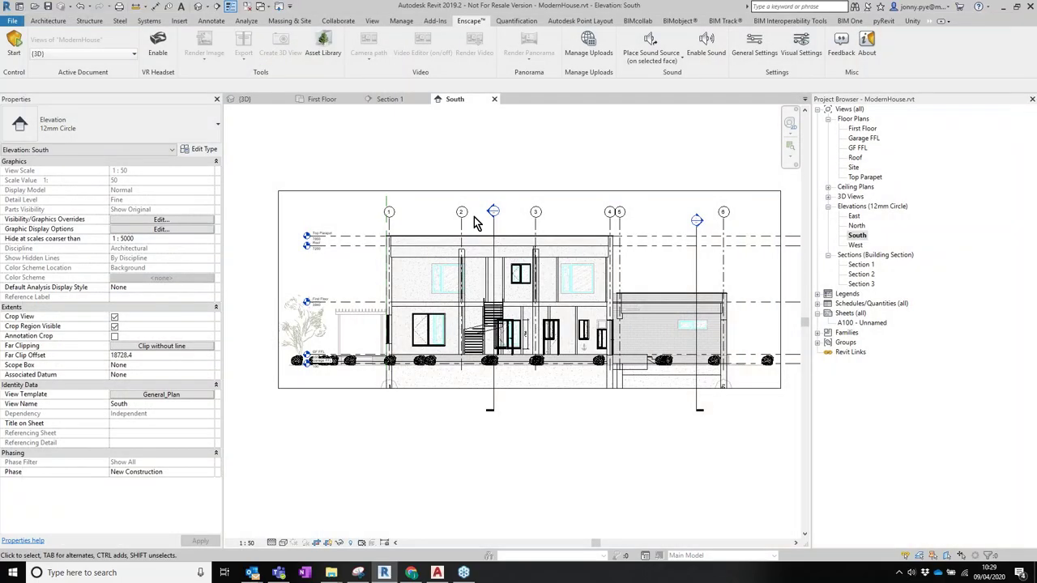